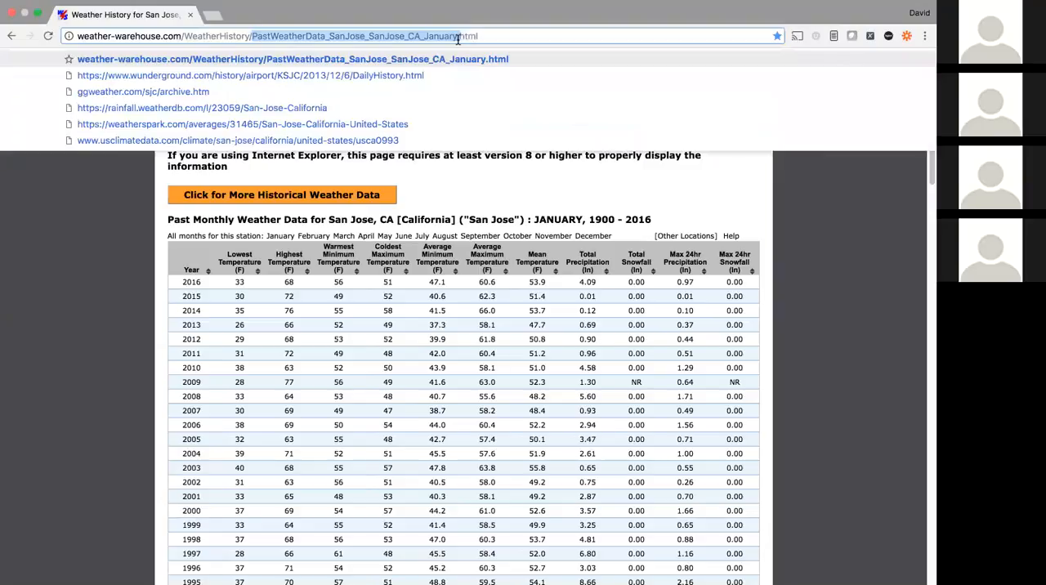
Step: Copy the address of the San Jose January weather history page and open the Import.io Dashboard bookmark in a new window
{"action": "triple_click", "coordinate": [462, 36]}
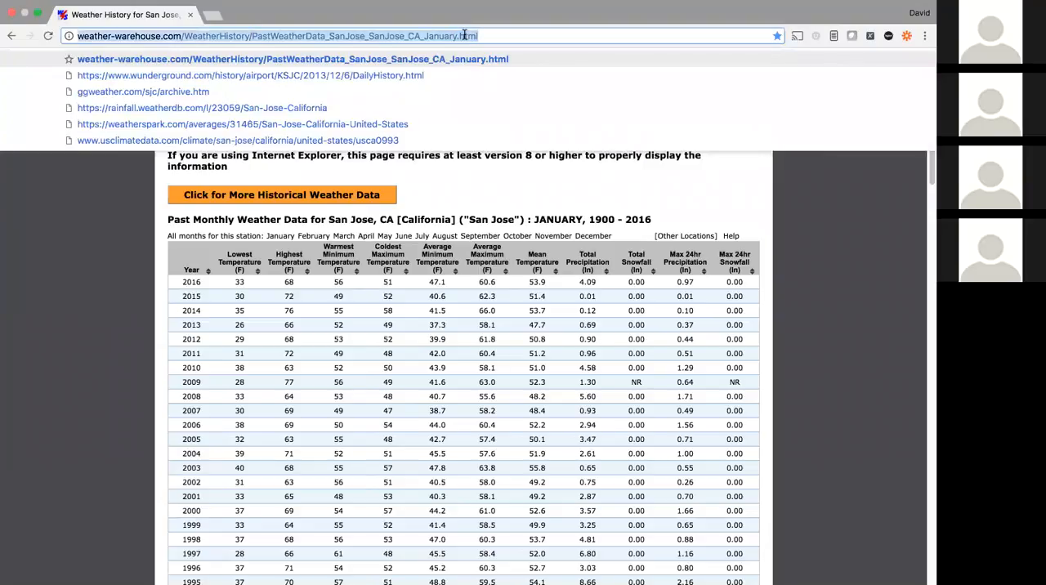
{"action": "key", "text": "super+Tab"}
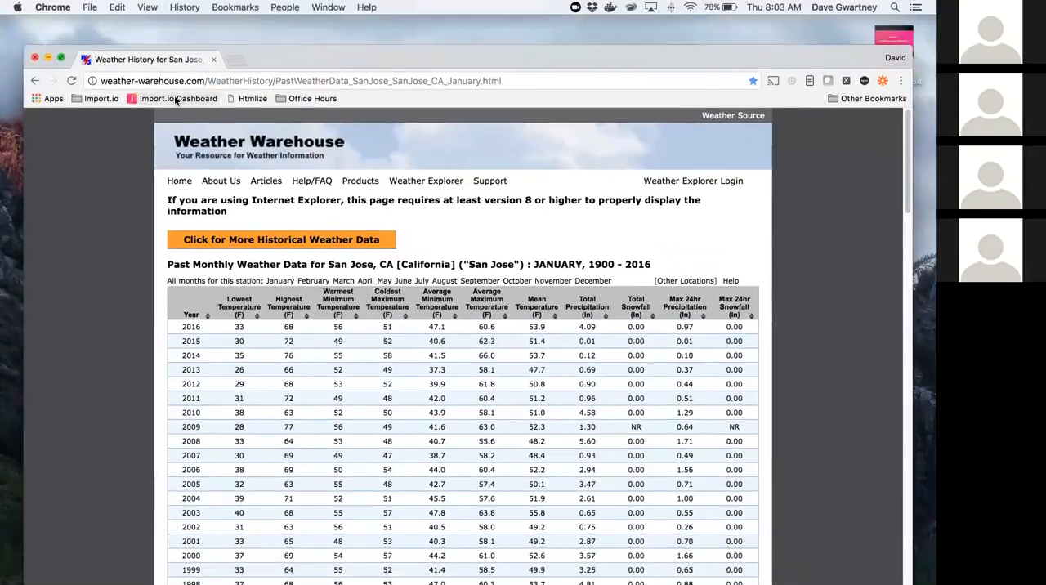
{"action": "right_click", "coordinate": [175, 97]}
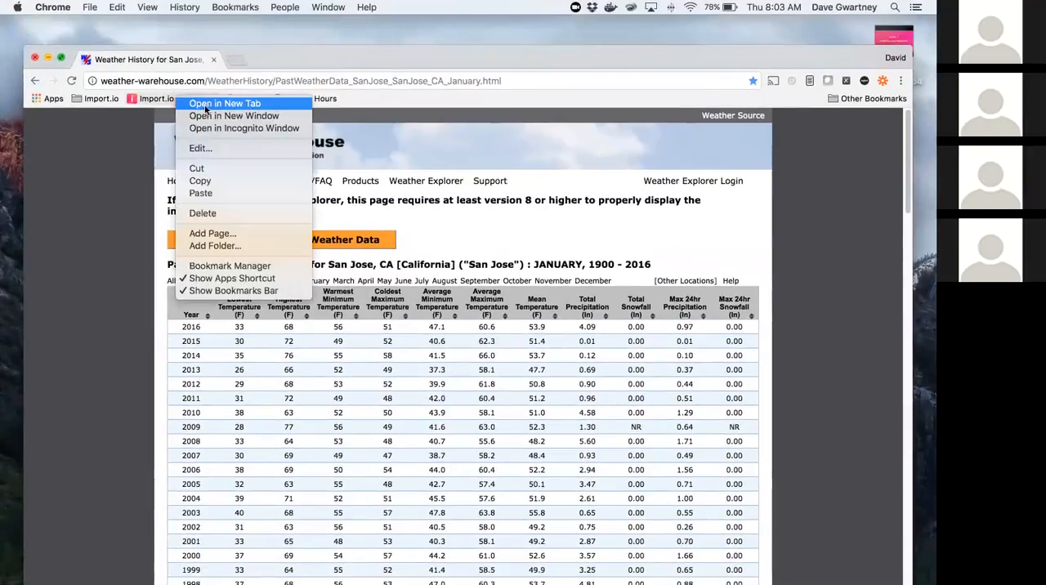
{"action": "left_click", "coordinate": [252, 121]}
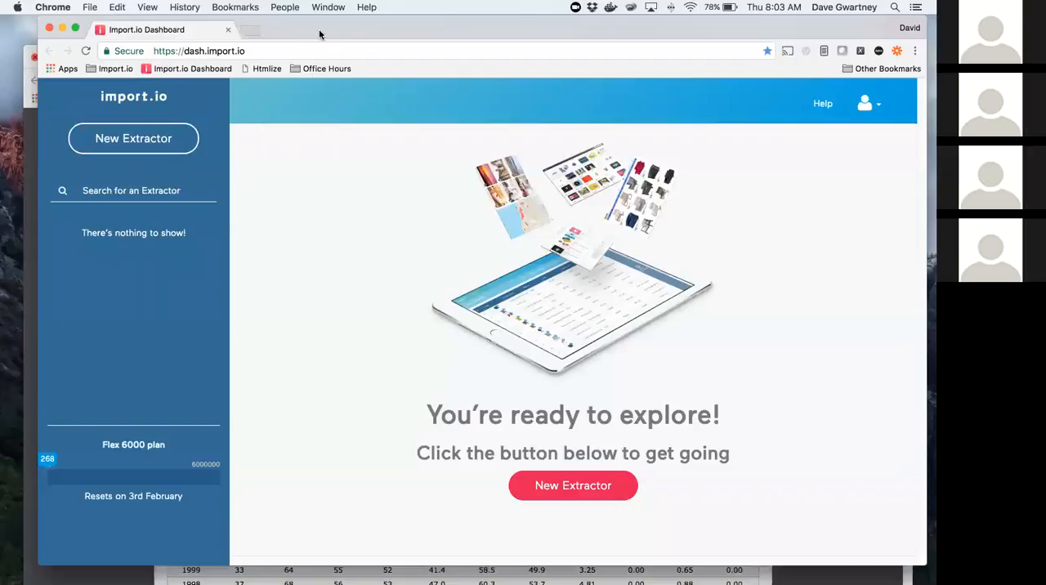
{"action": "left_click_drag", "start_coordinate": [321, 31], "coordinate": [307, 31]}
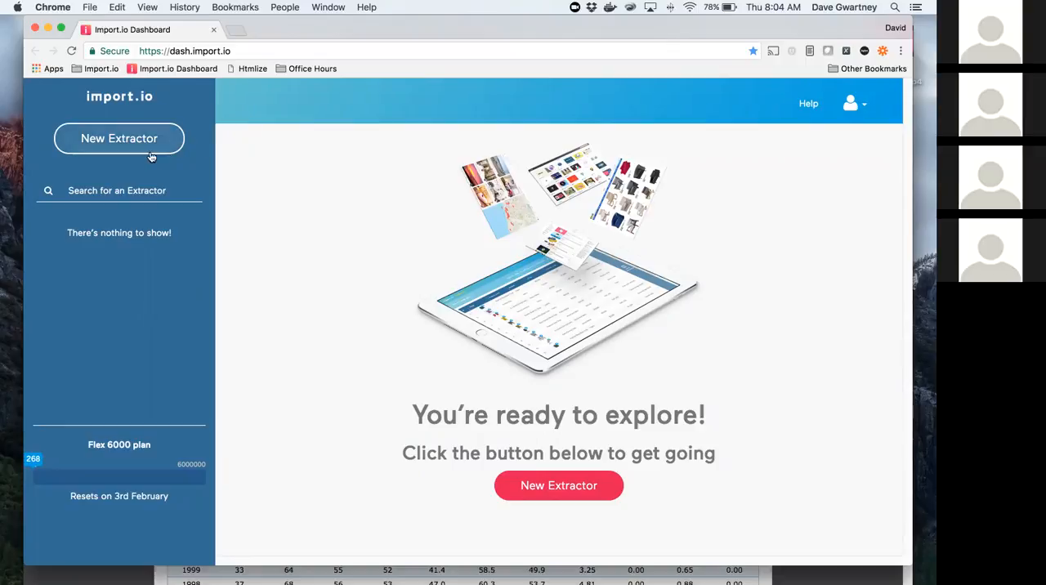
Step: Create a new extractor from the copied San Jose January weather page URL
{"action": "left_click", "coordinate": [114, 140]}
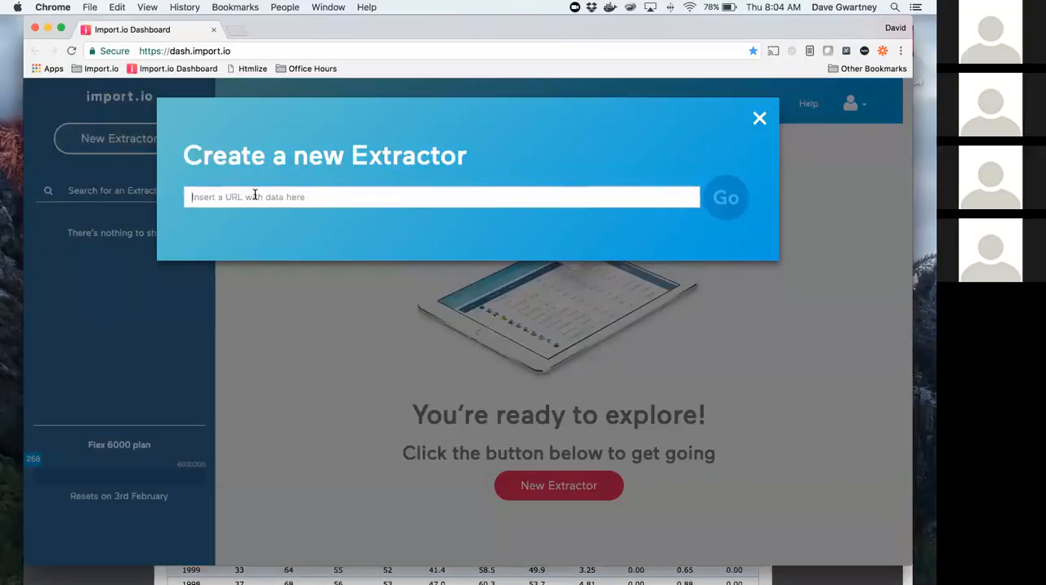
{"action": "type", "text": "http://weatherwarehouse.com/WeatherHistory/PastWeatherData_SanJose_SanJose_CA_January.html"}
{"action": "left_click", "coordinate": [723, 205]}
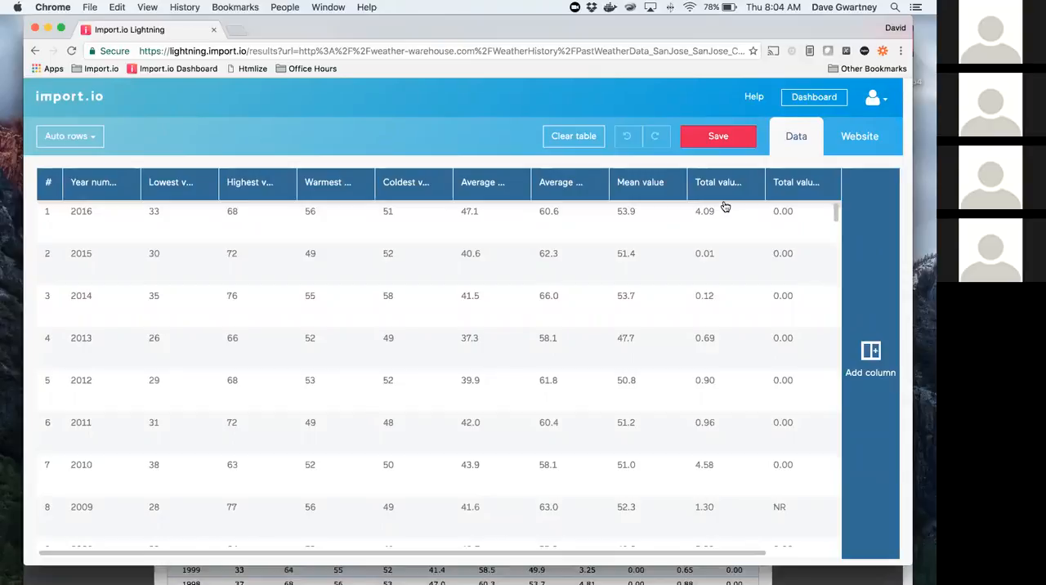
Step: Review the automatically detected columns on the website view, clear the whole table and check the emptied data
{"action": "left_click", "coordinate": [858, 136]}
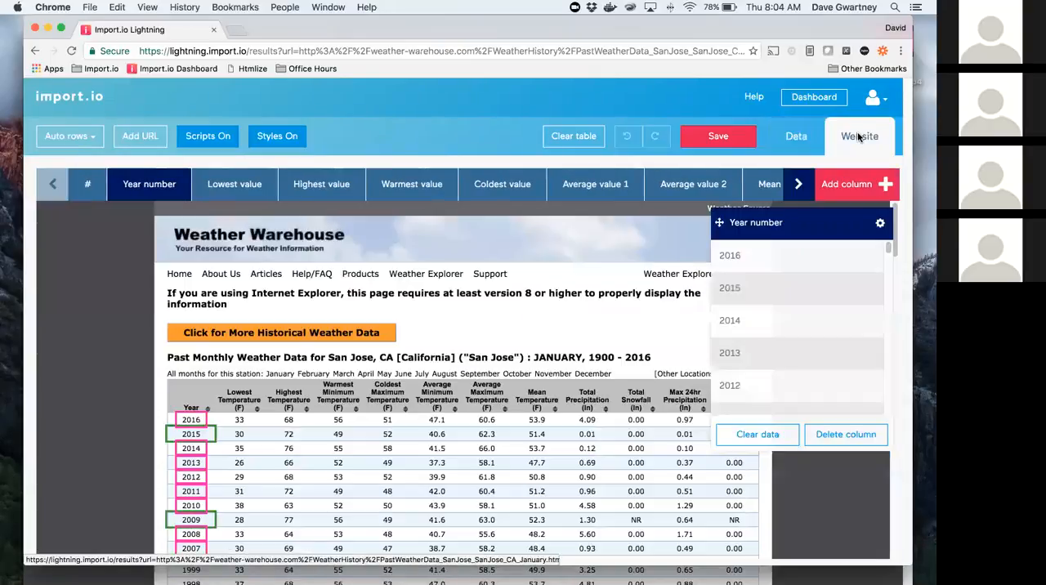
{"action": "left_click", "coordinate": [216, 184]}
{"action": "left_click", "coordinate": [321, 184]}
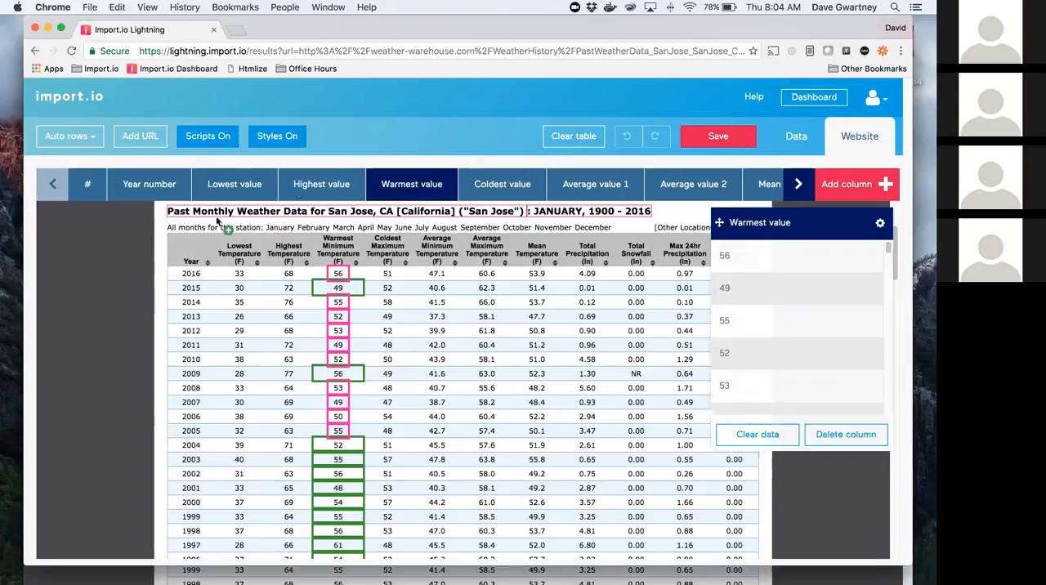
{"action": "left_click", "coordinate": [584, 139]}
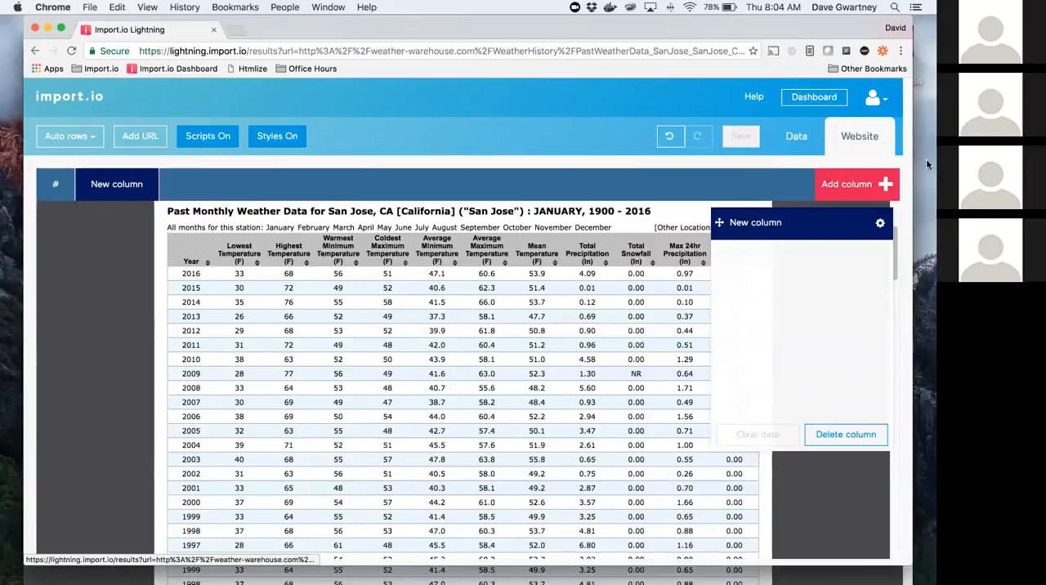
{"action": "left_click", "coordinate": [802, 138]}
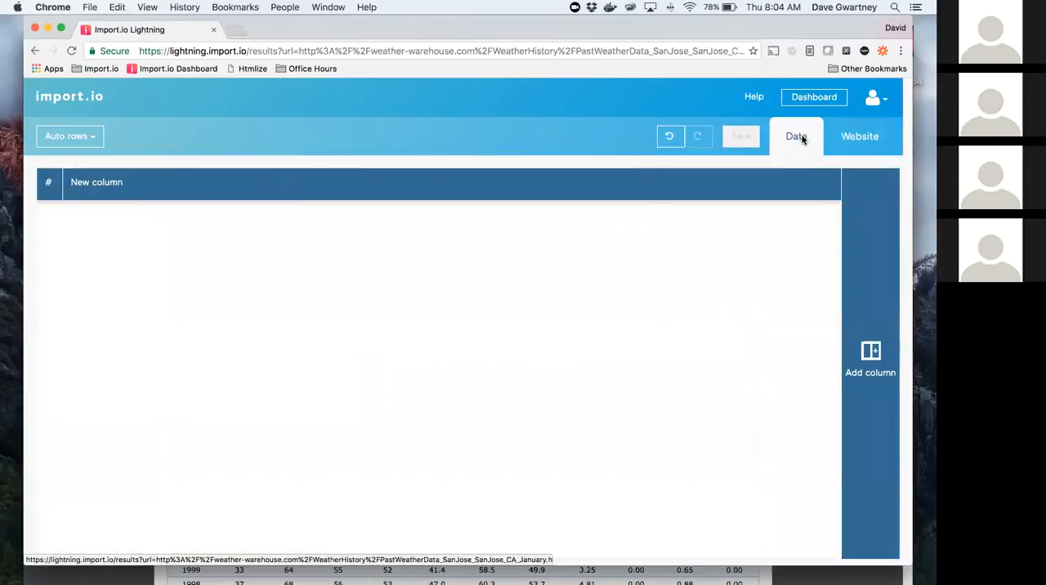
{"action": "left_click", "coordinate": [852, 136]}
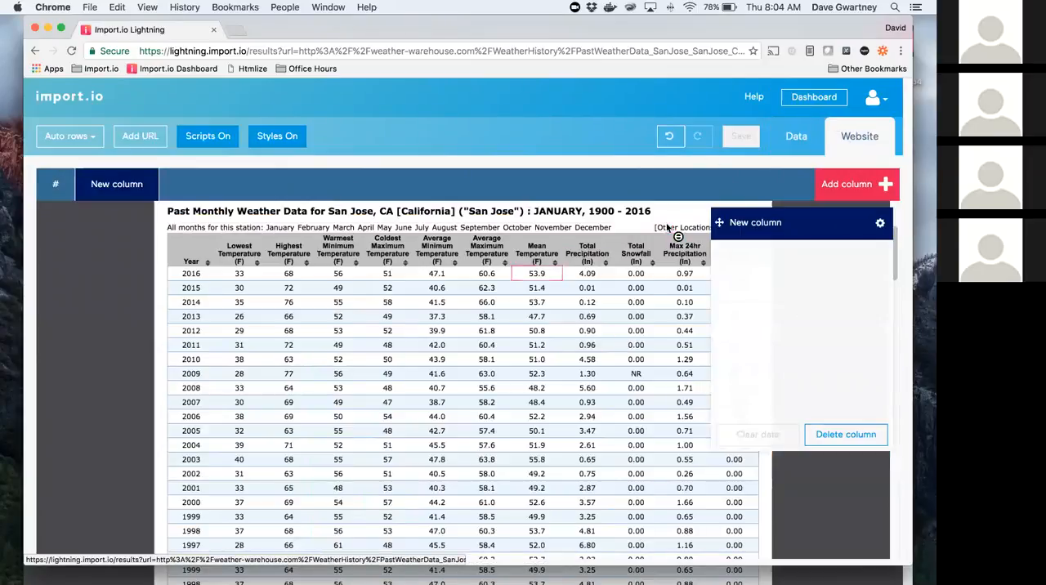
Step: Rename the remaining empty column to year
{"action": "left_click", "coordinate": [746, 222]}
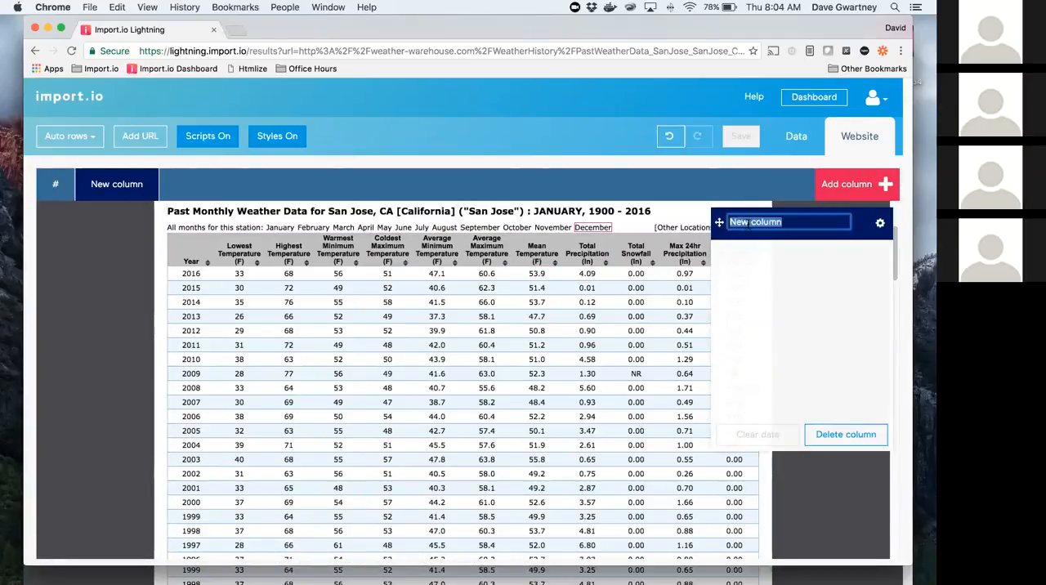
{"action": "type", "text": "year"}
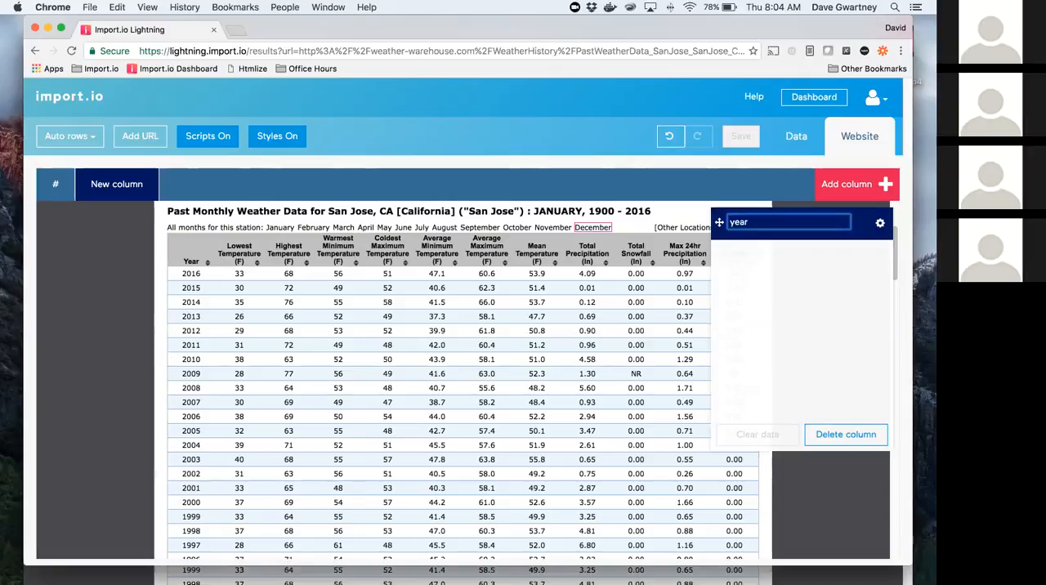
{"action": "key", "text": "Return"}
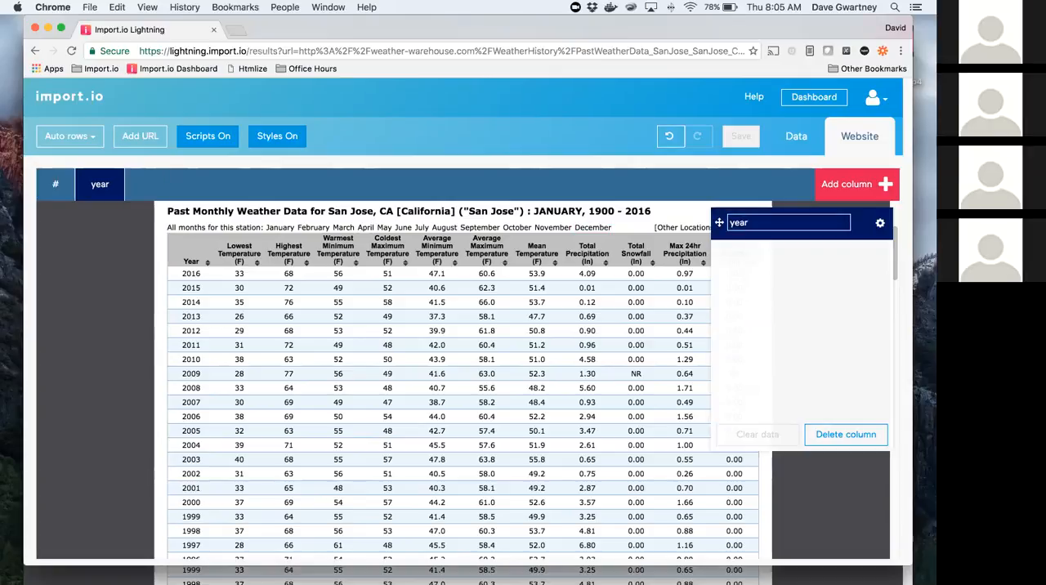
Step: Add a second column to the extractor and name it total_precipitation
{"action": "left_click", "coordinate": [843, 184]}
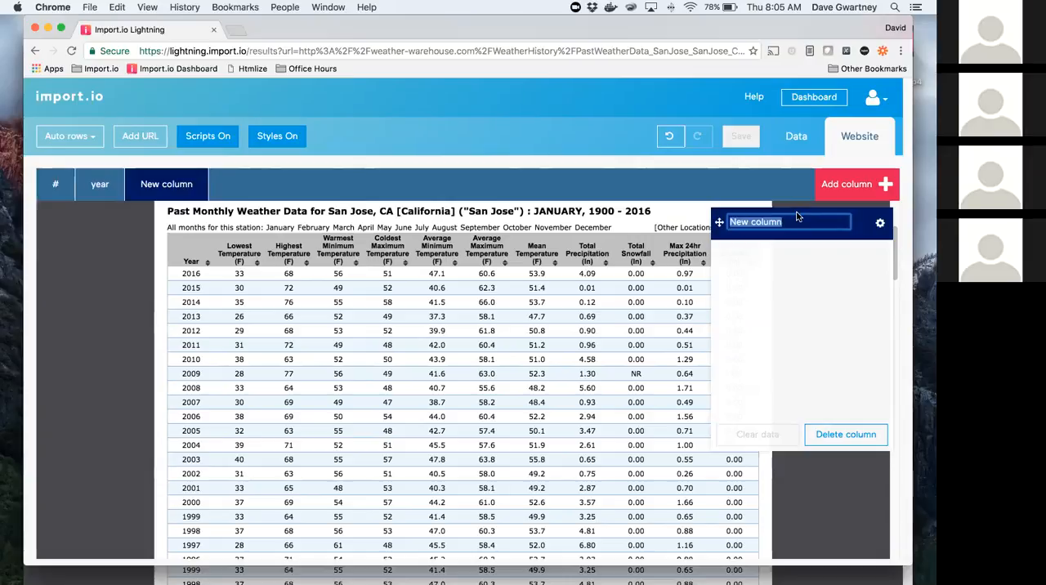
{"action": "type", "text": "total"}
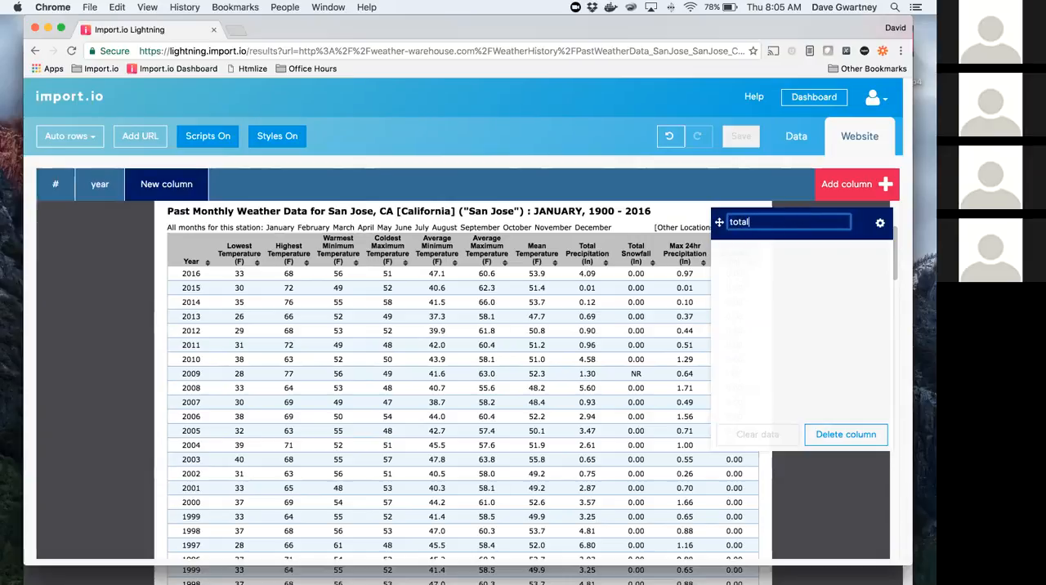
{"action": "type", "text": "_precipitation"}
{"action": "key", "text": "BackSpace"}
{"action": "key", "text": "BackSpace"}
{"action": "key", "text": "BackSpace"}
{"action": "key", "text": "BackSpace"}
{"action": "type", "text": "ation"}
{"action": "key", "text": "Return"}
Step: Add a third column to the extractor and name it precipitation_max_24hr
{"action": "left_click", "coordinate": [853, 188]}
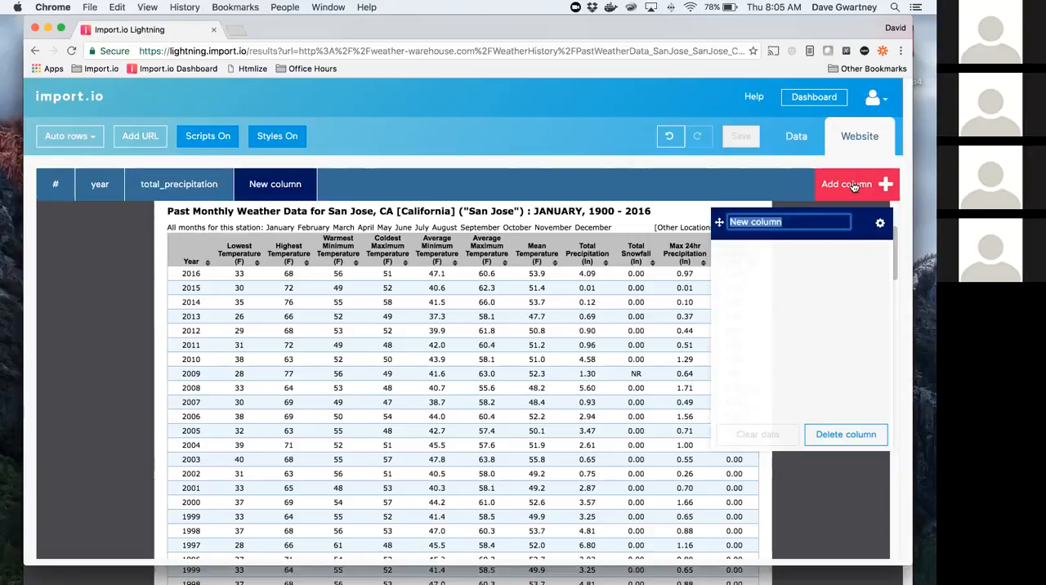
{"action": "type", "text": "pre"}
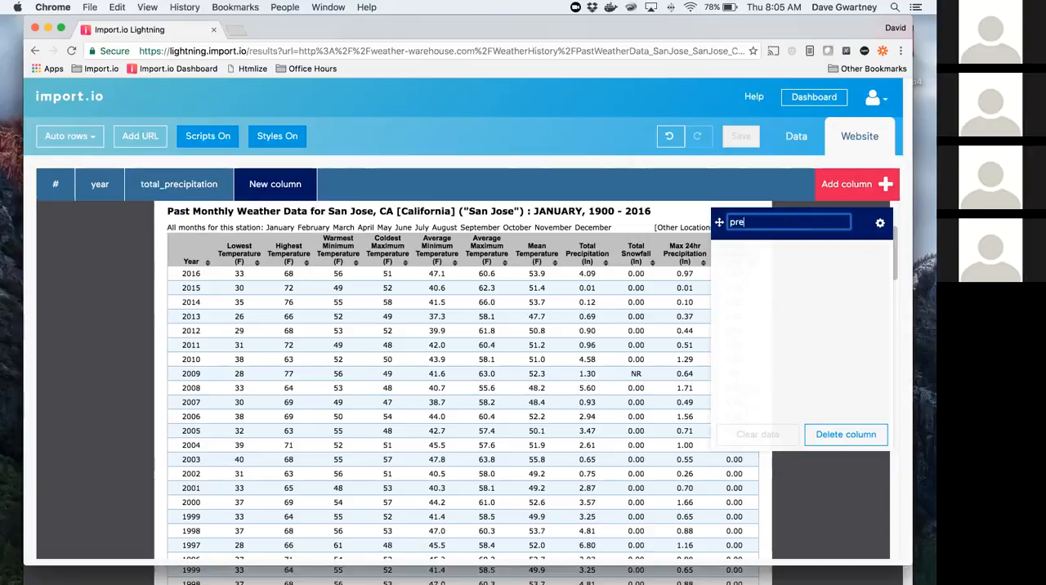
{"action": "type", "text": "cipitation_max_24hr"}
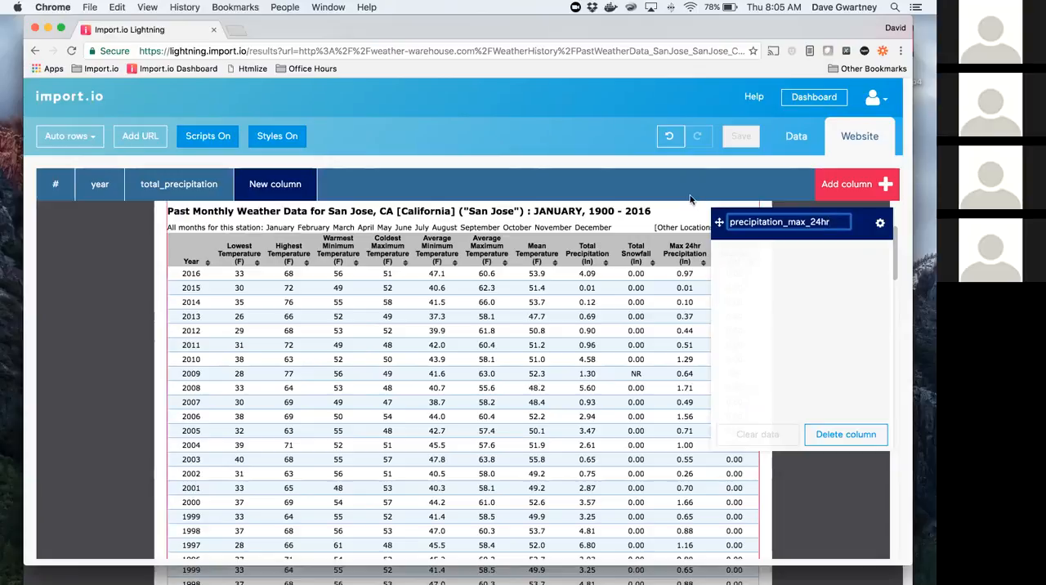
Step: Train the year column by picking 2016 and 2015 in the weather table, checking the extracted rows in the data view
{"action": "left_click", "coordinate": [99, 187]}
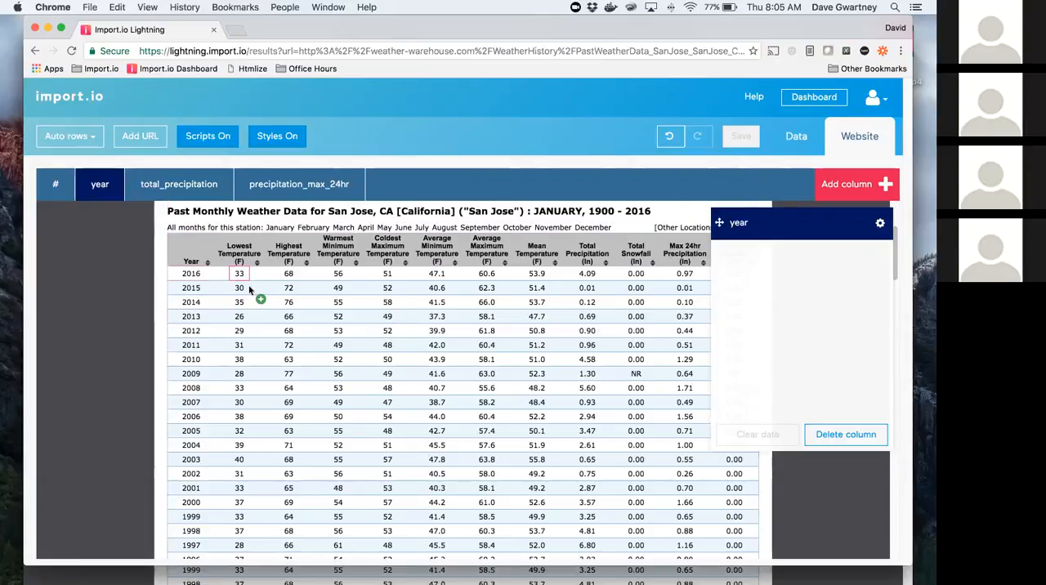
{"action": "left_click", "coordinate": [190, 278]}
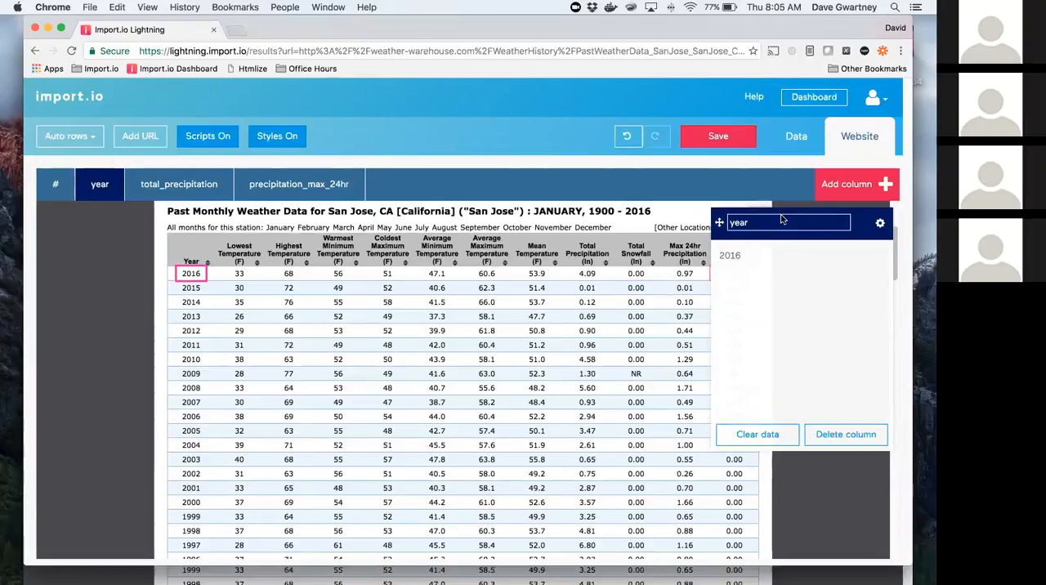
{"action": "left_click", "coordinate": [797, 139]}
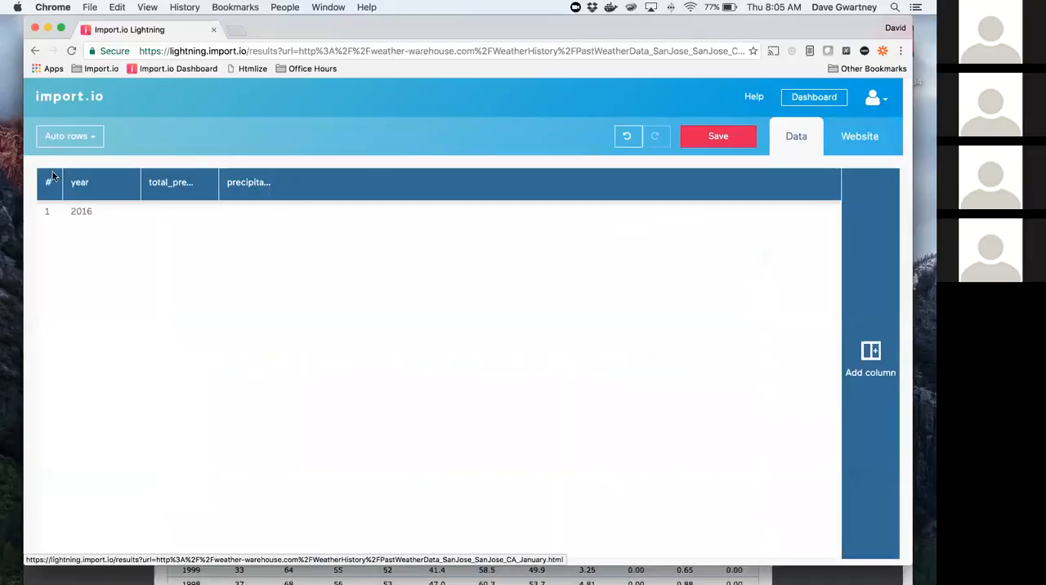
{"action": "left_click", "coordinate": [854, 139]}
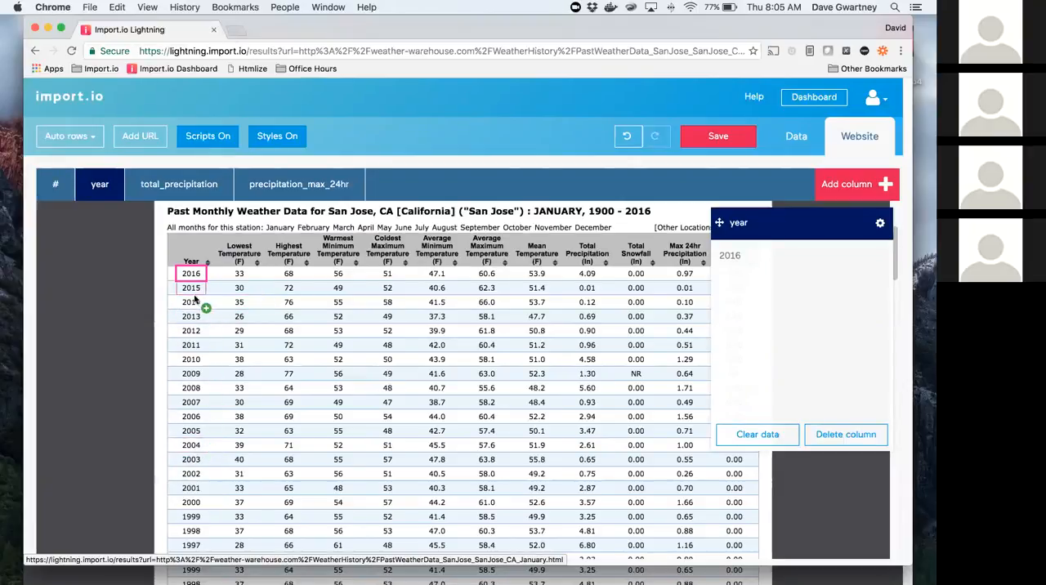
{"action": "left_click", "coordinate": [193, 294]}
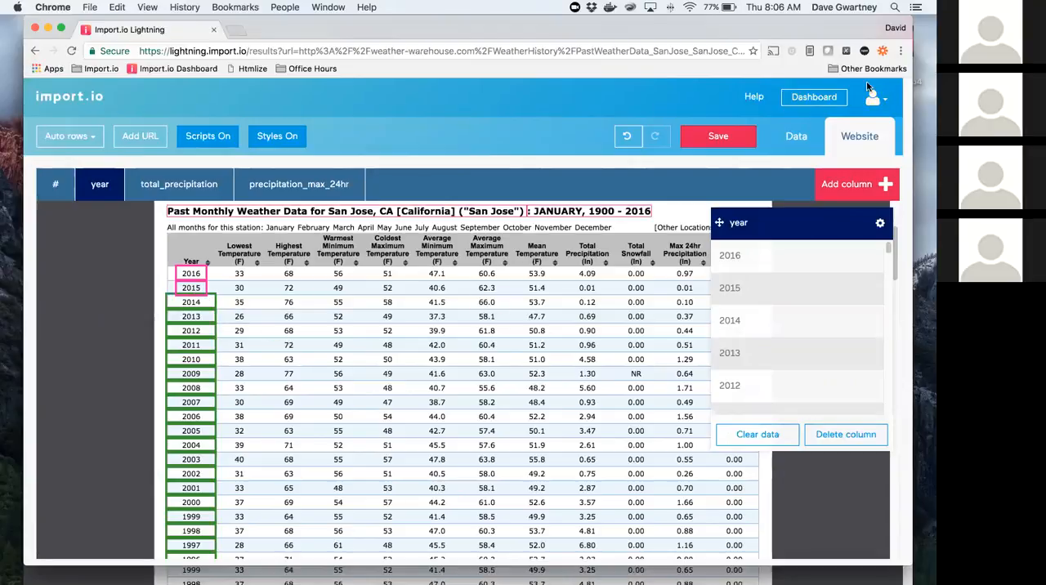
{"action": "left_click", "coordinate": [796, 135]}
{"action": "scroll", "coordinate": [527, 240], "scroll_direction": "down", "scroll_amount": 15}
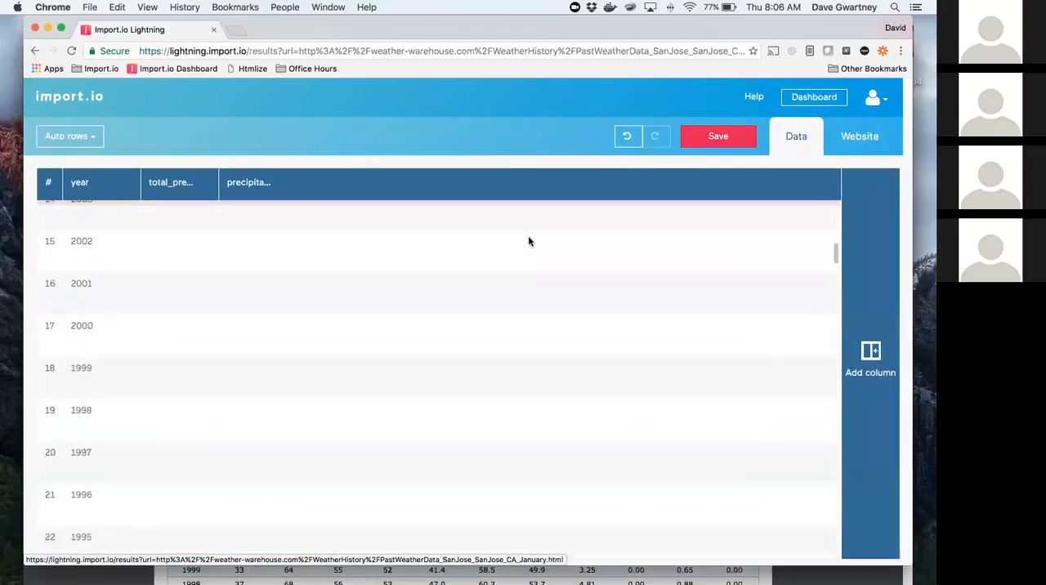
{"action": "scroll", "coordinate": [528, 241], "scroll_direction": "down", "scroll_amount": 10}
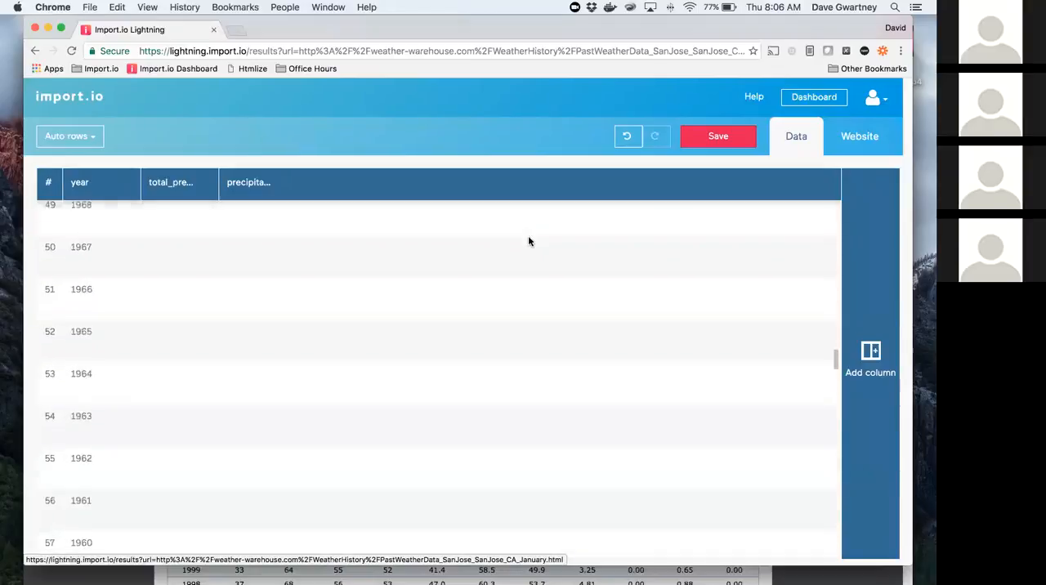
{"action": "left_click", "coordinate": [860, 136]}
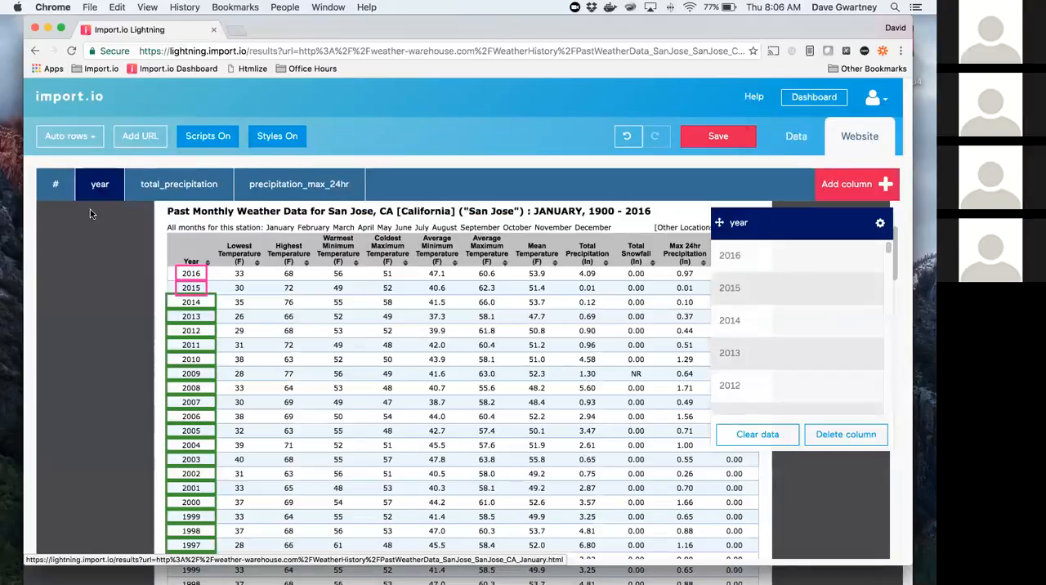
Step: Train the total_precipitation column by picking the 2016 and 2015 values under Total Precipitation
{"action": "left_click", "coordinate": [176, 184]}
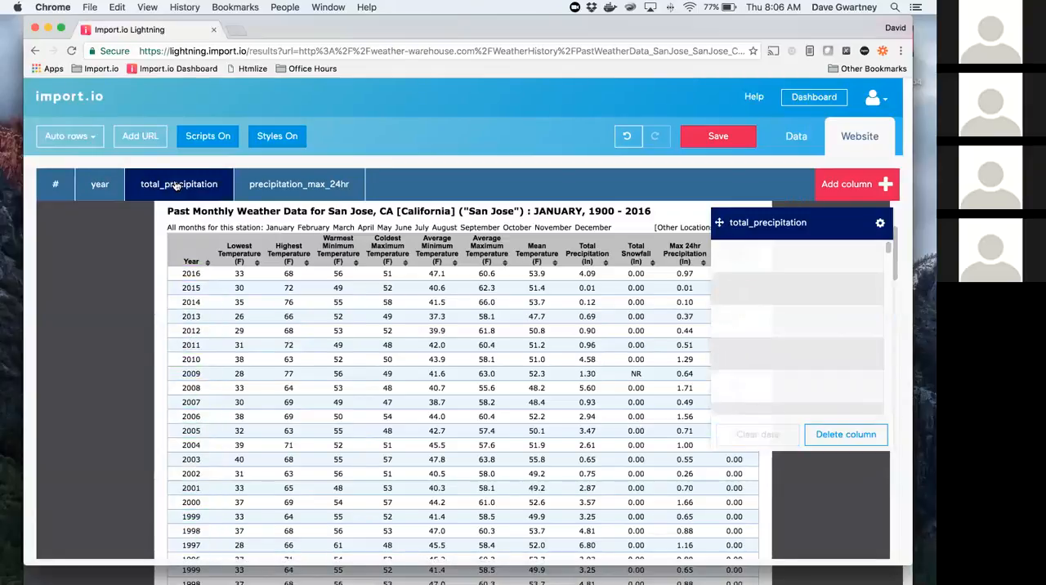
{"action": "left_click", "coordinate": [588, 276]}
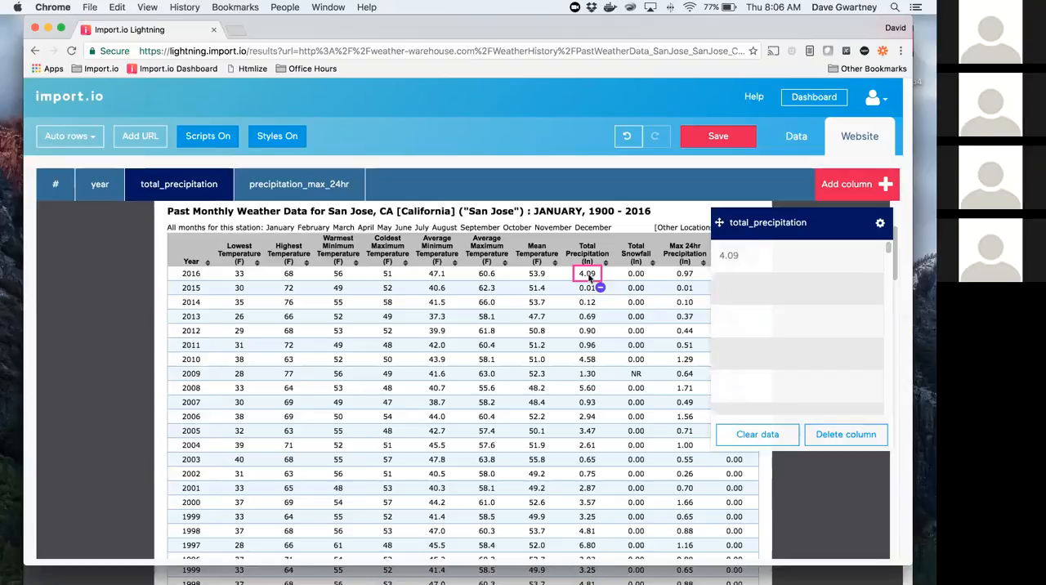
{"action": "left_click", "coordinate": [589, 290]}
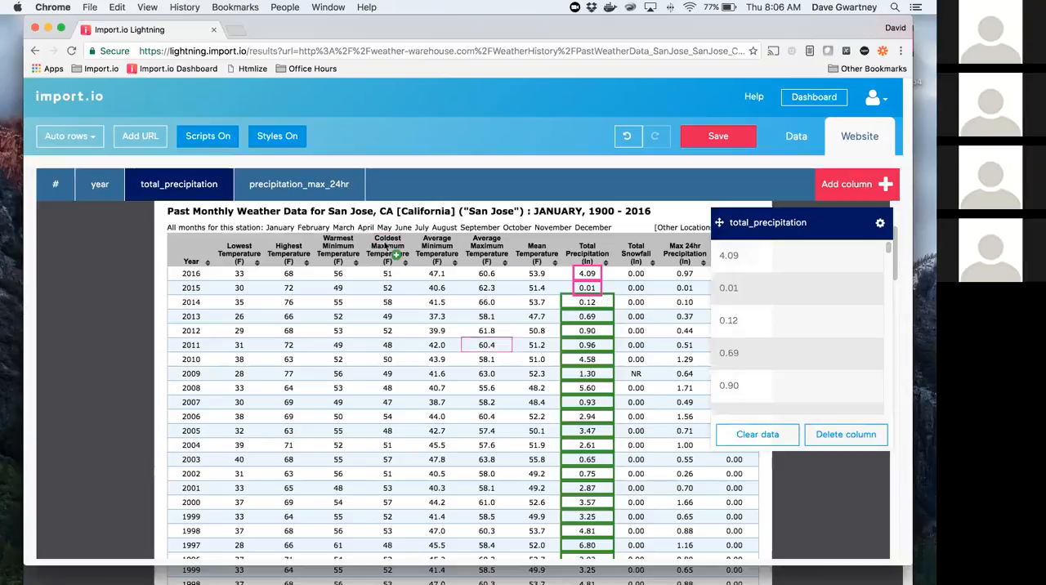
Step: Train the precipitation_max_24hr column by picking the 2016 and 2015 values under Max 24hr Precipitation
{"action": "left_click", "coordinate": [352, 188]}
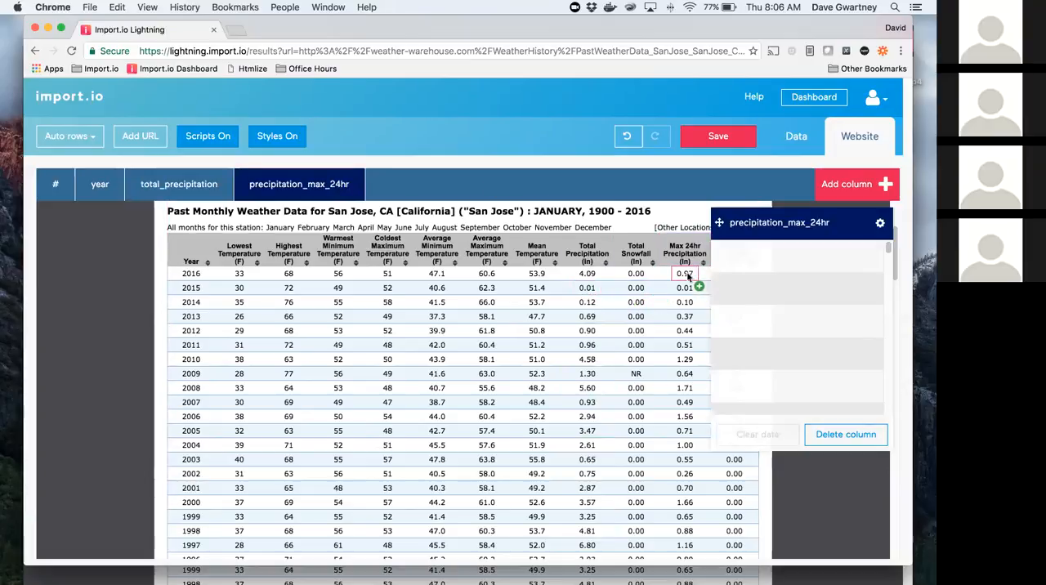
{"action": "left_click", "coordinate": [688, 276]}
{"action": "left_click", "coordinate": [687, 289]}
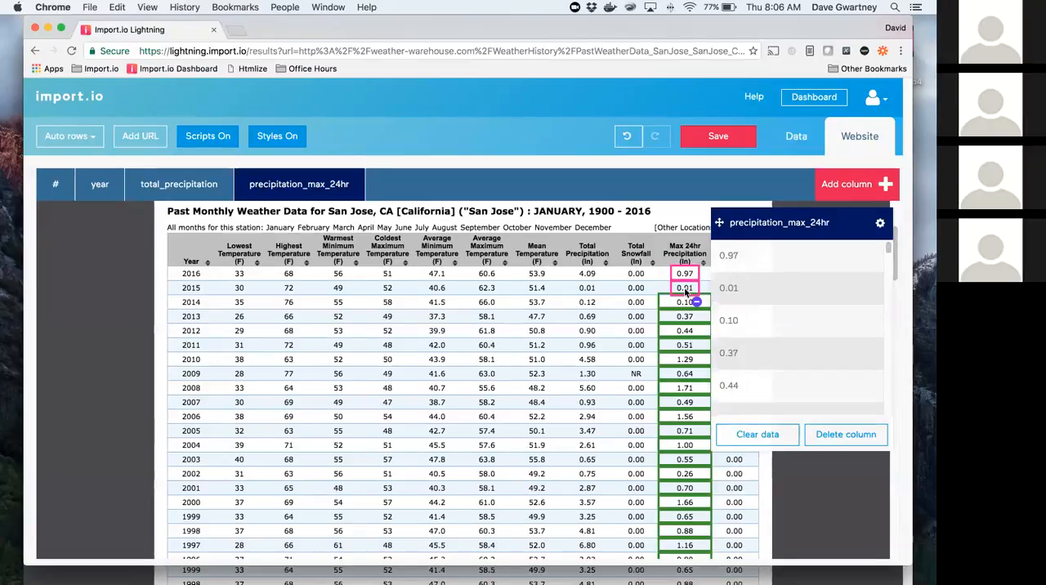
Step: Save the weather-warehouse.com extractor and view the URL list in its settings
{"action": "left_click", "coordinate": [723, 140]}
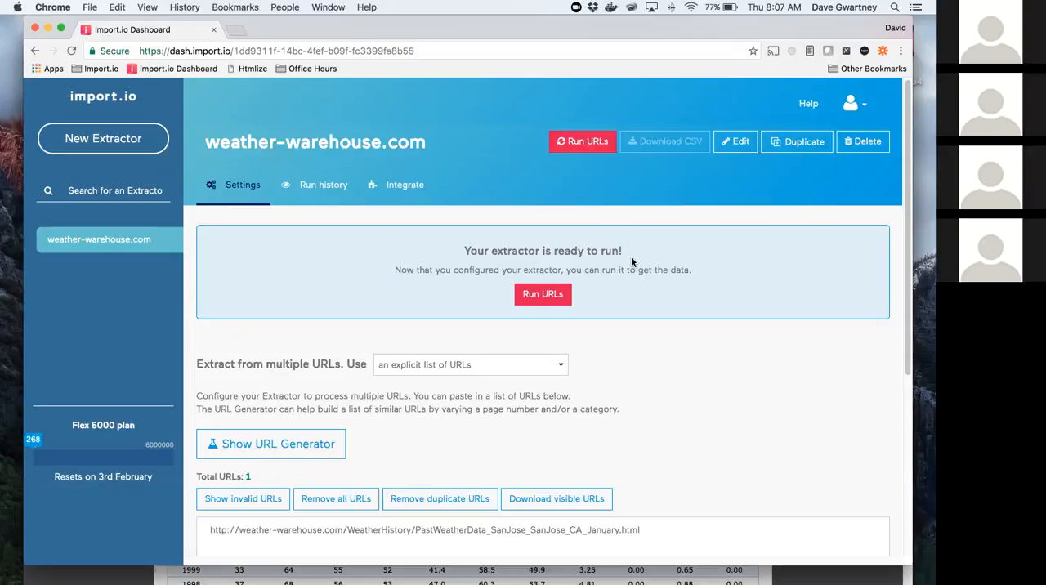
{"action": "scroll", "coordinate": [631, 260], "scroll_direction": "down", "scroll_amount": 4}
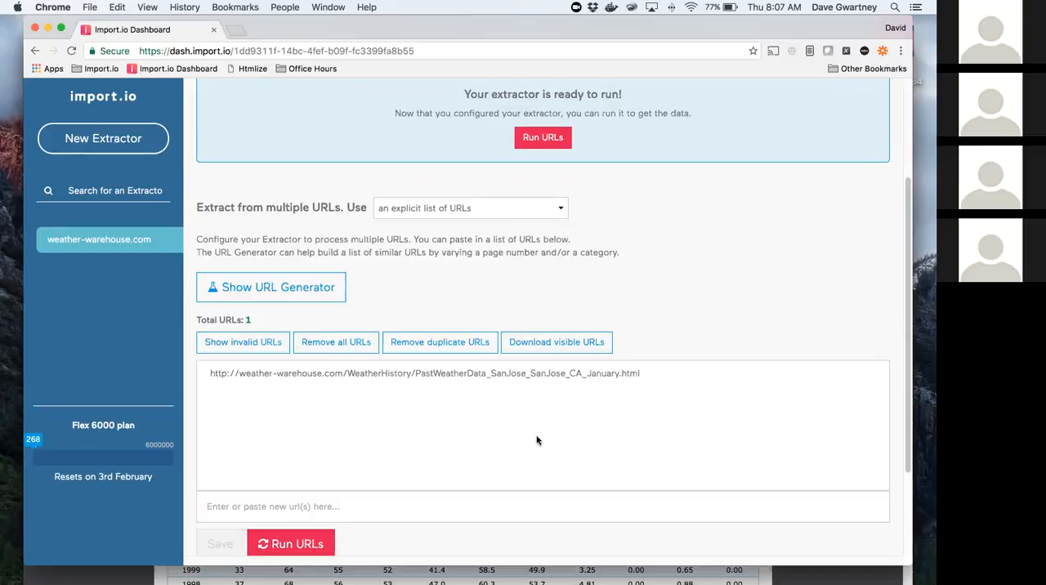
Step: Run the weather-warehouse.com extractor on its list of URLs
{"action": "scroll", "coordinate": [448, 414], "scroll_direction": "up", "scroll_amount": 1}
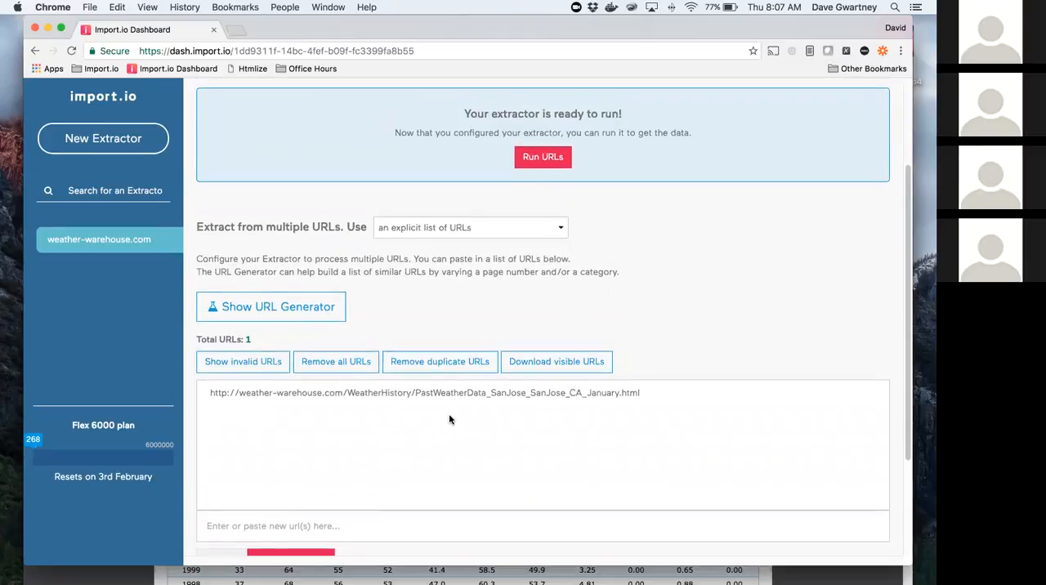
{"action": "scroll", "coordinate": [451, 418], "scroll_direction": "up", "scroll_amount": 1}
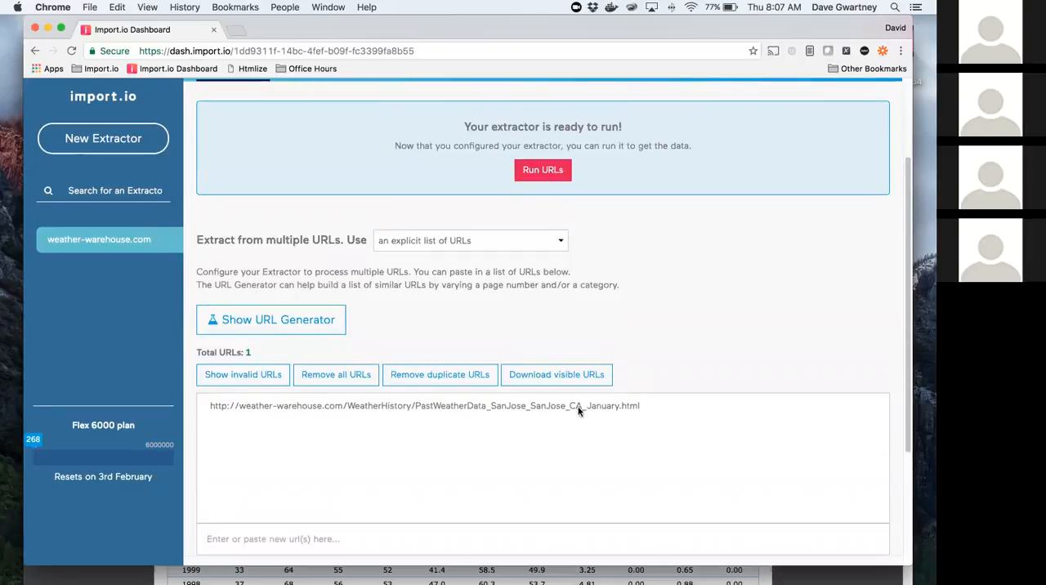
{"action": "scroll", "coordinate": [574, 421], "scroll_direction": "up", "scroll_amount": 5}
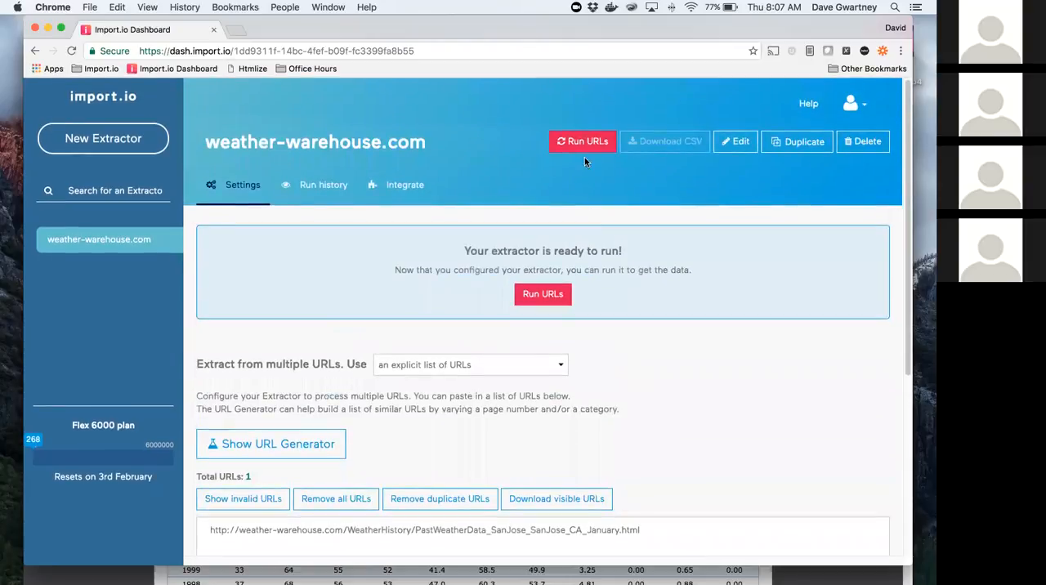
{"action": "left_click", "coordinate": [580, 143]}
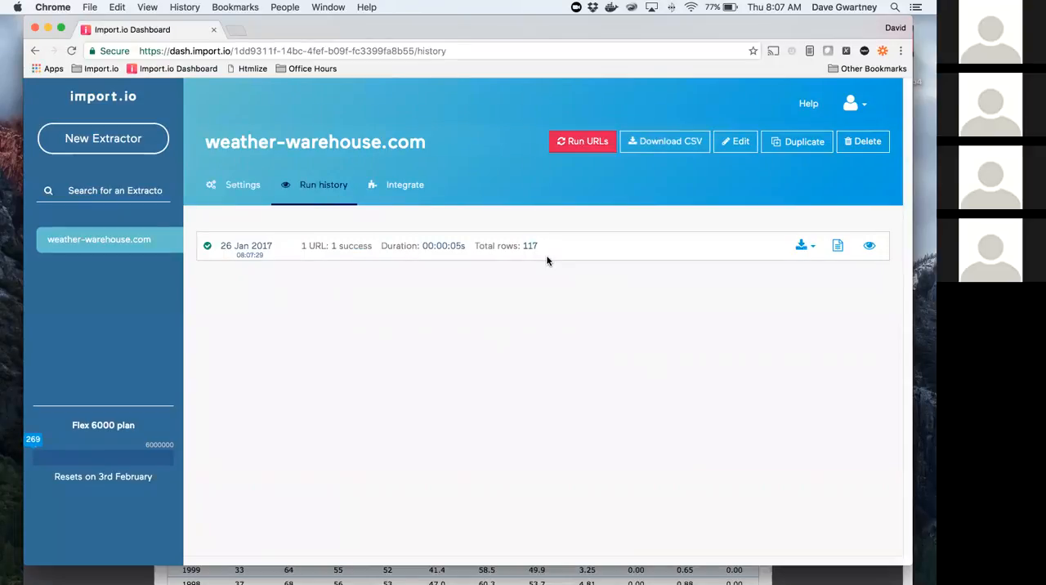
Step: Preview the data extracted by the completed run in the run history
{"action": "left_click", "coordinate": [869, 248]}
{"action": "scroll", "coordinate": [833, 278], "scroll_direction": "down", "scroll_amount": 10}
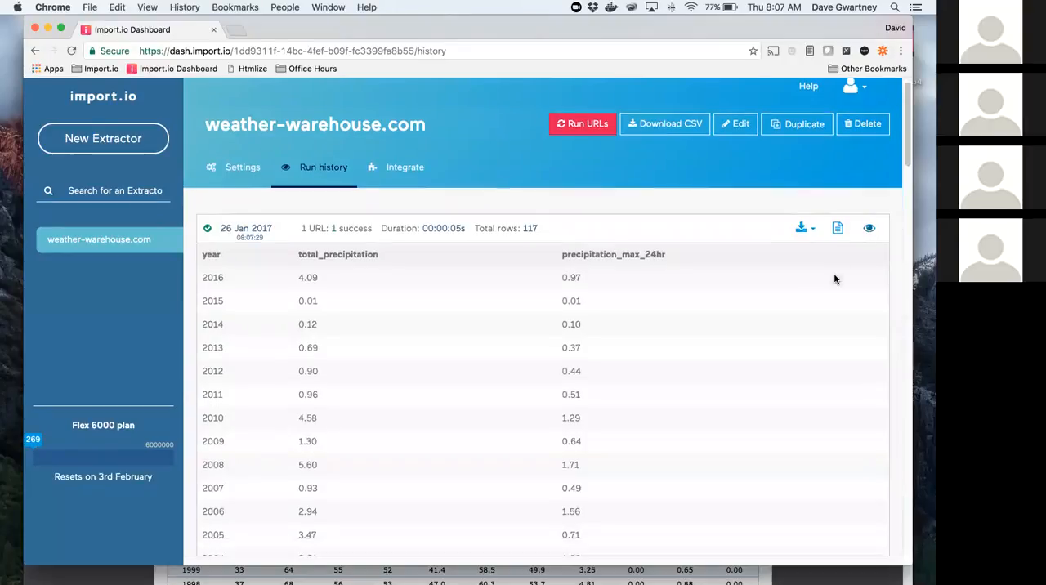
{"action": "scroll", "coordinate": [834, 279], "scroll_direction": "up", "scroll_amount": 10}
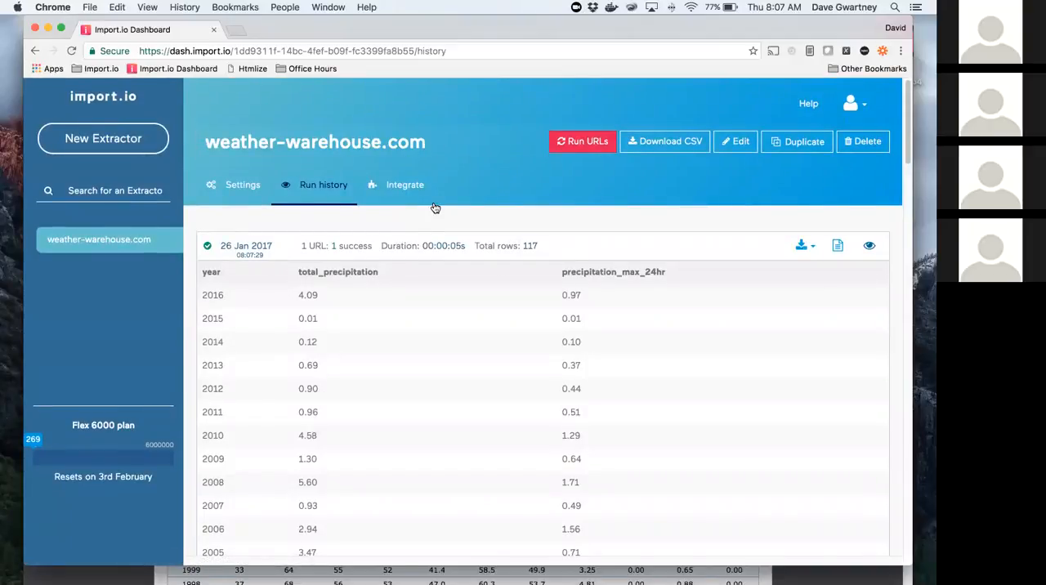
Step: Review the extractor's integration options, from the live query API to Google Sheets and the RSS feed
{"action": "left_click", "coordinate": [400, 186]}
{"action": "scroll", "coordinate": [392, 229], "scroll_direction": "down", "scroll_amount": 3}
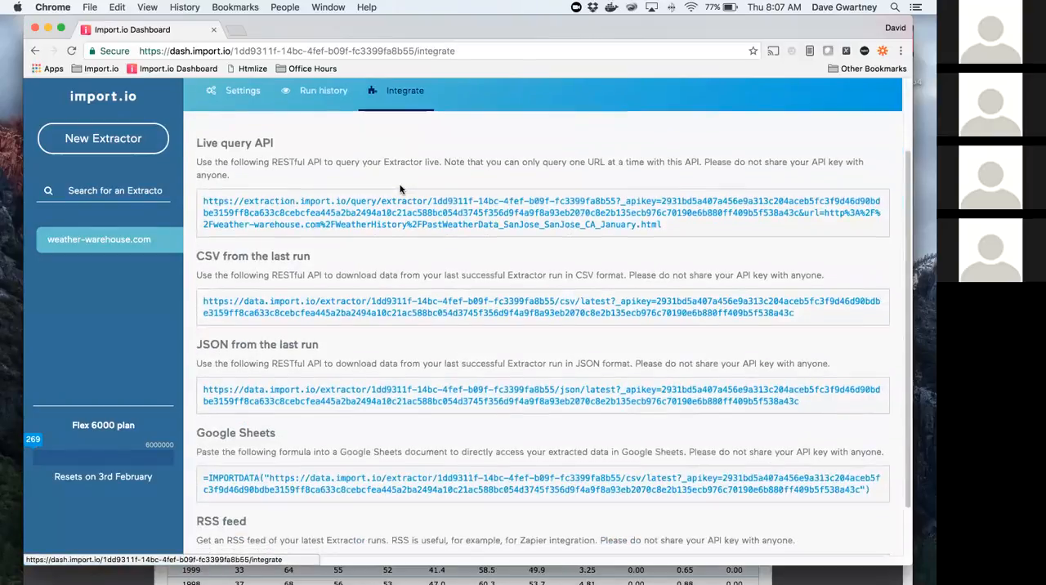
{"action": "scroll", "coordinate": [387, 259], "scroll_direction": "down", "scroll_amount": 2}
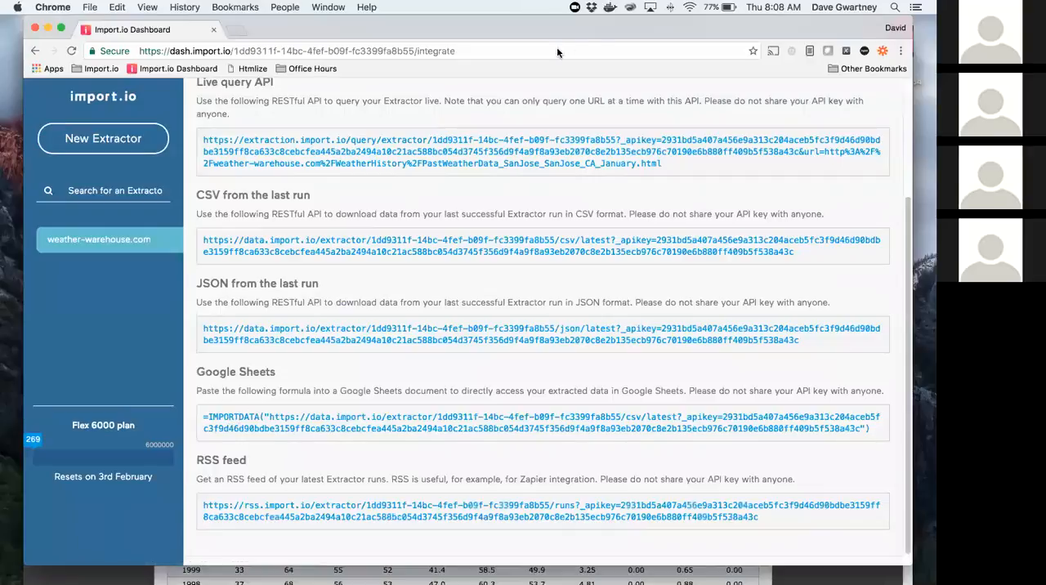
{"action": "right_click", "coordinate": [321, 70]}
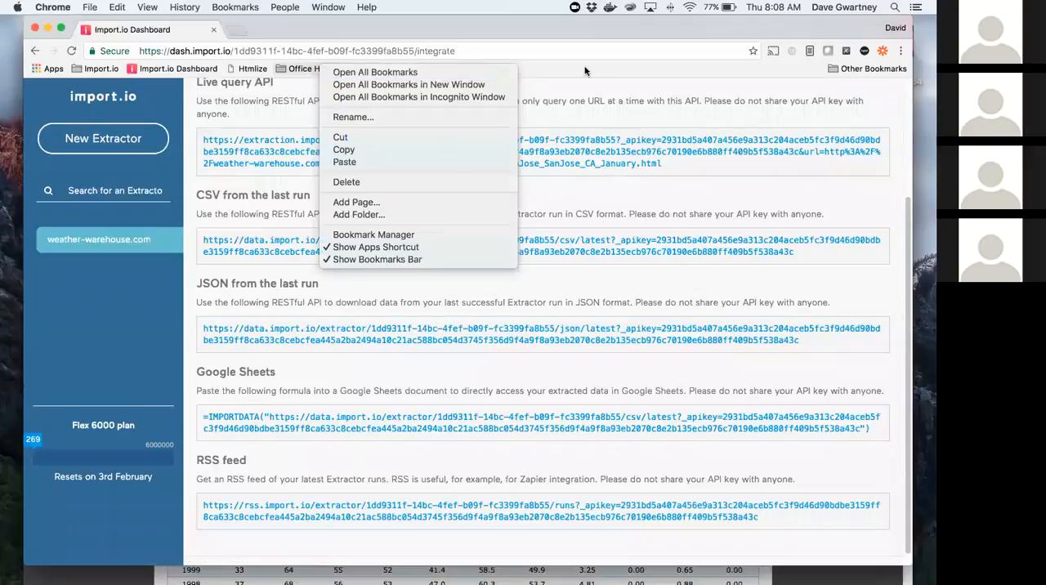
{"action": "left_click", "coordinate": [406, 63]}
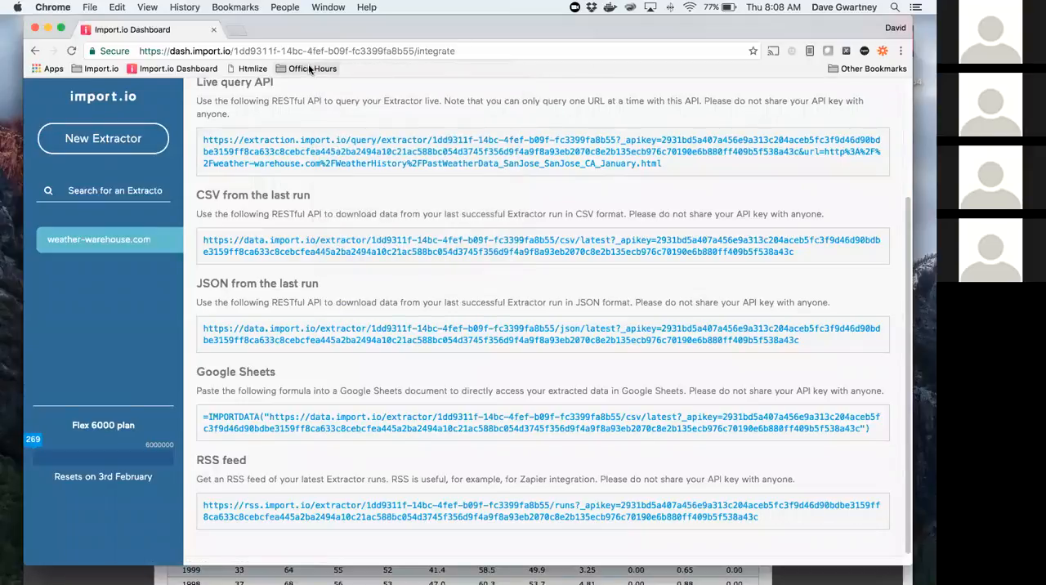
{"action": "right_click", "coordinate": [309, 70]}
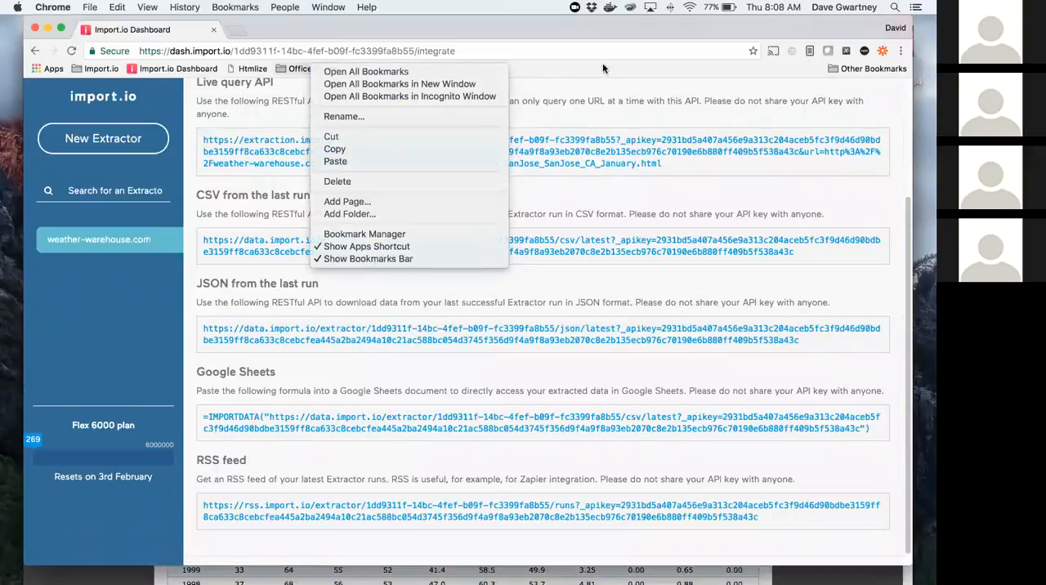
{"action": "left_click", "coordinate": [493, 50]}
Step: Switch to Google Sheets in a new browser window and create a blank spreadsheet, moving its window partly clear of the dashboard
{"action": "key", "text": "super+n"}
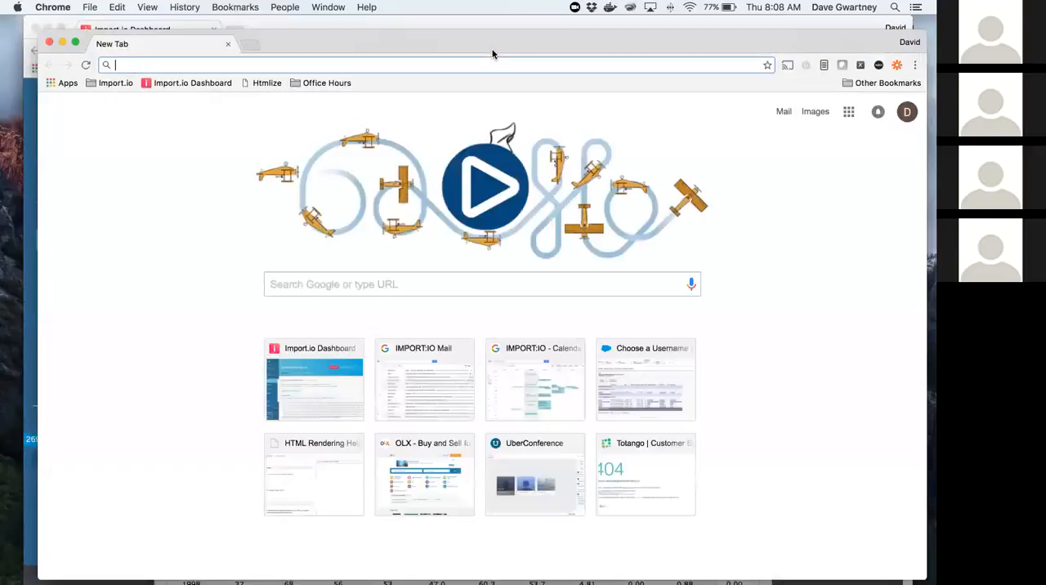
{"action": "type", "text": "sheets/u/0/?tgif=d"}
{"action": "key", "text": "Return"}
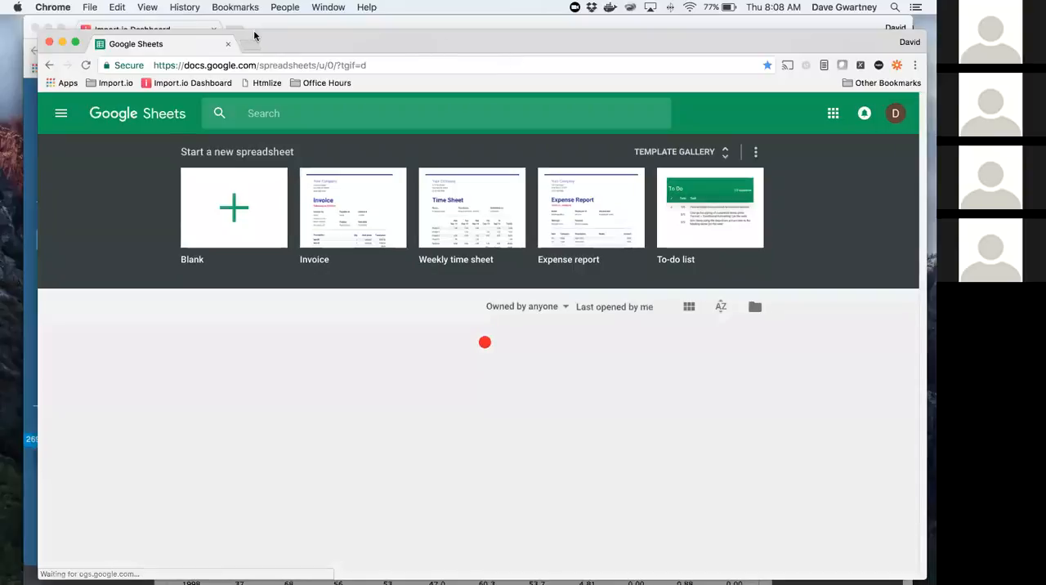
{"action": "left_click", "coordinate": [239, 206]}
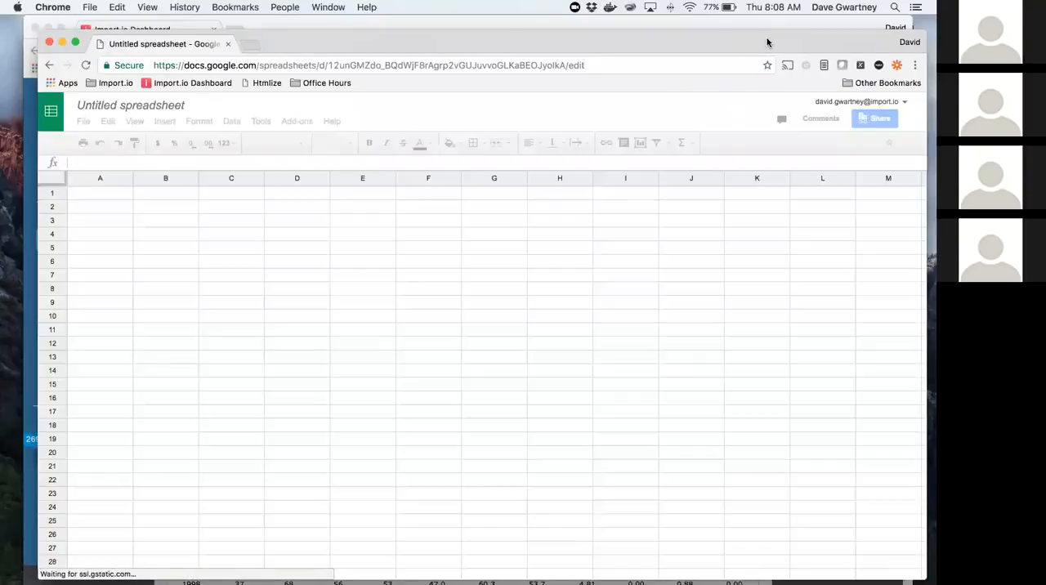
{"action": "left_click_drag", "start_coordinate": [765, 41], "coordinate": [927, 81]}
{"action": "left_click_drag", "start_coordinate": [881, 141], "coordinate": [833, 213]}
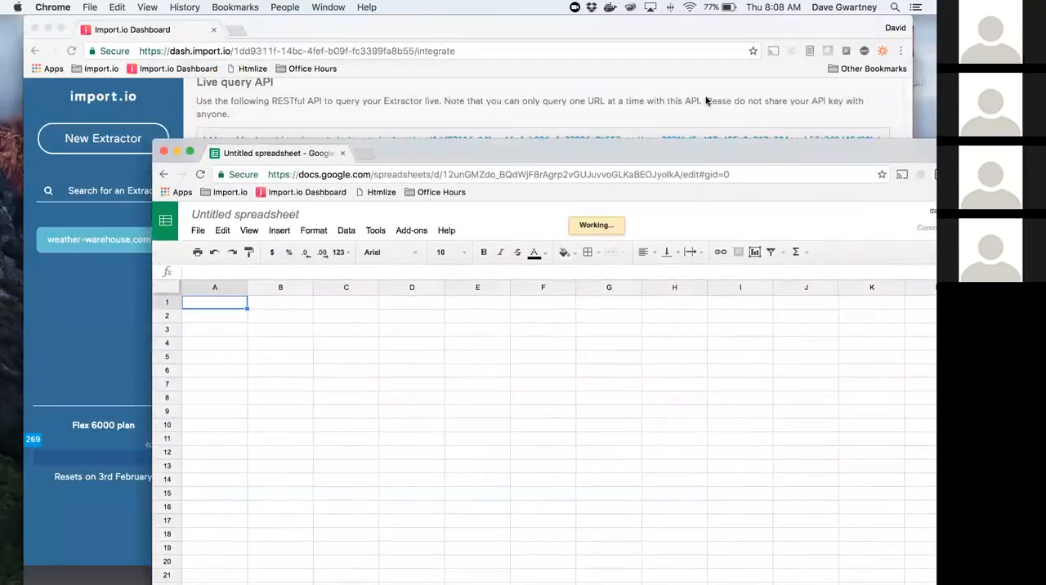
Step: Return to the Import.io dashboard and select the Google Sheets IMPORTDATA formula for copying
{"action": "left_click", "coordinate": [706, 99]}
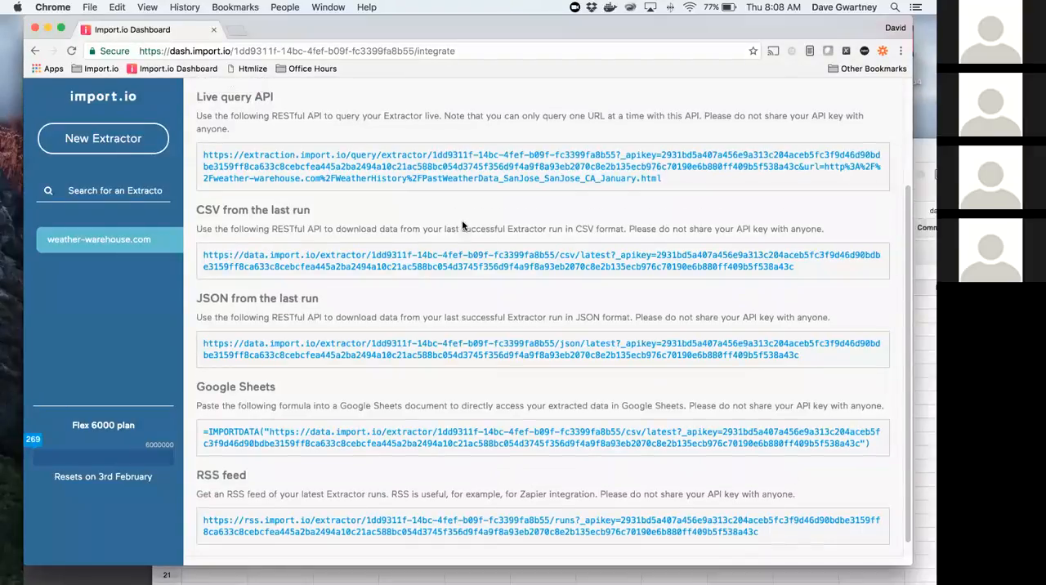
{"action": "scroll", "coordinate": [462, 220], "scroll_direction": "up", "scroll_amount": 3}
{"action": "scroll", "coordinate": [485, 411], "scroll_direction": "down", "scroll_amount": 3}
{"action": "left_click", "coordinate": [439, 450]}
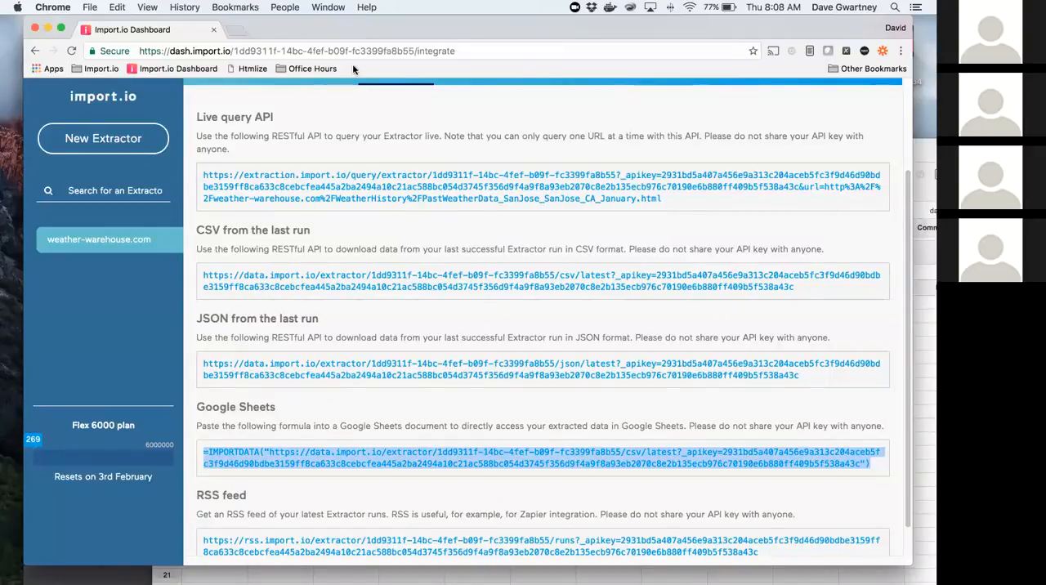
Step: Switch to the blank spreadsheet and paste the IMPORTDATA formula, including its API key, into cell A1
{"action": "left_click_drag", "start_coordinate": [310, 36], "coordinate": [407, 92]}
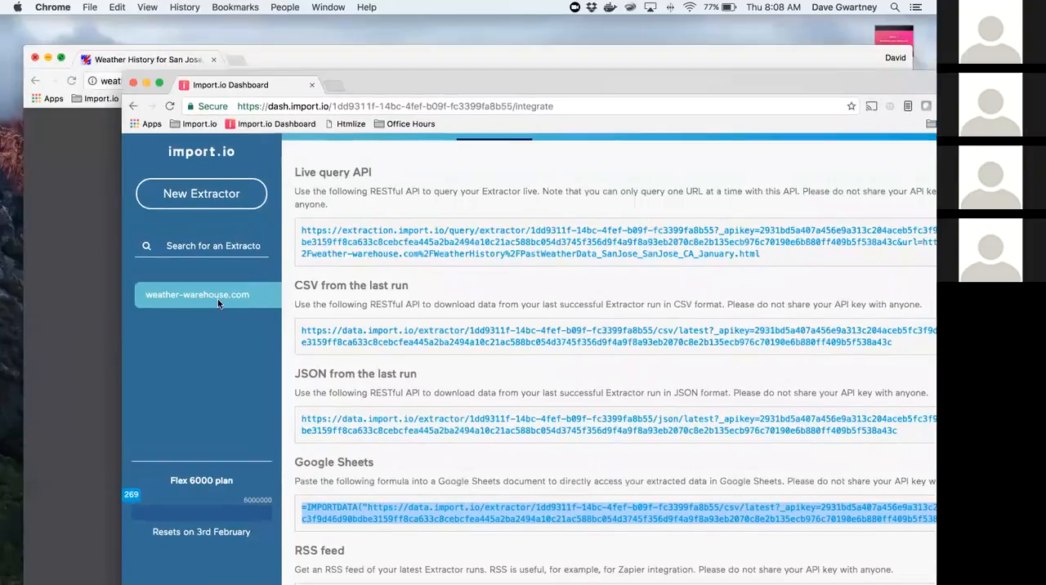
{"action": "left_click", "coordinate": [218, 300]}
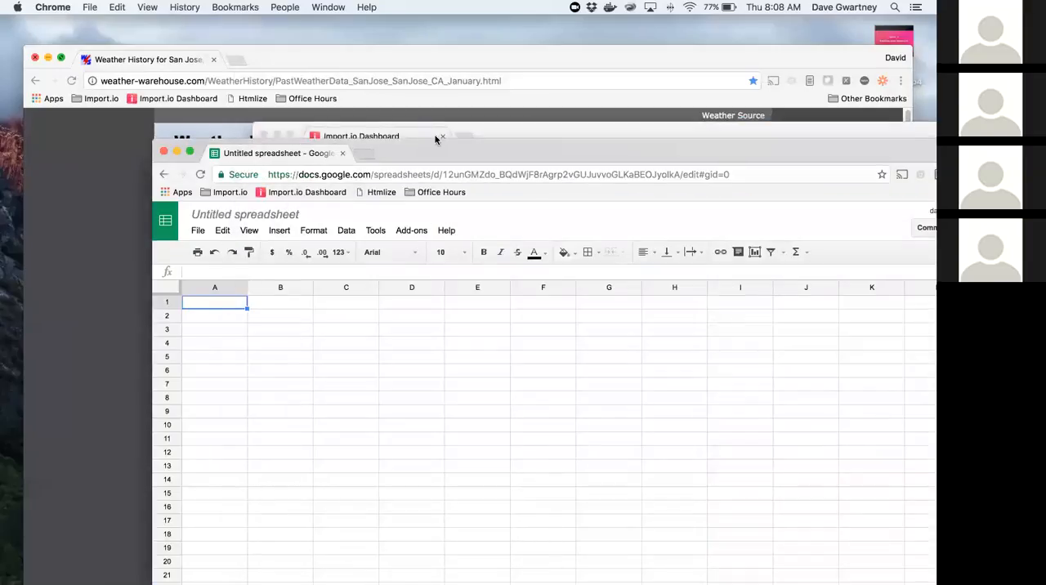
{"action": "key", "text": "super+v"}
{"action": "left_click_drag", "start_coordinate": [412, 120], "coordinate": [385, 19]}
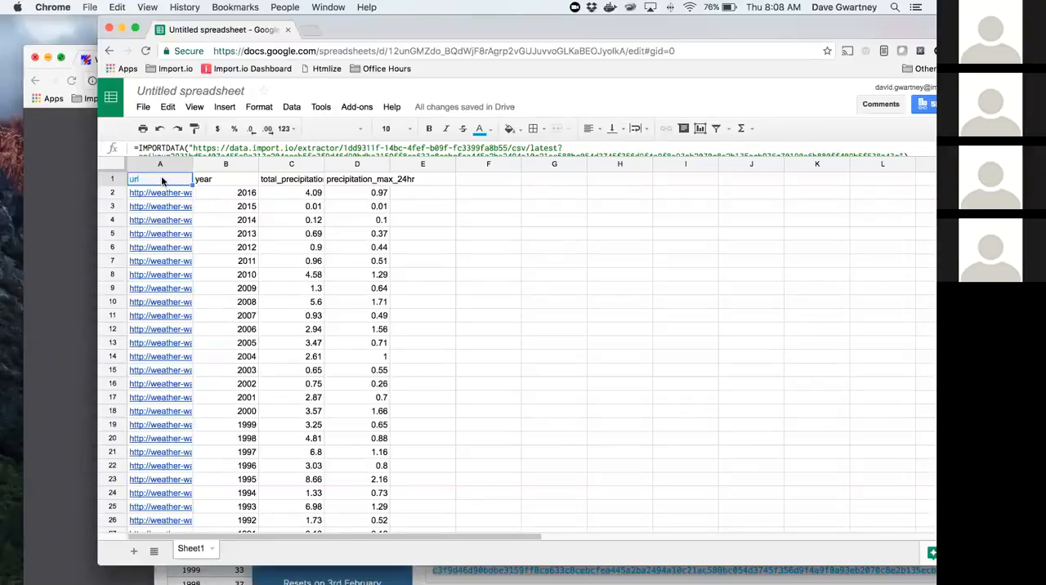
Step: Create a pivot table from the imported data in A1:D118 with its rows grouped by year
{"action": "key", "text": "super+shift+Down"}
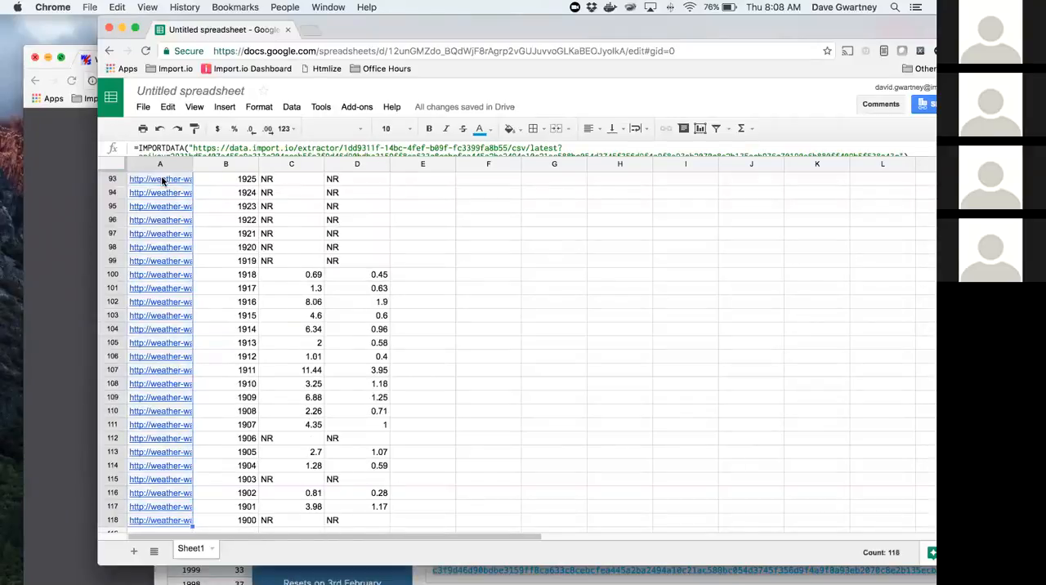
{"action": "key", "text": "super+shift+Right"}
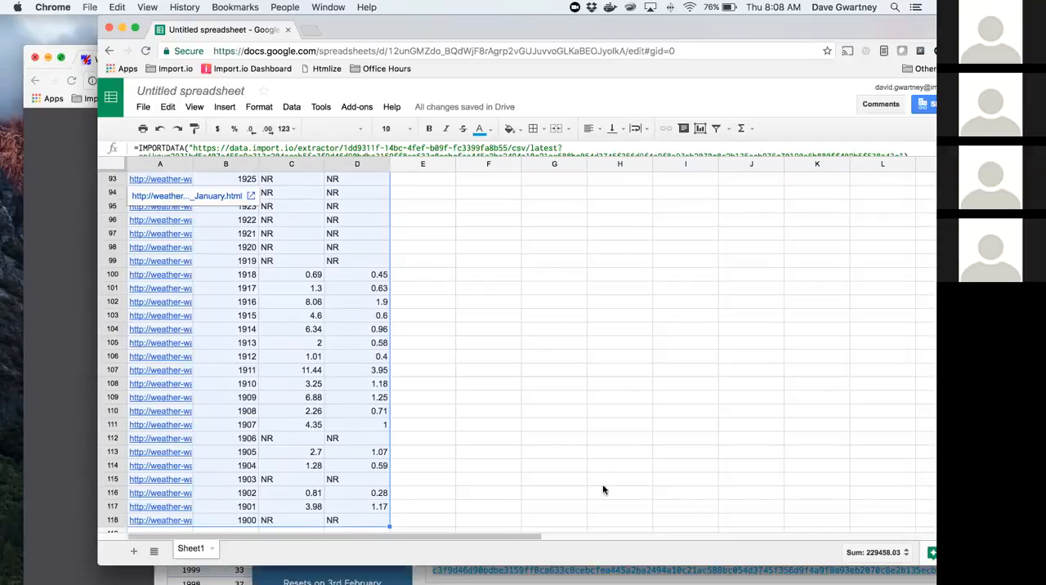
{"action": "scroll", "coordinate": [787, 327], "scroll_direction": "up", "scroll_amount": 1}
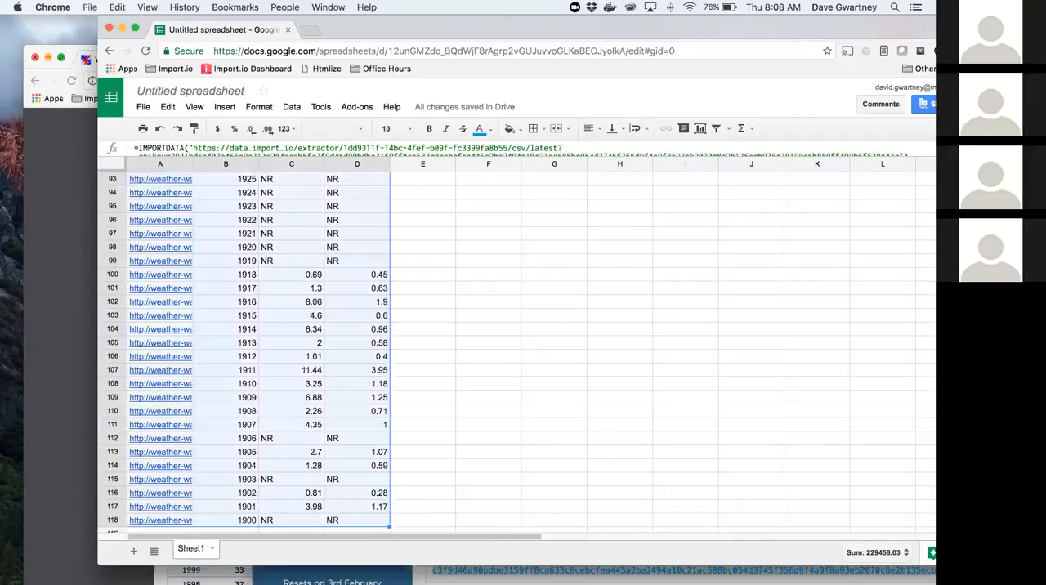
{"action": "scroll", "coordinate": [787, 327], "scroll_direction": "up", "scroll_amount": 5}
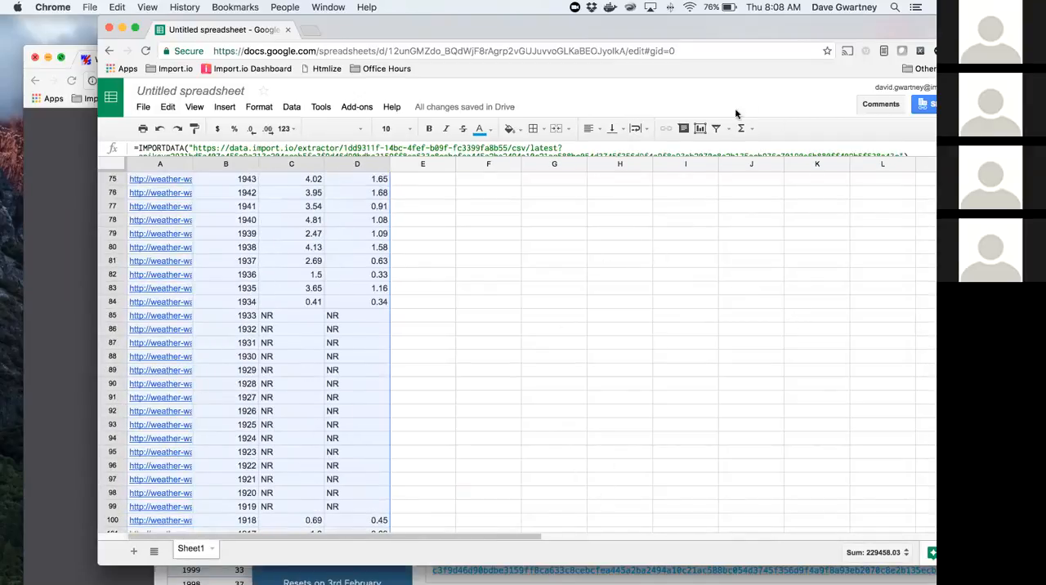
{"action": "left_click", "coordinate": [291, 107]}
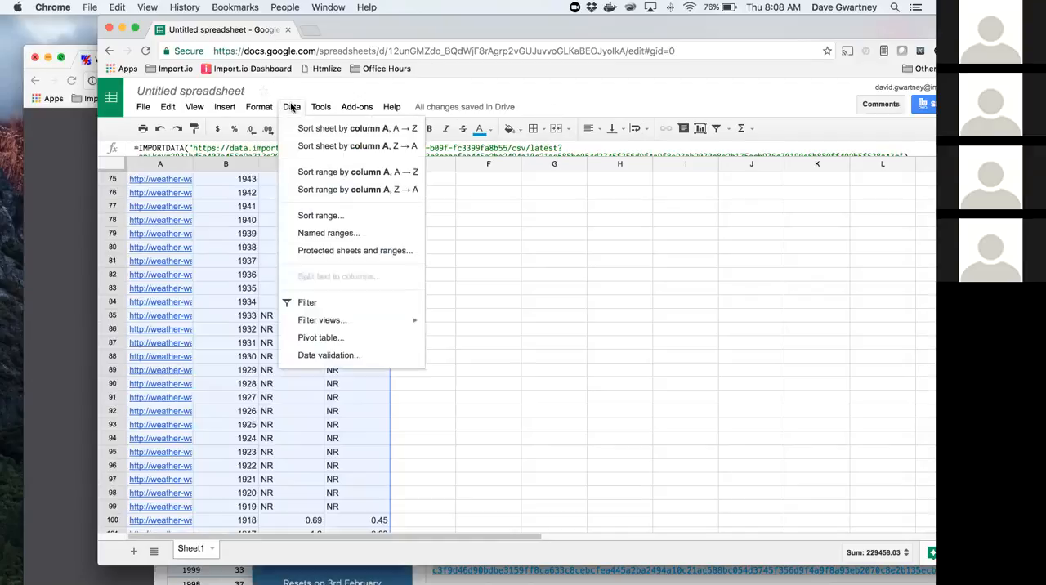
{"action": "left_click", "coordinate": [319, 338]}
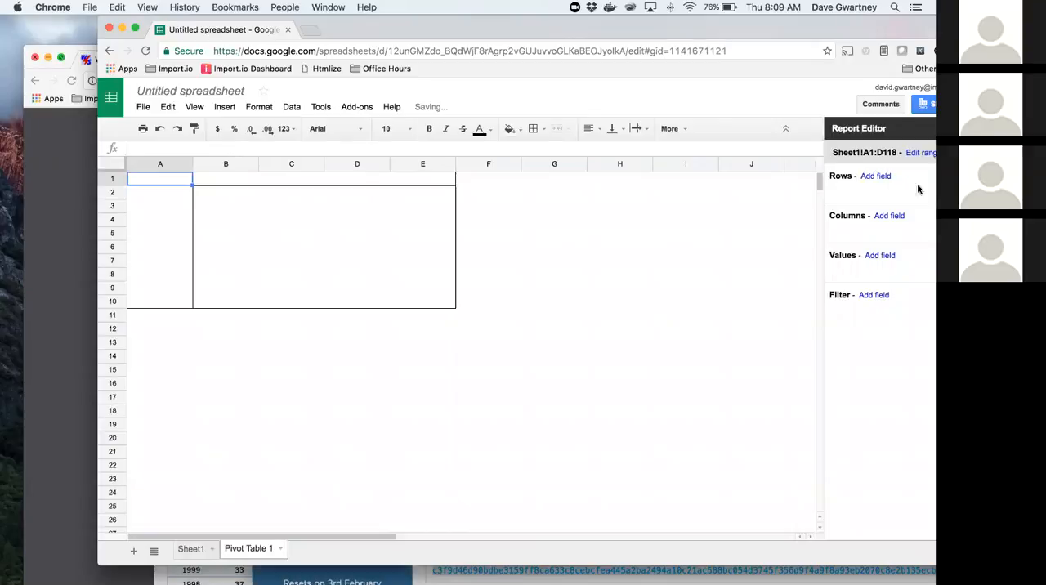
{"action": "left_click", "coordinate": [879, 176]}
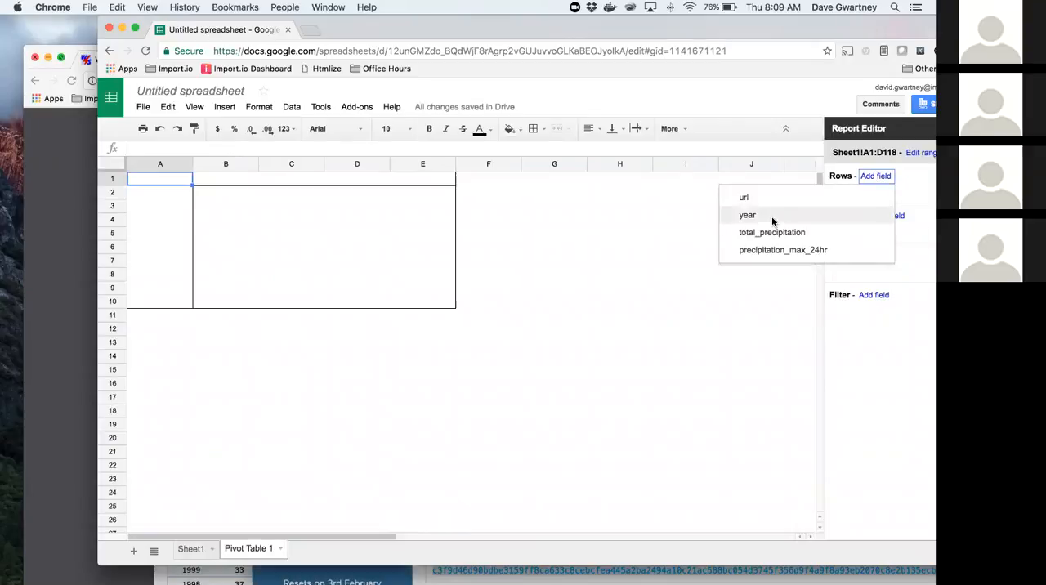
{"action": "left_click", "coordinate": [771, 216]}
Step: Add total_precipitation and precipitation_max_24hr as pivot table filters, and move both fields to its values
{"action": "left_click", "coordinate": [878, 378]}
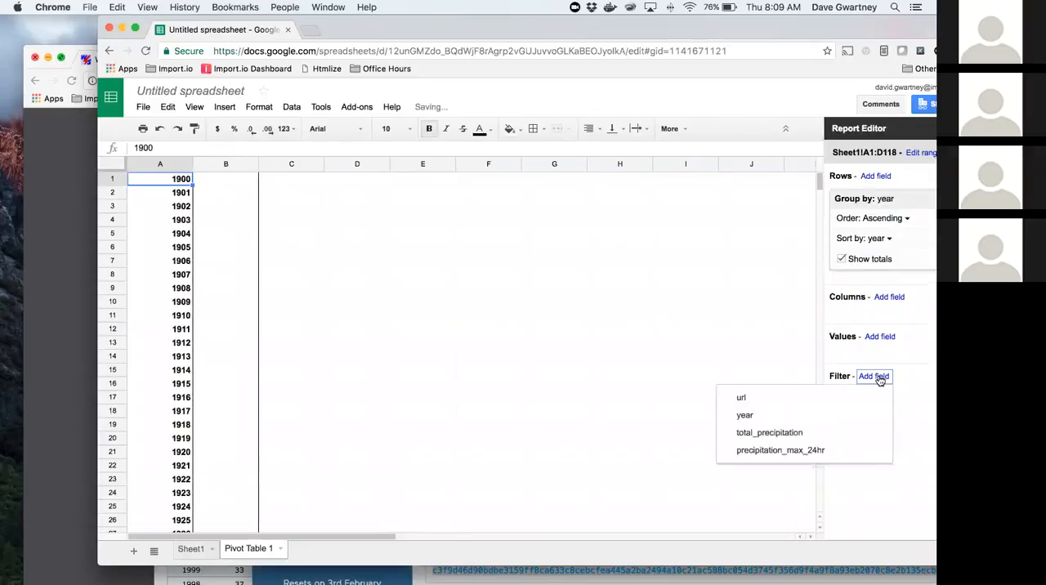
{"action": "left_click", "coordinate": [795, 434]}
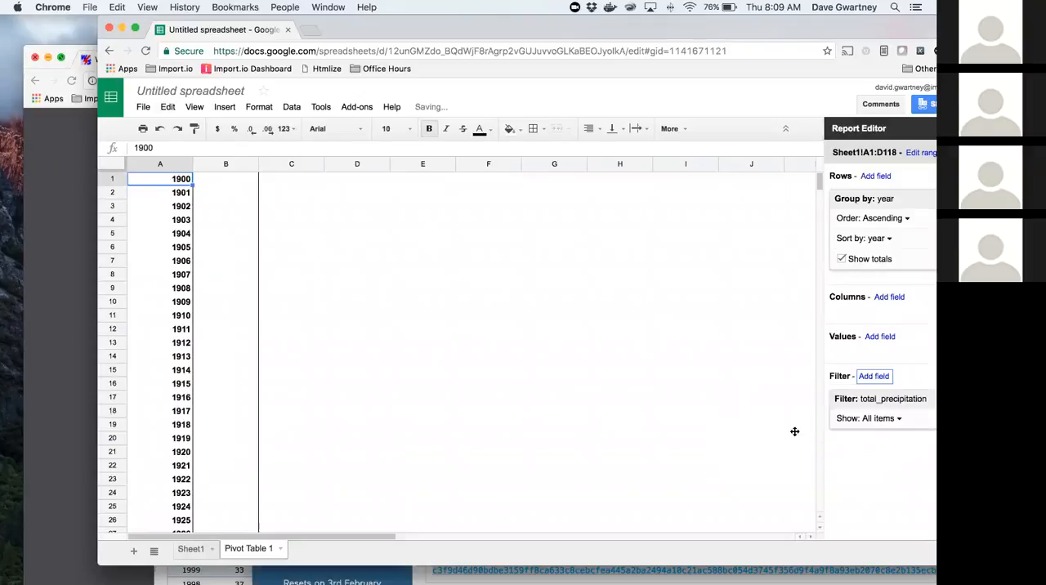
{"action": "left_click", "coordinate": [875, 378]}
{"action": "left_click", "coordinate": [796, 437]}
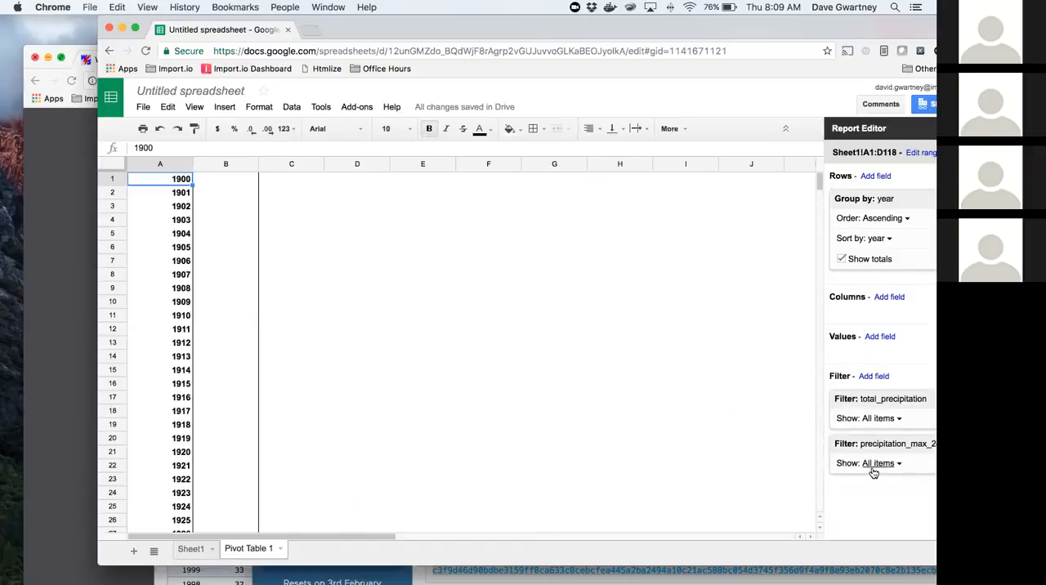
{"action": "left_click_drag", "start_coordinate": [889, 390], "coordinate": [891, 353]}
{"action": "left_click_drag", "start_coordinate": [881, 433], "coordinate": [882, 395]}
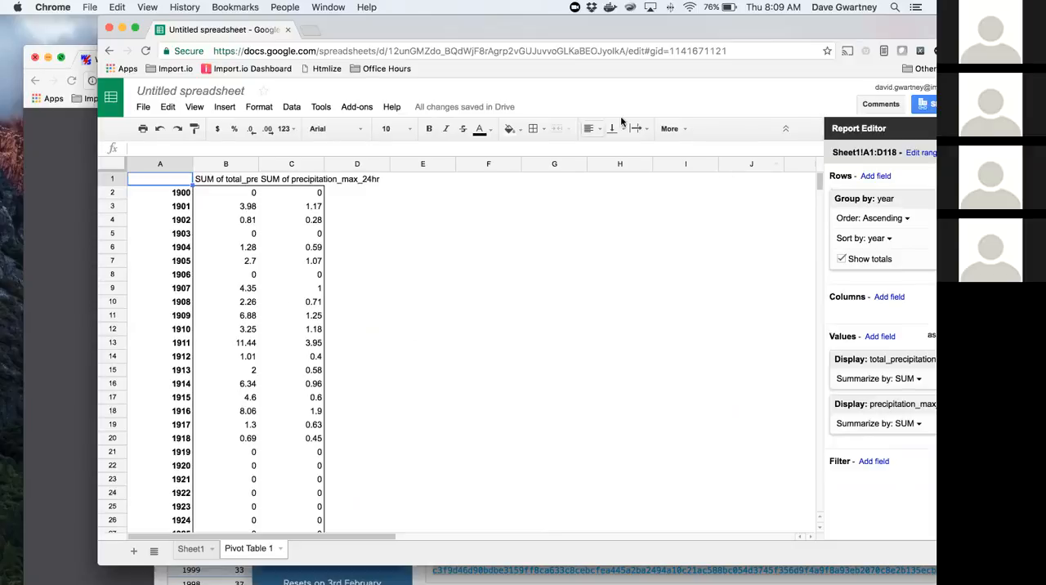
Step: Insert the recommended line chart of both precipitation sums by year and move it to its own sheet
{"action": "left_click", "coordinate": [682, 130]}
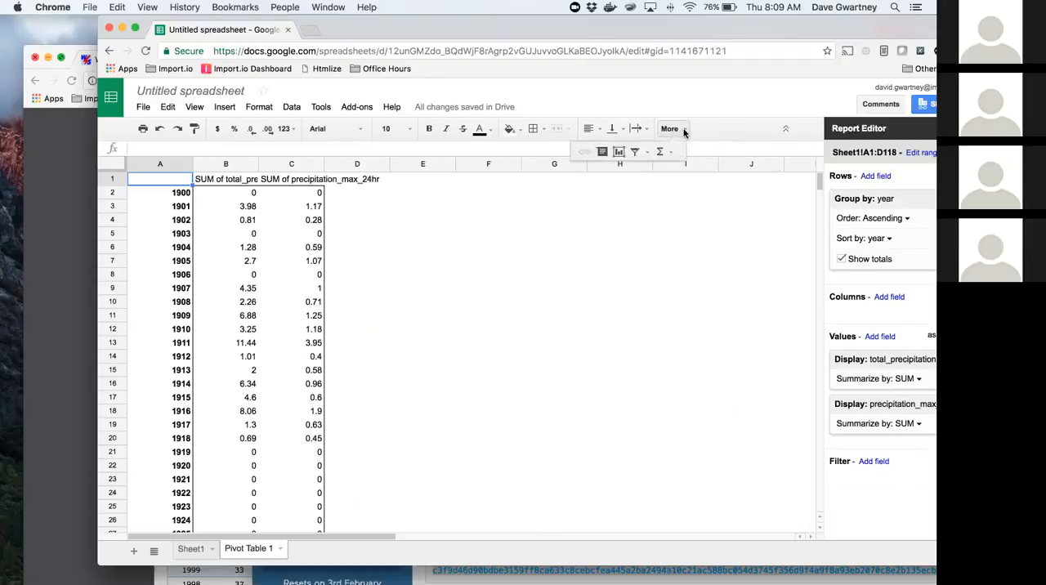
{"action": "left_click", "coordinate": [620, 154]}
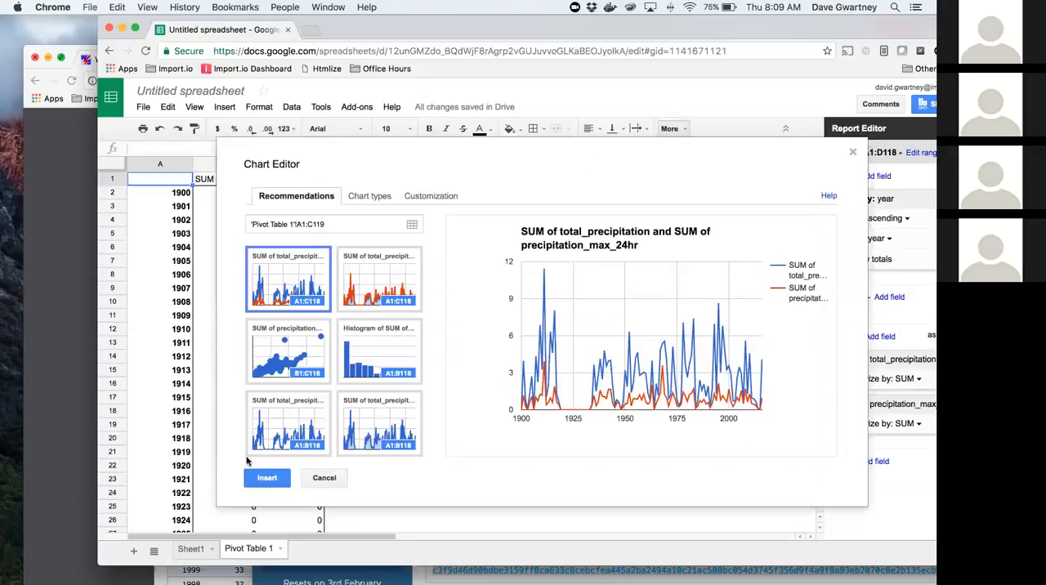
{"action": "left_click", "coordinate": [265, 479]}
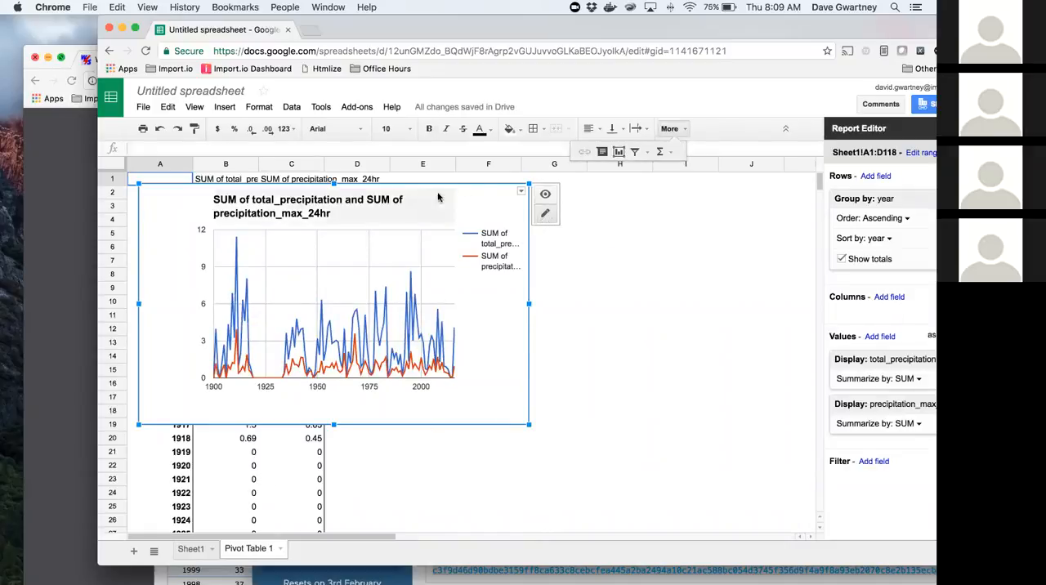
{"action": "left_click", "coordinate": [520, 192]}
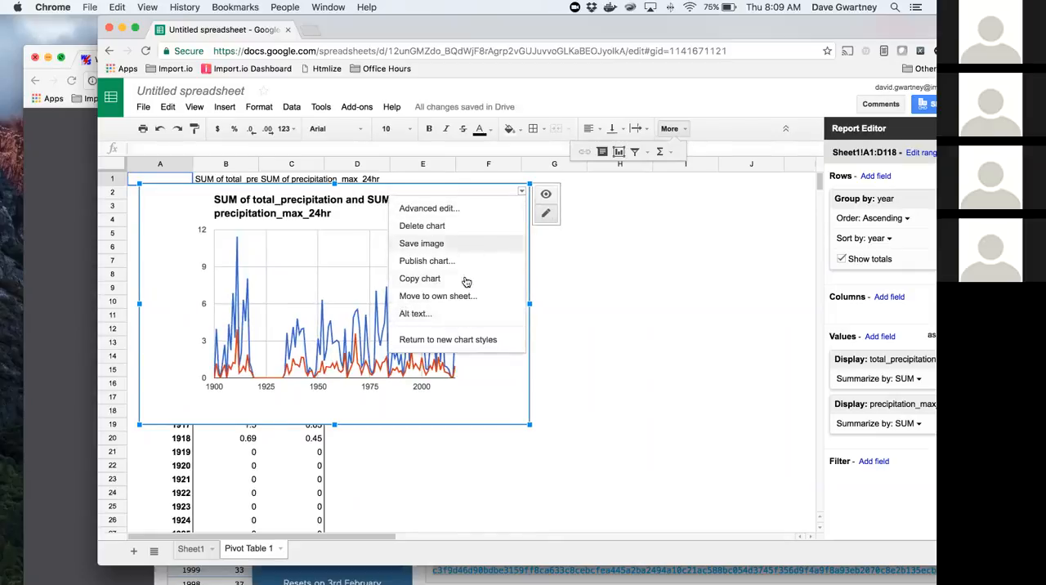
{"action": "left_click", "coordinate": [445, 297]}
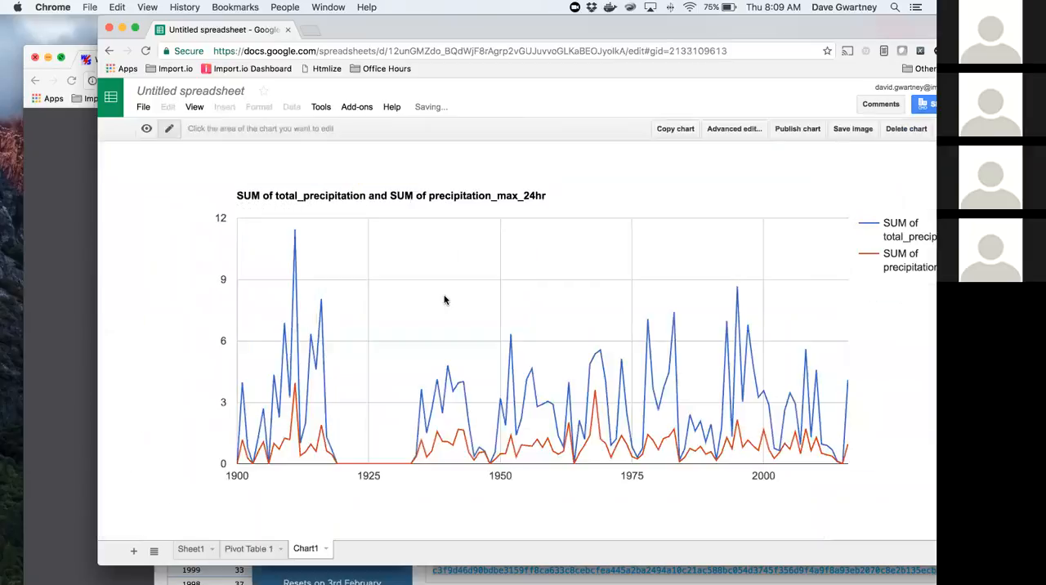
Step: Switch the chart to view mode and inspect the highest total_precipitation peak and the precipitation_max_24hr line near it
{"action": "left_click", "coordinate": [146, 131]}
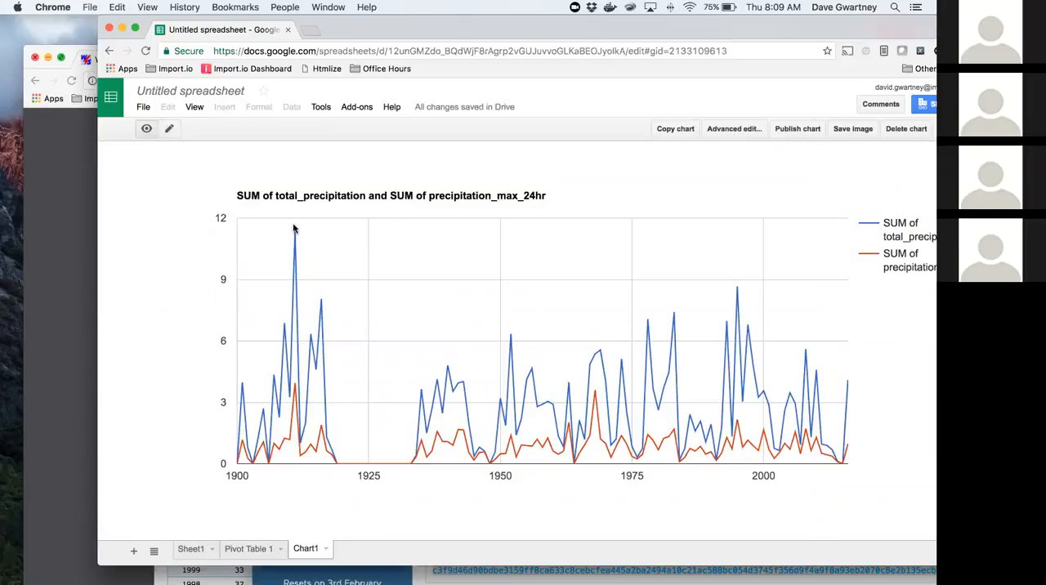
{"action": "mouse_move", "coordinate": [295, 233]}
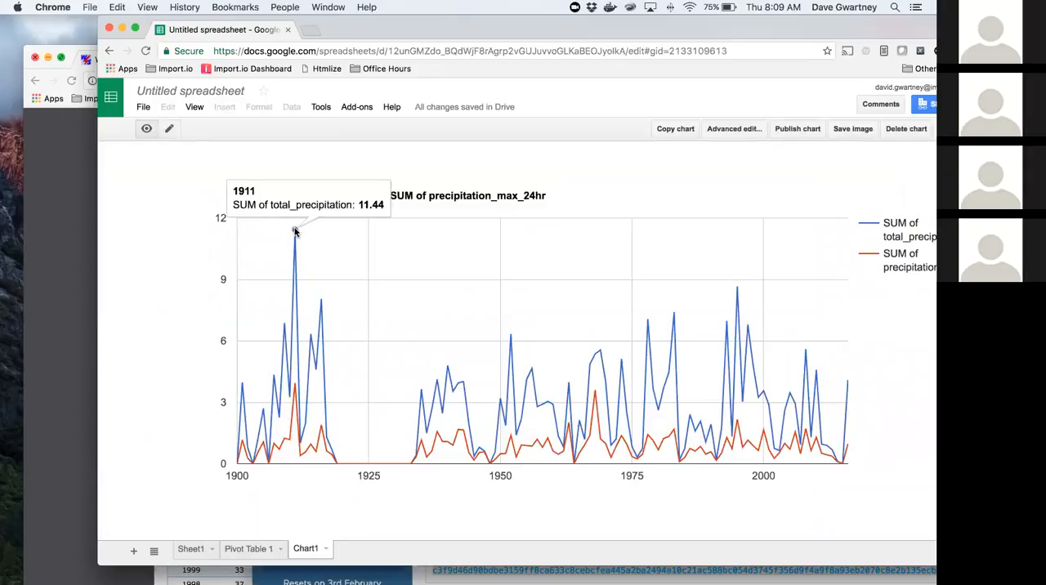
{"action": "mouse_move", "coordinate": [293, 399]}
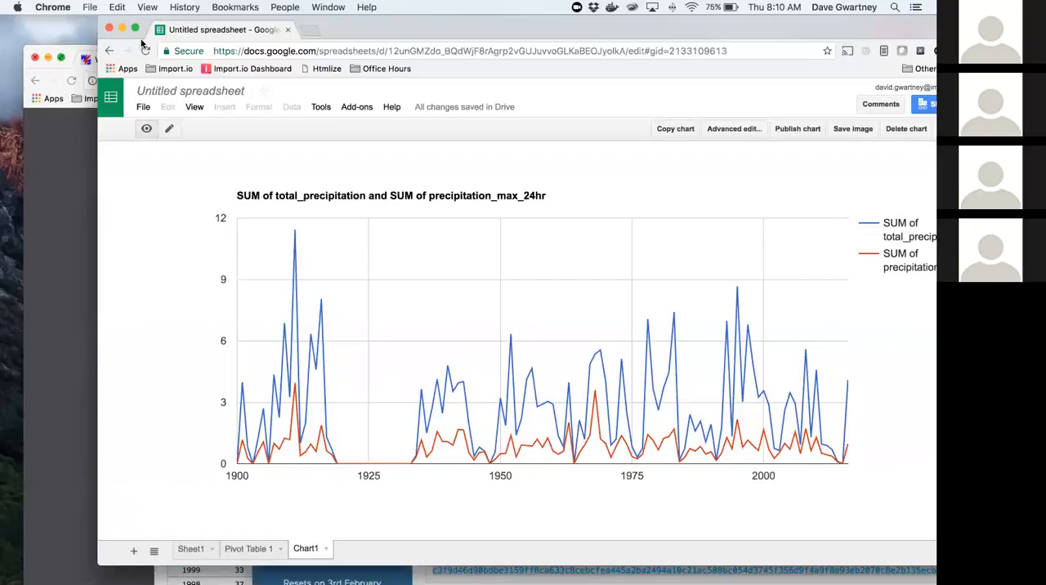
Step: Close the spreadsheet and Weather Warehouse windows and reposition the Import.io Dashboard window so it is fully in view
{"action": "left_click", "coordinate": [109, 27]}
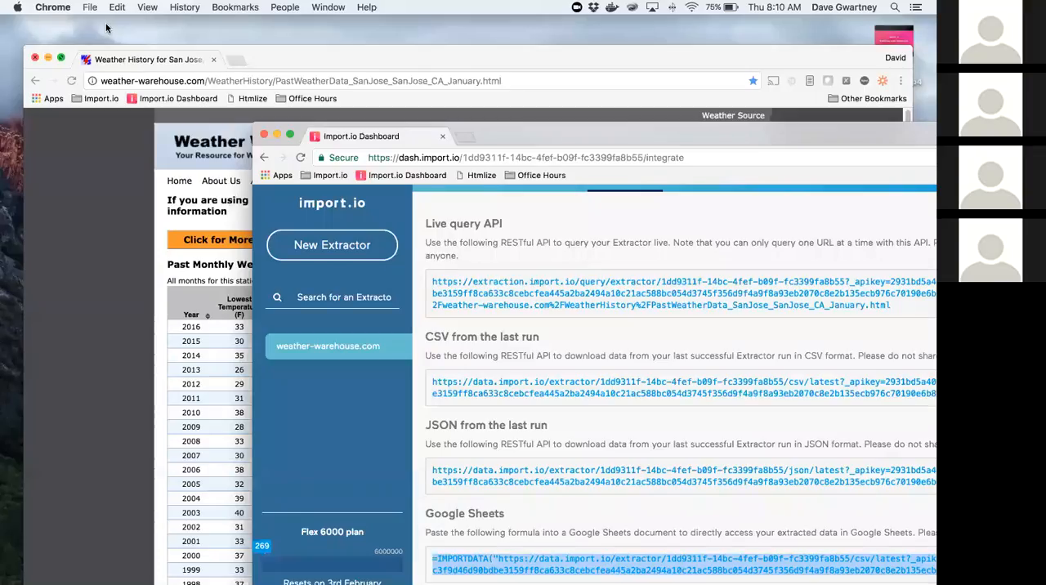
{"action": "left_click", "coordinate": [284, 66]}
{"action": "key", "text": "super+w"}
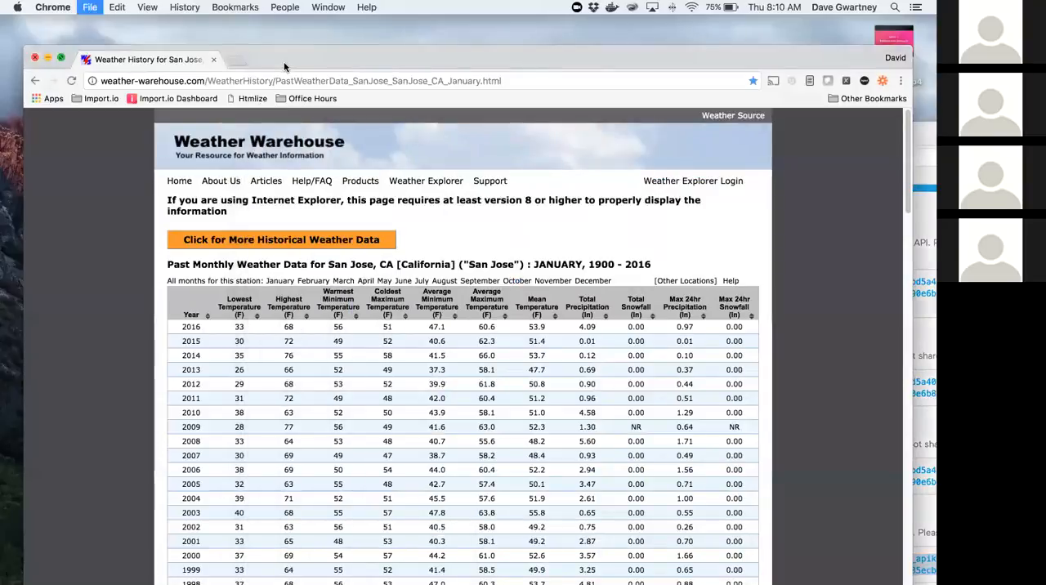
{"action": "left_click_drag", "start_coordinate": [515, 133], "coordinate": [343, 64]}
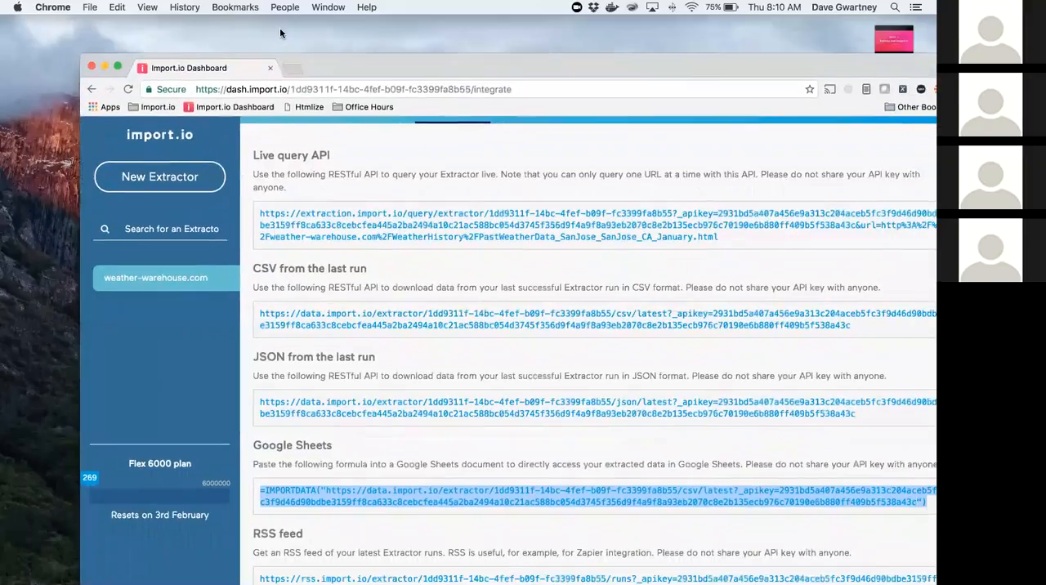
{"action": "left_click_drag", "start_coordinate": [283, 34], "coordinate": [285, 32]}
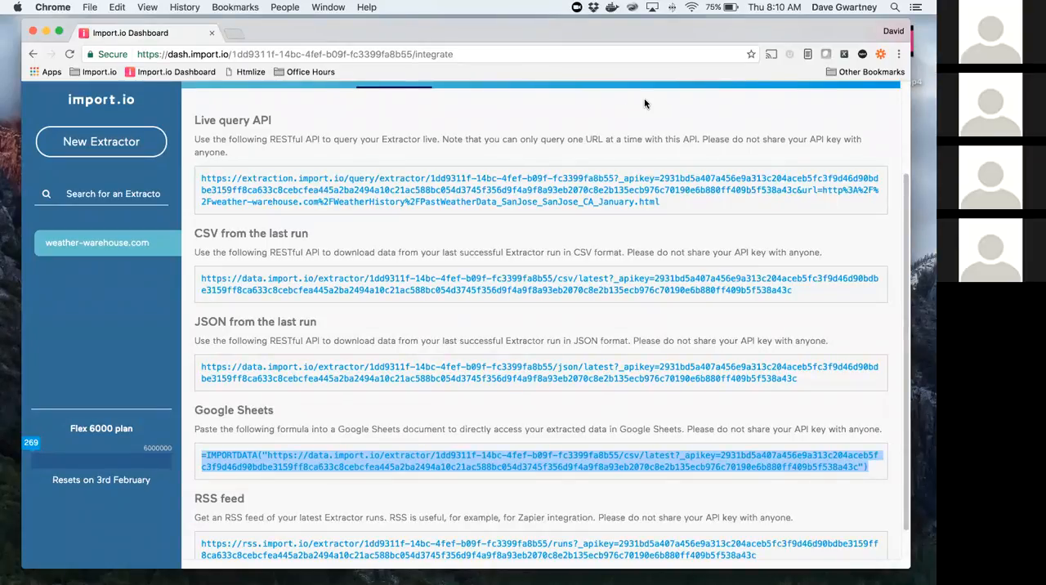
Step: Switch to the presentation, show the Web Extraction with Pagination slide, and return to the Import.io Dashboard in Chrome
{"action": "key", "text": "super+Tab"}
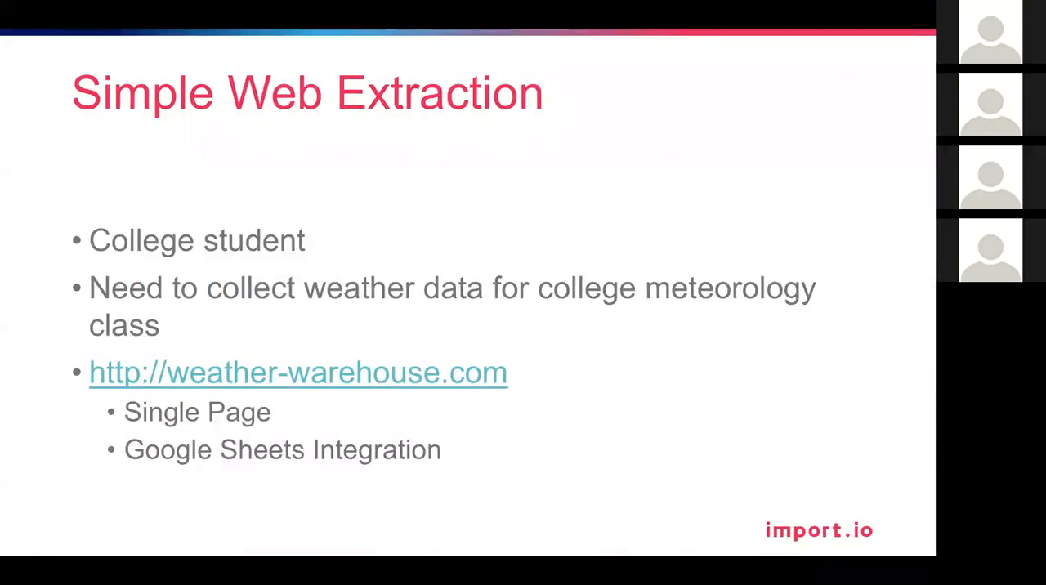
{"action": "key", "text": "Right"}
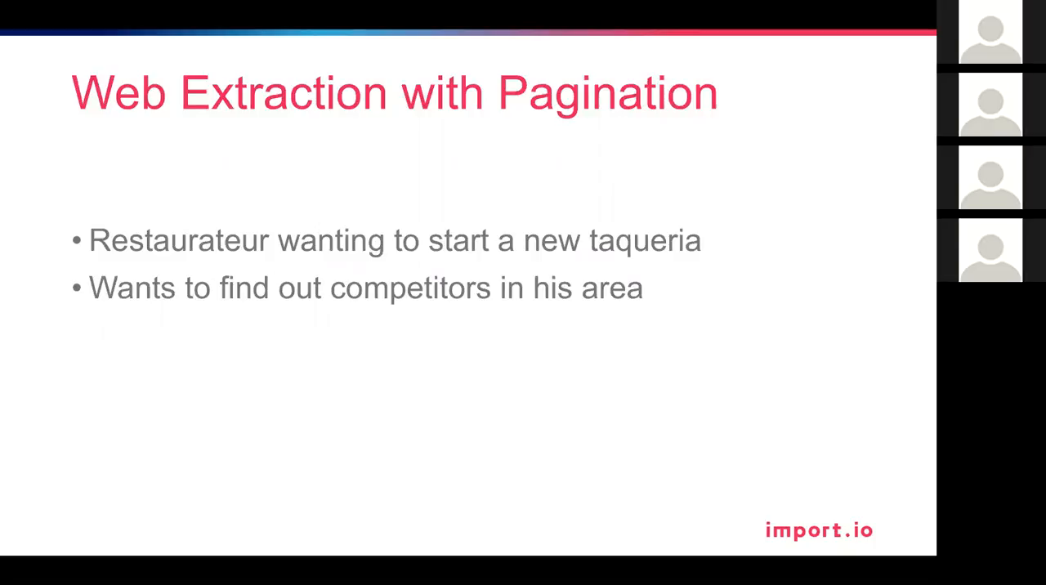
{"action": "left_click", "coordinate": [364, 161]}
{"action": "key", "text": "Left"}
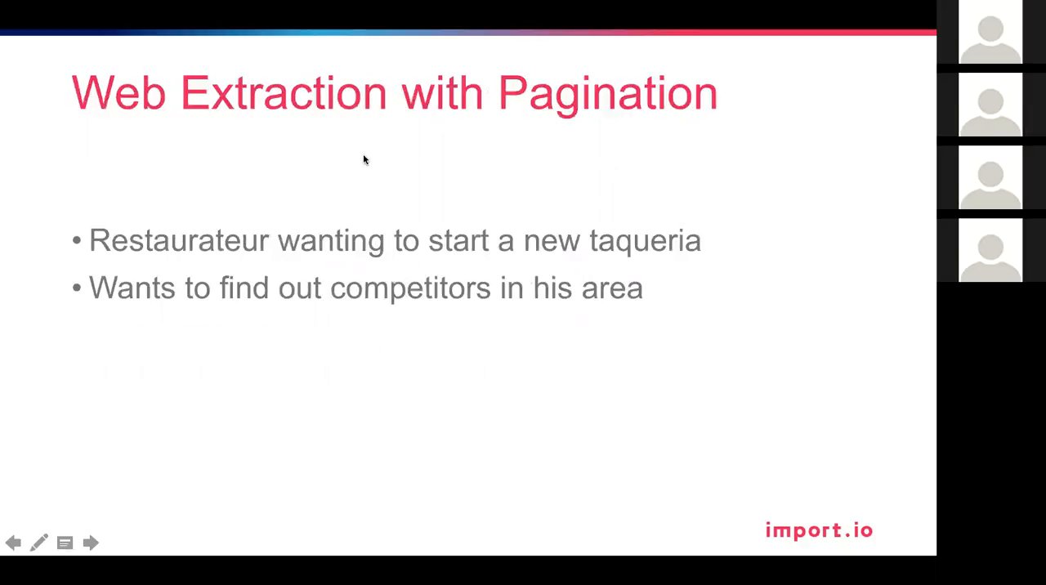
{"action": "key", "text": "super+Tab"}
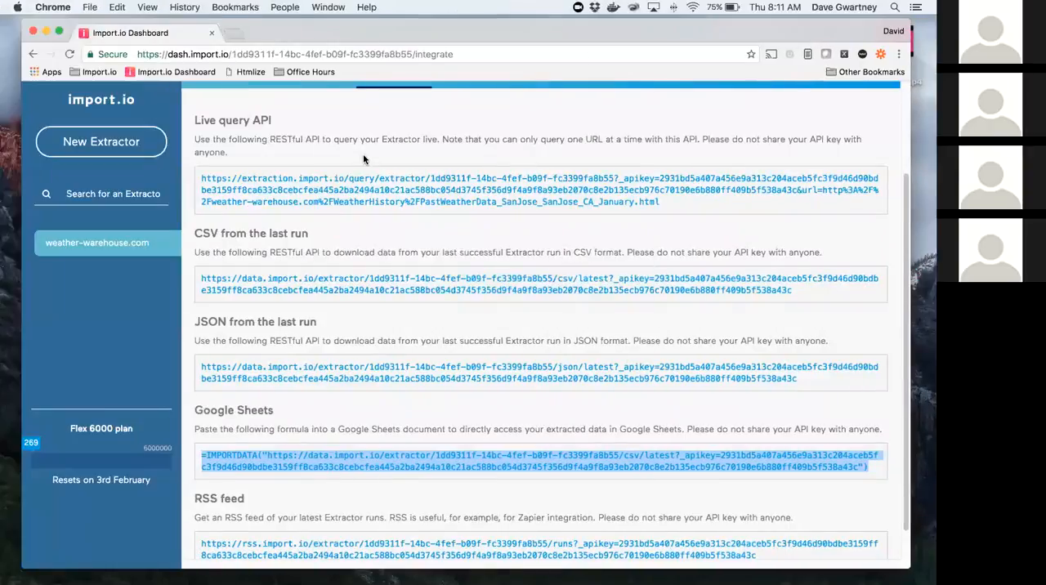
{"action": "key", "text": "super+Tab"}
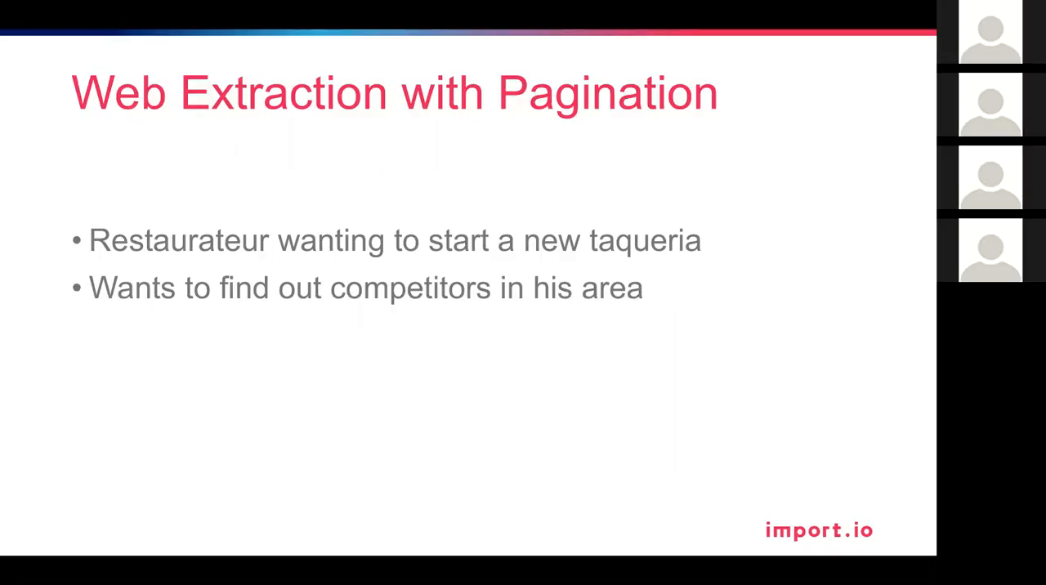
{"action": "key", "text": "super+Tab"}
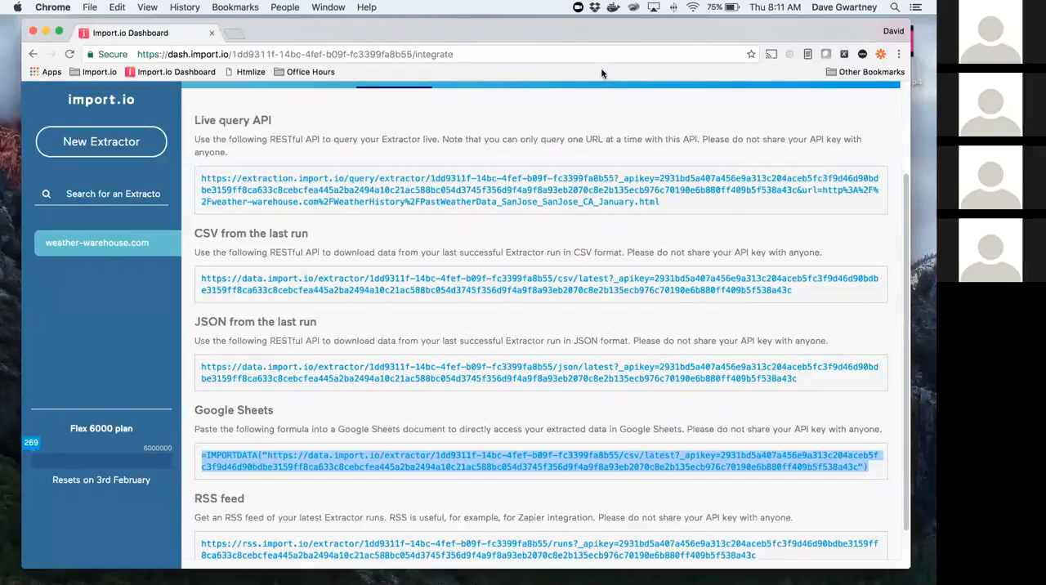
{"action": "key", "text": "super+n"}
{"action": "left_click_drag", "start_coordinate": [131, 19], "coordinate": [127, 57]}
{"action": "type", "text": "www."}
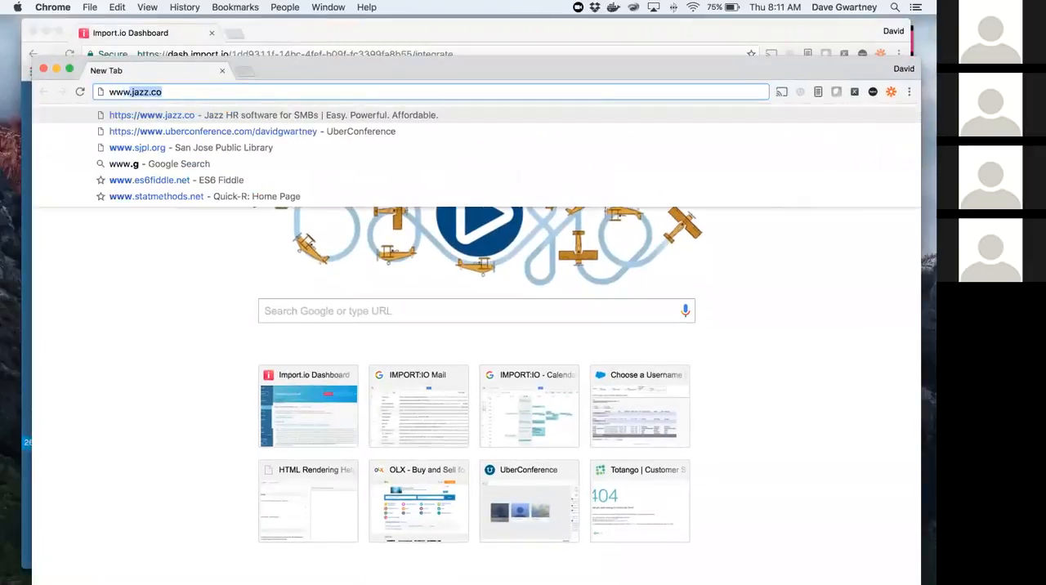
{"action": "type", "text": "ye"}
{"action": "key", "text": "Return"}
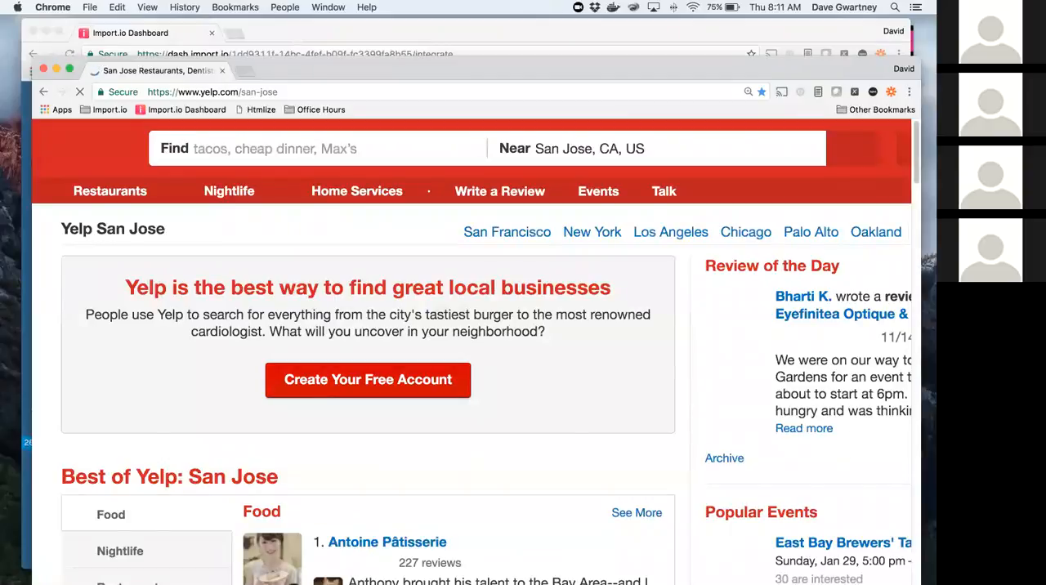
Step: Search Yelp for taqueria near San Jose, CA, US
{"action": "left_click", "coordinate": [325, 156]}
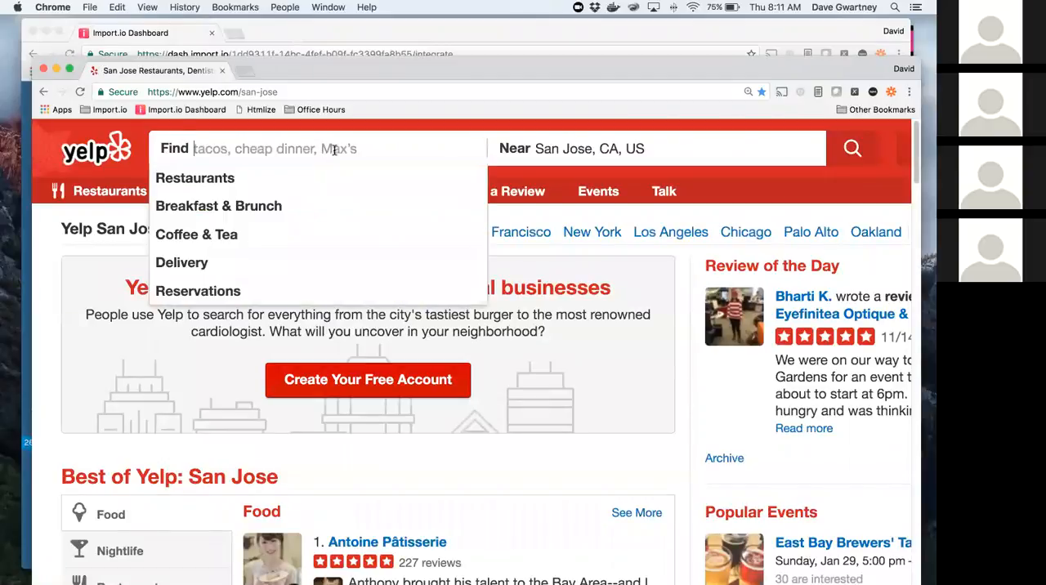
{"action": "type", "text": "tq"}
{"action": "key", "text": "BackSpace"}
{"action": "type", "text": "a"}
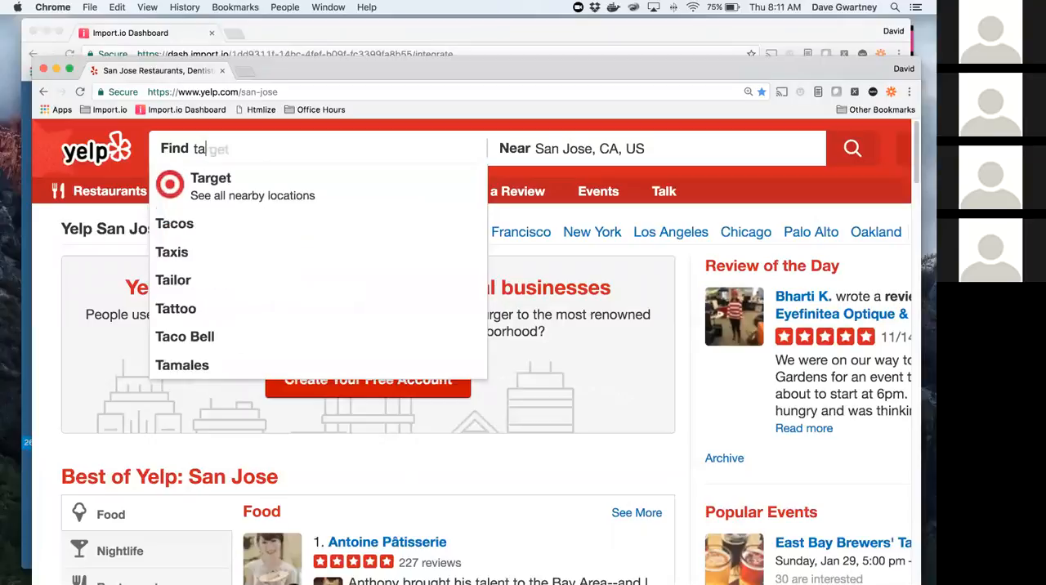
{"action": "type", "text": "queri"}
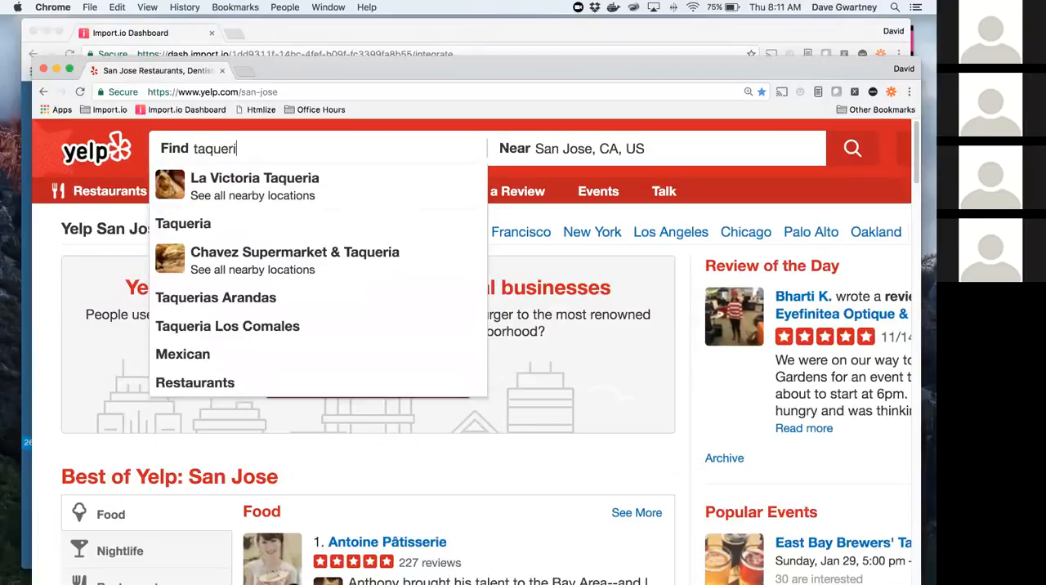
{"action": "type", "text": "a"}
{"action": "key", "text": "Return"}
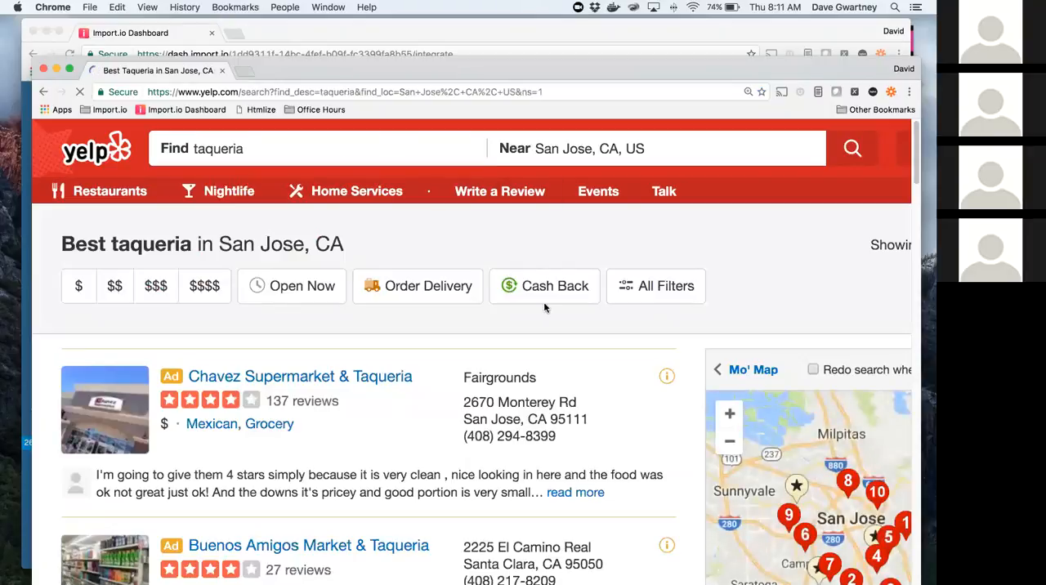
Step: Examine the San Jose taqueria listings on the first results page, down to the page links at its end
{"action": "scroll", "coordinate": [538, 402], "scroll_direction": "down", "scroll_amount": 2}
{"action": "scroll", "coordinate": [539, 400], "scroll_direction": "down", "scroll_amount": 5}
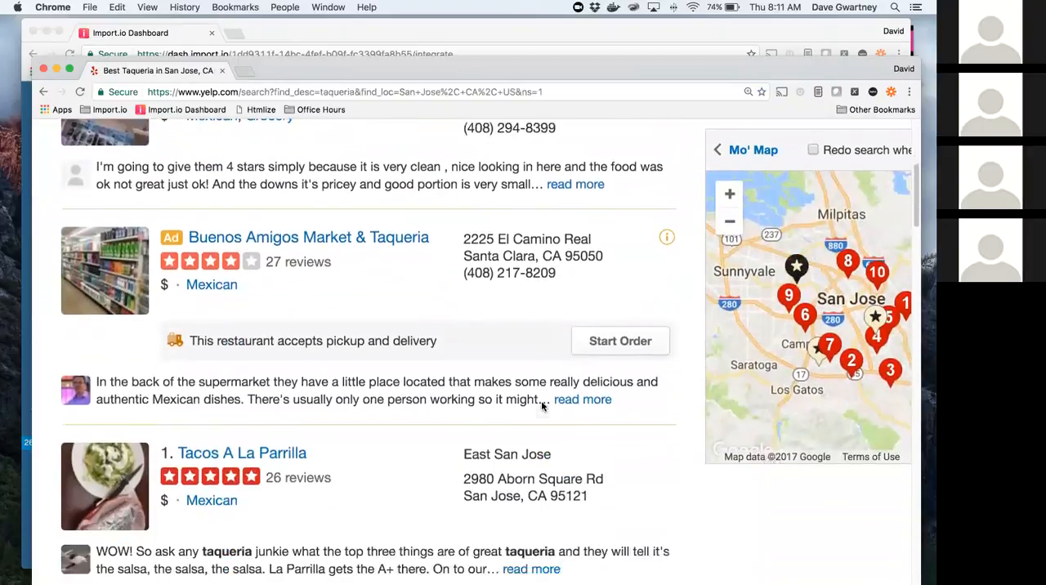
{"action": "scroll", "coordinate": [404, 347], "scroll_direction": "down", "scroll_amount": 4}
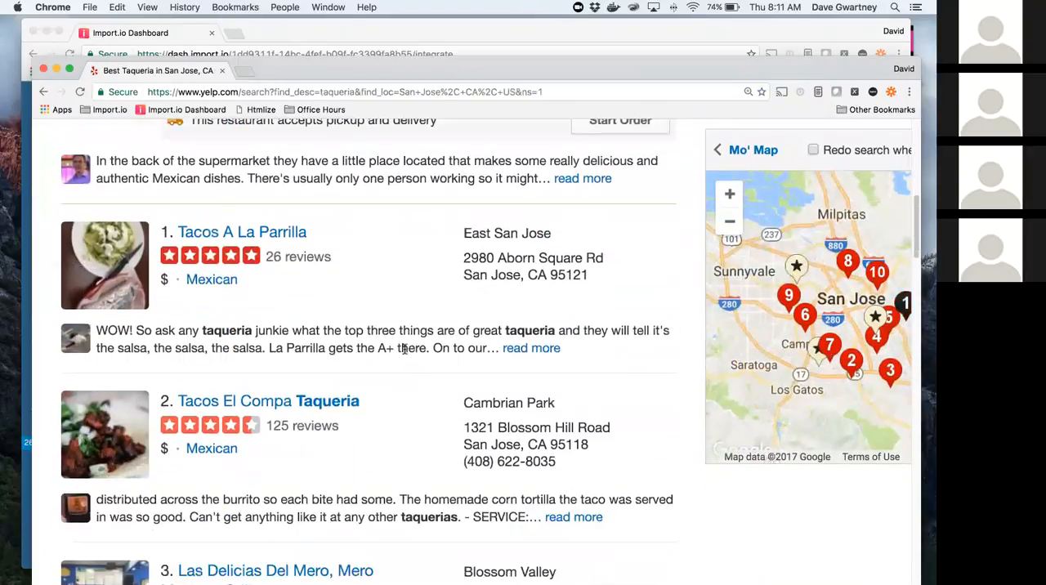
{"action": "scroll", "coordinate": [405, 352], "scroll_direction": "down", "scroll_amount": 9}
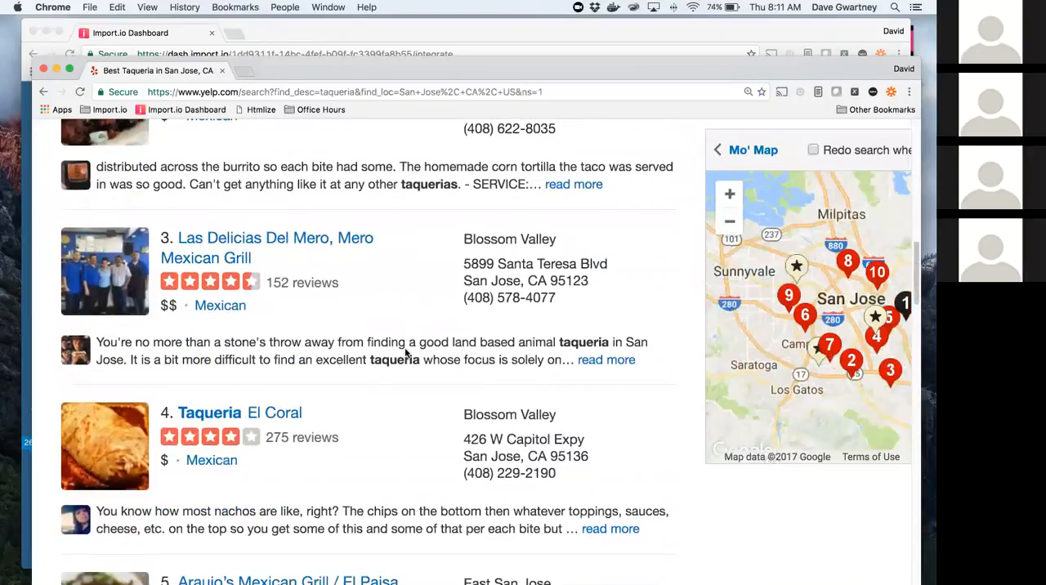
{"action": "scroll", "coordinate": [404, 353], "scroll_direction": "up", "scroll_amount": 11}
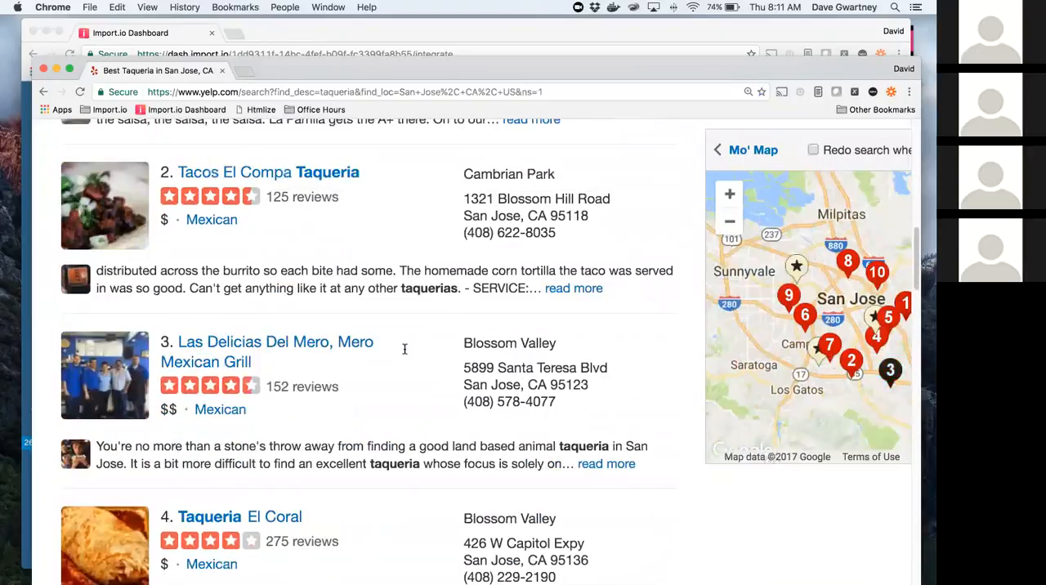
{"action": "scroll", "coordinate": [404, 349], "scroll_direction": "up", "scroll_amount": 4}
{"action": "scroll", "coordinate": [404, 348], "scroll_direction": "down", "scroll_amount": 6}
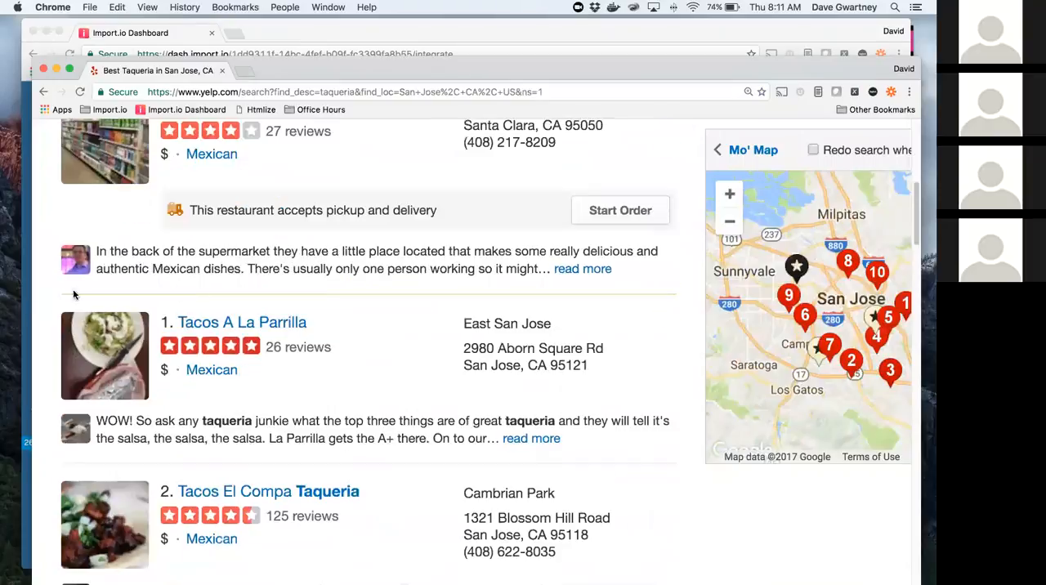
{"action": "scroll", "coordinate": [107, 293], "scroll_direction": "down", "scroll_amount": 15}
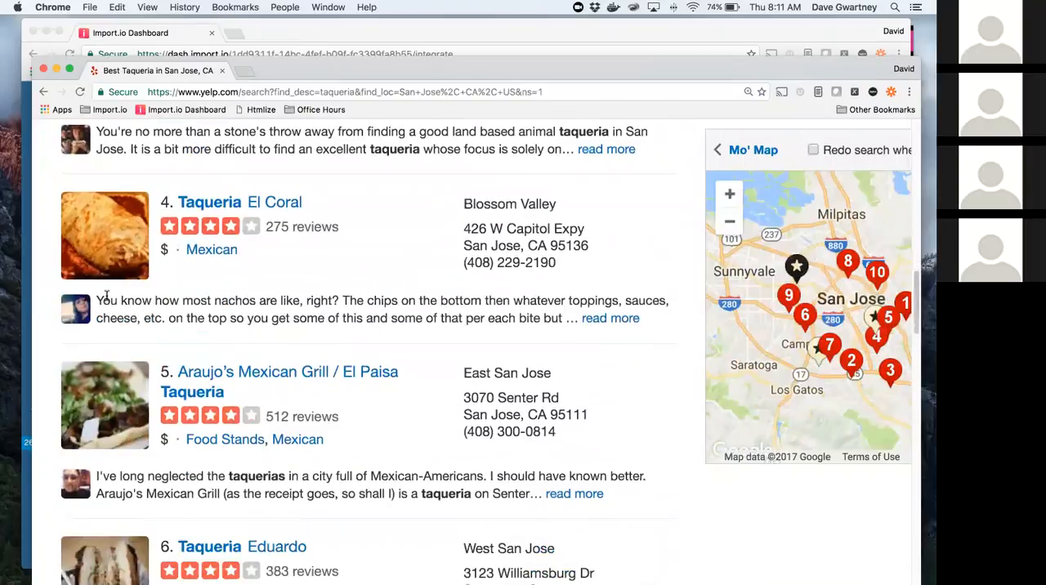
{"action": "scroll", "coordinate": [107, 296], "scroll_direction": "down", "scroll_amount": 10}
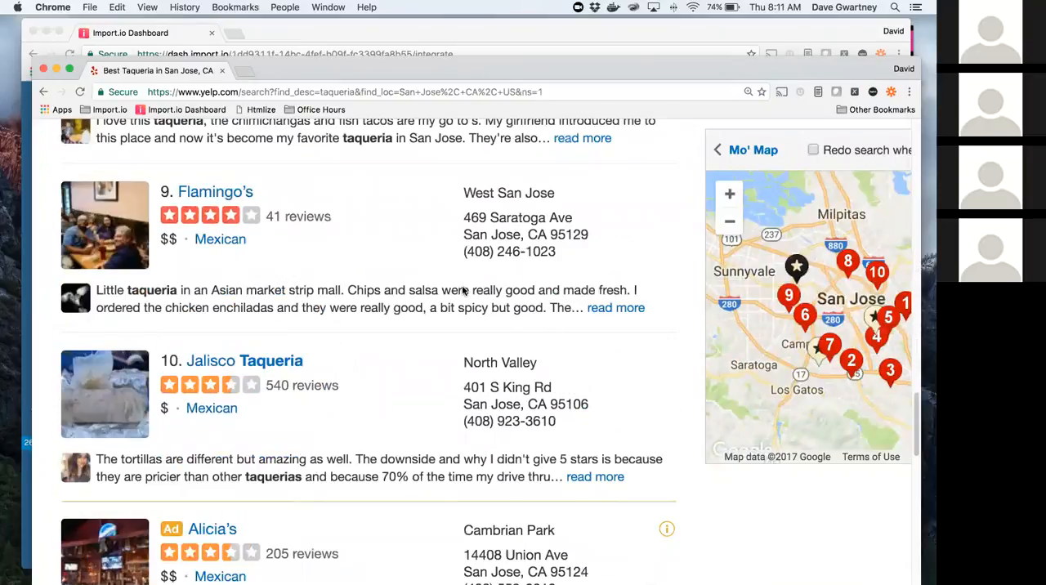
{"action": "scroll", "coordinate": [471, 282], "scroll_direction": "down", "scroll_amount": 20}
{"action": "scroll", "coordinate": [471, 282], "scroll_direction": "up", "scroll_amount": 3}
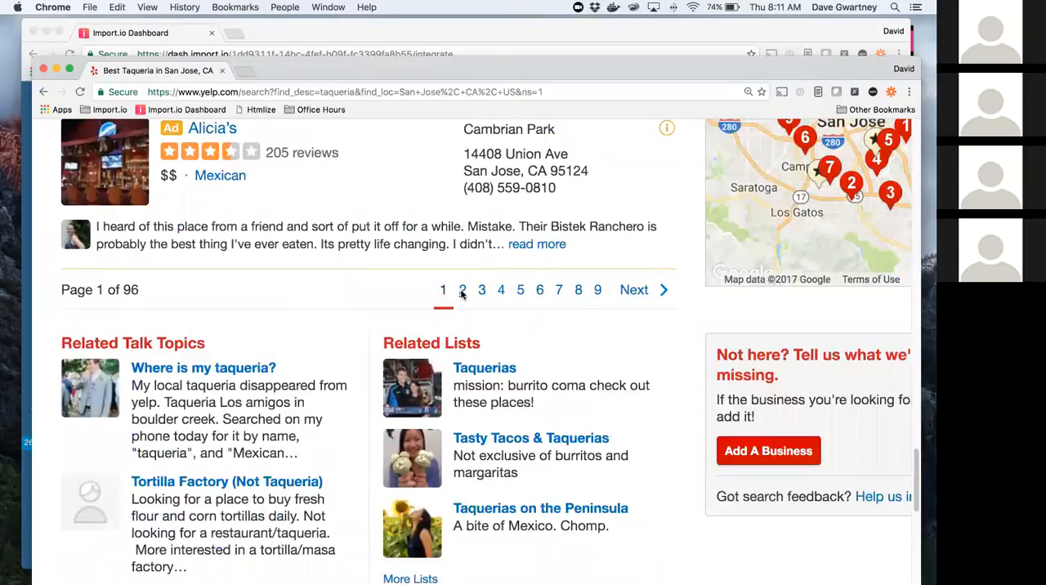
Step: Open page 2 of the taqueria results, copy its full URL including start=10, and uncover the Import.io Dashboard
{"action": "left_click", "coordinate": [462, 291]}
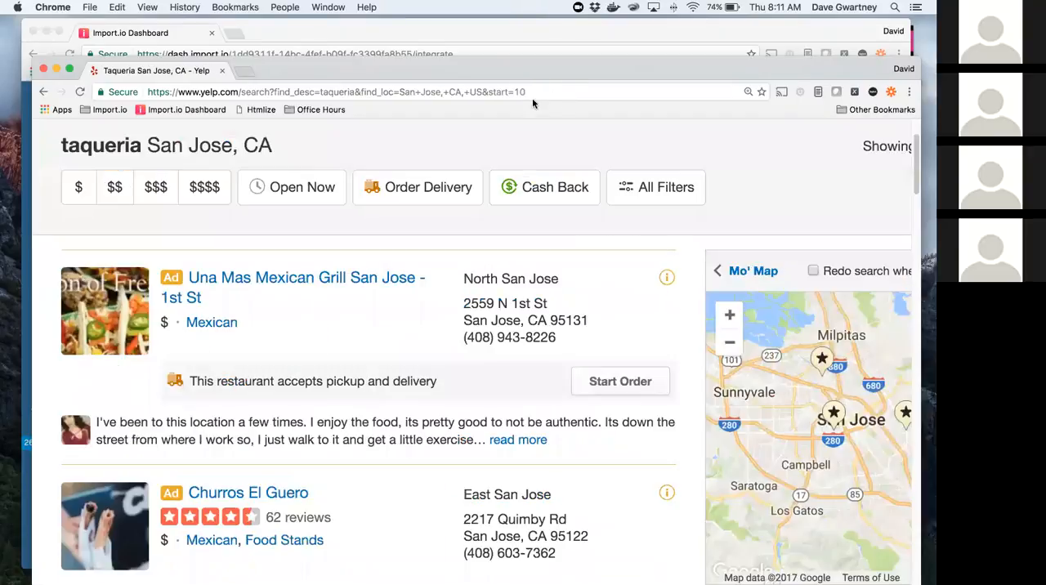
{"action": "left_click_drag", "start_coordinate": [489, 93], "coordinate": [527, 93]}
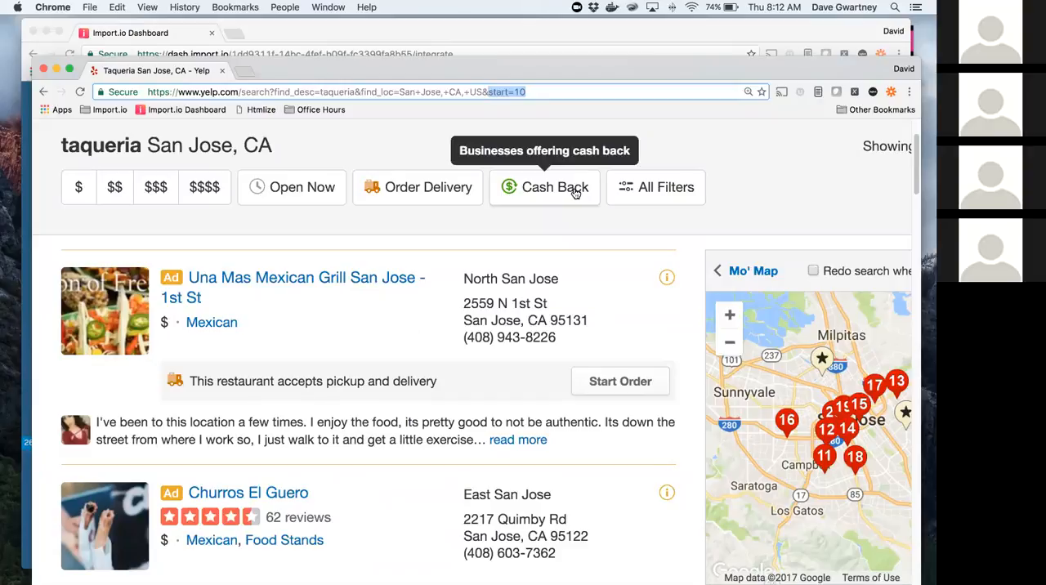
{"action": "triple_click", "coordinate": [540, 88]}
{"action": "key", "text": "super+c"}
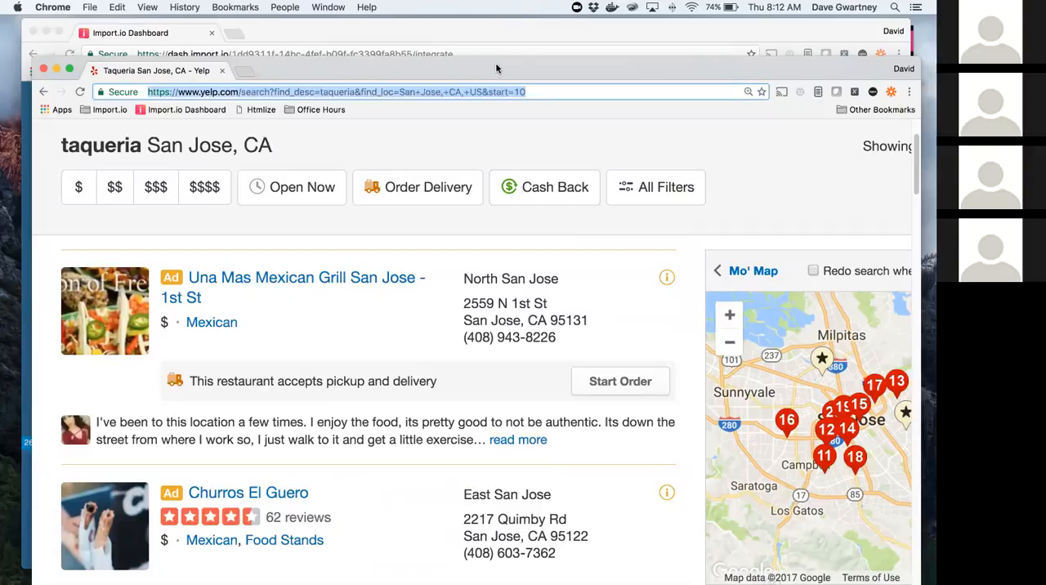
{"action": "left_click_drag", "start_coordinate": [484, 63], "coordinate": [731, 22]}
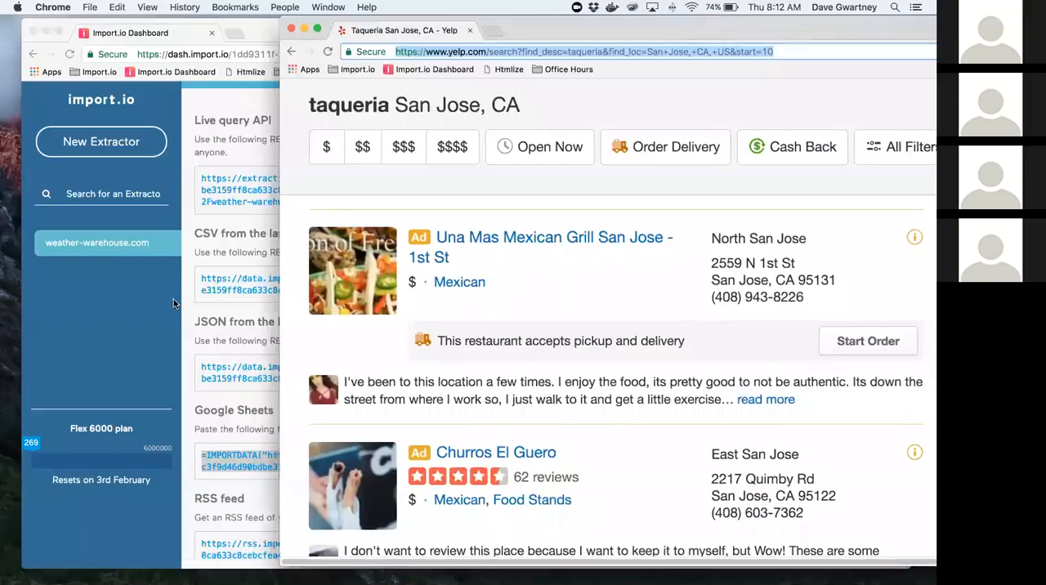
Step: Create a new Import.io extractor from the copied Yelp taqueria URL and clear its automatically generated table
{"action": "left_click", "coordinate": [136, 324]}
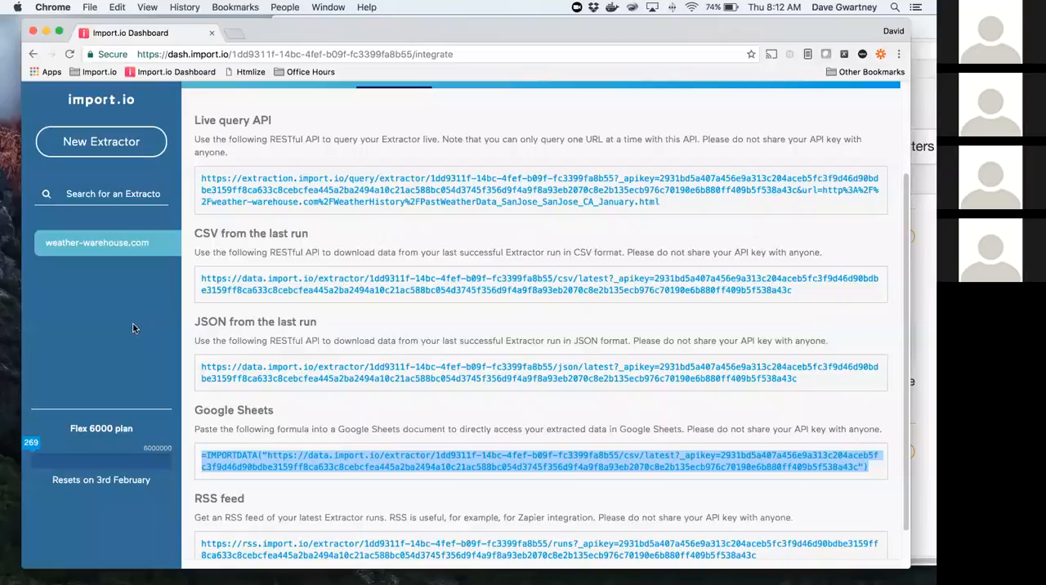
{"action": "left_click", "coordinate": [111, 152]}
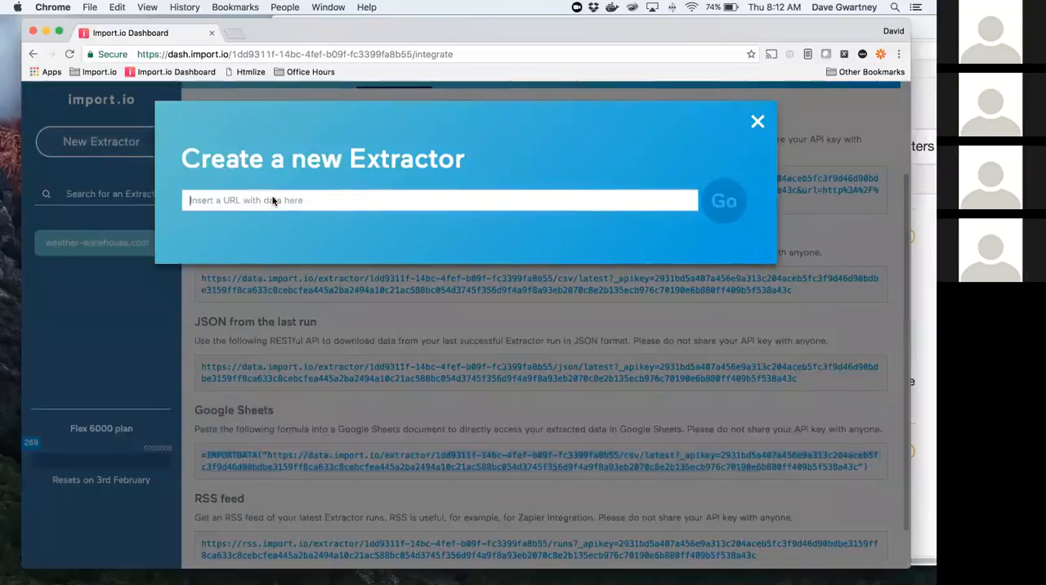
{"action": "key", "text": "super+v"}
{"action": "left_click", "coordinate": [721, 202]}
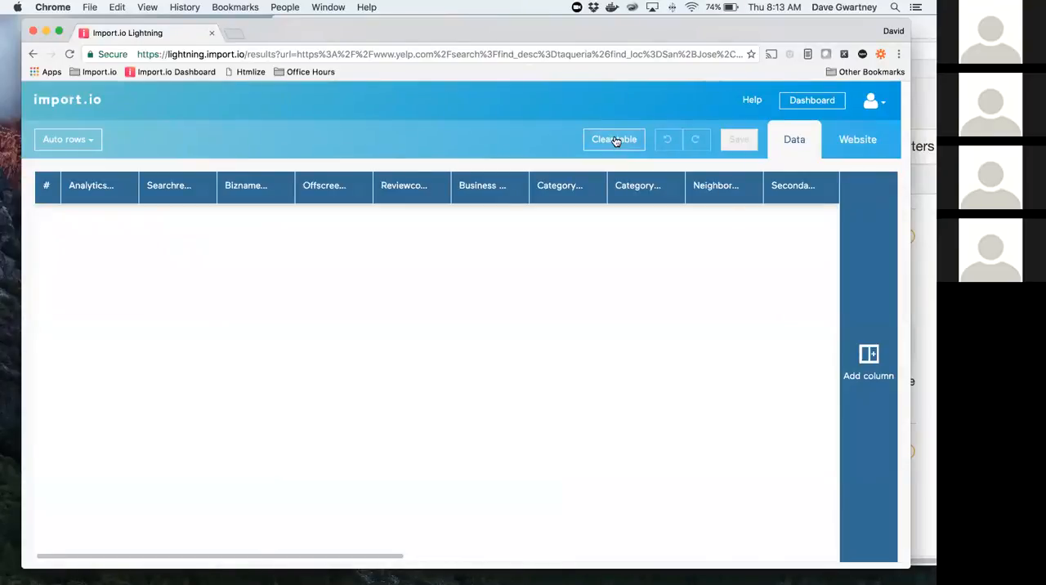
{"action": "left_click", "coordinate": [615, 141]}
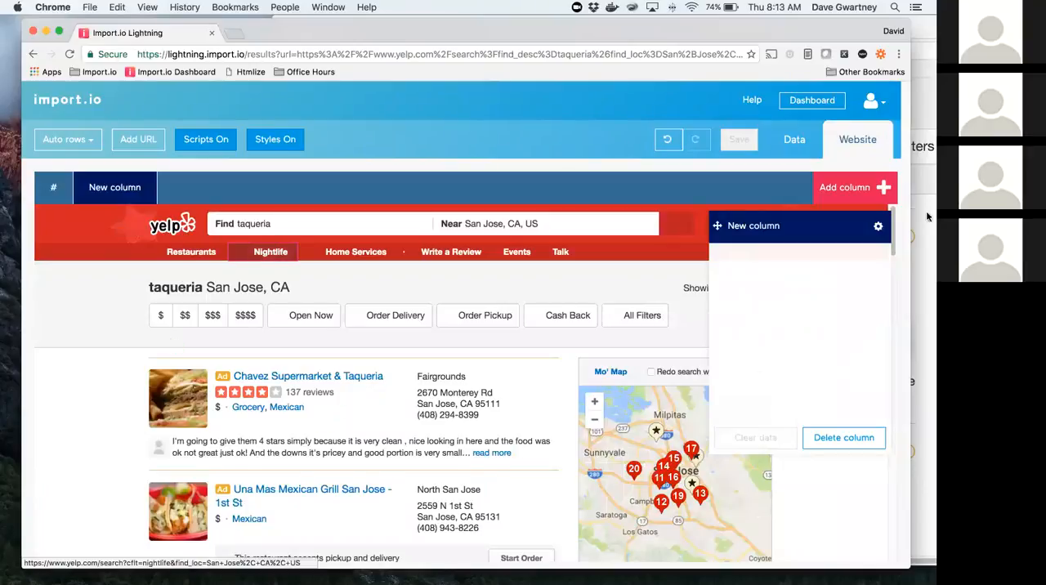
Step: Name the empty column "name" and add a second column named "region"
{"action": "left_click", "coordinate": [776, 229]}
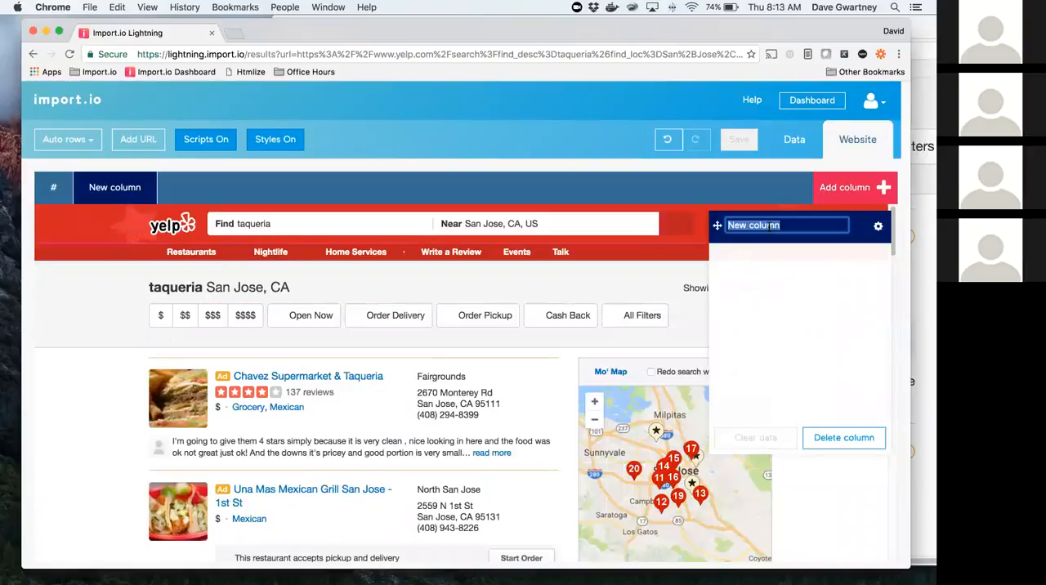
{"action": "type", "text": "name"}
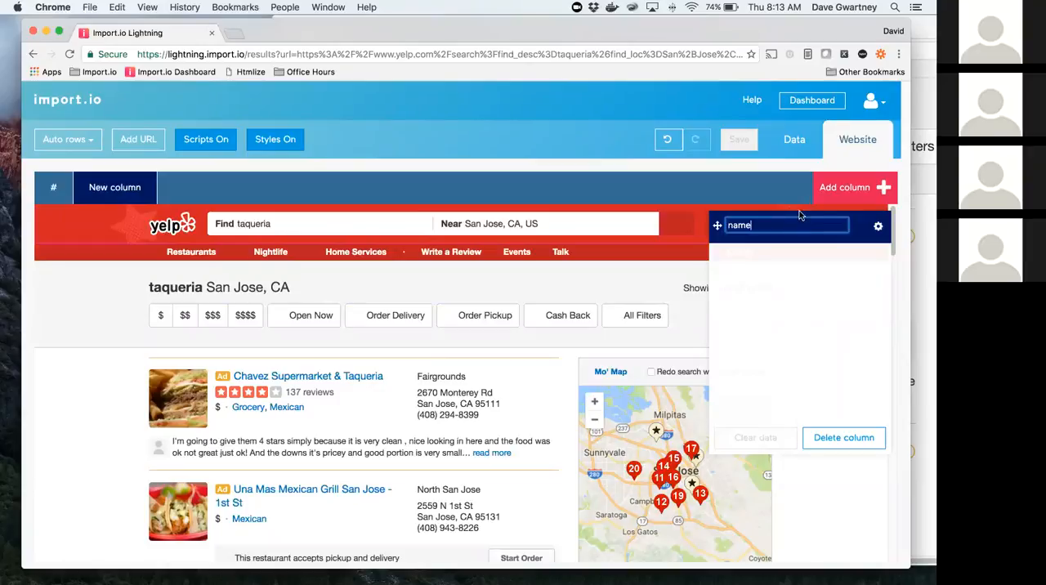
{"action": "left_click", "coordinate": [832, 197]}
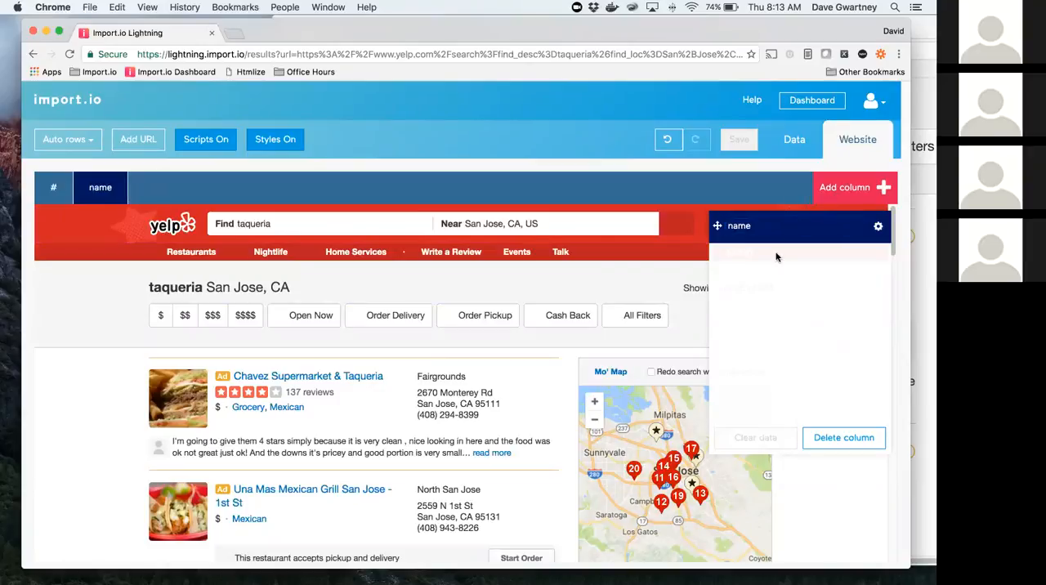
{"action": "type", "text": "reg"}
{"action": "key", "text": "Escape"}
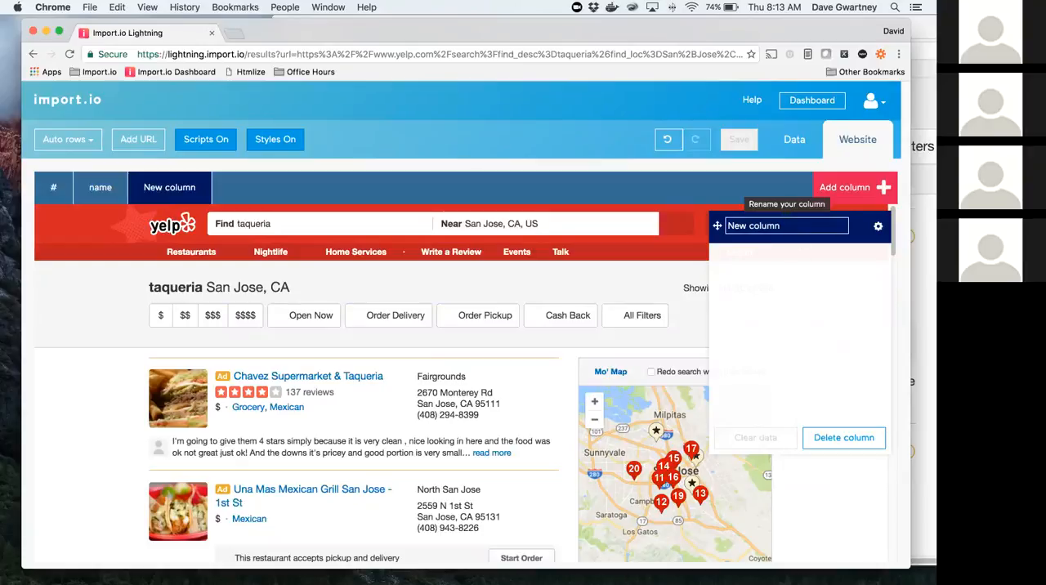
{"action": "left_click", "coordinate": [786, 226]}
{"action": "type", "text": "region"}
{"action": "key", "text": "Return"}
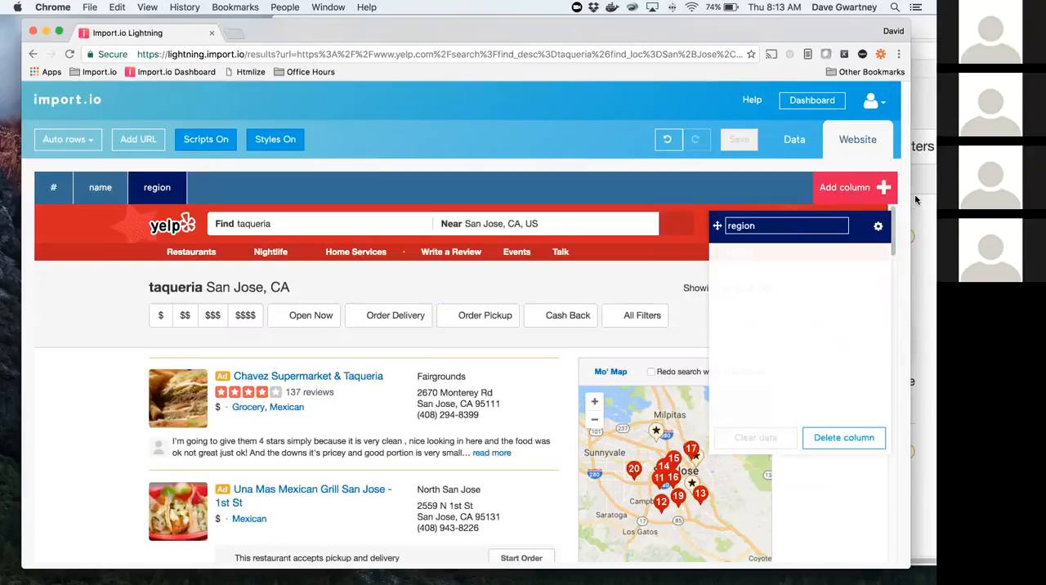
Step: Add four more columns to the extractor, named "address", "city", "state" and "phone"
{"action": "left_click", "coordinate": [857, 189]}
{"action": "type", "text": "address"}
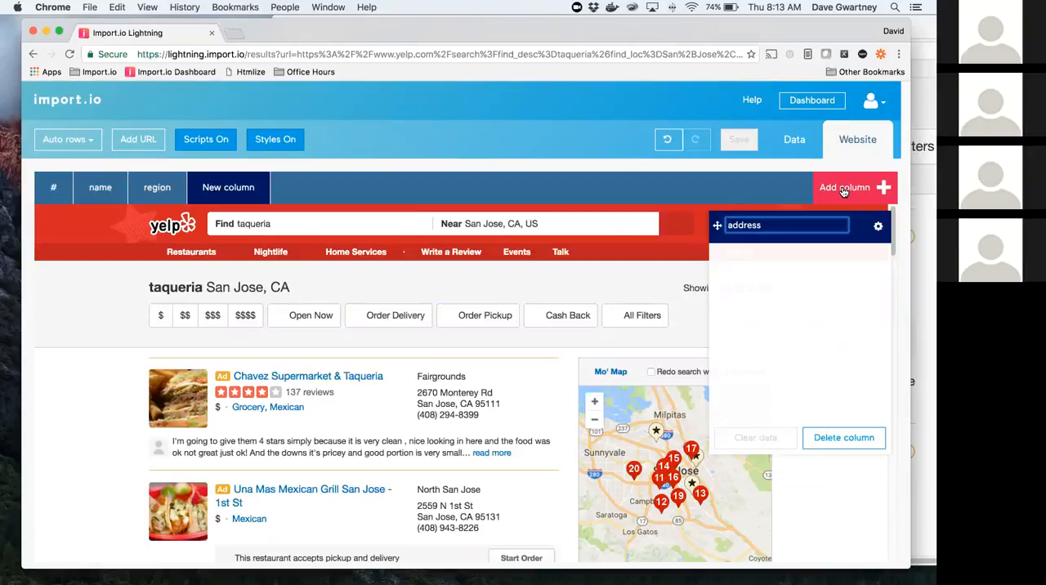
{"action": "left_click", "coordinate": [845, 188]}
{"action": "type", "text": "city"}
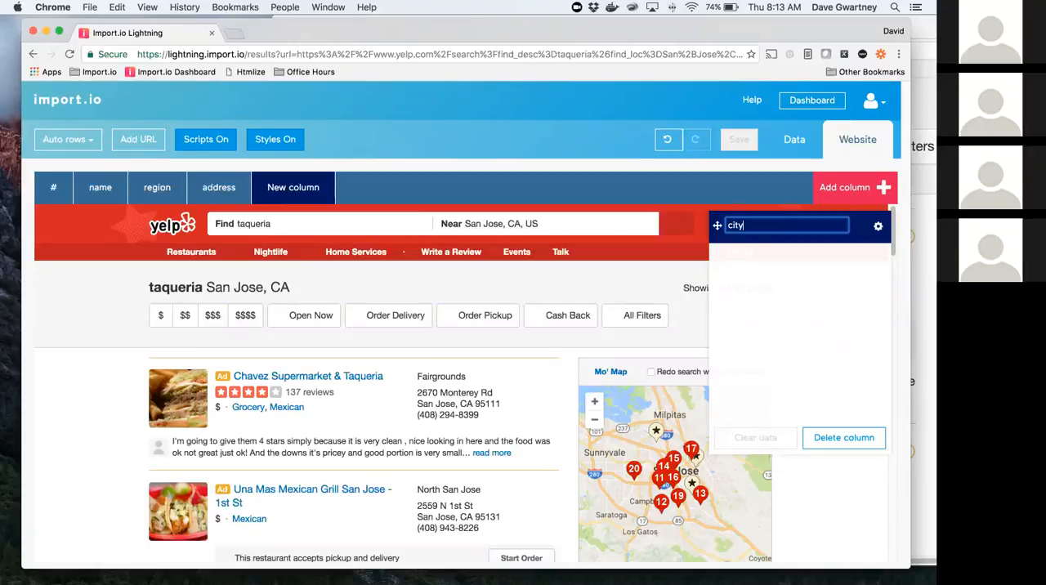
{"action": "left_click", "coordinate": [845, 188]}
{"action": "type", "text": "state"}
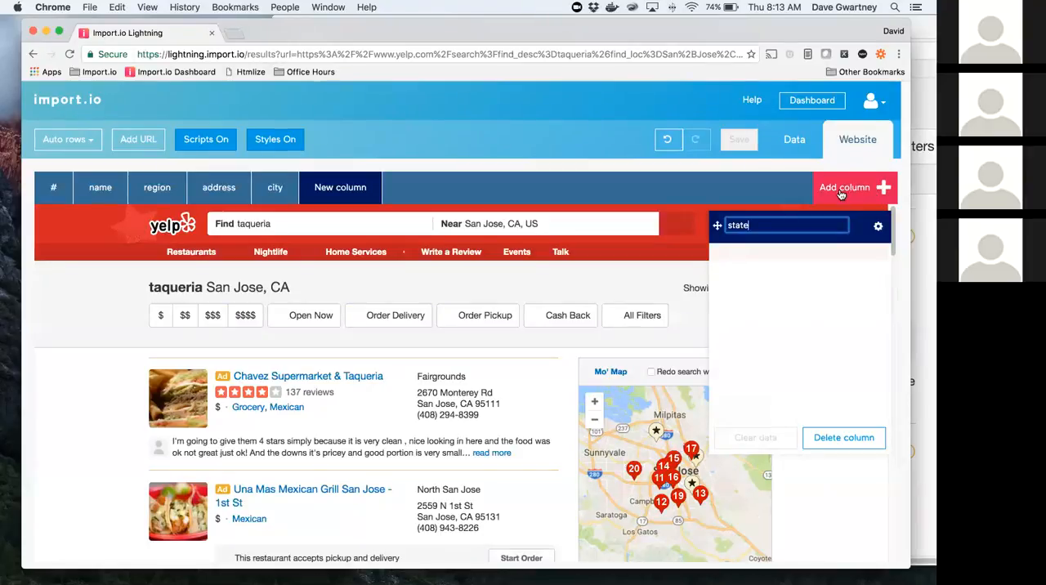
{"action": "left_click", "coordinate": [841, 193]}
{"action": "type", "text": "phon"}
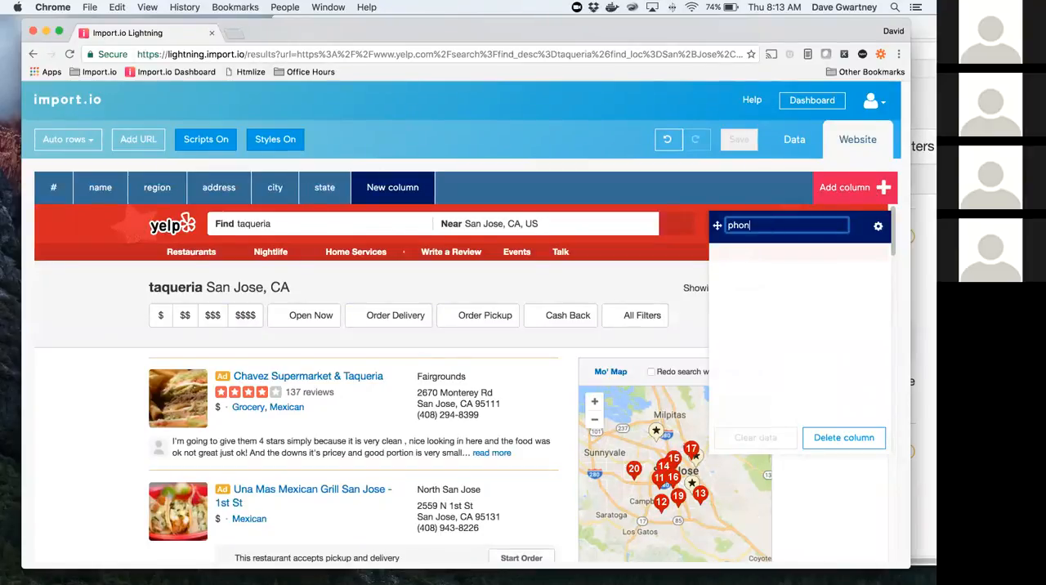
{"action": "type", "text": "e"}
{"action": "key", "text": "Return"}
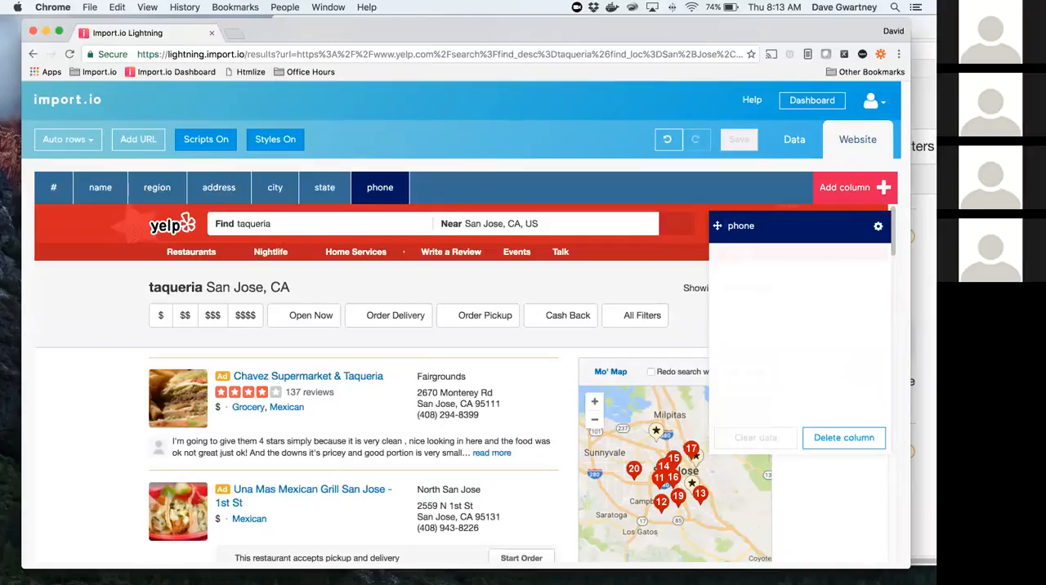
Step: Check the column layout in the data view, and capture "Chavez Supermarket & Taqueria" in the name column without its link URL
{"action": "left_click", "coordinate": [794, 140]}
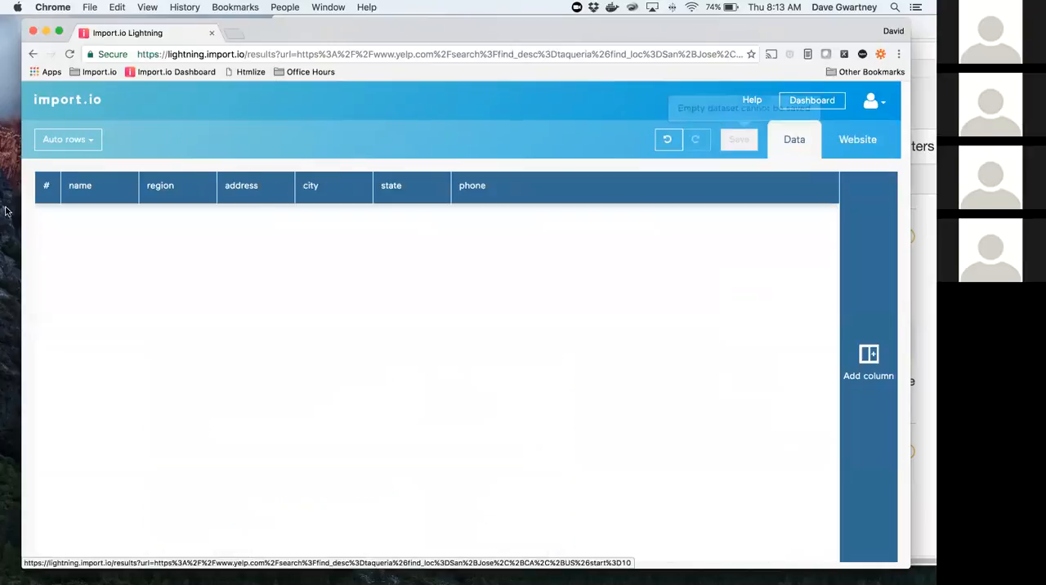
{"action": "left_click", "coordinate": [858, 140]}
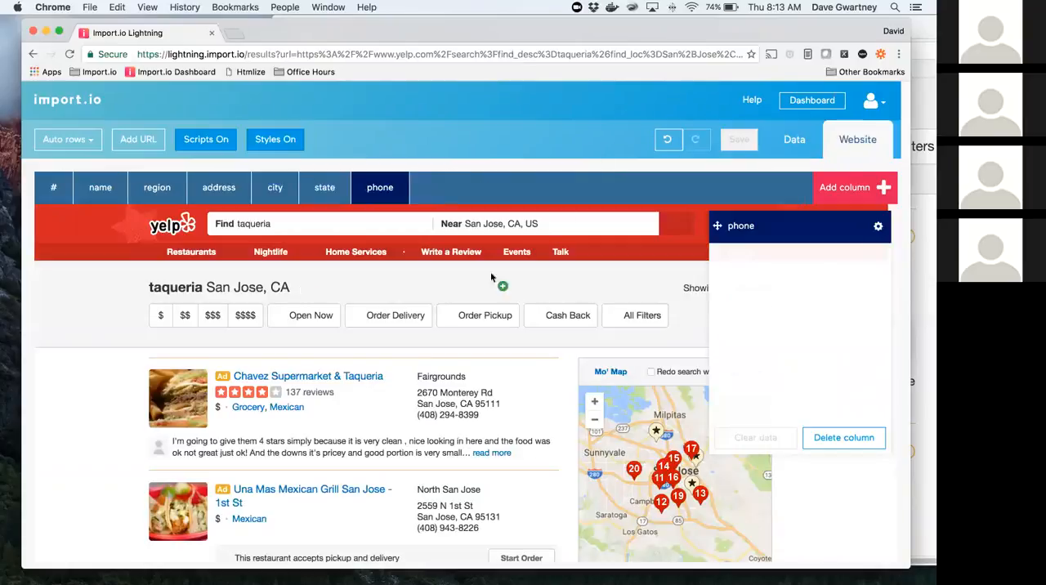
{"action": "left_click", "coordinate": [101, 187]}
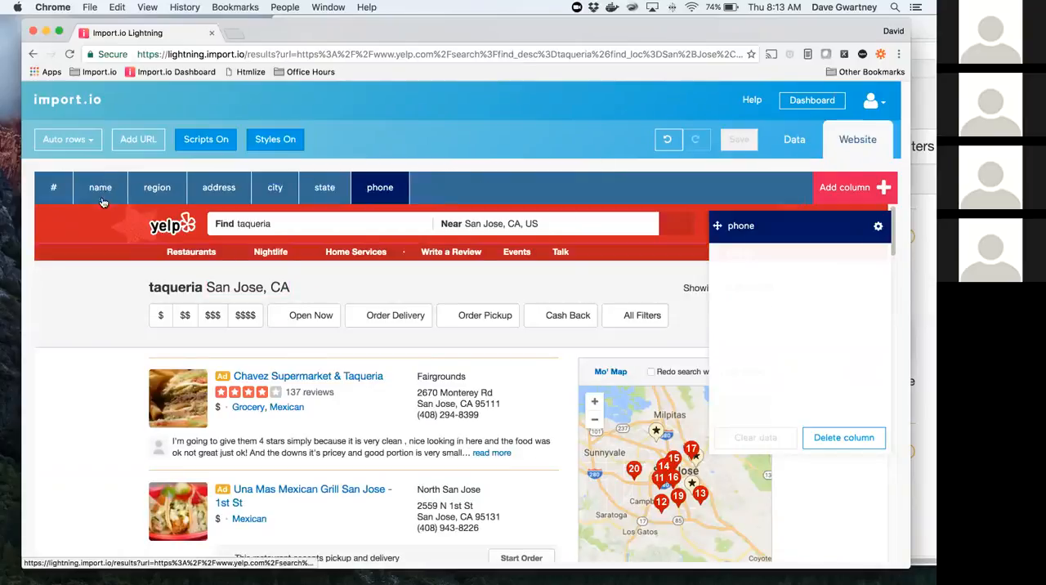
{"action": "left_click", "coordinate": [356, 377]}
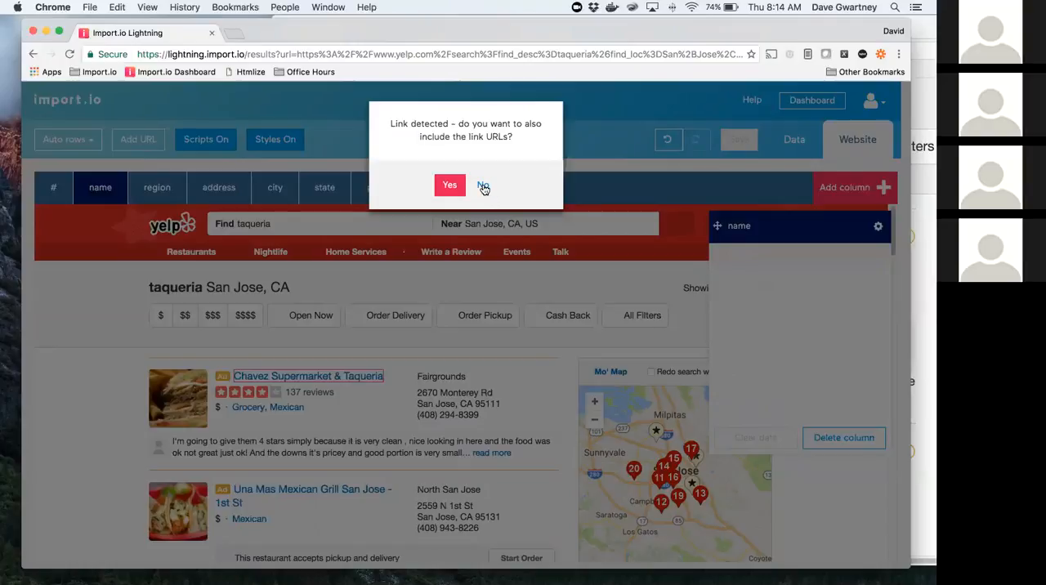
{"action": "left_click", "coordinate": [483, 186]}
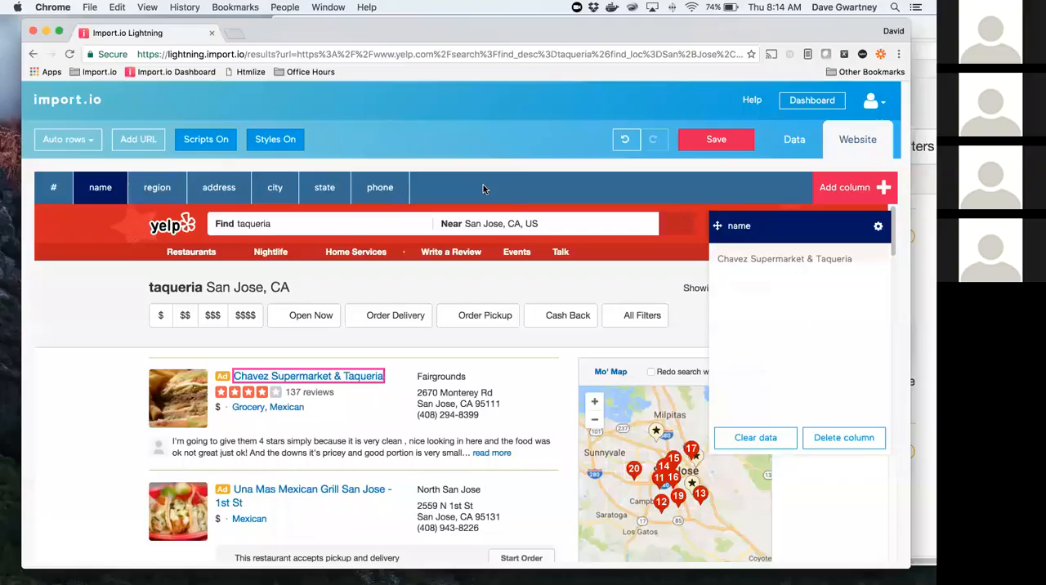
Step: Train the region column with Fairgrounds and North San Jose from the first two listings, and check the matches down the page
{"action": "left_click", "coordinate": [156, 189]}
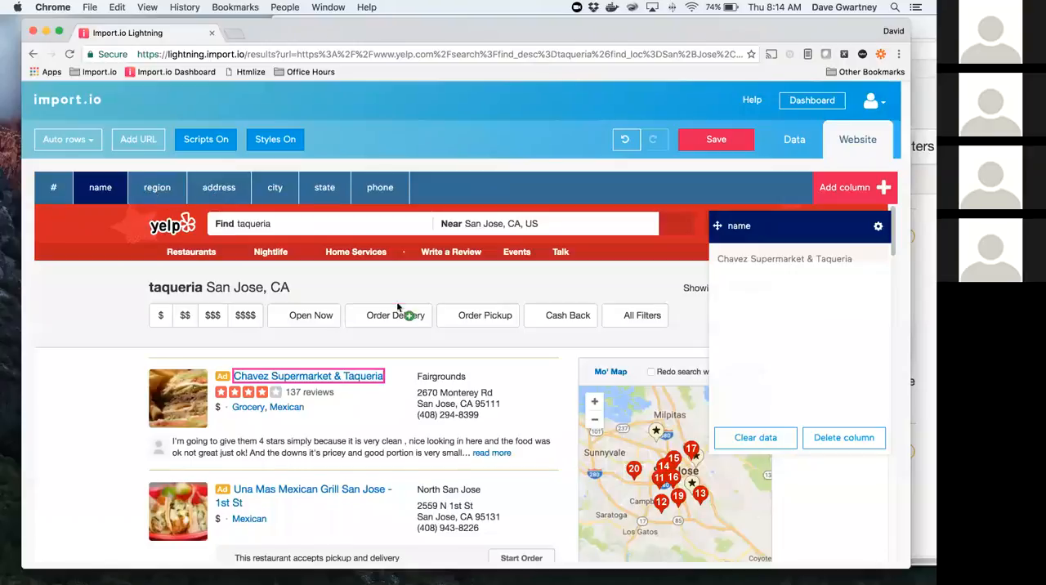
{"action": "left_click", "coordinate": [438, 380]}
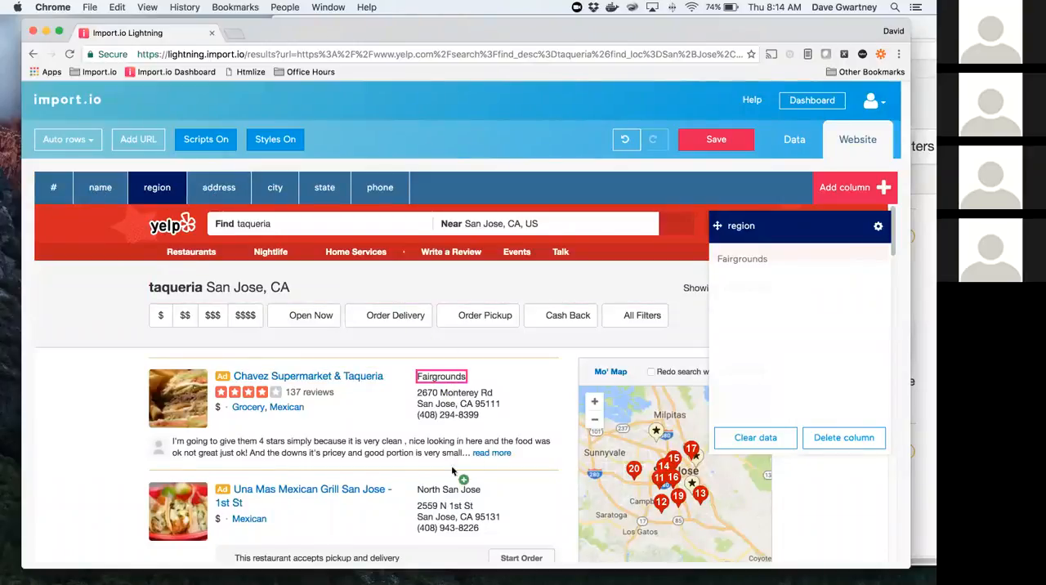
{"action": "left_click", "coordinate": [456, 490]}
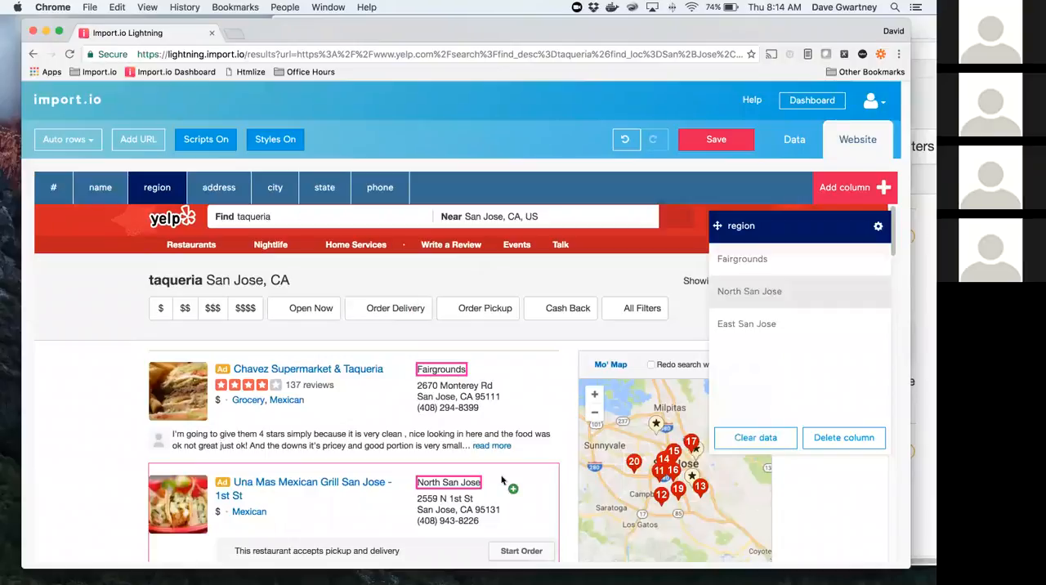
{"action": "scroll", "coordinate": [450, 499], "scroll_direction": "down", "scroll_amount": 3}
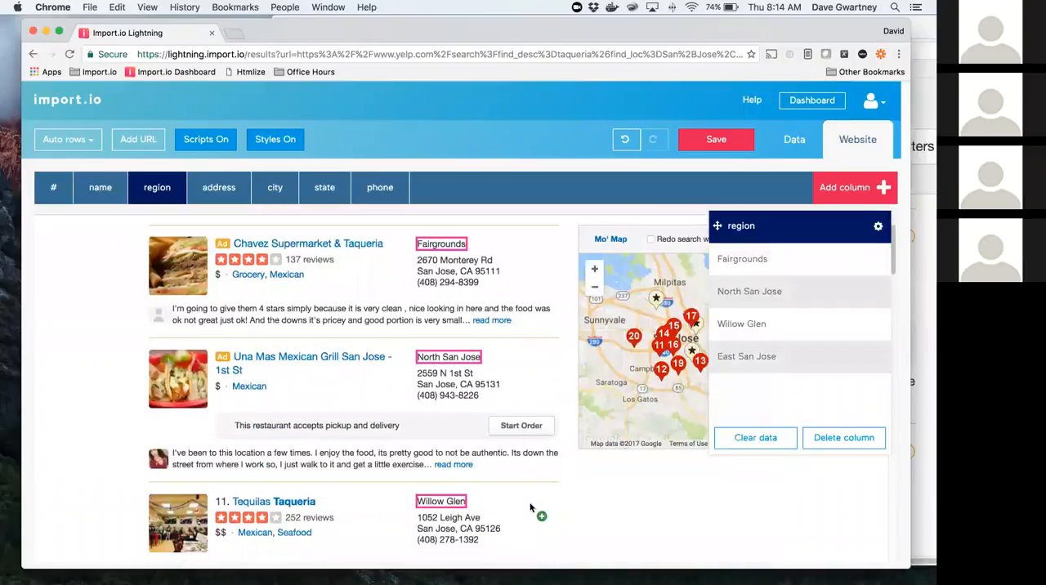
{"action": "scroll", "coordinate": [446, 492], "scroll_direction": "down", "scroll_amount": 3}
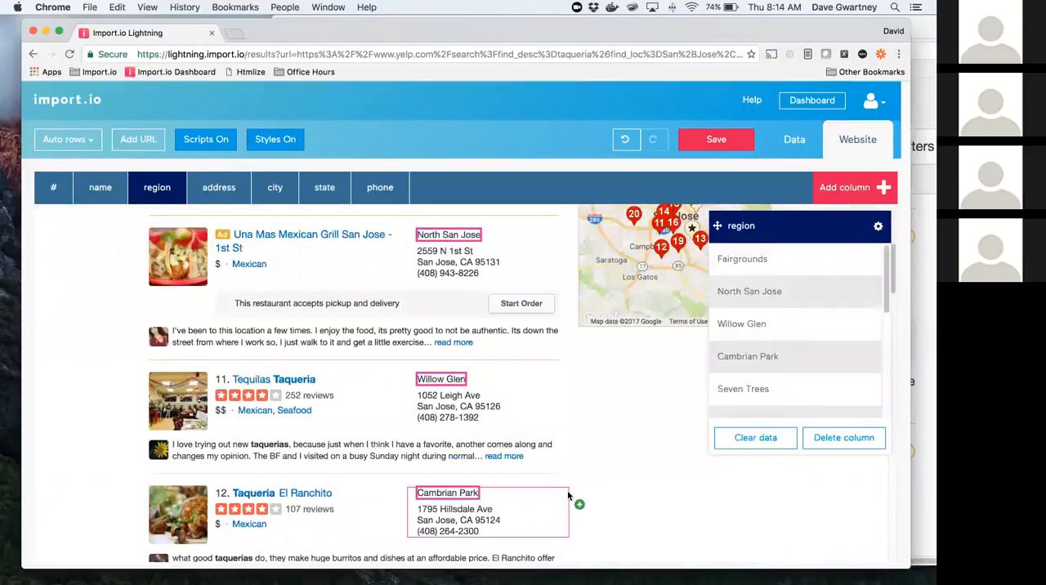
{"action": "scroll", "coordinate": [569, 494], "scroll_direction": "down", "scroll_amount": 10}
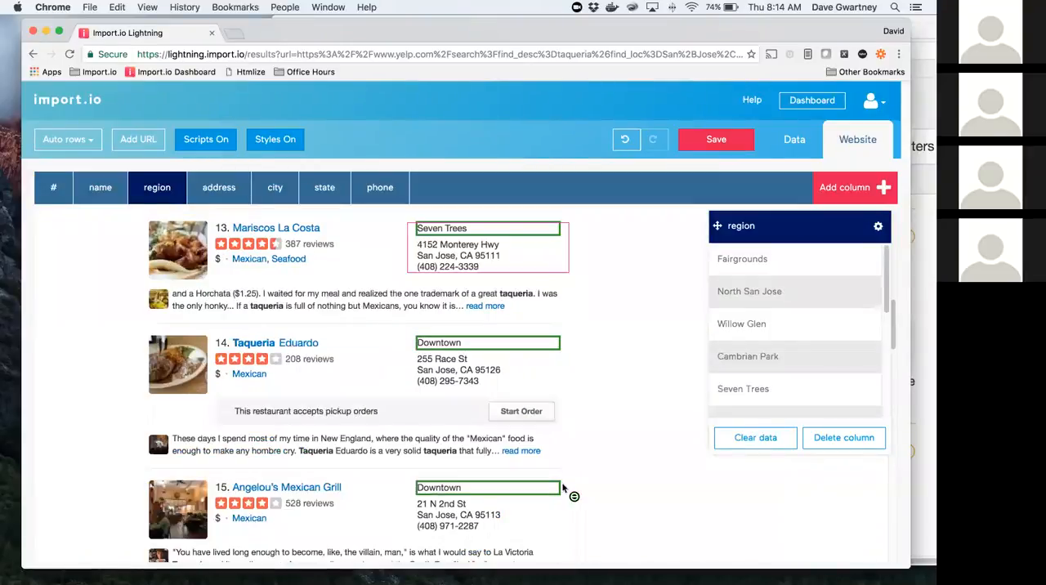
{"action": "scroll", "coordinate": [110, 200], "scroll_direction": "down", "scroll_amount": 4}
Step: Extend the name column with the second listing's title, Una Mas Mexican Grill San Jose - 1st St
{"action": "left_click", "coordinate": [104, 198]}
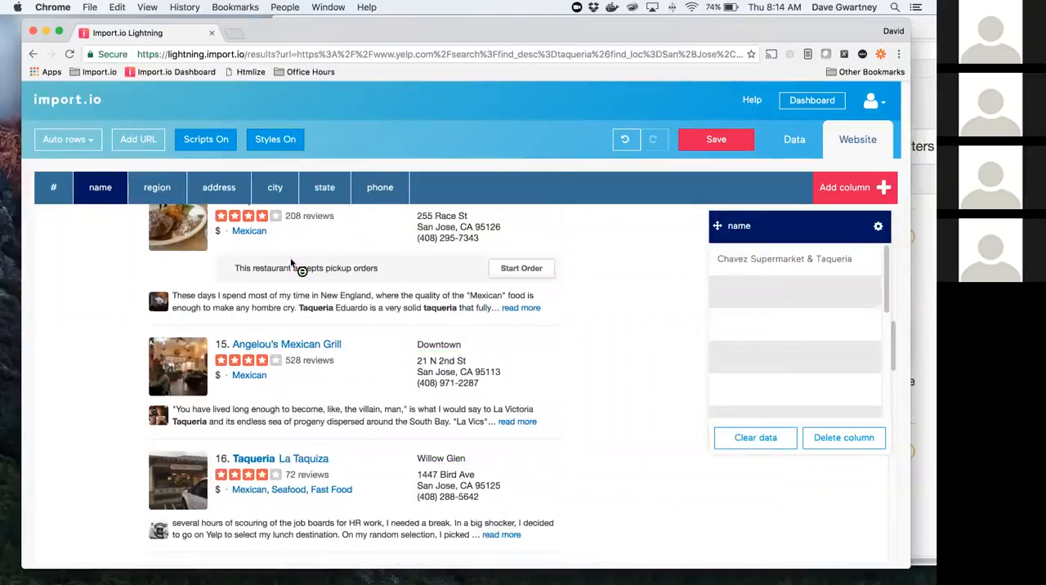
{"action": "scroll", "coordinate": [489, 444], "scroll_direction": "up", "scroll_amount": 1}
{"action": "scroll", "coordinate": [274, 363], "scroll_direction": "up", "scroll_amount": 3}
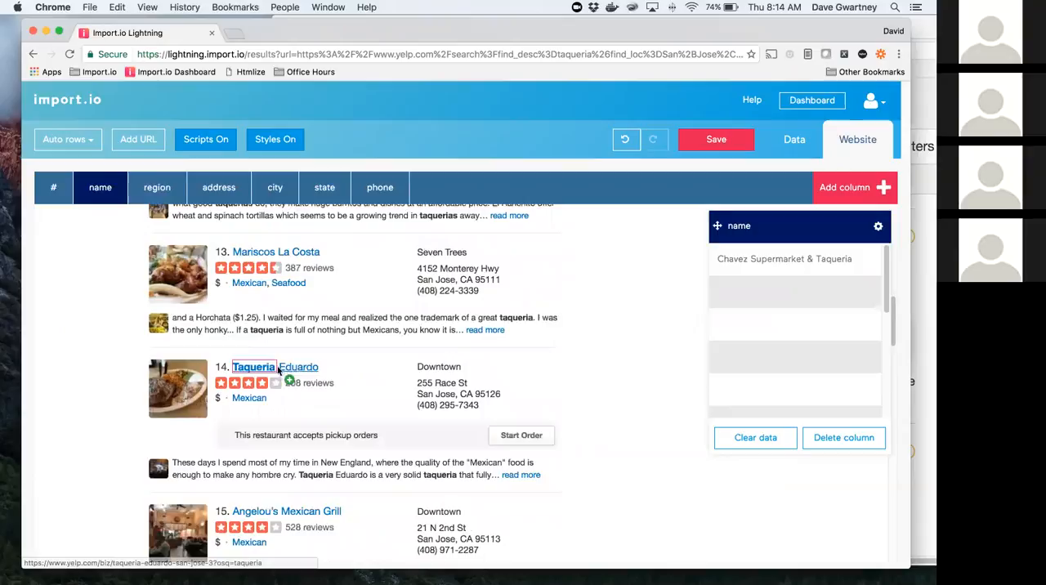
{"action": "left_click", "coordinate": [310, 368]}
{"action": "scroll", "coordinate": [270, 494], "scroll_direction": "up", "scroll_amount": 1}
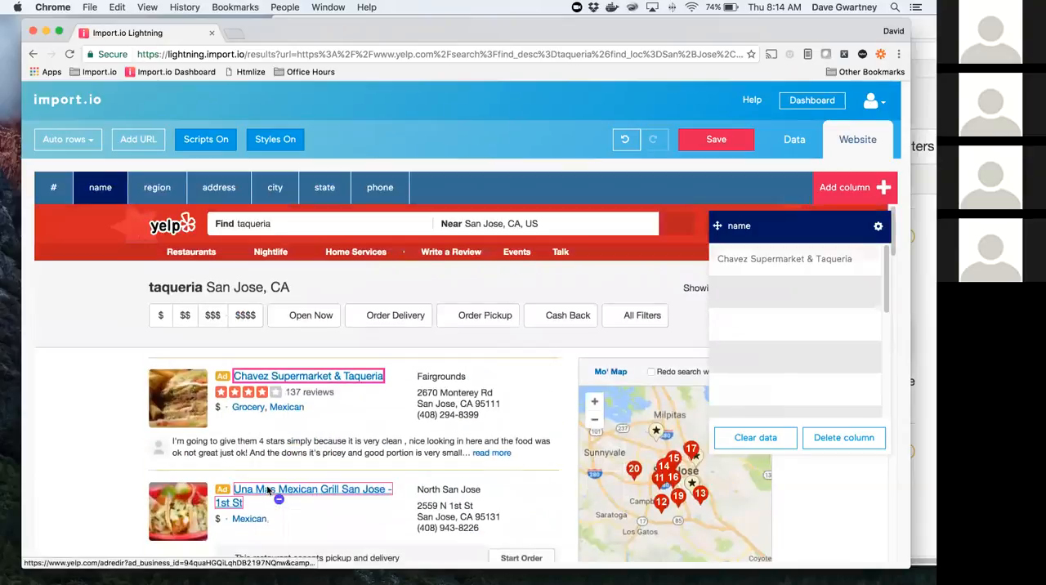
{"action": "left_click", "coordinate": [327, 498]}
Step: Train the name column with "Tequilas" from listing 11 and "El Ranchito" from listing 12, and check the matches in the other listings
{"action": "scroll", "coordinate": [300, 349], "scroll_direction": "down", "scroll_amount": 5}
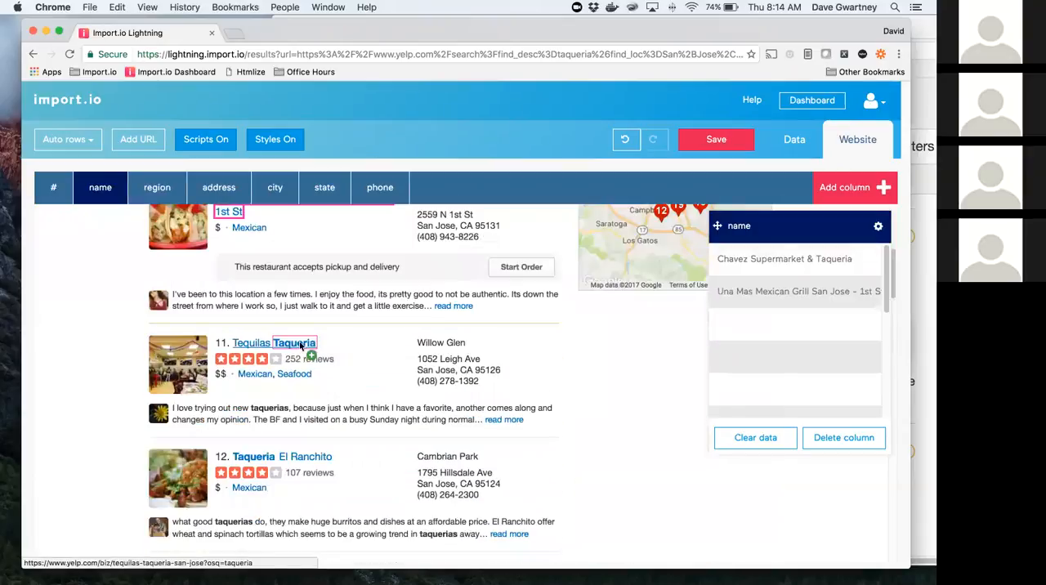
{"action": "left_click", "coordinate": [293, 345]}
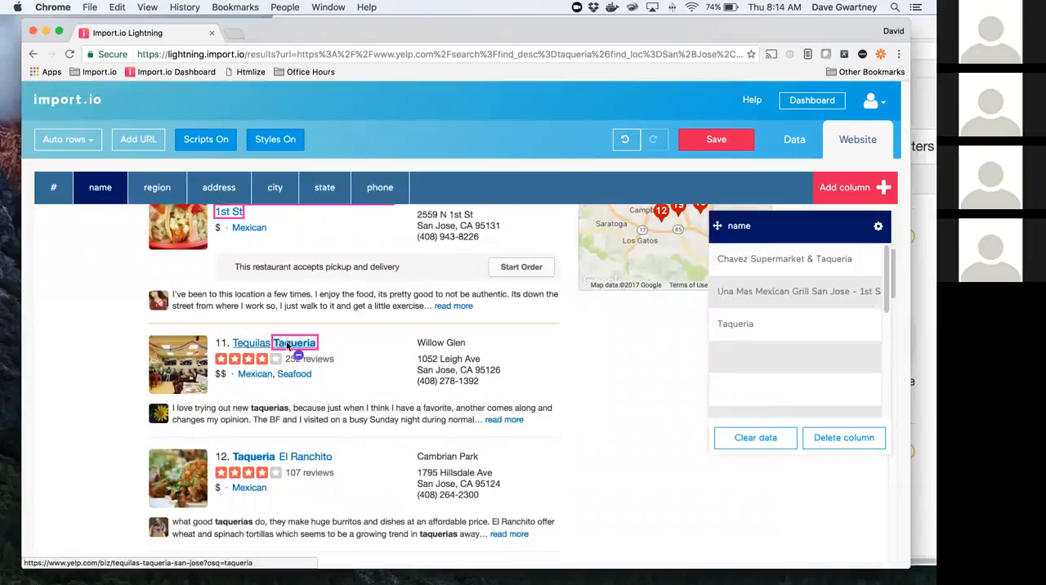
{"action": "left_click", "coordinate": [246, 344]}
{"action": "left_click", "coordinate": [306, 456]}
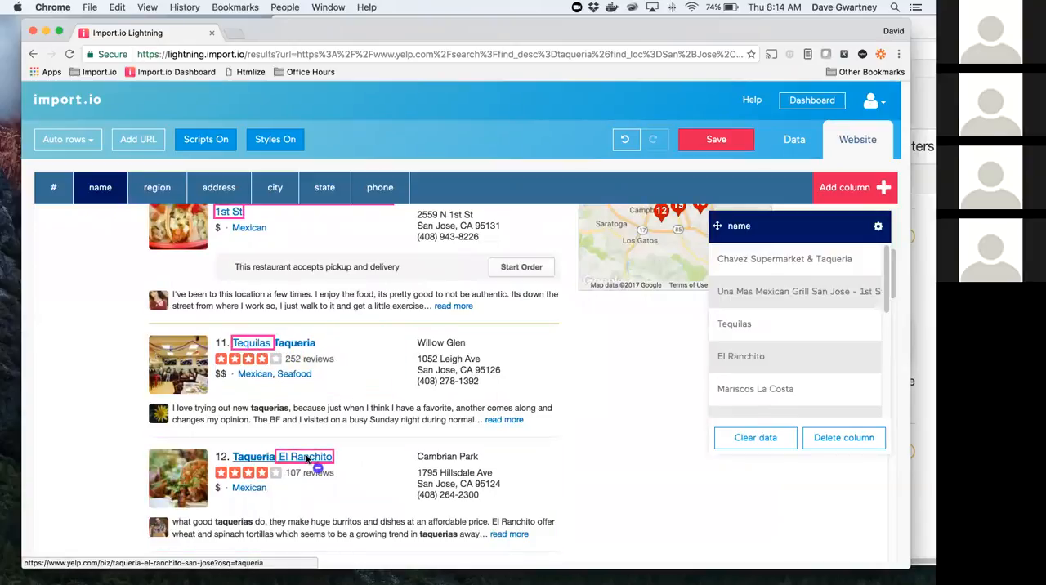
{"action": "scroll", "coordinate": [343, 467], "scroll_direction": "down", "scroll_amount": 1}
{"action": "scroll", "coordinate": [343, 468], "scroll_direction": "down", "scroll_amount": 7}
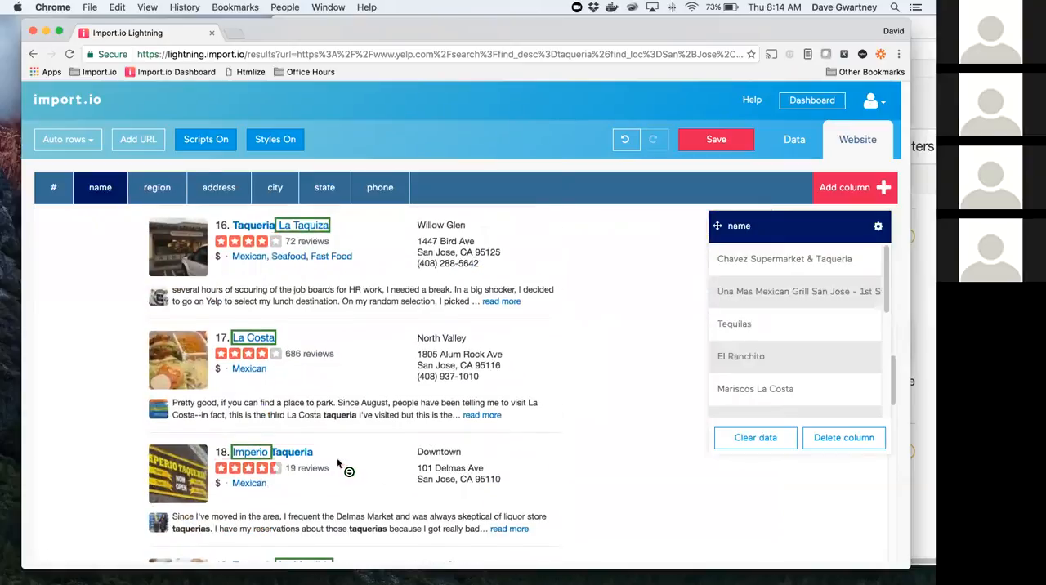
{"action": "scroll", "coordinate": [337, 463], "scroll_direction": "down", "scroll_amount": 1}
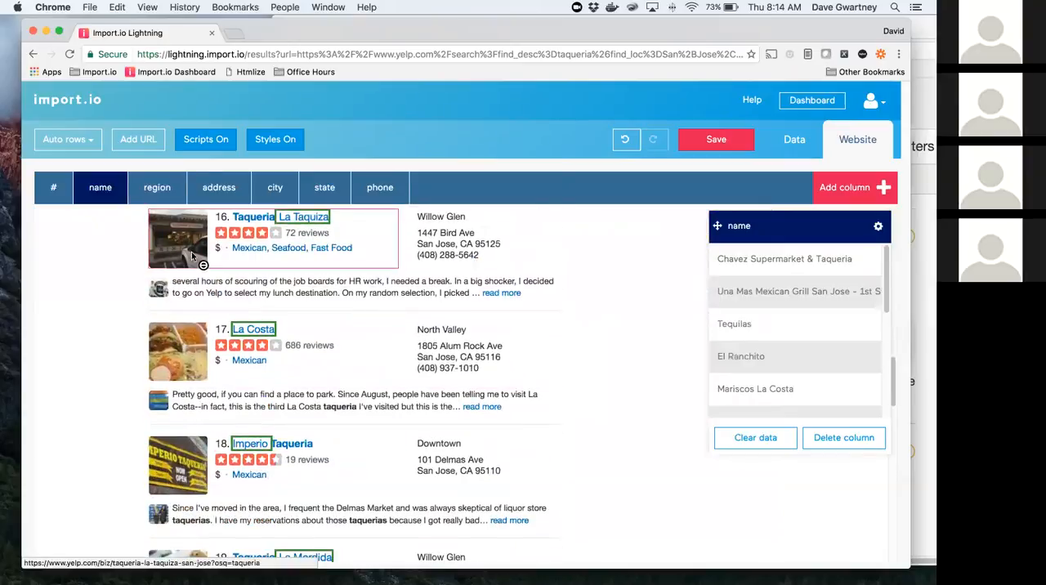
Step: Start training the address column with the street address lines of the first two listings at the beginning of the results
{"action": "left_click", "coordinate": [218, 191]}
{"action": "scroll", "coordinate": [563, 407], "scroll_direction": "up", "scroll_amount": 3}
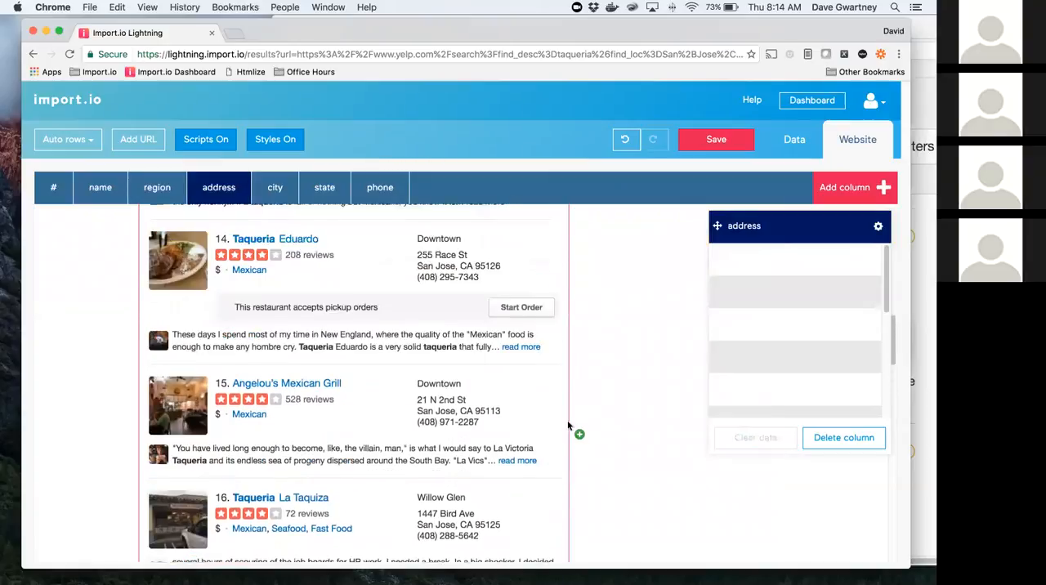
{"action": "scroll", "coordinate": [567, 425], "scroll_direction": "up", "scroll_amount": 15}
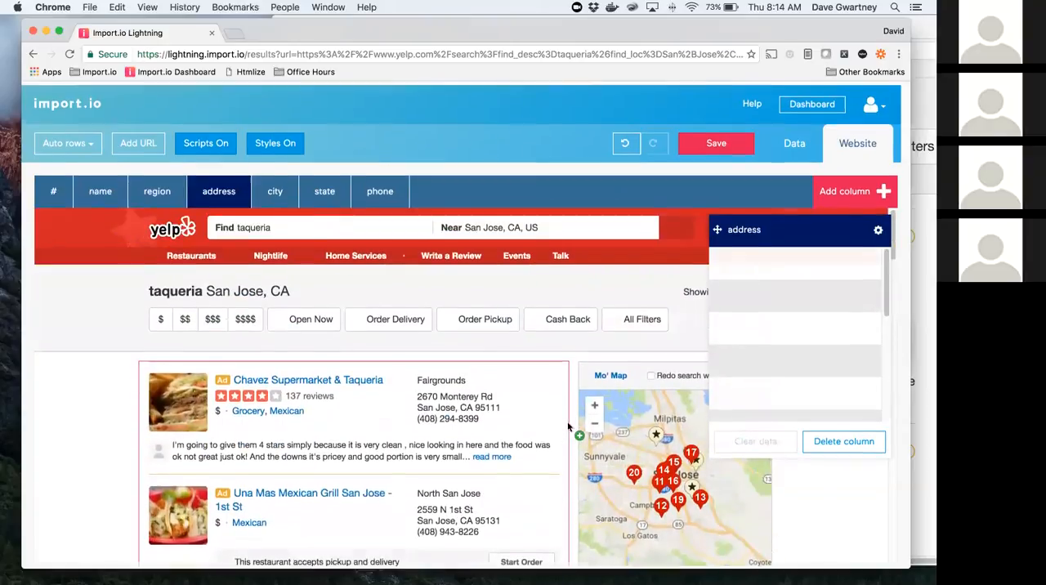
{"action": "left_click", "coordinate": [454, 394]}
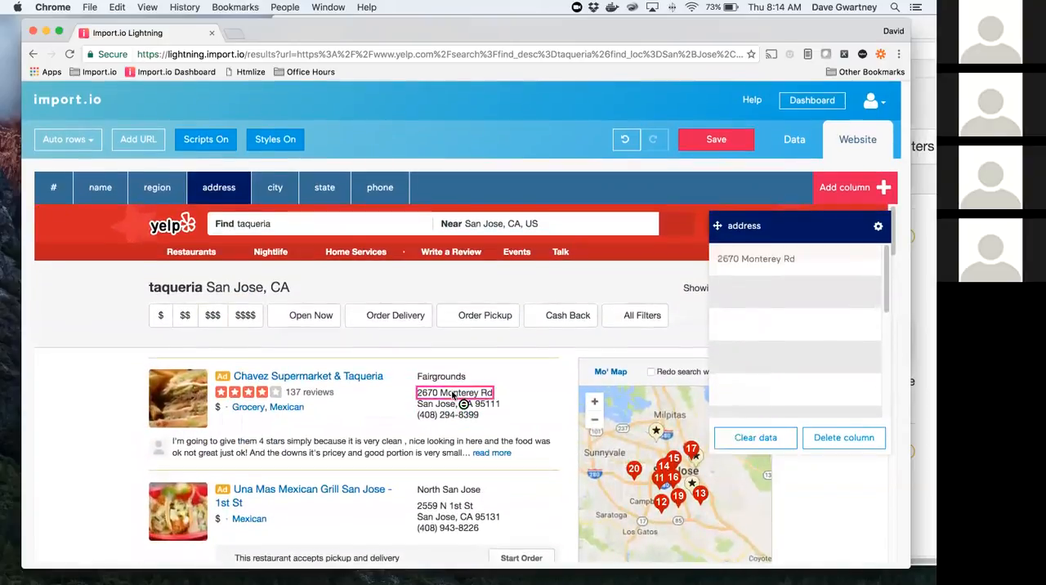
{"action": "left_click", "coordinate": [456, 506]}
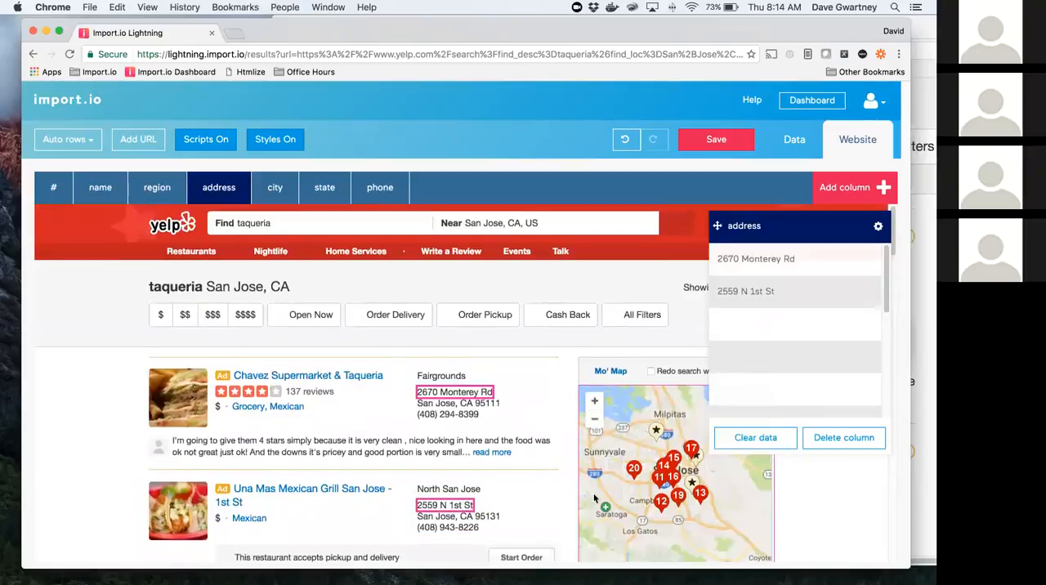
Step: Extend the address column with the street address lines of listings 11 and 12, and check the matches further down
{"action": "scroll", "coordinate": [594, 498], "scroll_direction": "down", "scroll_amount": 5}
{"action": "left_click", "coordinate": [463, 464]}
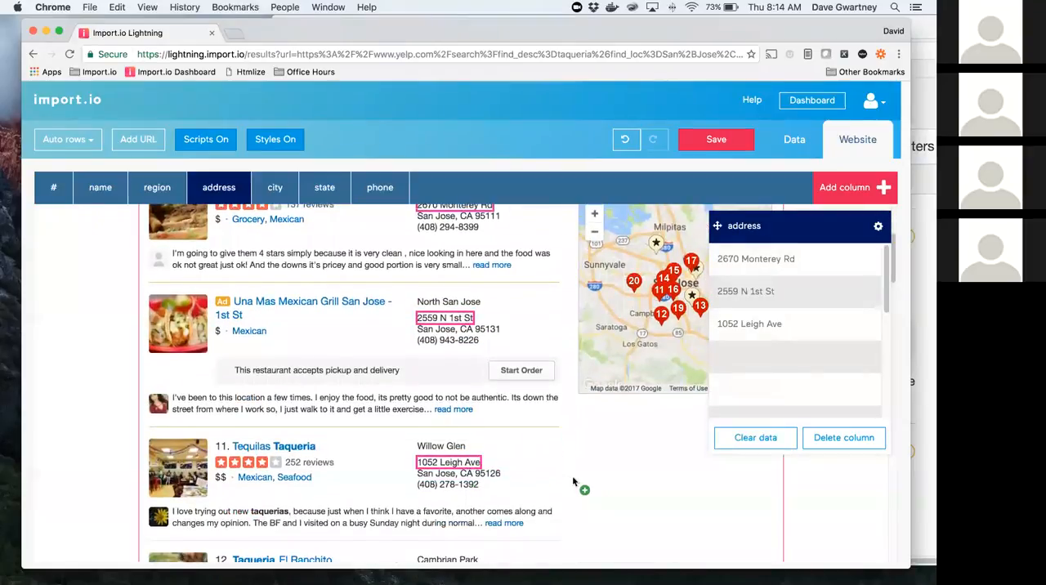
{"action": "scroll", "coordinate": [573, 482], "scroll_direction": "down", "scroll_amount": 4}
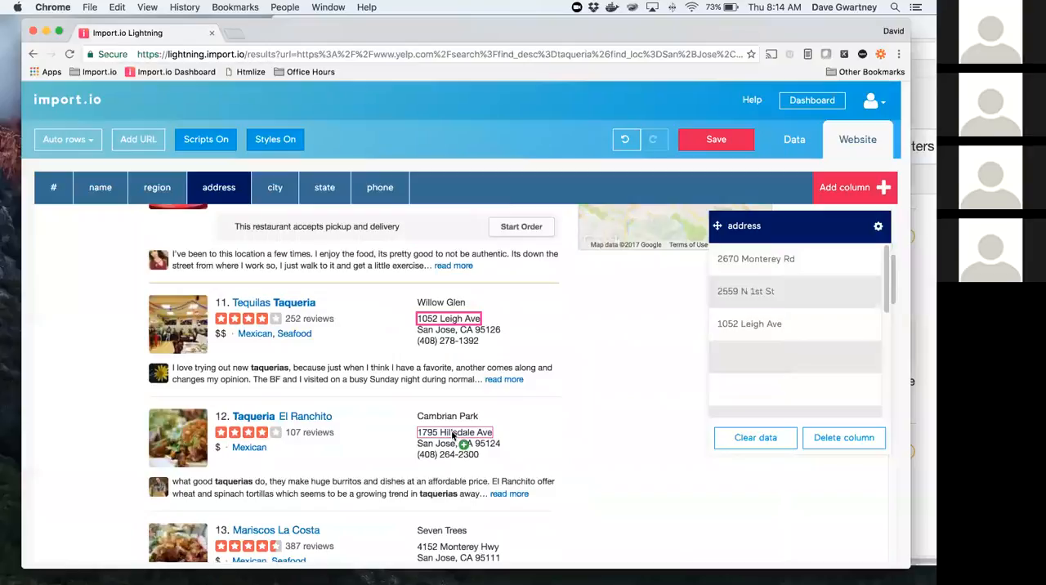
{"action": "left_click", "coordinate": [455, 434]}
{"action": "scroll", "coordinate": [572, 474], "scroll_direction": "down", "scroll_amount": 4}
{"action": "scroll", "coordinate": [572, 474], "scroll_direction": "down", "scroll_amount": 12}
{"action": "scroll", "coordinate": [572, 474], "scroll_direction": "up", "scroll_amount": 7}
{"action": "scroll", "coordinate": [564, 327], "scroll_direction": "up", "scroll_amount": 6}
{"action": "scroll", "coordinate": [503, 324], "scroll_direction": "up", "scroll_amount": 2}
{"action": "scroll", "coordinate": [468, 280], "scroll_direction": "up", "scroll_amount": 4}
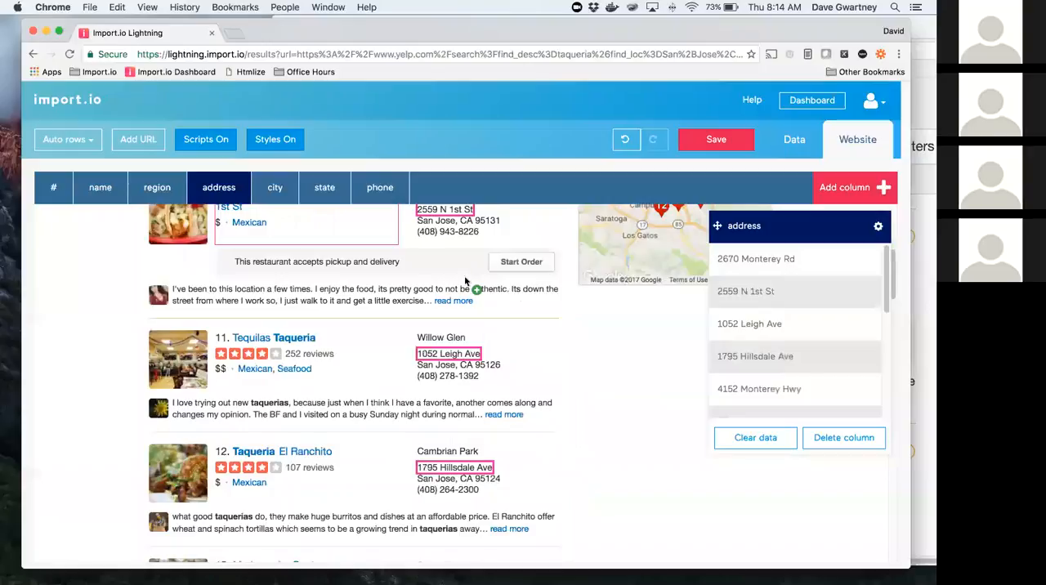
Step: Train the city column with the city, state and ZIP lines of the first four listings, and check the matches down the page
{"action": "scroll", "coordinate": [466, 281], "scroll_direction": "up", "scroll_amount": 5}
{"action": "key", "text": "Tab"}
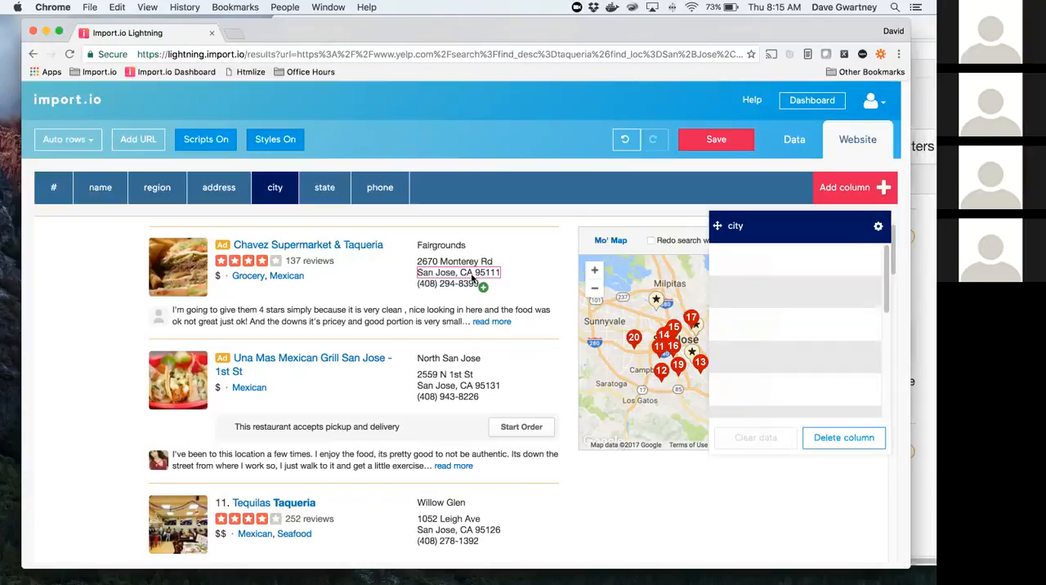
{"action": "left_click", "coordinate": [473, 280]}
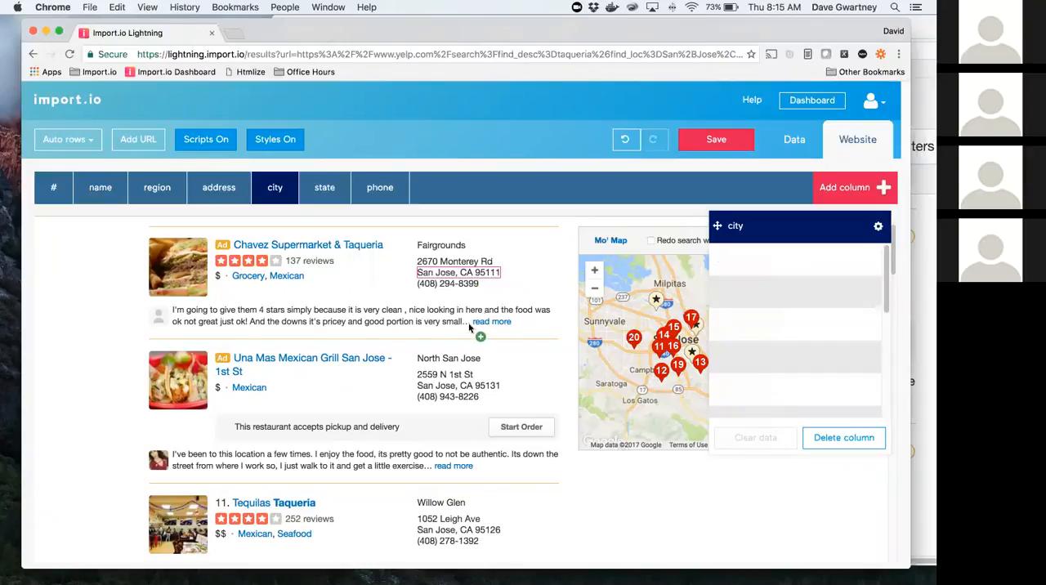
{"action": "left_click", "coordinate": [479, 390]}
{"action": "scroll", "coordinate": [479, 391], "scroll_direction": "down", "scroll_amount": 3}
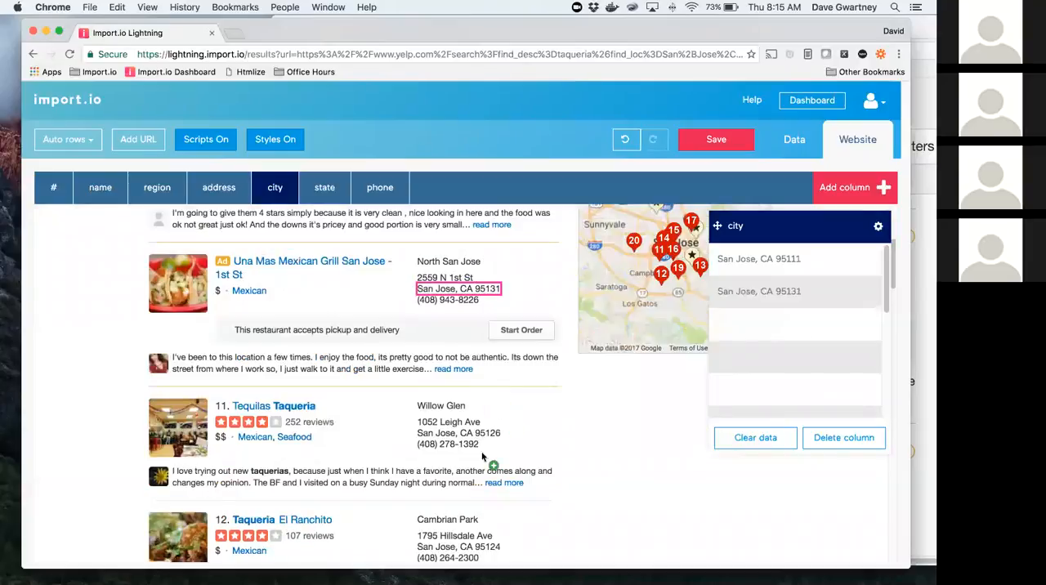
{"action": "scroll", "coordinate": [529, 461], "scroll_direction": "down", "scroll_amount": 3}
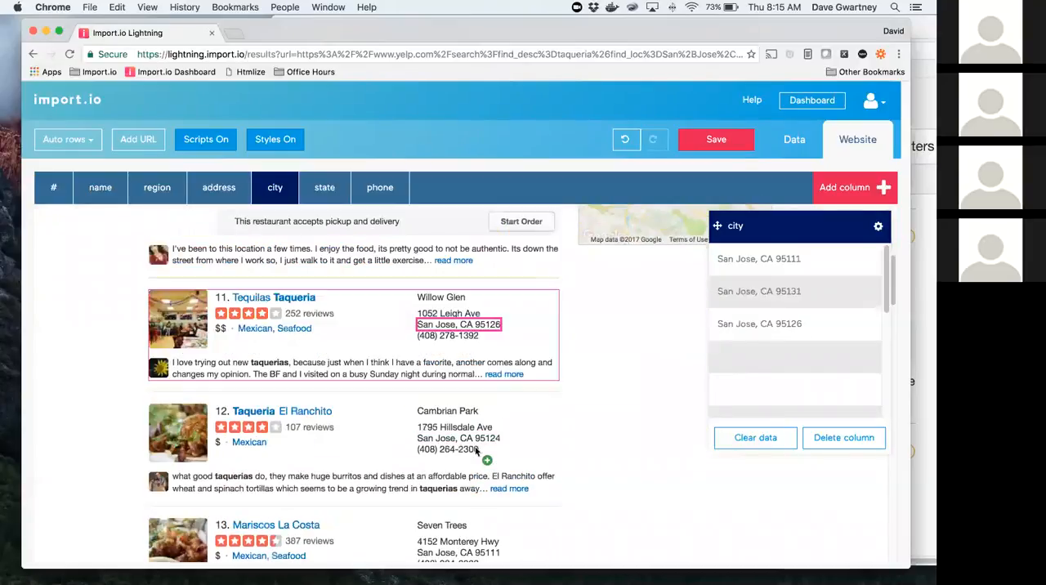
{"action": "scroll", "coordinate": [552, 462], "scroll_direction": "down", "scroll_amount": 8}
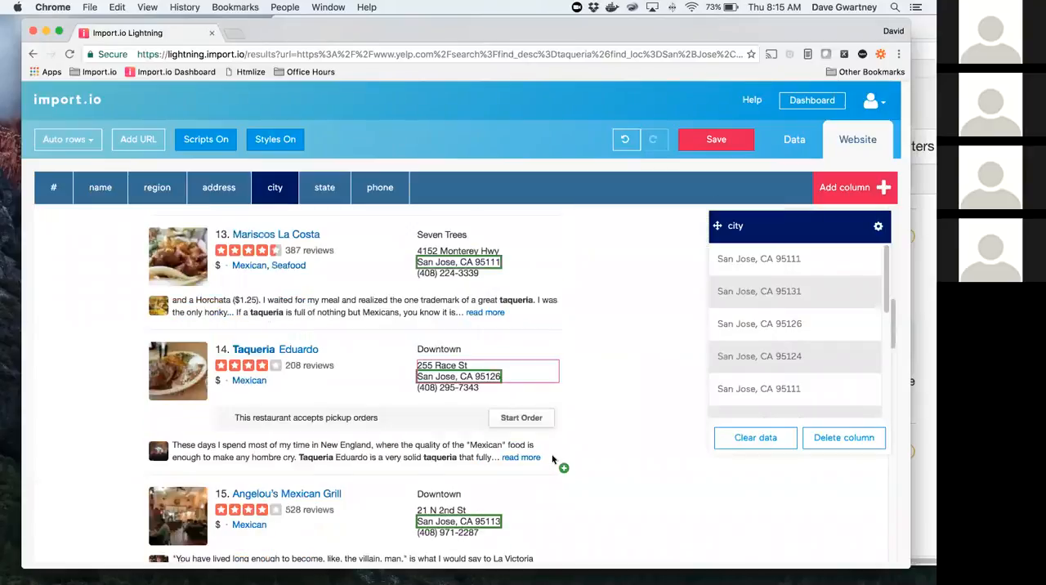
{"action": "scroll", "coordinate": [480, 373], "scroll_direction": "down", "scroll_amount": 1}
{"action": "scroll", "coordinate": [498, 362], "scroll_direction": "up", "scroll_amount": 3}
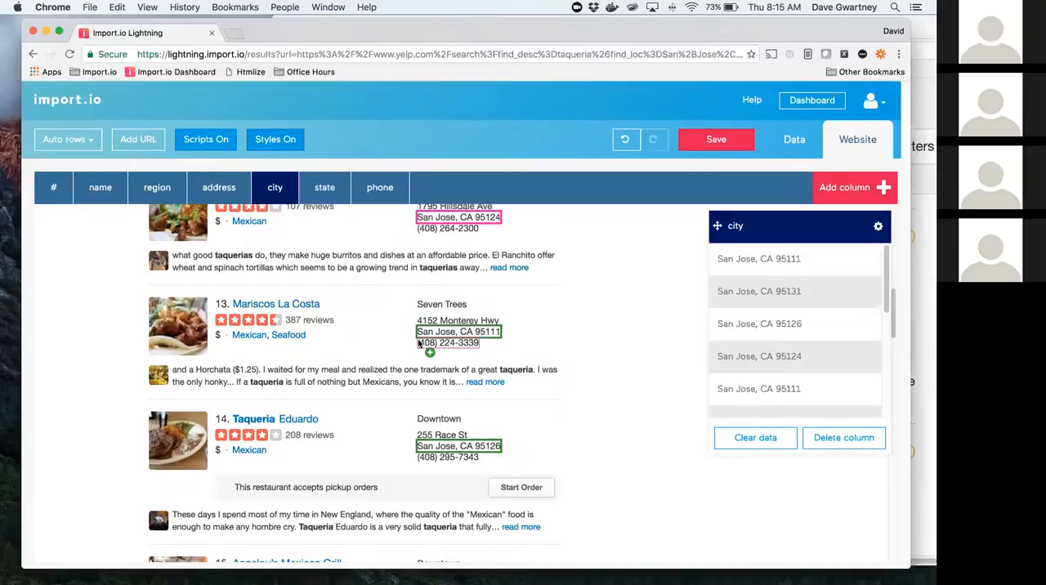
Step: Review the regular expression options of the city column in the data view, and close them without changes
{"action": "left_click", "coordinate": [794, 141]}
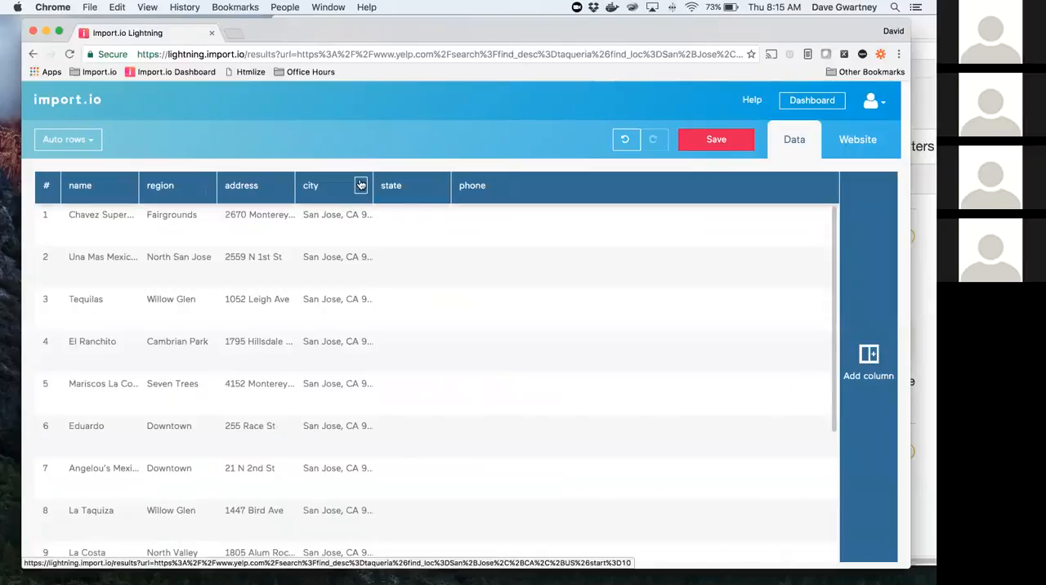
{"action": "left_click", "coordinate": [360, 188]}
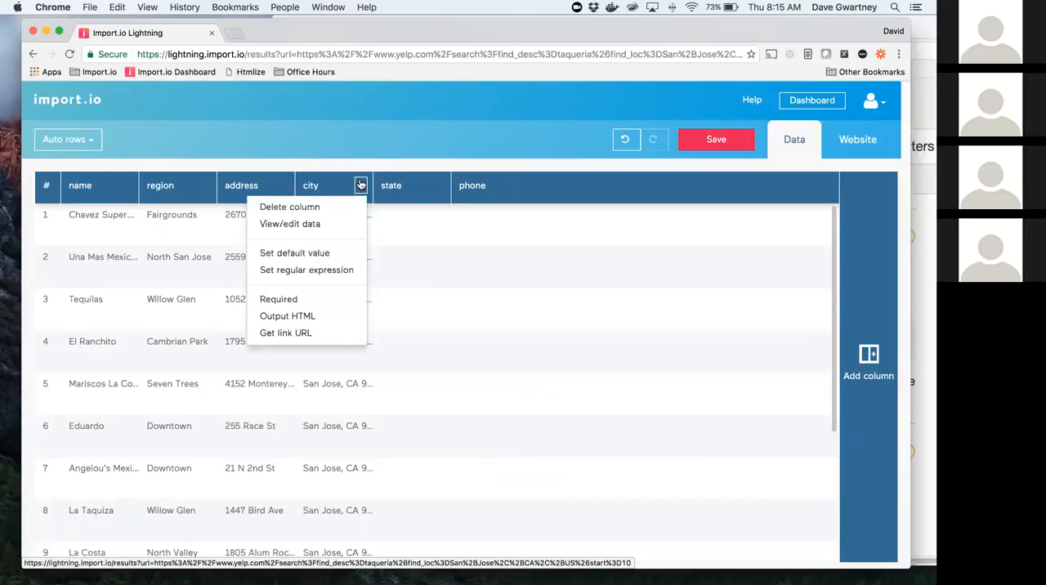
{"action": "left_click", "coordinate": [314, 273]}
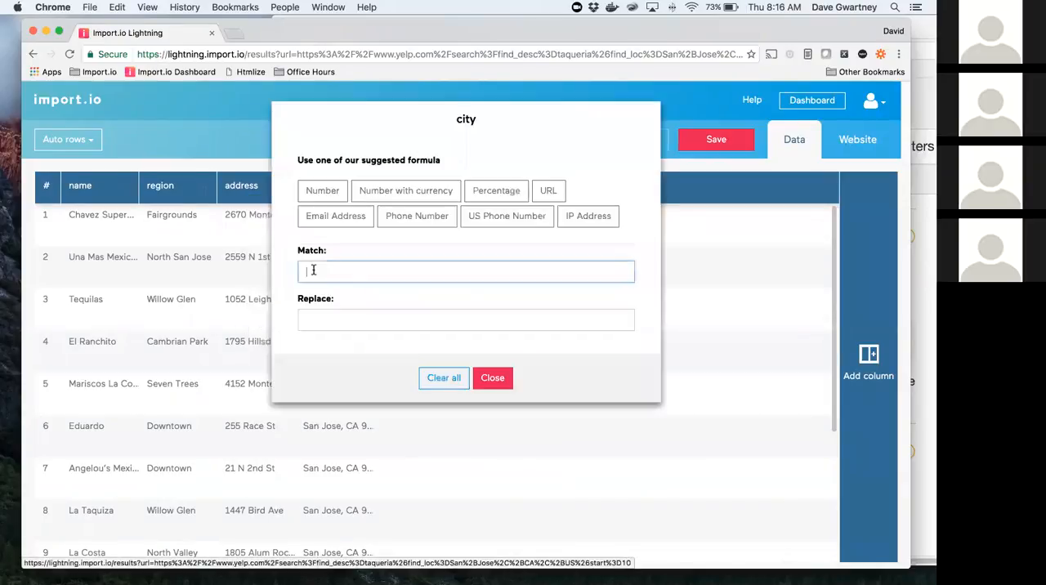
{"action": "left_click", "coordinate": [492, 379]}
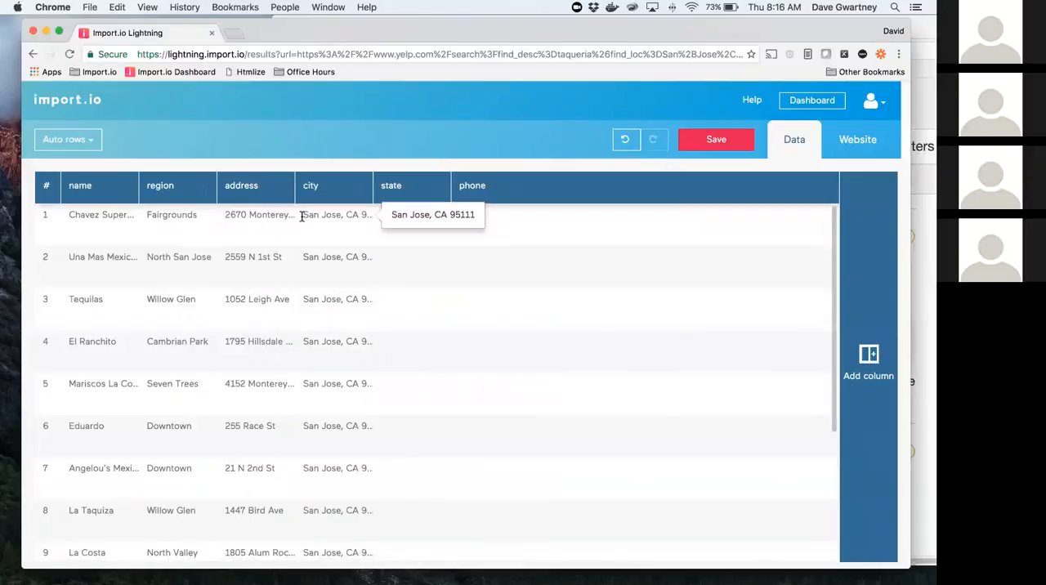
Step: Set the city column's regular expression to match (.*), including the trailing comma, and replace it with $1
{"action": "left_click", "coordinate": [360, 187]}
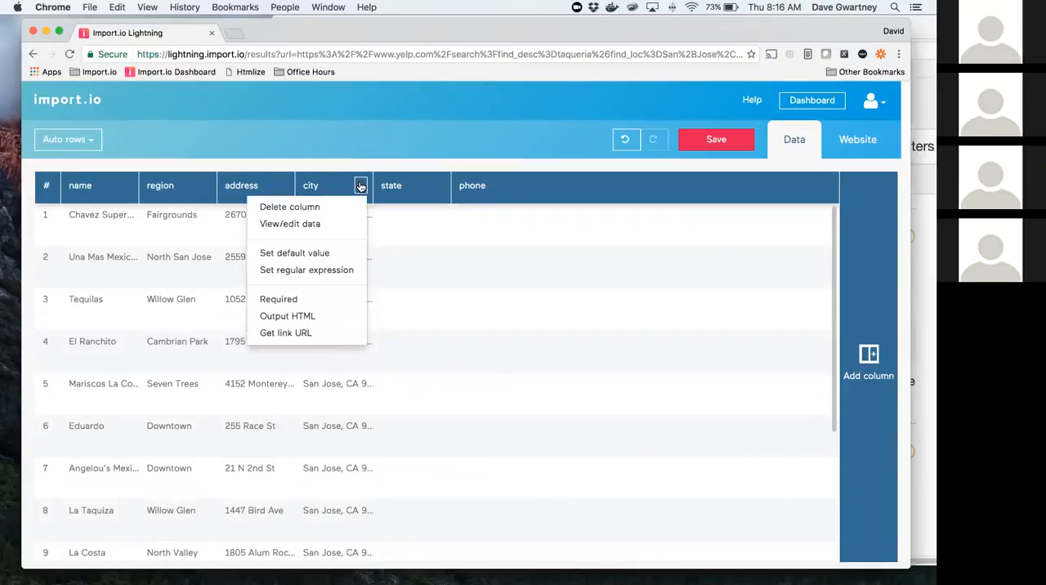
{"action": "left_click", "coordinate": [330, 270]}
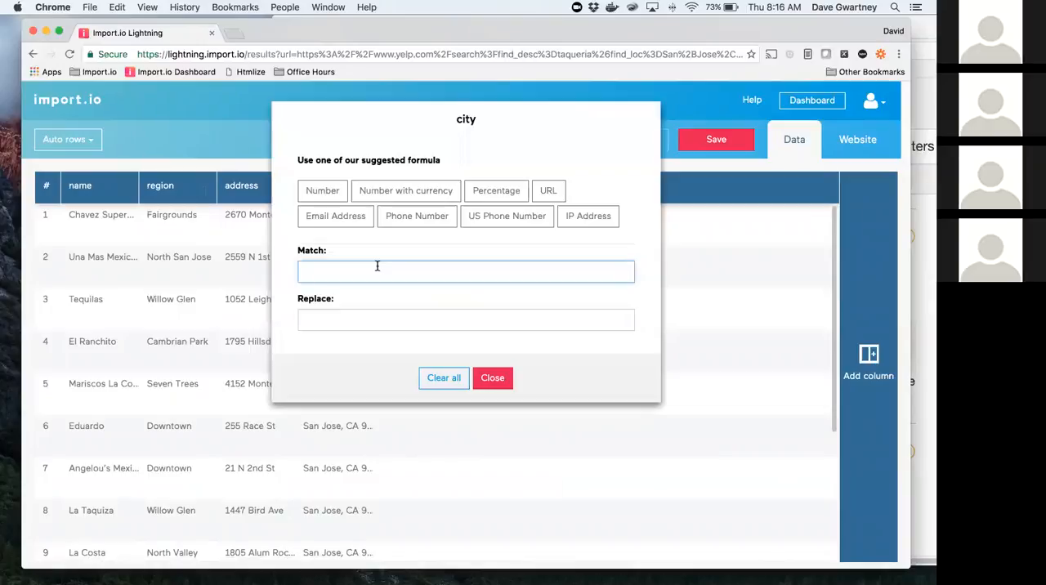
{"action": "type", "text": "("}
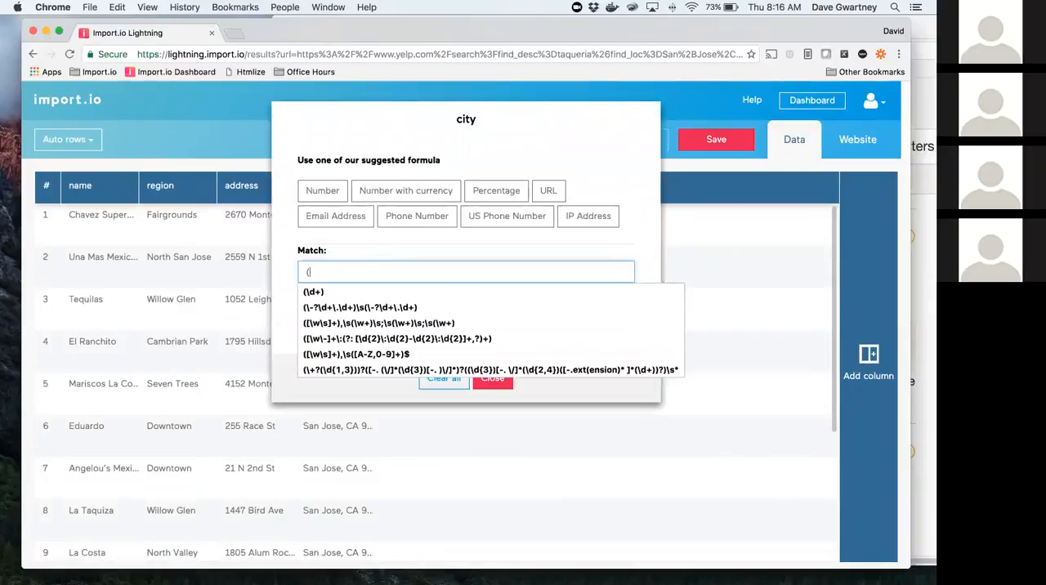
{"action": "type", "text": ".*),"}
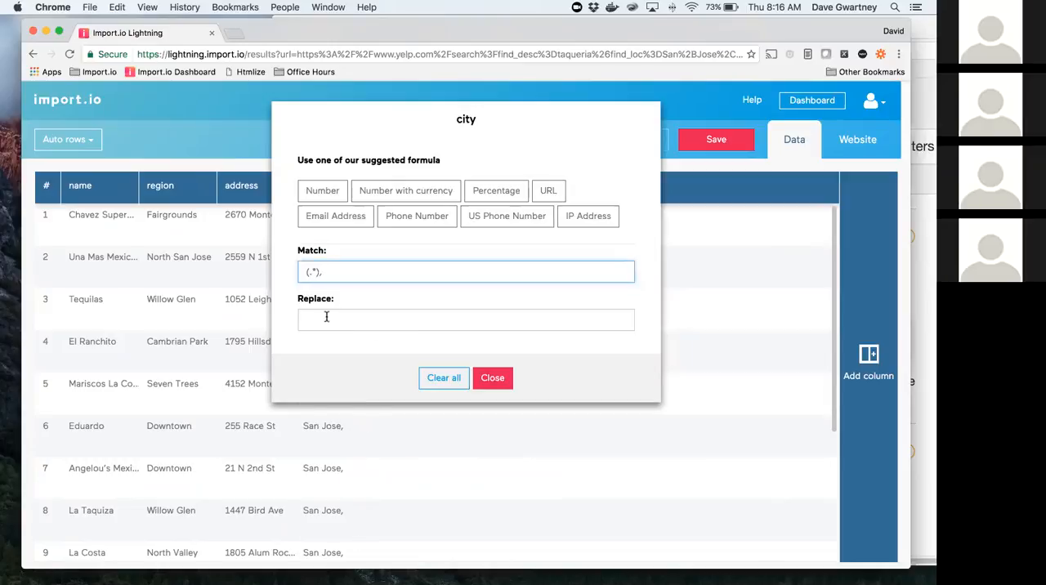
{"action": "left_click", "coordinate": [333, 316]}
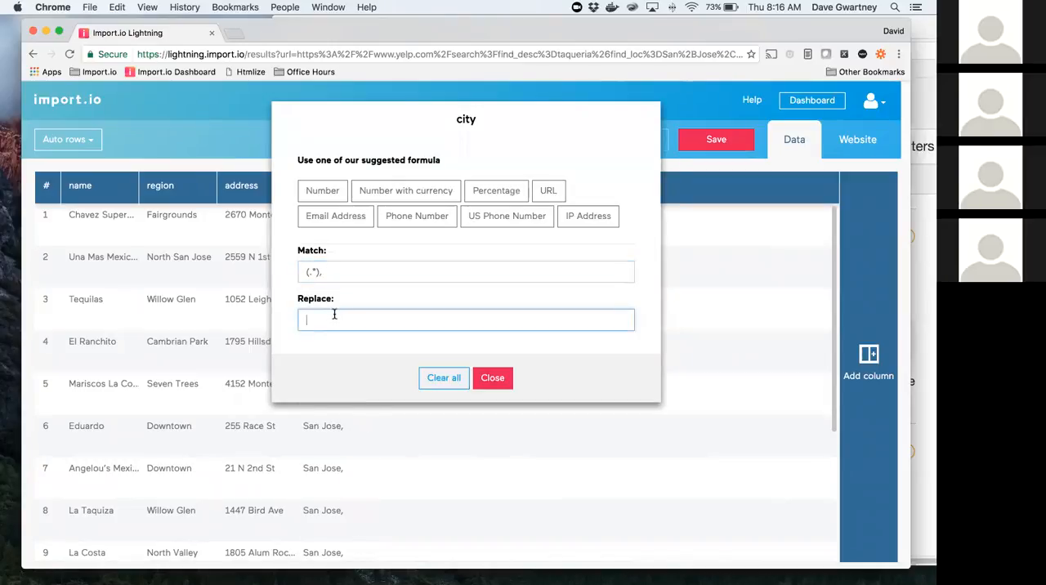
{"action": "type", "text": "$1"}
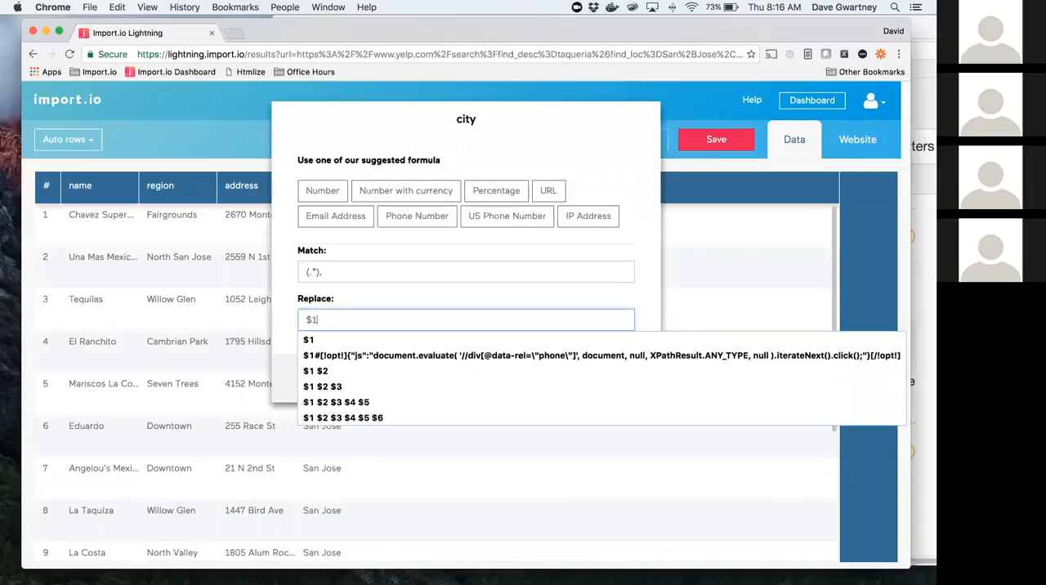
{"action": "left_click", "coordinate": [640, 245]}
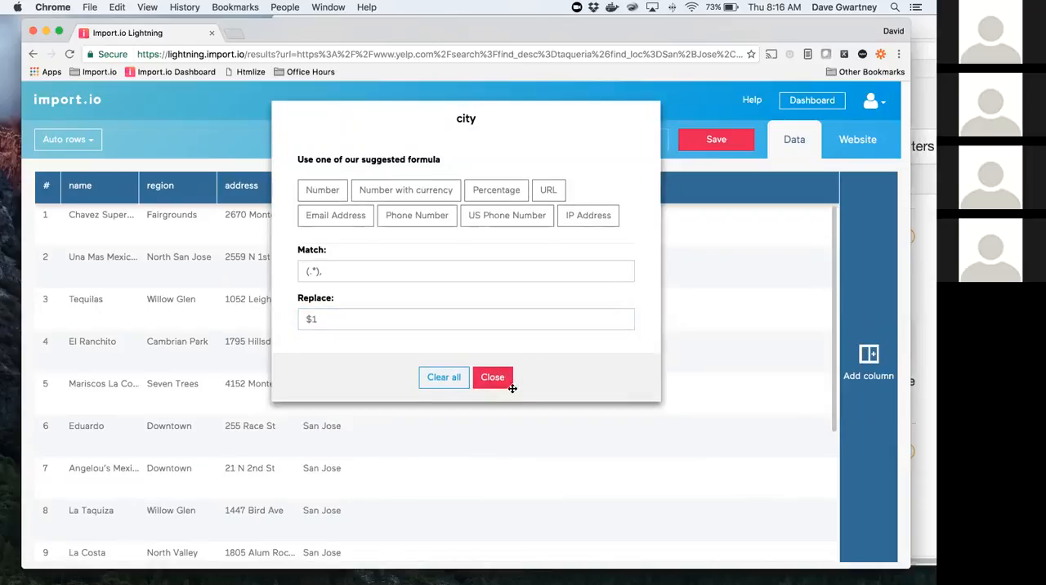
{"action": "left_click", "coordinate": [503, 384]}
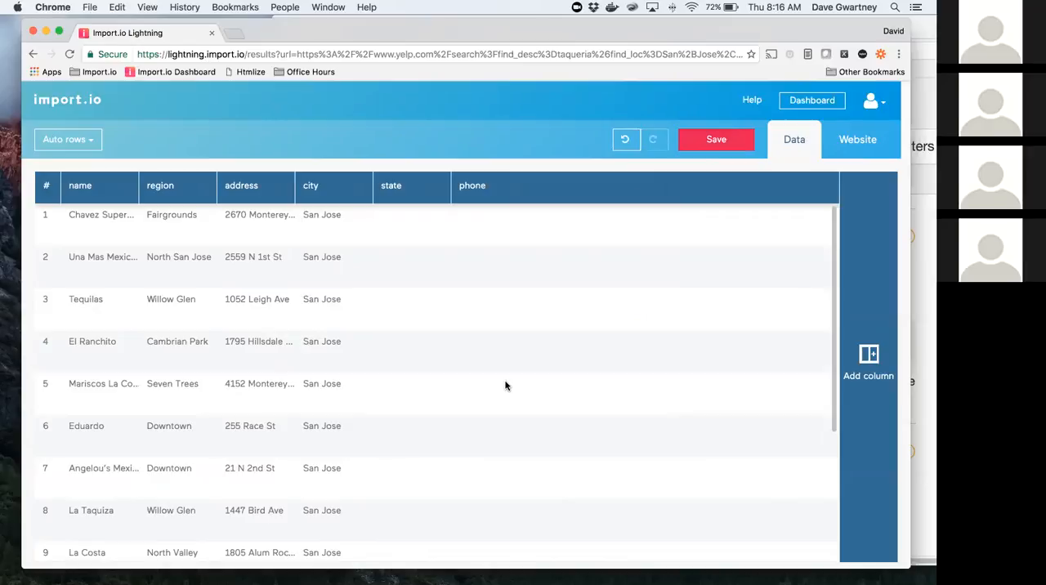
Step: Return to the website view and train the state column with the city, state and ZIP lines of the first two listings
{"action": "left_click", "coordinate": [860, 139]}
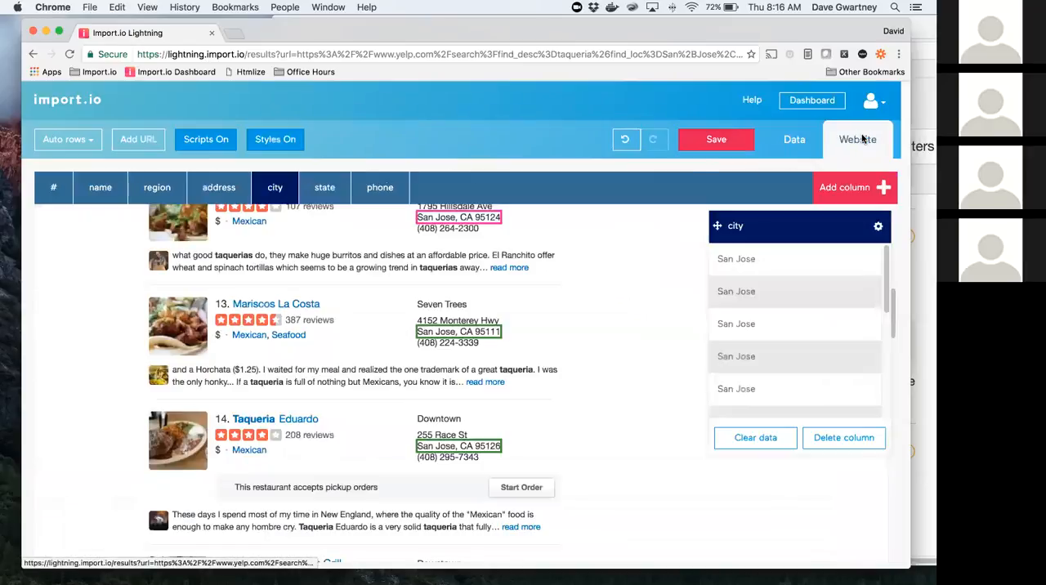
{"action": "scroll", "coordinate": [629, 292], "scroll_direction": "up", "scroll_amount": 5}
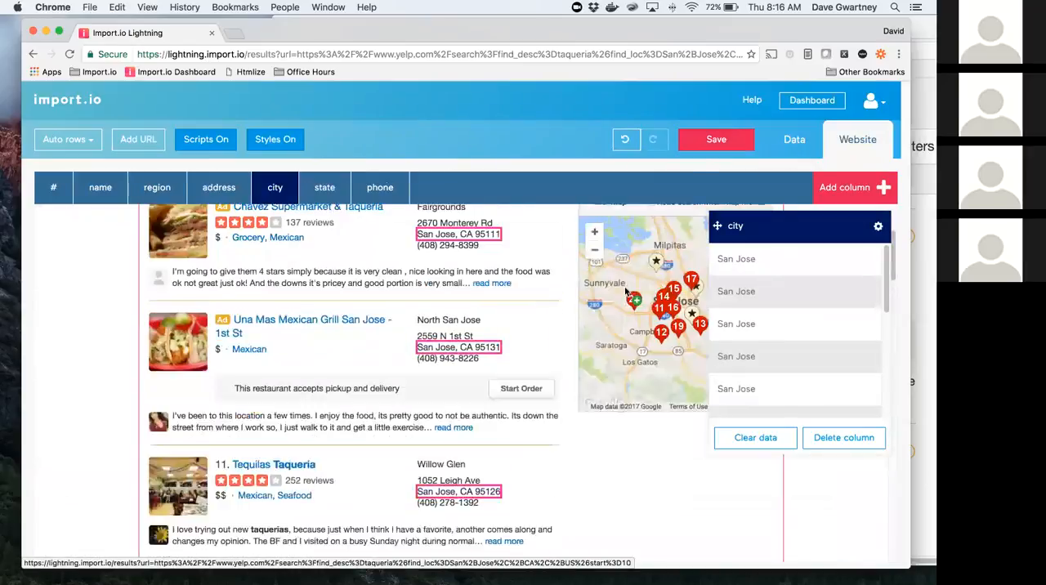
{"action": "scroll", "coordinate": [625, 291], "scroll_direction": "up", "scroll_amount": 3}
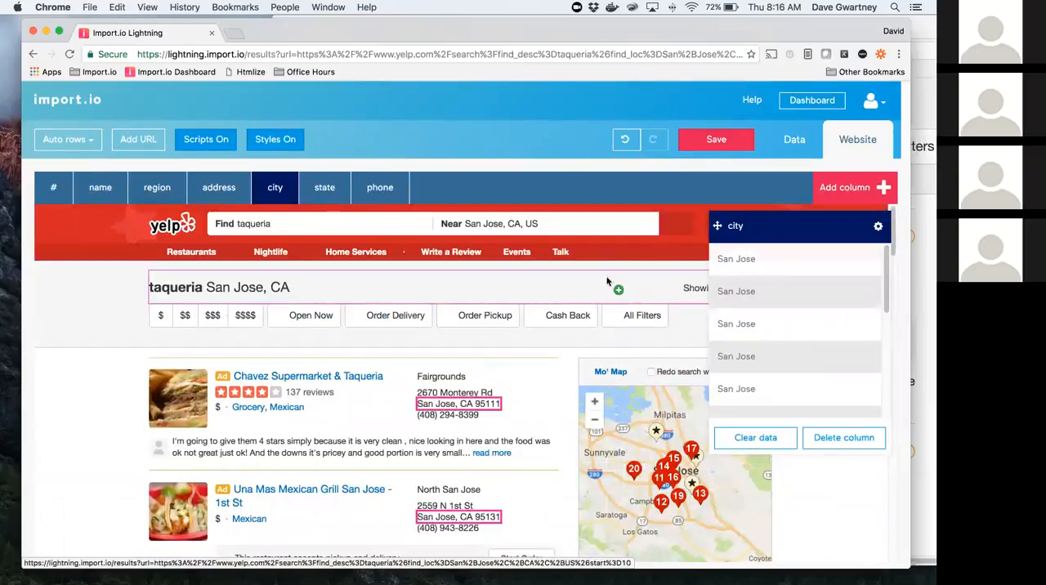
{"action": "left_click", "coordinate": [335, 189]}
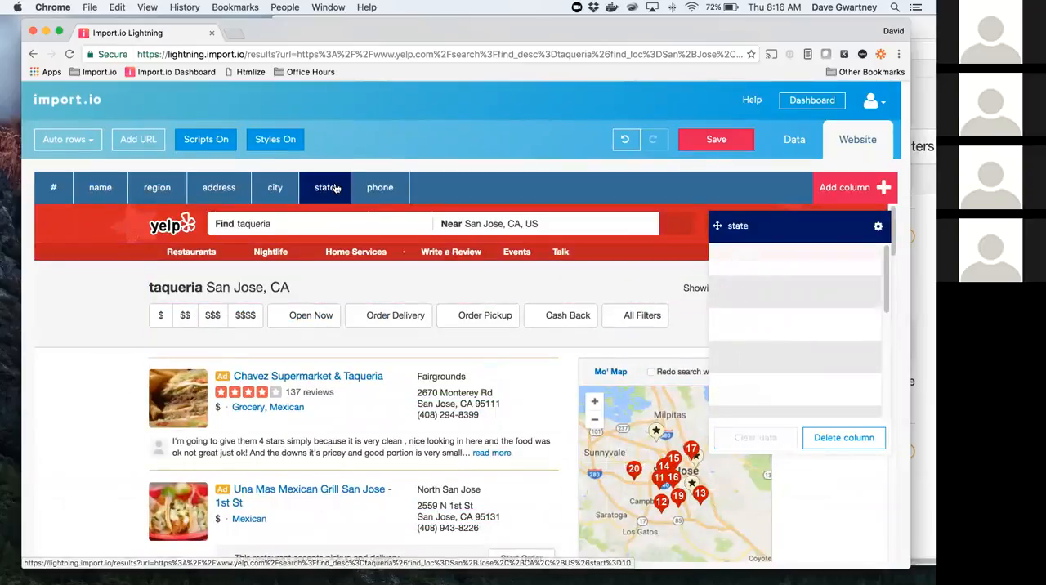
{"action": "left_click", "coordinate": [469, 405]}
{"action": "left_click", "coordinate": [482, 517]}
Step: Extend the state column with the city, state and ZIP lines of listings 11 and 12, and check the remaining matches
{"action": "scroll", "coordinate": [487, 506], "scroll_direction": "down", "scroll_amount": 3}
{"action": "left_click", "coordinate": [487, 497]}
{"action": "scroll", "coordinate": [486, 495], "scroll_direction": "down", "scroll_amount": 3}
{"action": "left_click", "coordinate": [478, 451]}
{"action": "scroll", "coordinate": [570, 455], "scroll_direction": "down", "scroll_amount": 2}
{"action": "scroll", "coordinate": [570, 455], "scroll_direction": "down", "scroll_amount": 1}
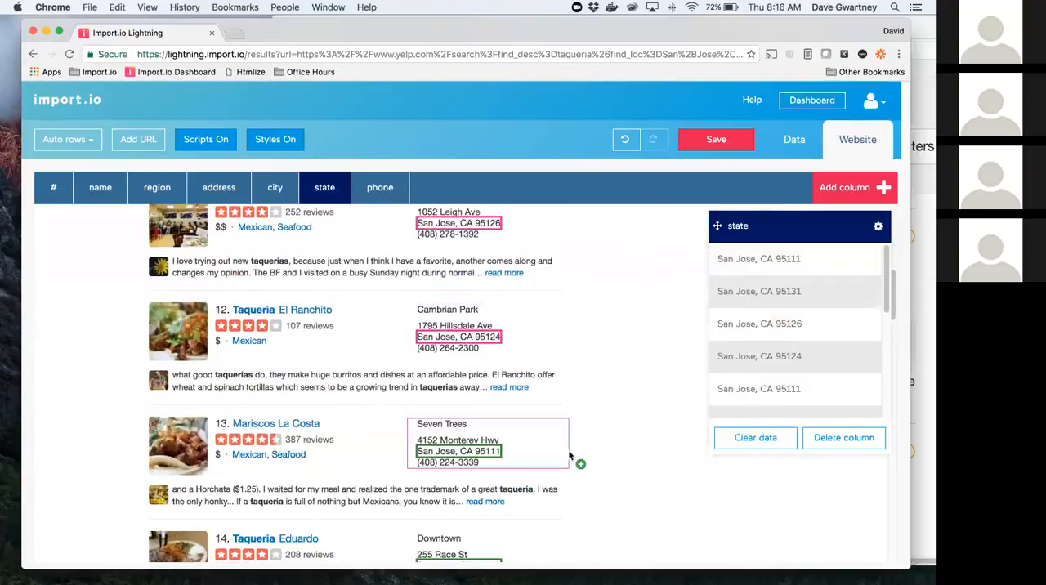
{"action": "scroll", "coordinate": [570, 455], "scroll_direction": "down", "scroll_amount": 10}
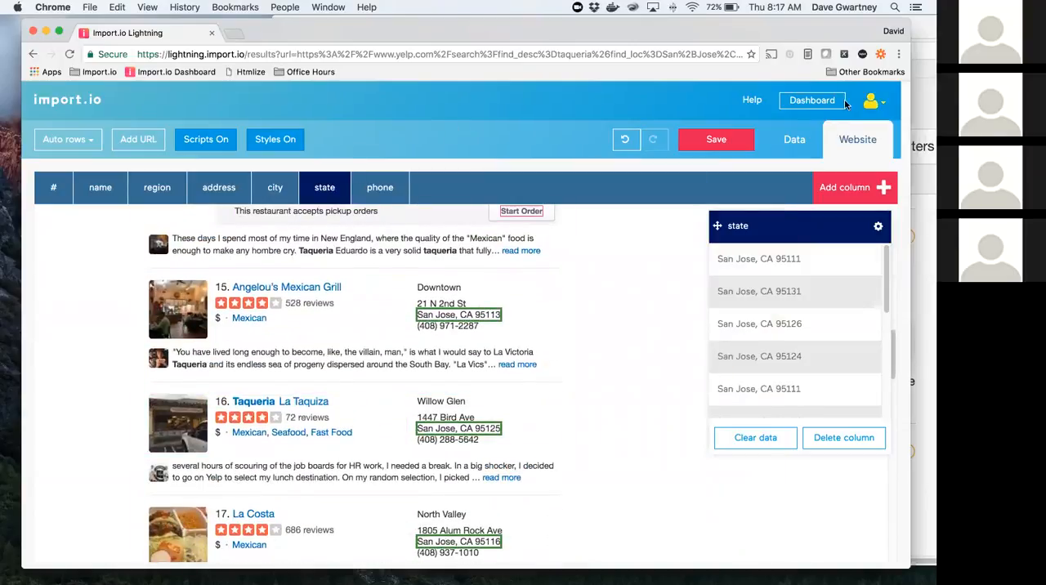
Step: In the data view, set the state column's regular expression to match ,\s([A-Z]{2}) and replace it with $1
{"action": "left_click", "coordinate": [798, 139]}
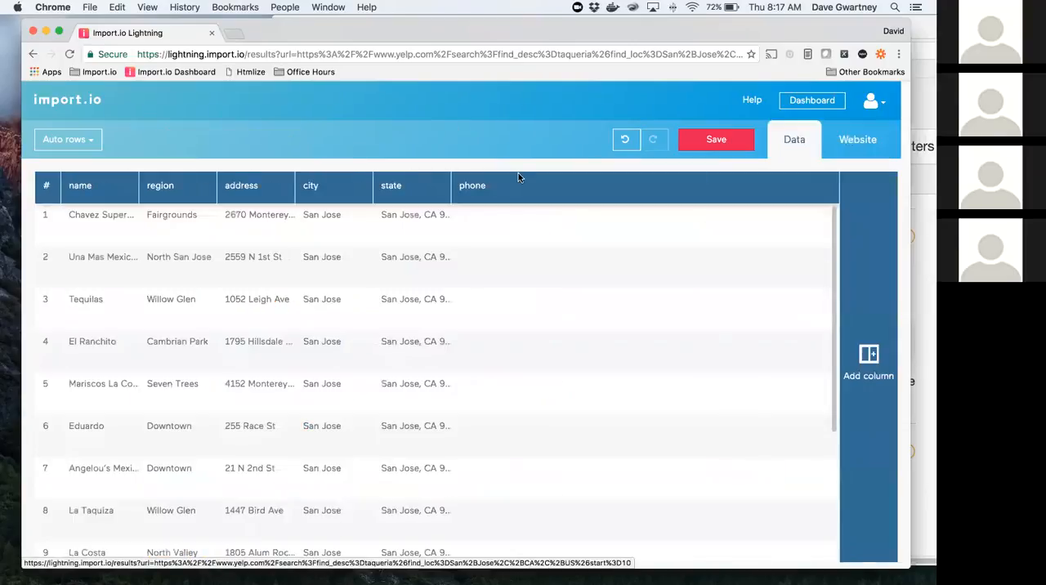
{"action": "left_click", "coordinate": [439, 187]}
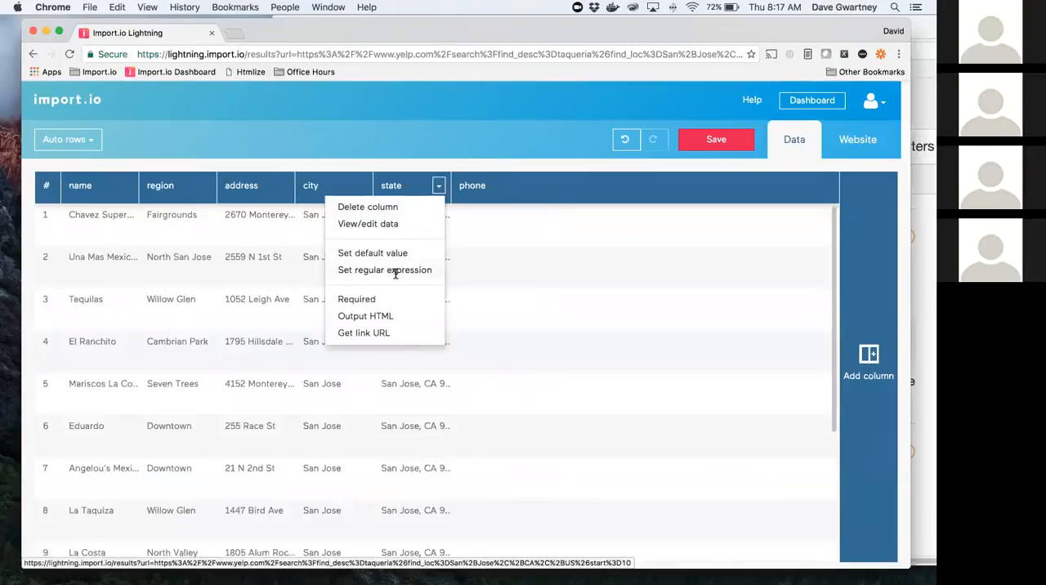
{"action": "left_click", "coordinate": [398, 270]}
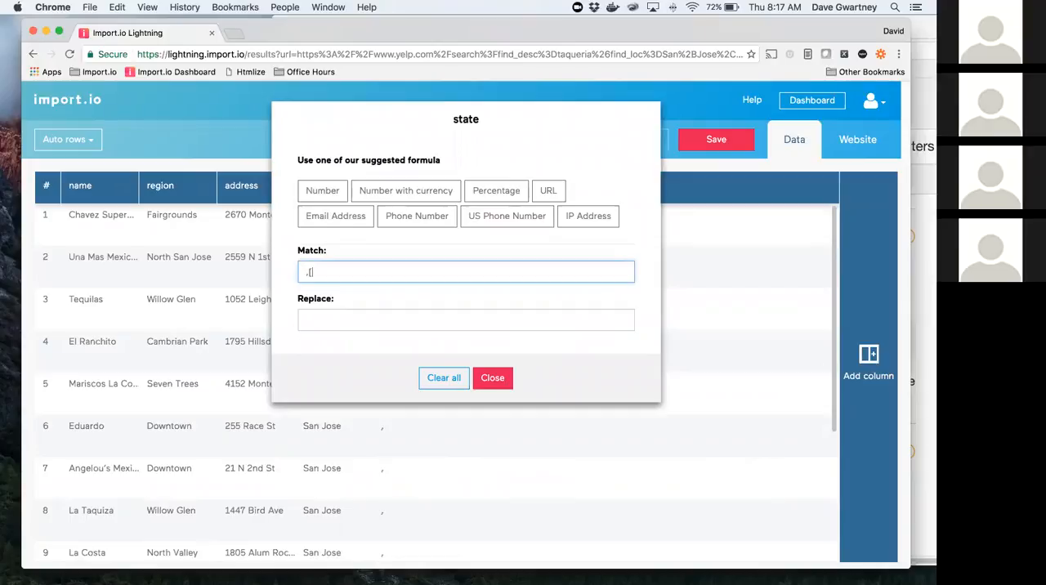
{"action": "type", "text": "A"}
{"action": "type", "text": "}"}
{"action": "type", "text": "\\s"}
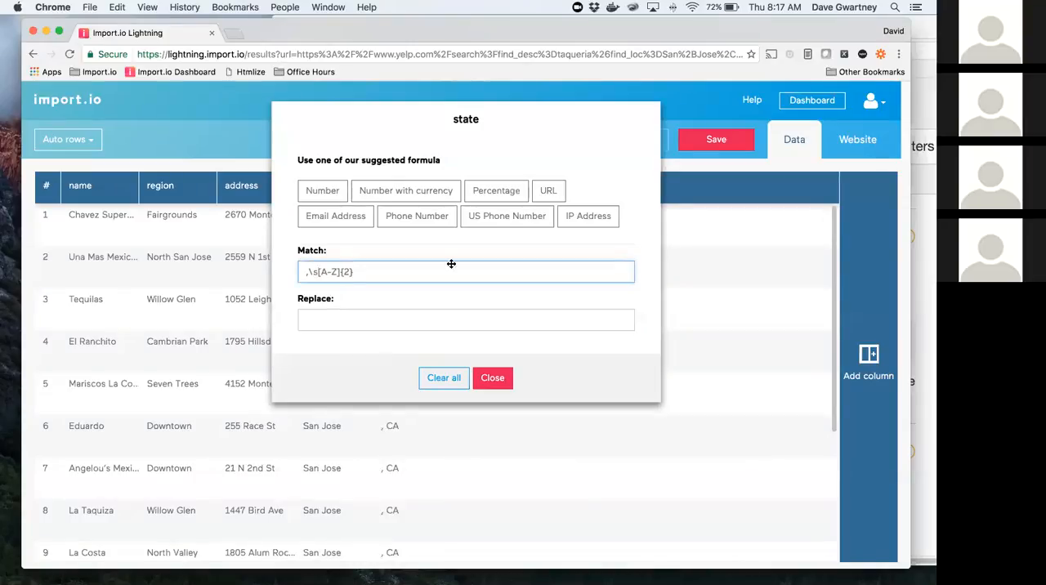
{"action": "type", "text": "("}
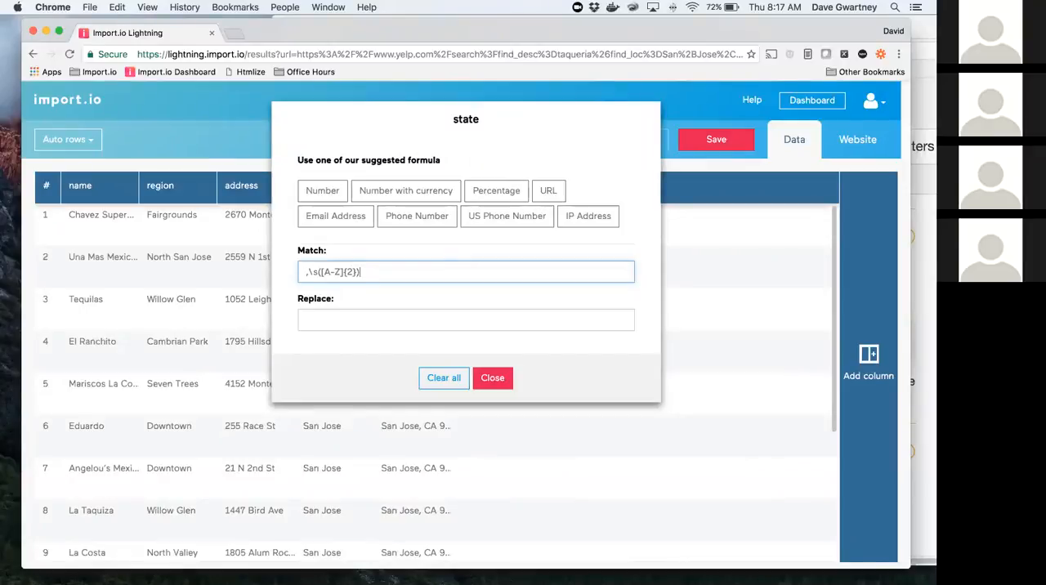
{"action": "left_click", "coordinate": [364, 313]}
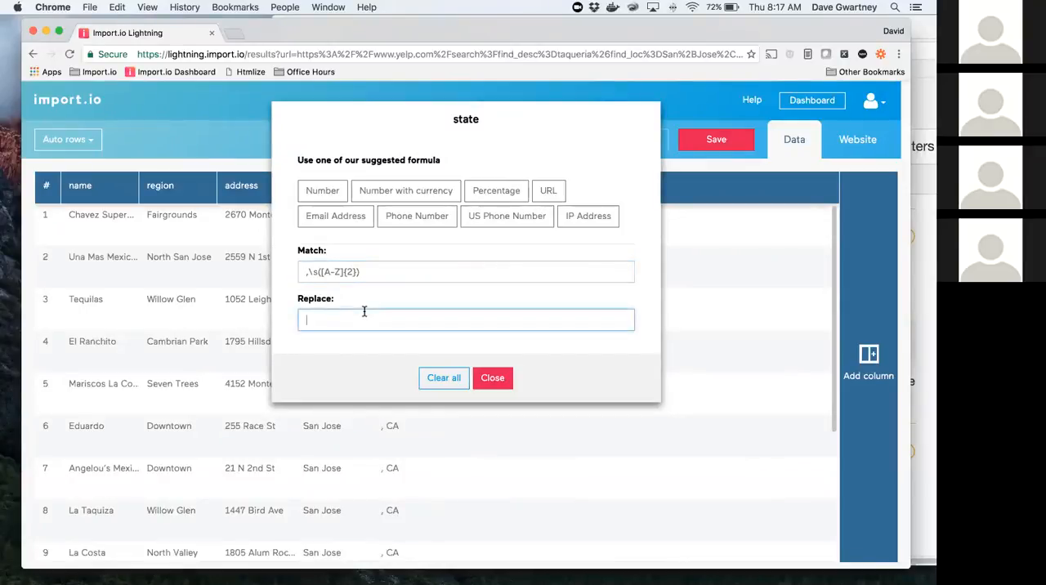
{"action": "type", "text": "$1"}
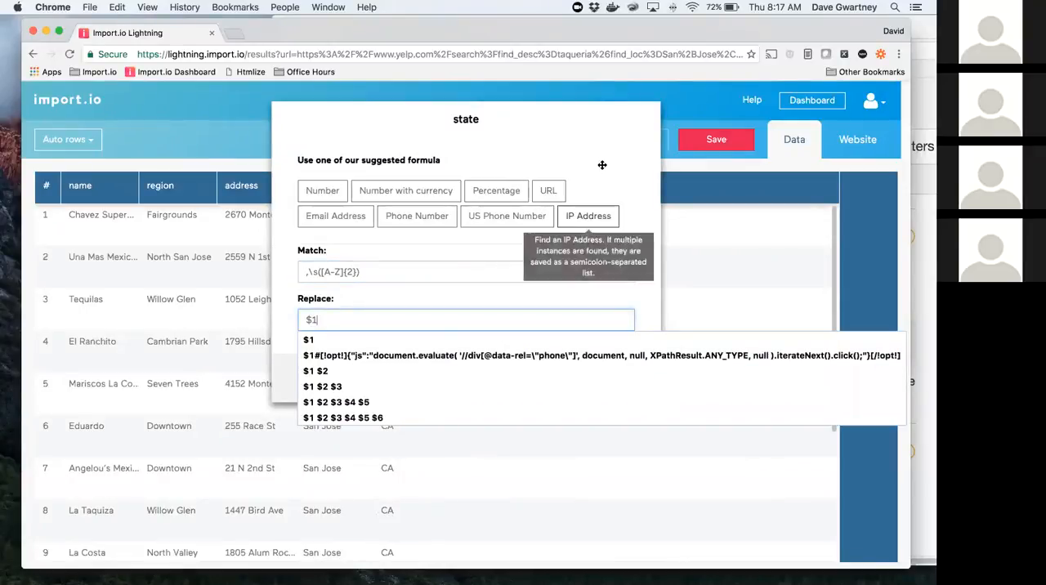
{"action": "left_click", "coordinate": [493, 376]}
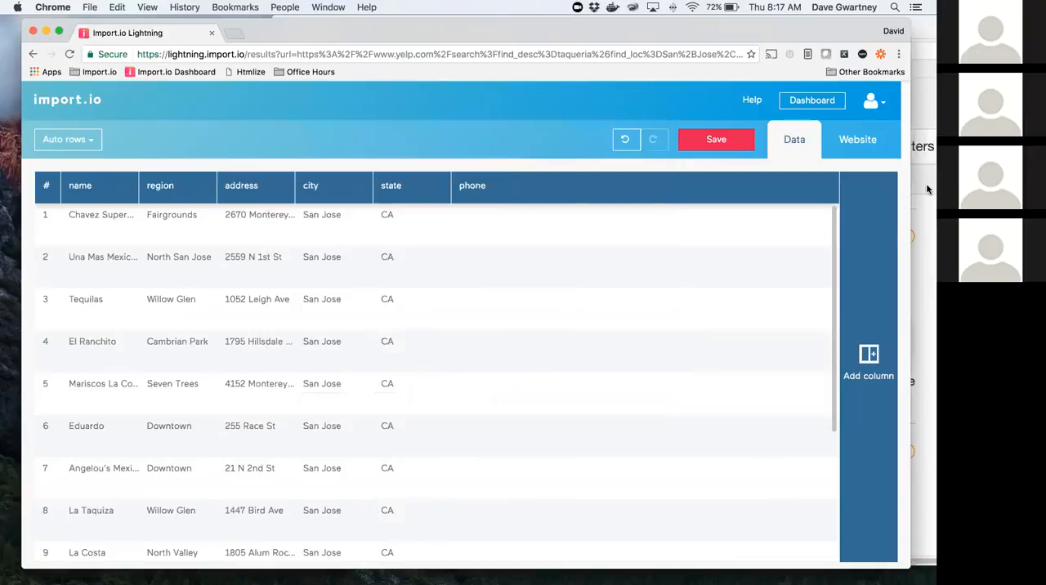
Step: Return to the website view and add a new column named zip
{"action": "left_click", "coordinate": [859, 141]}
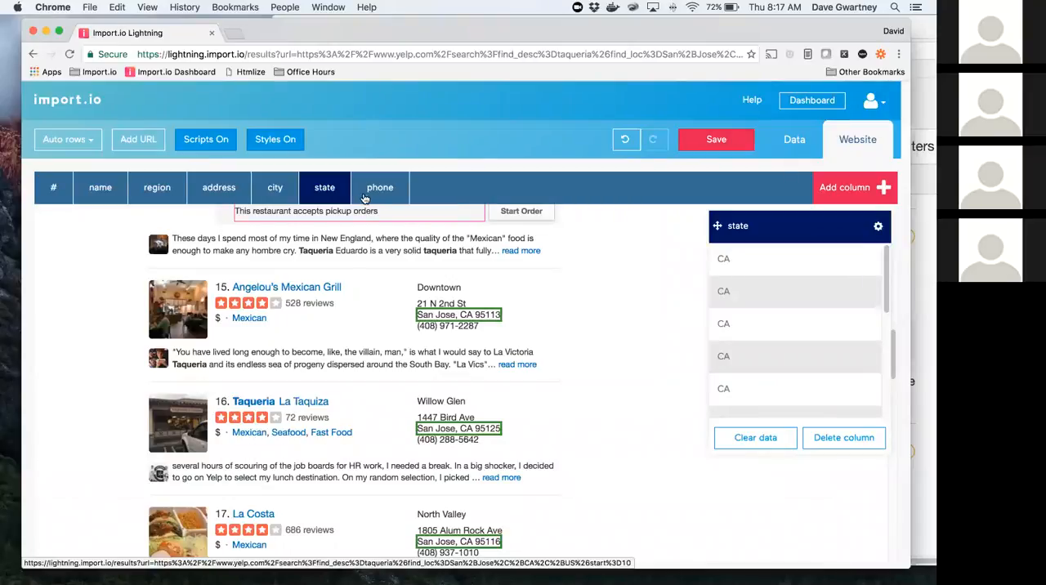
{"action": "left_click", "coordinate": [842, 196]}
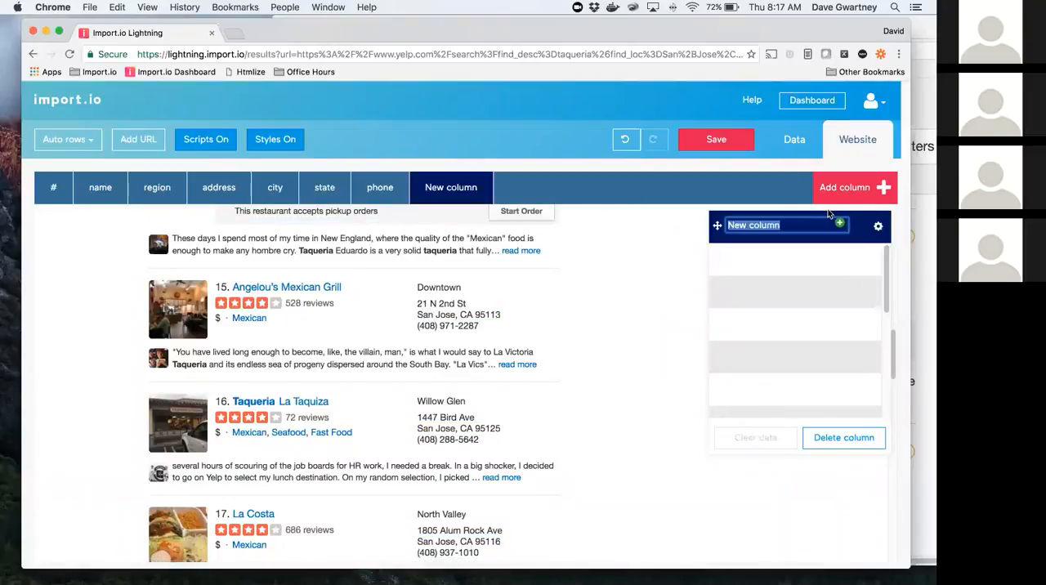
{"action": "type", "text": "zip"}
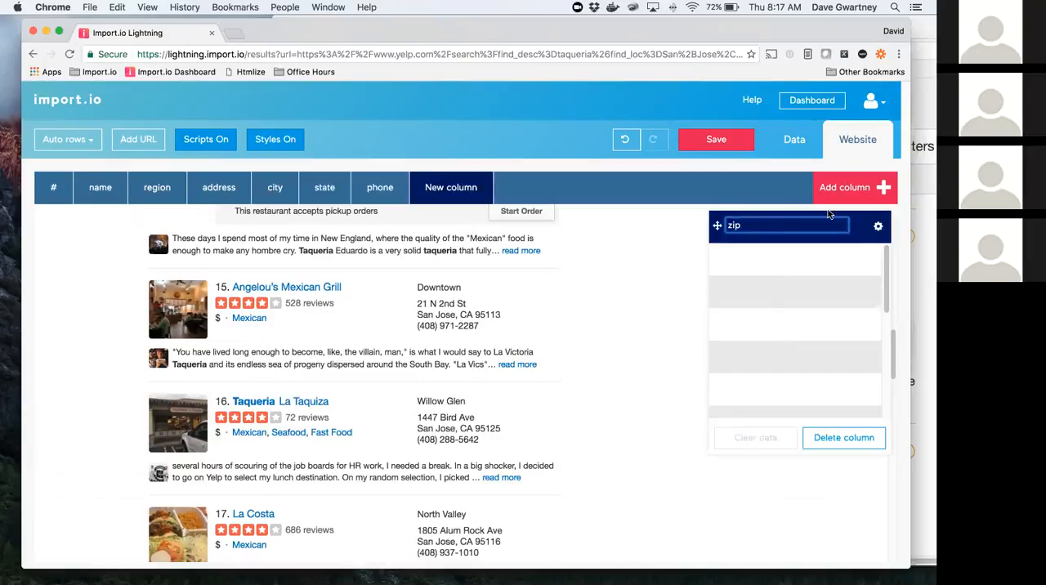
{"action": "key", "text": "Return"}
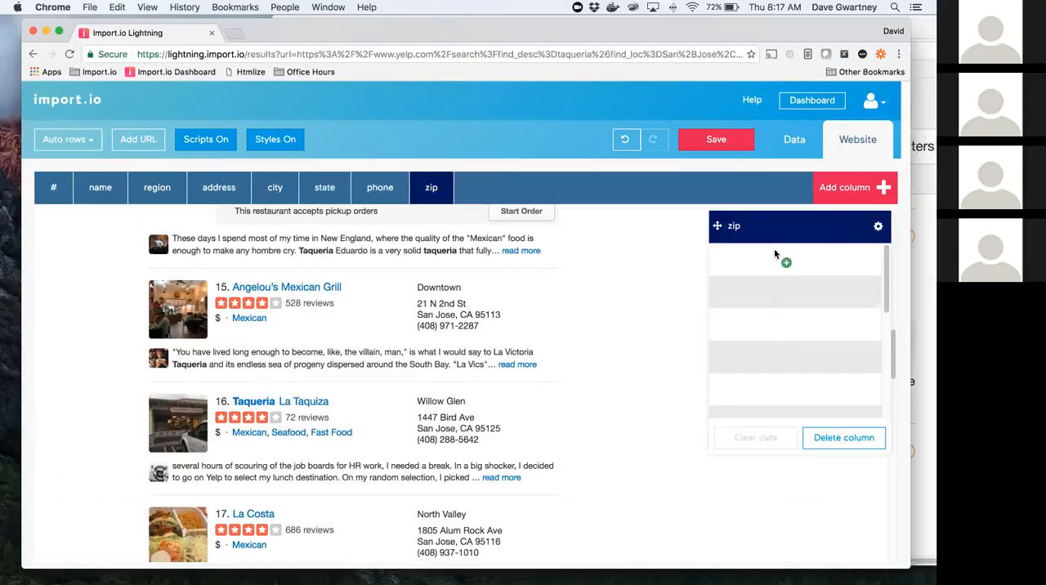
Step: Train the zip column with the city, state and ZIP lines of listing 15, the first two listings and two further ones
{"action": "left_click", "coordinate": [480, 316]}
{"action": "scroll", "coordinate": [525, 354], "scroll_direction": "up", "scroll_amount": 15}
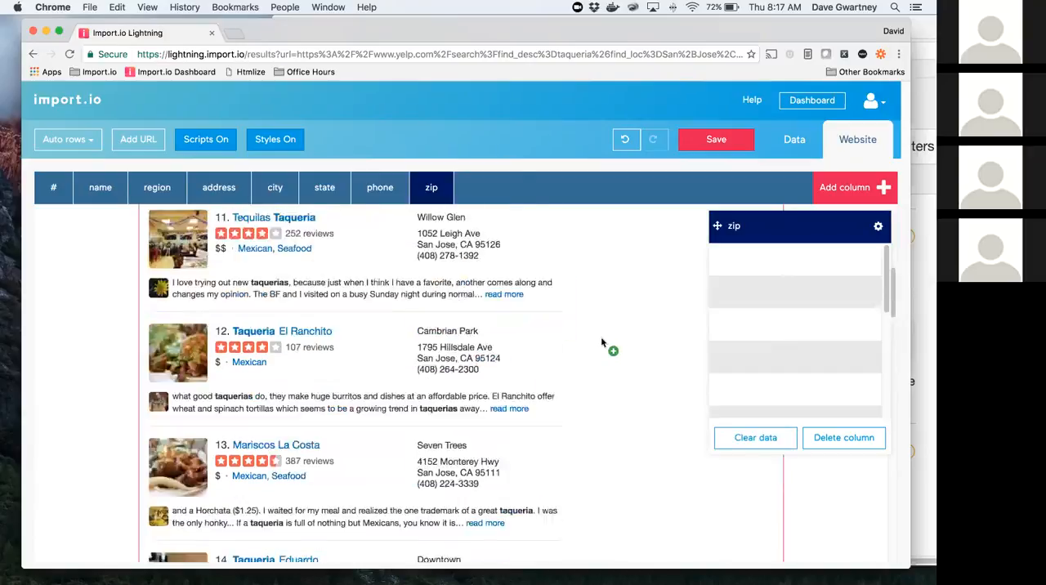
{"action": "left_click", "coordinate": [476, 404]}
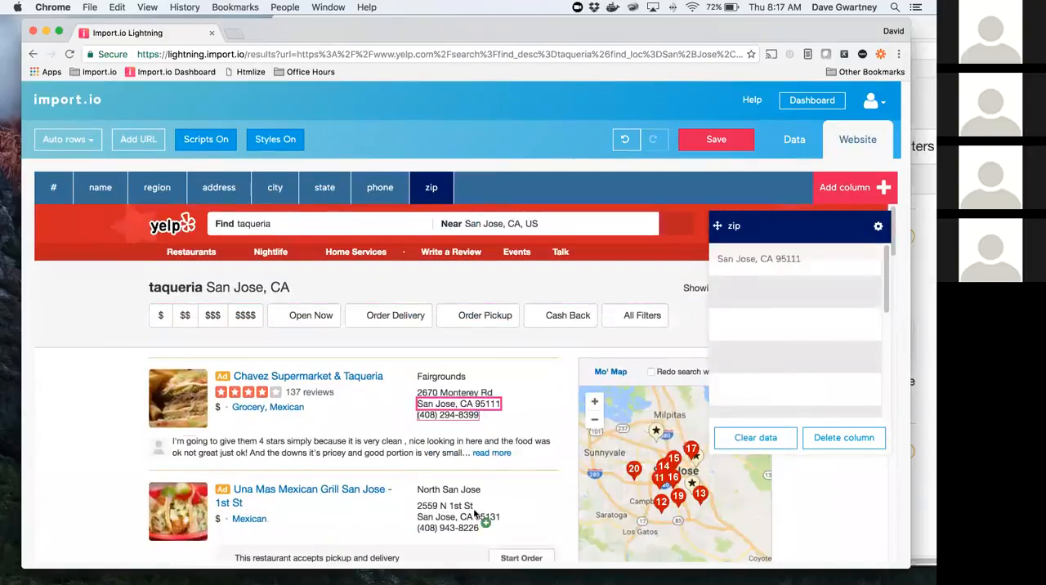
{"action": "left_click", "coordinate": [530, 518]}
{"action": "scroll", "coordinate": [520, 497], "scroll_direction": "down", "scroll_amount": 5}
{"action": "left_click", "coordinate": [482, 458]}
{"action": "scroll", "coordinate": [507, 442], "scroll_direction": "down", "scroll_amount": 5}
{"action": "left_click", "coordinate": [489, 336]}
{"action": "scroll", "coordinate": [537, 378], "scroll_direction": "down", "scroll_amount": 6}
{"action": "scroll", "coordinate": [539, 380], "scroll_direction": "down", "scroll_amount": 10}
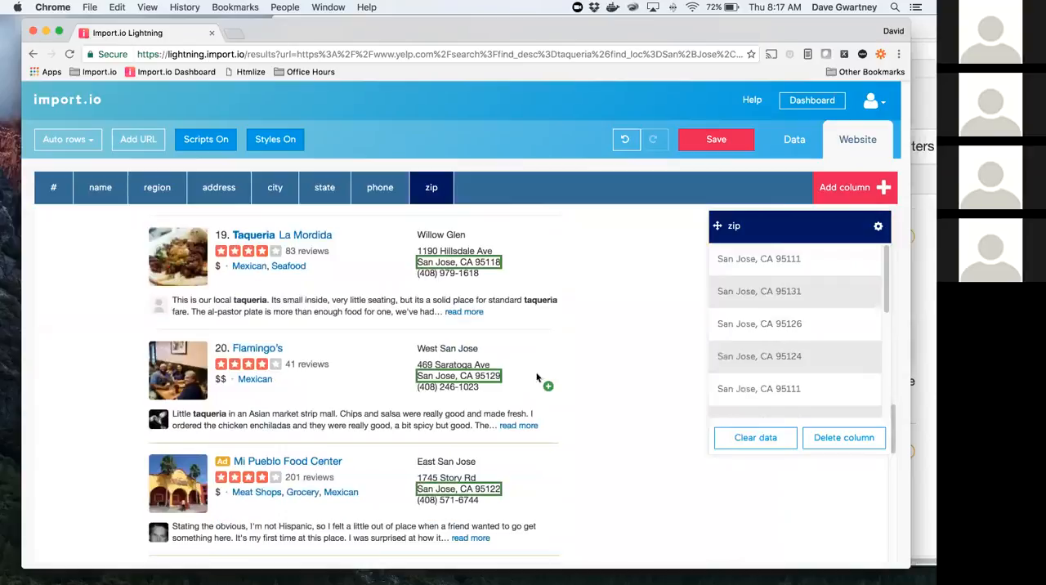
Step: In the data view, set the zip column's regular expression to match \d+ with no replacement
{"action": "left_click", "coordinate": [794, 140]}
{"action": "left_click", "coordinate": [595, 190]}
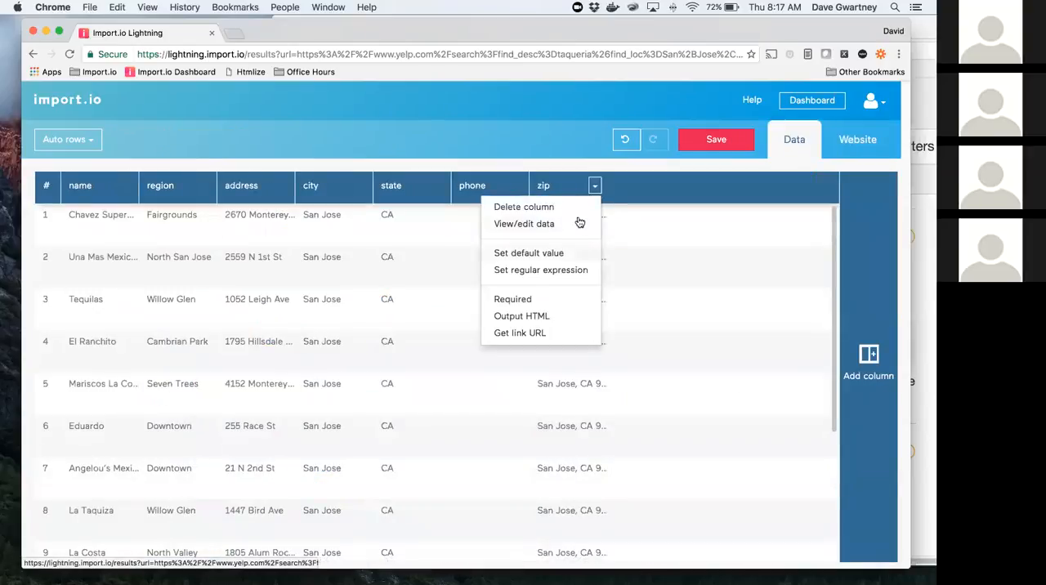
{"action": "left_click", "coordinate": [575, 271]}
{"action": "type", "text": "\\d+"}
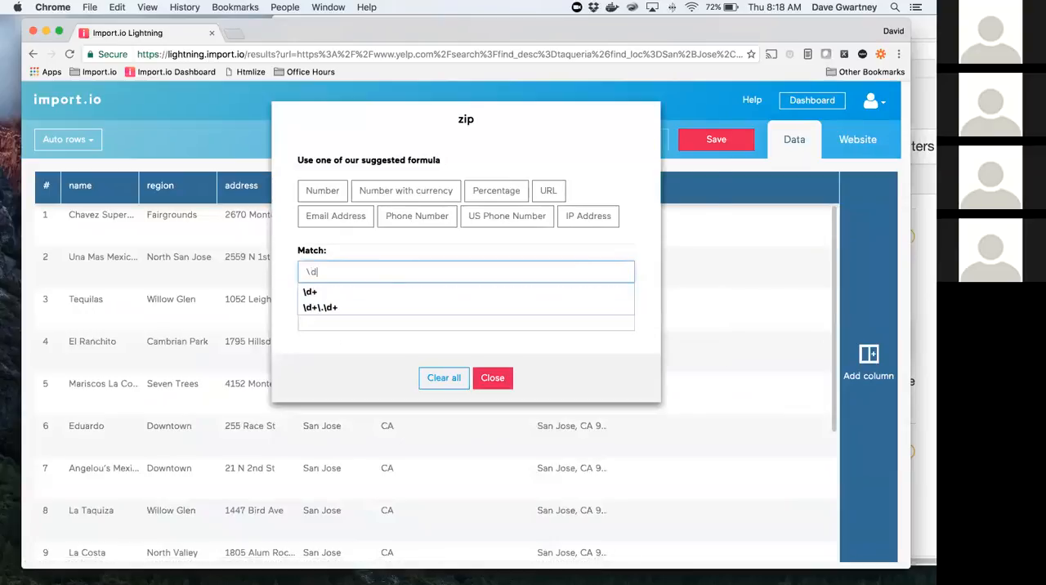
{"action": "key", "text": "Tab"}
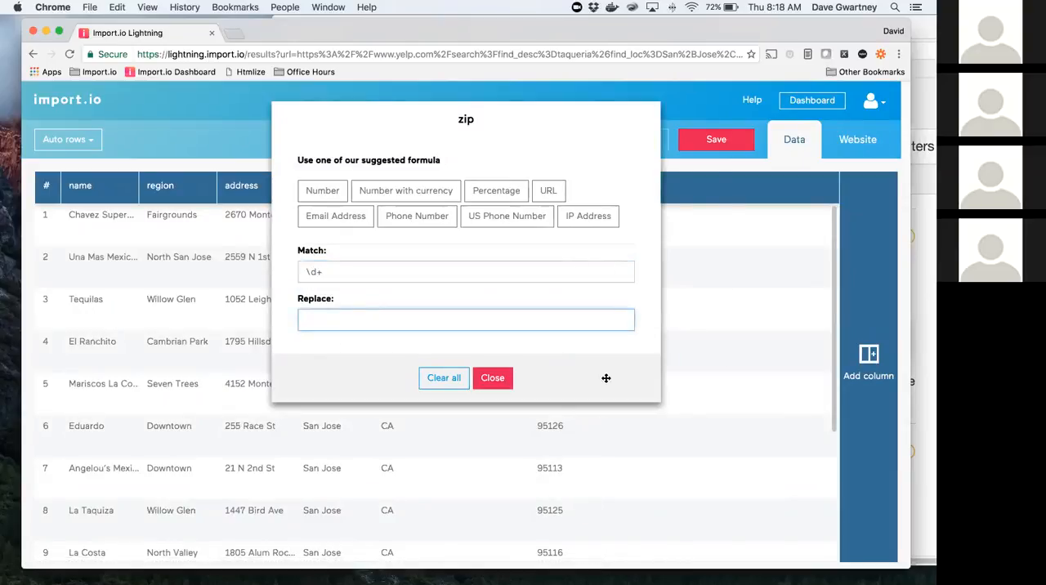
{"action": "left_click", "coordinate": [491, 380]}
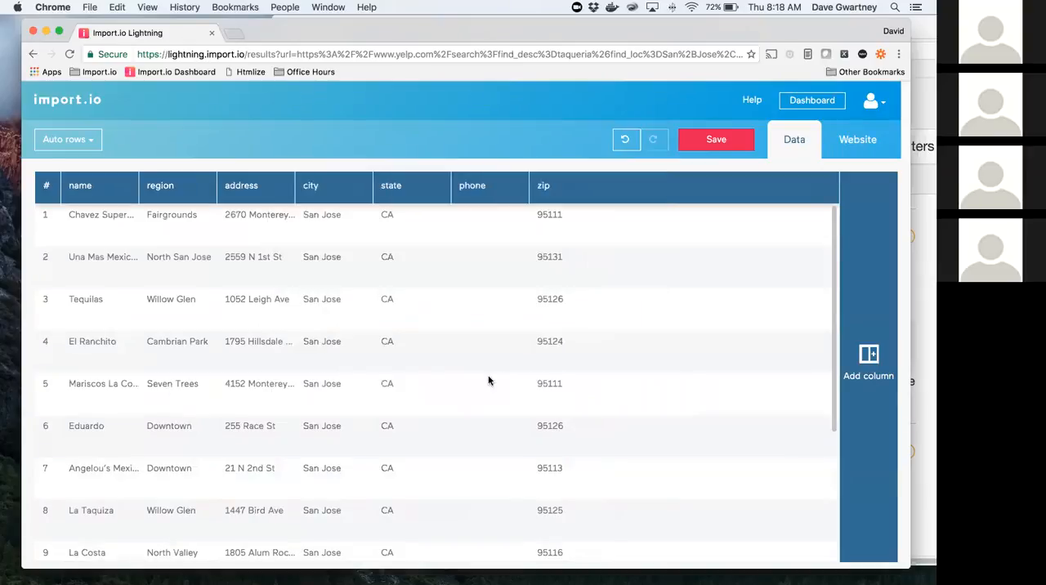
Step: Return to the website view and train the phone column with the phone numbers of the first two listings and listings 11 and 12
{"action": "left_click", "coordinate": [859, 140]}
{"action": "scroll", "coordinate": [596, 291], "scroll_direction": "up", "scroll_amount": 10}
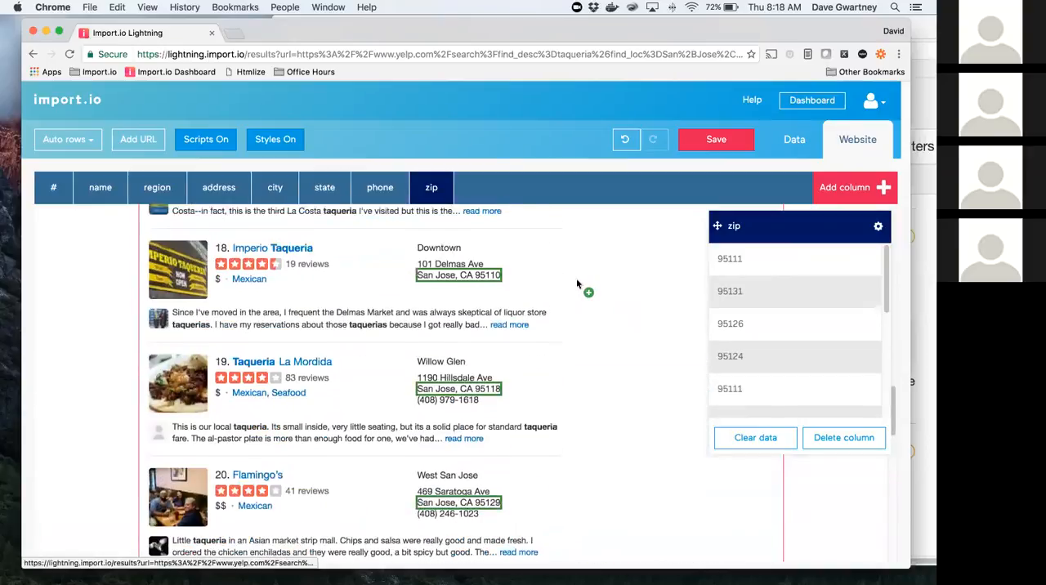
{"action": "scroll", "coordinate": [584, 288], "scroll_direction": "up", "scroll_amount": 5}
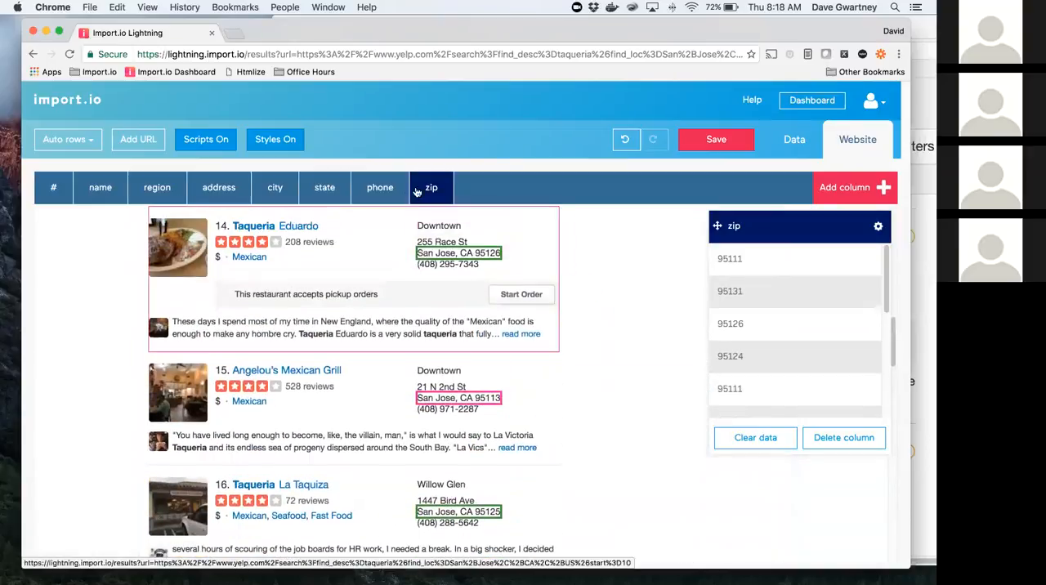
{"action": "left_click", "coordinate": [381, 188]}
{"action": "scroll", "coordinate": [585, 264], "scroll_direction": "up", "scroll_amount": 3}
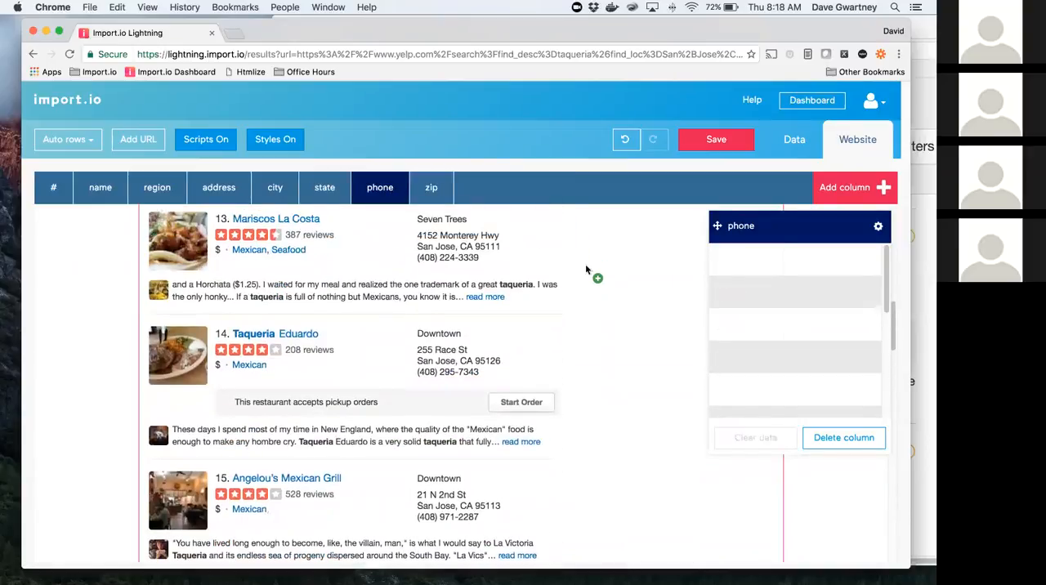
{"action": "scroll", "coordinate": [586, 267], "scroll_direction": "up", "scroll_amount": 10}
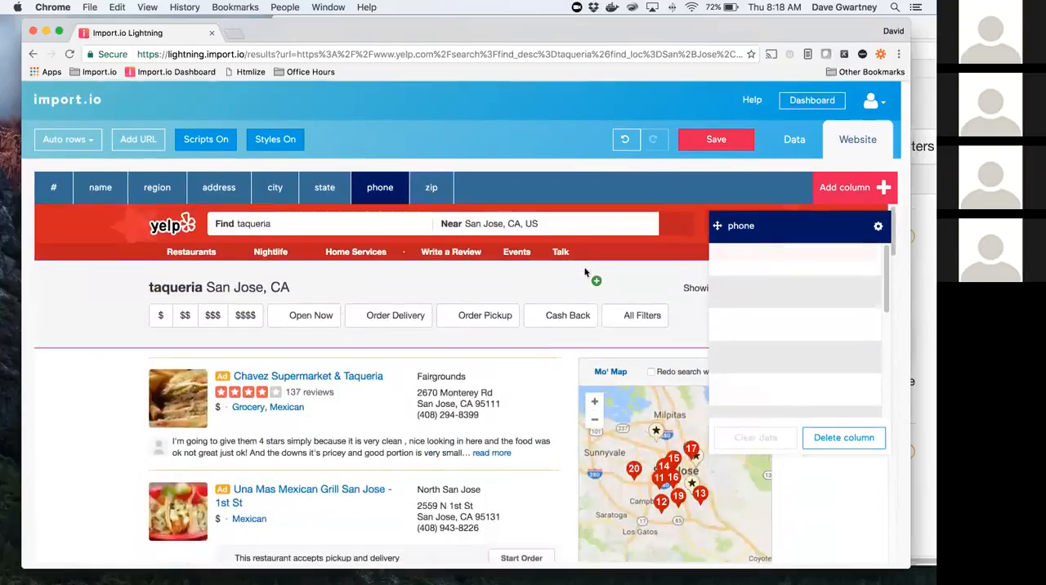
{"action": "left_click", "coordinate": [450, 416]}
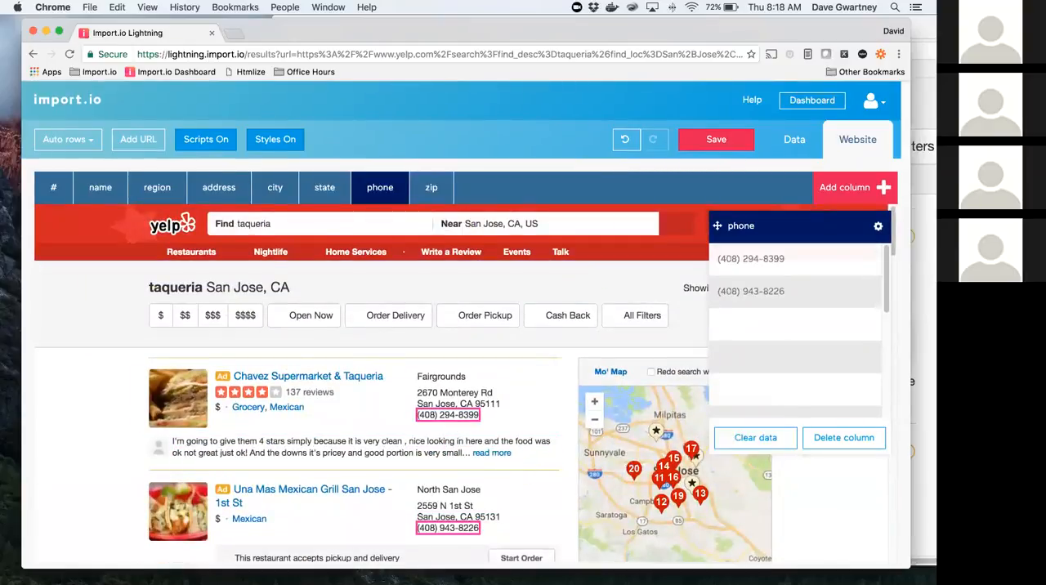
{"action": "scroll", "coordinate": [580, 499], "scroll_direction": "down", "scroll_amount": 5}
{"action": "left_click", "coordinate": [463, 482]}
{"action": "scroll", "coordinate": [540, 476], "scroll_direction": "down", "scroll_amount": 5}
{"action": "left_click", "coordinate": [476, 416]}
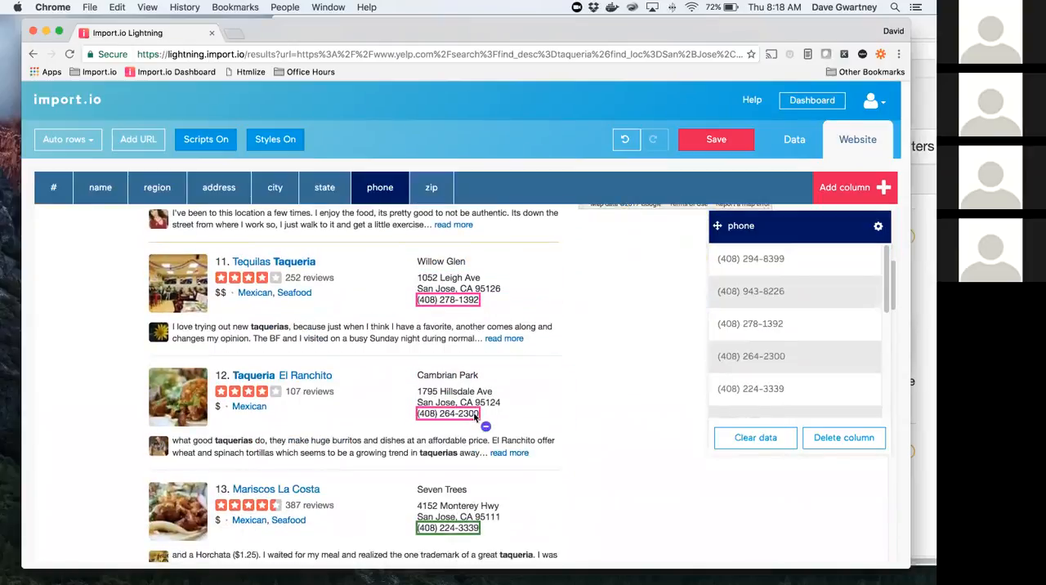
Step: Save the extractor and look over its URL settings on the dashboard
{"action": "left_click", "coordinate": [717, 141]}
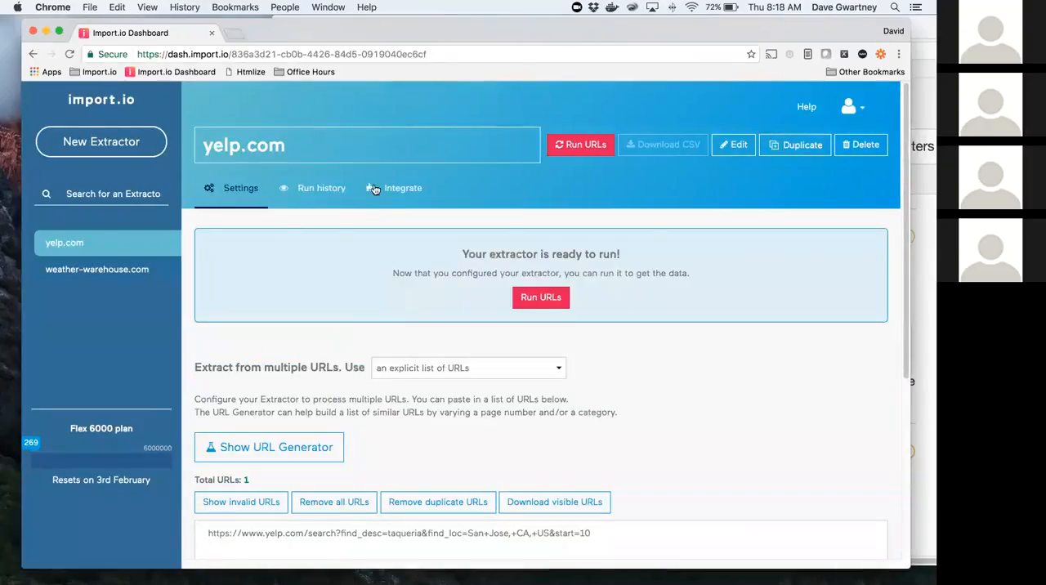
{"action": "scroll", "coordinate": [516, 340], "scroll_direction": "down", "scroll_amount": 2}
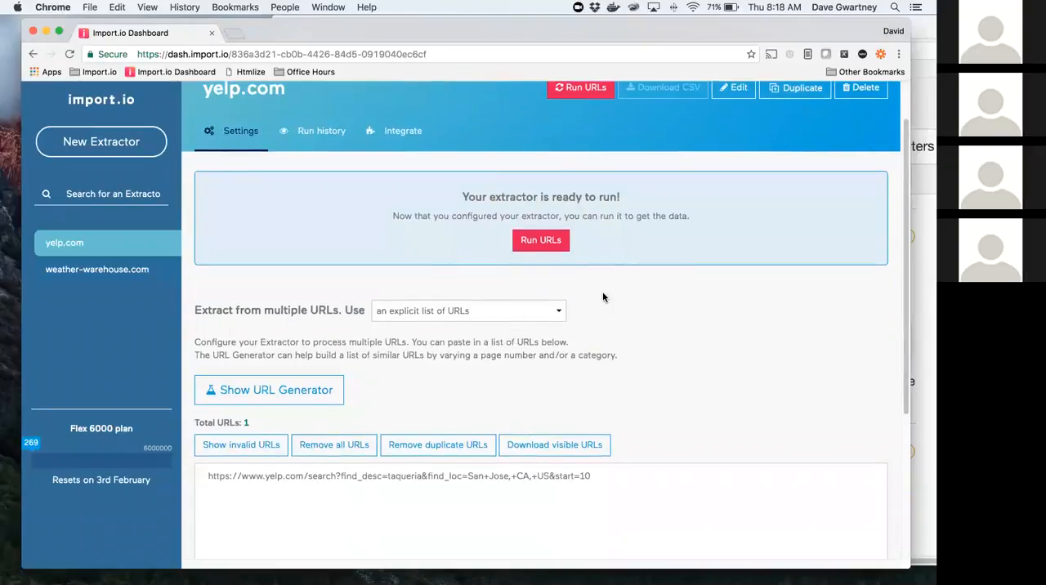
{"action": "scroll", "coordinate": [637, 270], "scroll_direction": "up", "scroll_amount": 2}
Step: Run the yelp.com extractor and preview the extracted rows of the completed run
{"action": "left_click", "coordinate": [579, 147]}
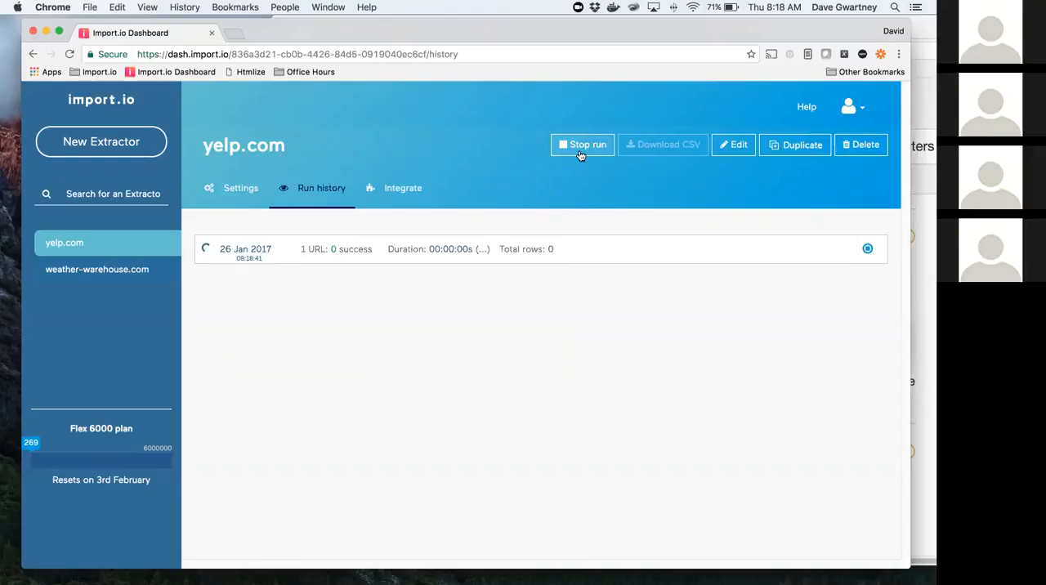
{"action": "left_click", "coordinate": [579, 155]}
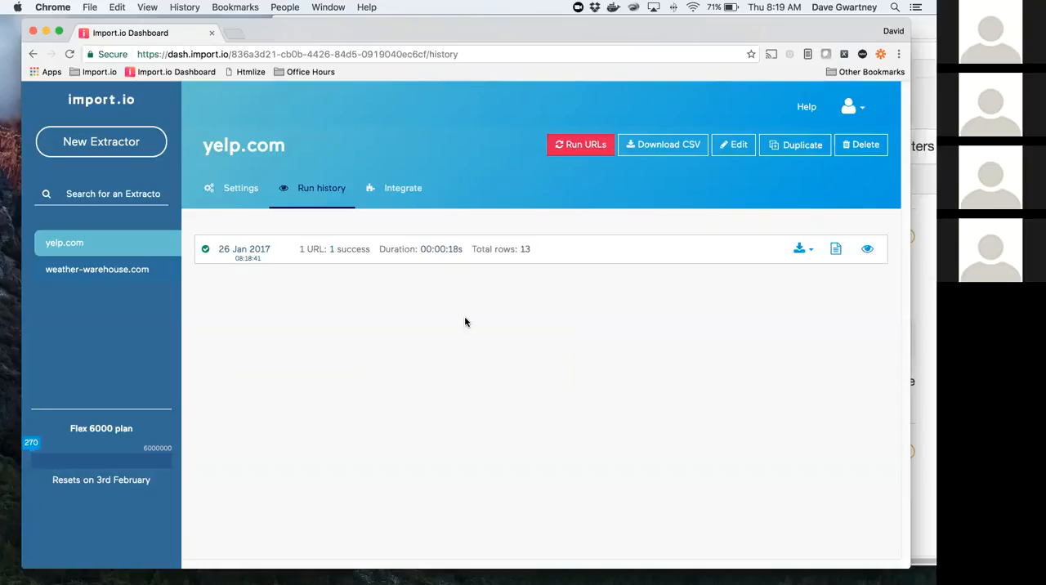
{"action": "left_click", "coordinate": [873, 249]}
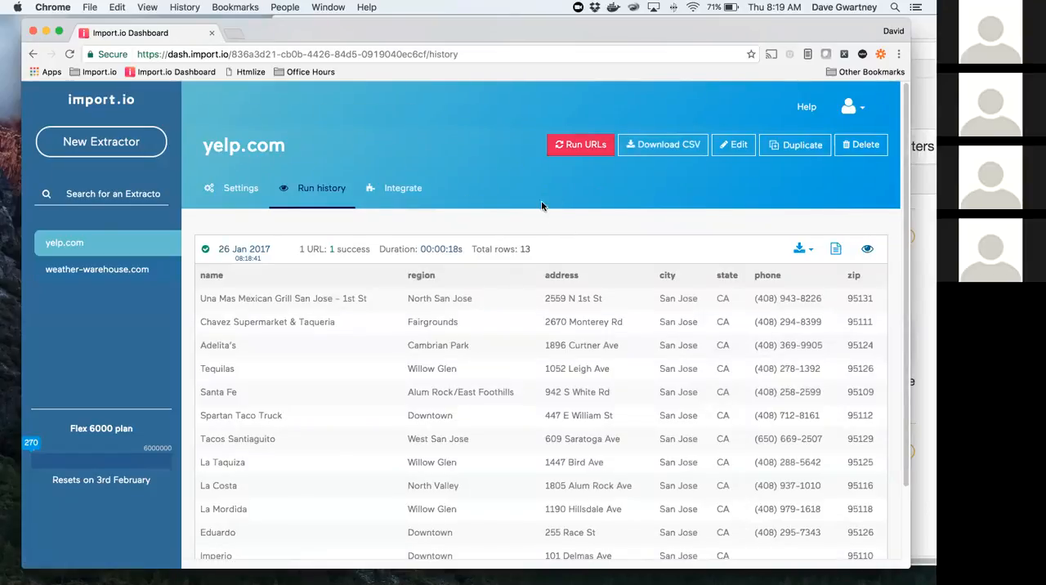
Step: Open the URL Generator in the yelp.com extractor's settings and define the start value in the URL as a parameter
{"action": "left_click", "coordinate": [229, 193]}
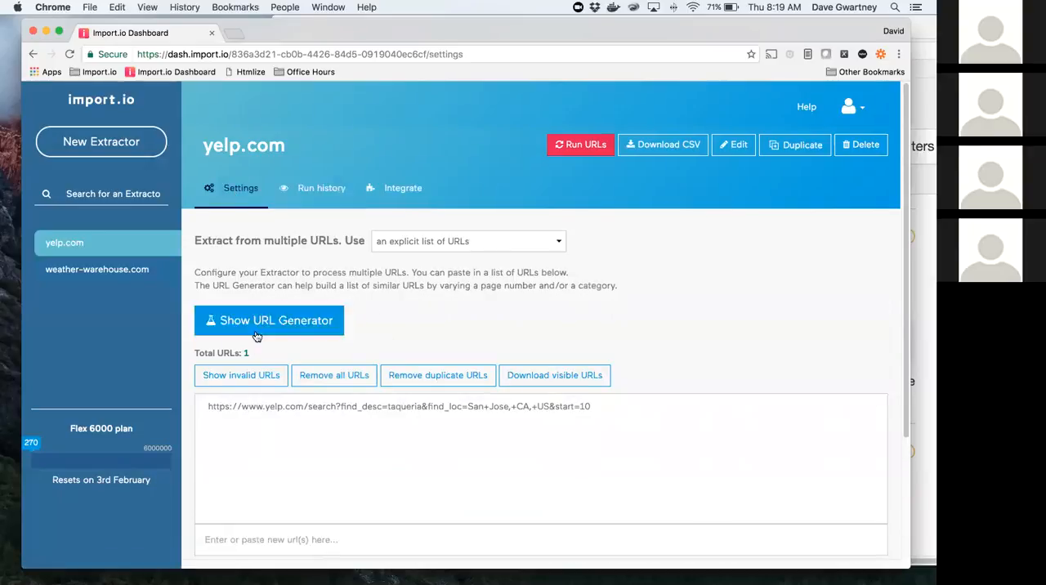
{"action": "left_click", "coordinate": [291, 326]}
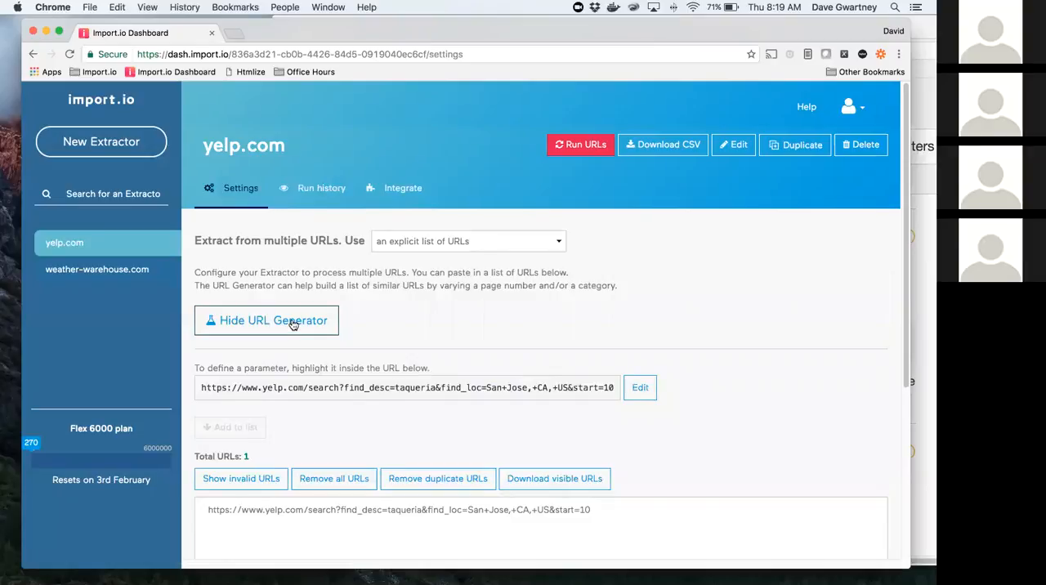
{"action": "double_click", "coordinate": [608, 388]}
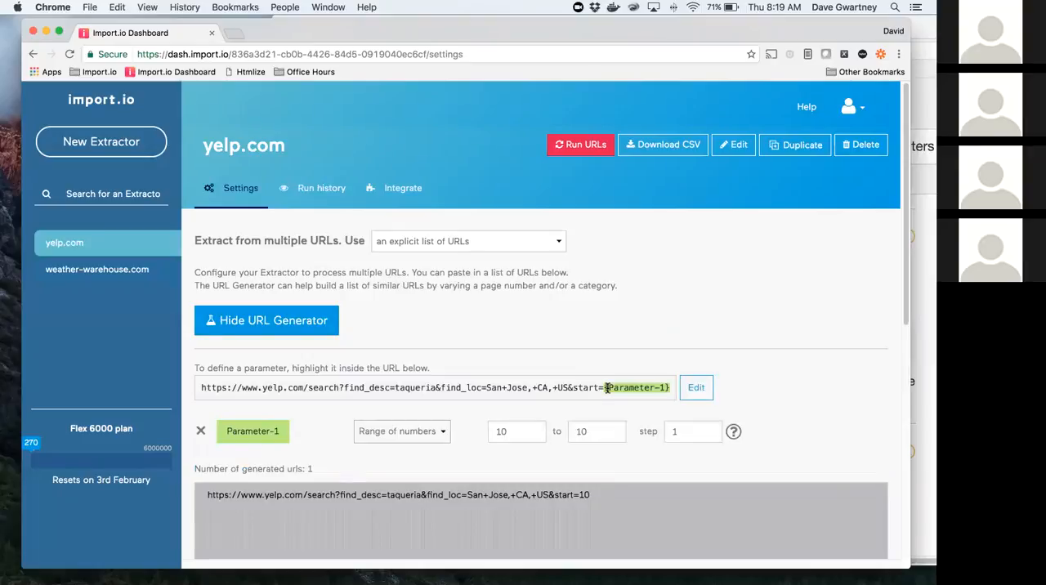
Step: Set the start parameter's number range from 0 to 1000 with a step of 10
{"action": "double_click", "coordinate": [526, 429]}
{"action": "type", "text": "0"}
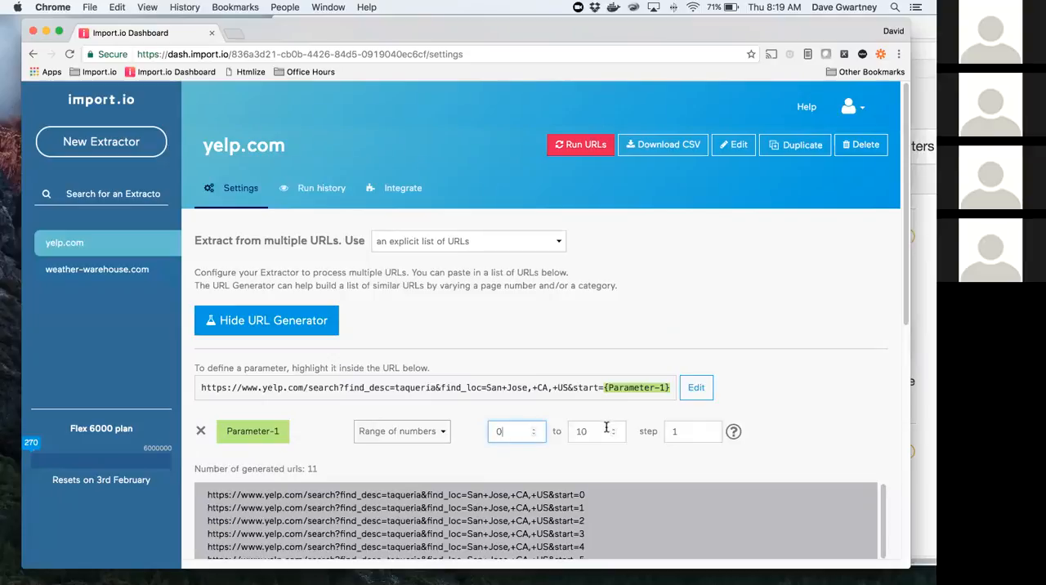
{"action": "left_click", "coordinate": [602, 431]}
{"action": "type", "text": "00"}
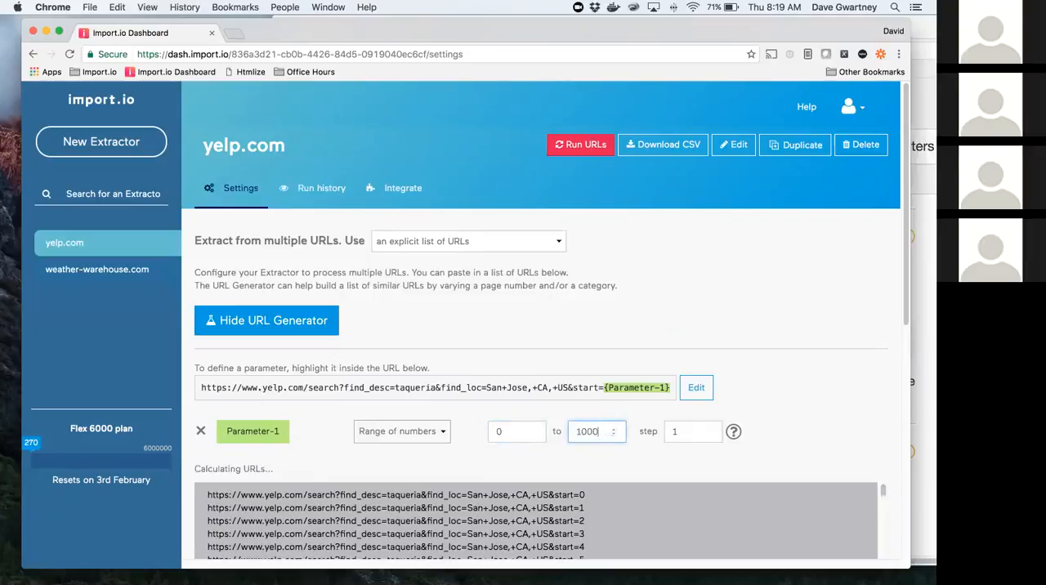
{"action": "left_click", "coordinate": [682, 432]}
{"action": "type", "text": "0"}
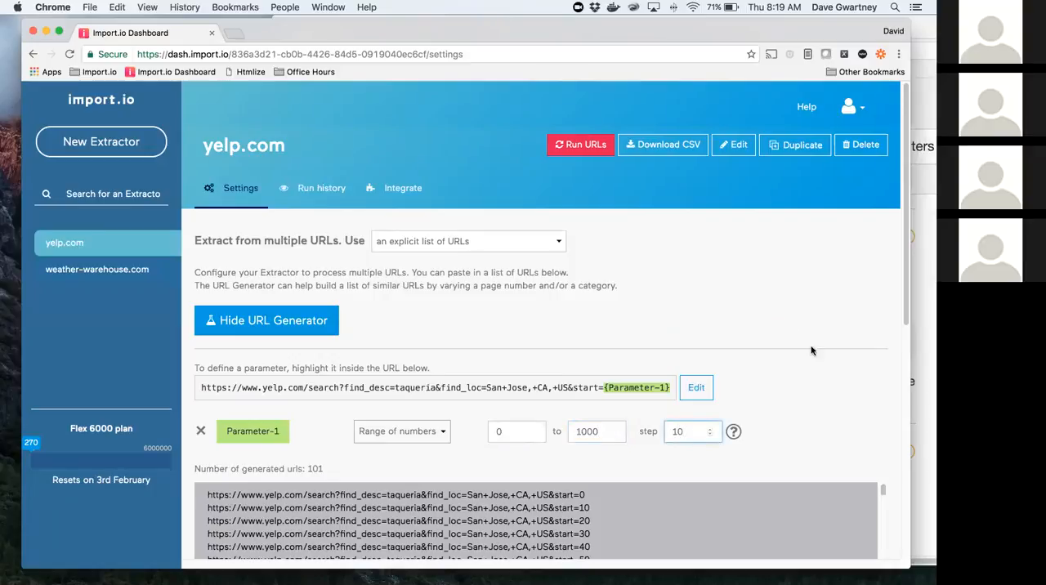
Step: Review the generated URLs, then clear the extractor's existing URL list and add the generated ones in its place
{"action": "scroll", "coordinate": [598, 479], "scroll_direction": "down", "scroll_amount": 3}
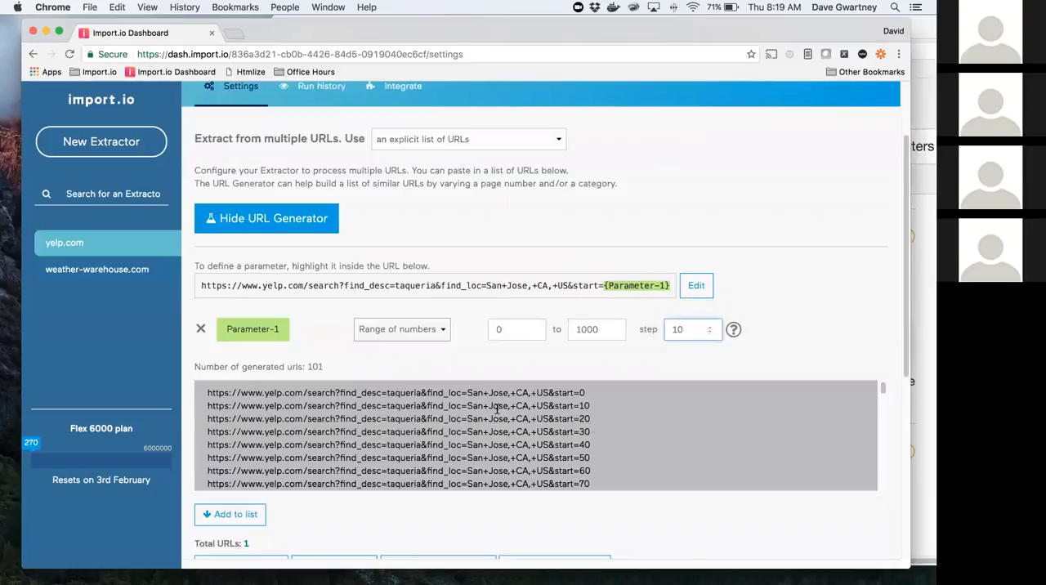
{"action": "scroll", "coordinate": [826, 333], "scroll_direction": "down", "scroll_amount": 2}
{"action": "scroll", "coordinate": [826, 335], "scroll_direction": "down", "scroll_amount": 5}
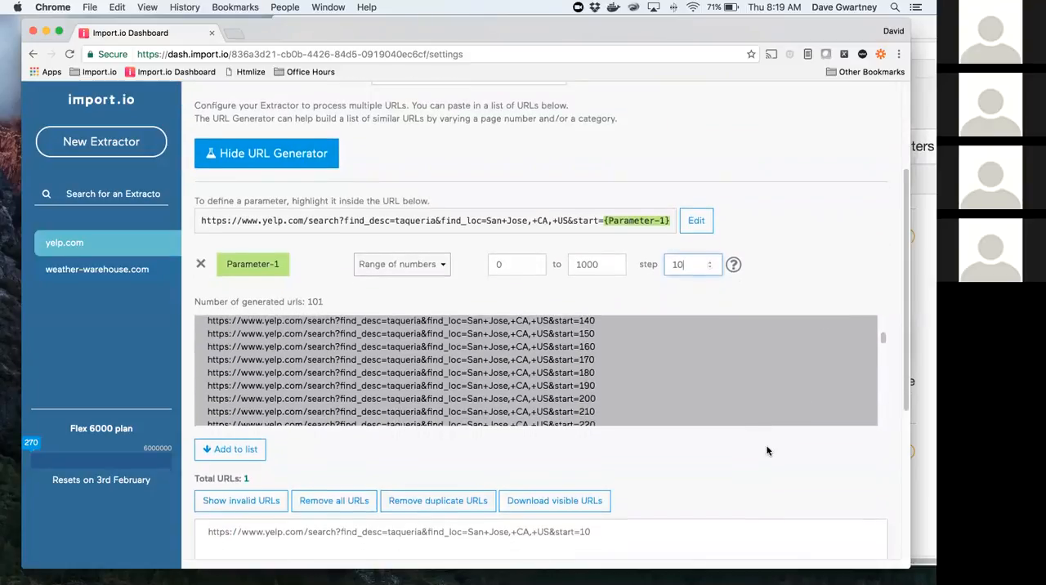
{"action": "scroll", "coordinate": [768, 445], "scroll_direction": "down", "scroll_amount": 3}
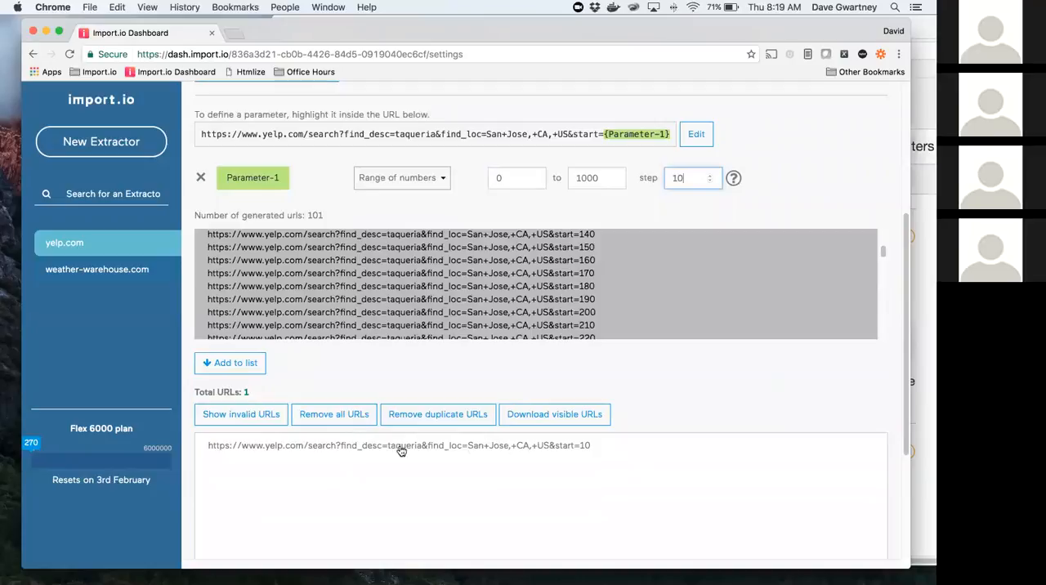
{"action": "left_click", "coordinate": [344, 417]}
{"action": "left_click", "coordinate": [247, 364]}
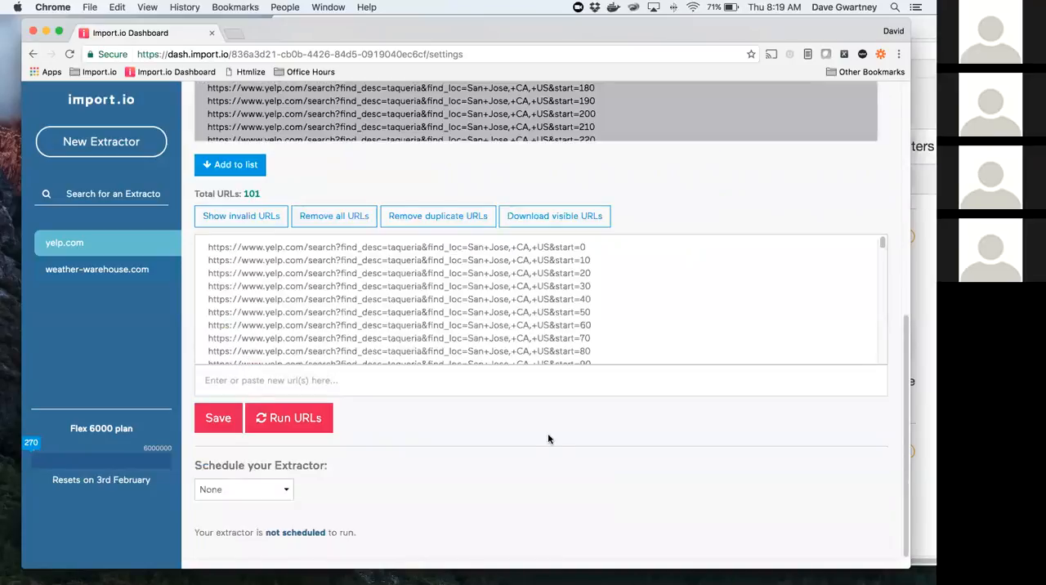
Step: Save the extractor's new URL list and run the extractor on all its URLs
{"action": "scroll", "coordinate": [551, 437], "scroll_direction": "up", "scroll_amount": 2}
{"action": "left_click", "coordinate": [215, 490]}
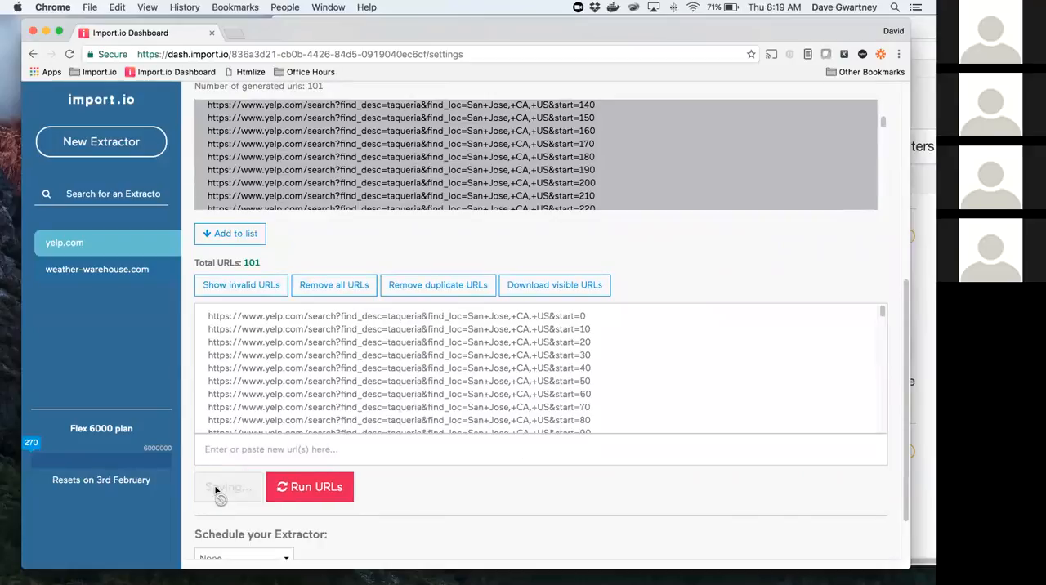
{"action": "scroll", "coordinate": [577, 362], "scroll_direction": "up", "scroll_amount": 10}
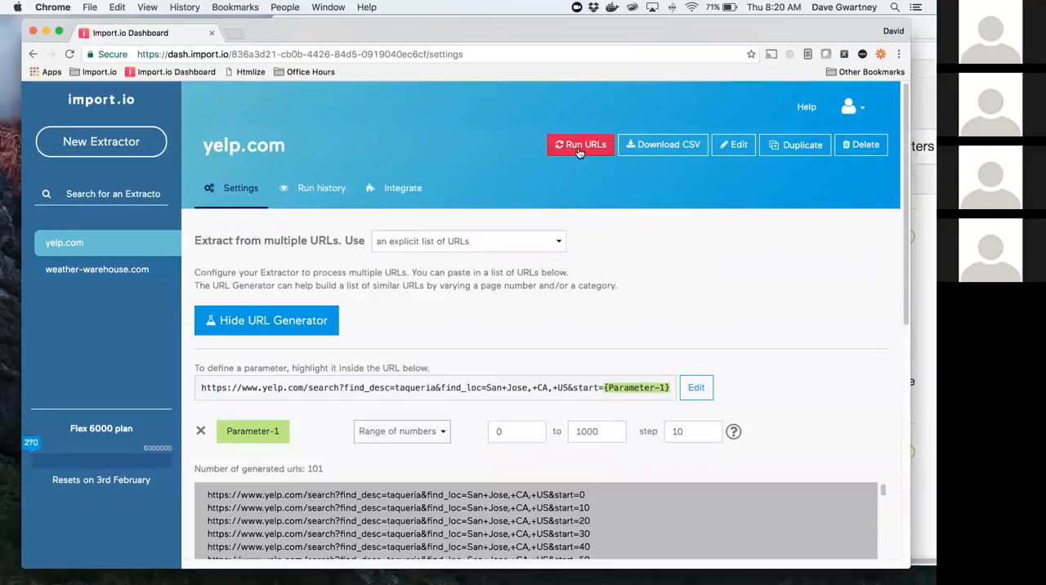
{"action": "left_click", "coordinate": [579, 147]}
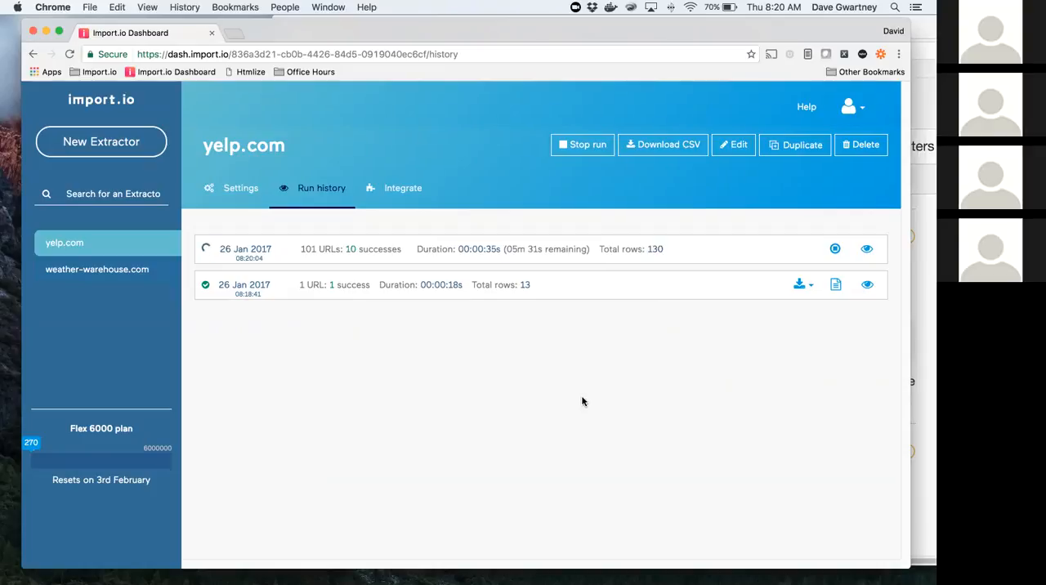
Step: Switch to the slide presentation and advance to the Extractor Chaining slide
{"action": "mouse_move", "coordinate": [442, 34]}
{"action": "left_mouse_down"}
{"action": "mouse_move", "coordinate": [460, 78]}
{"action": "mouse_move", "coordinate": [455, 42]}
{"action": "left_mouse_up"}
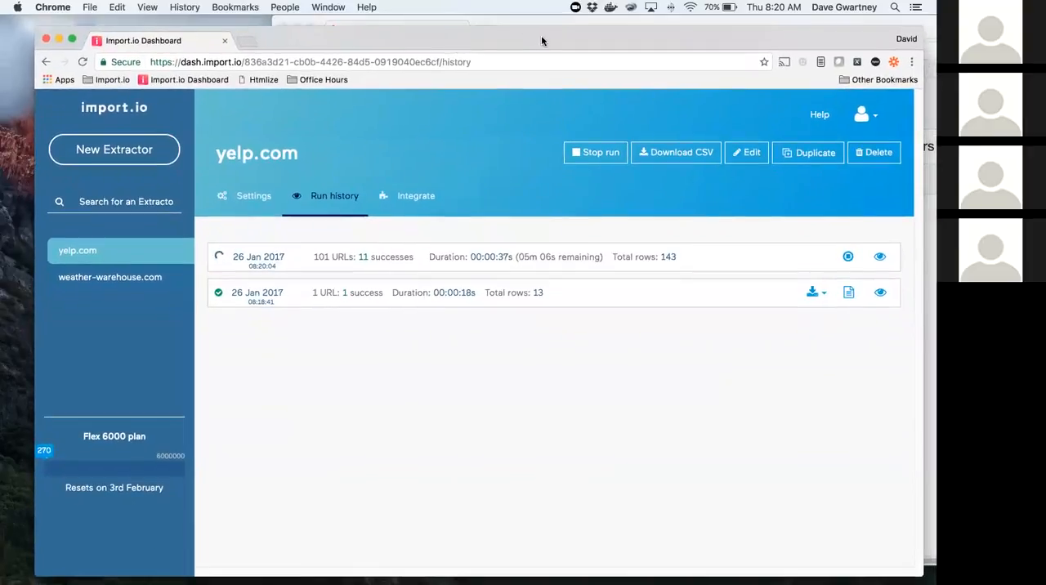
{"action": "key", "text": "super+Tab"}
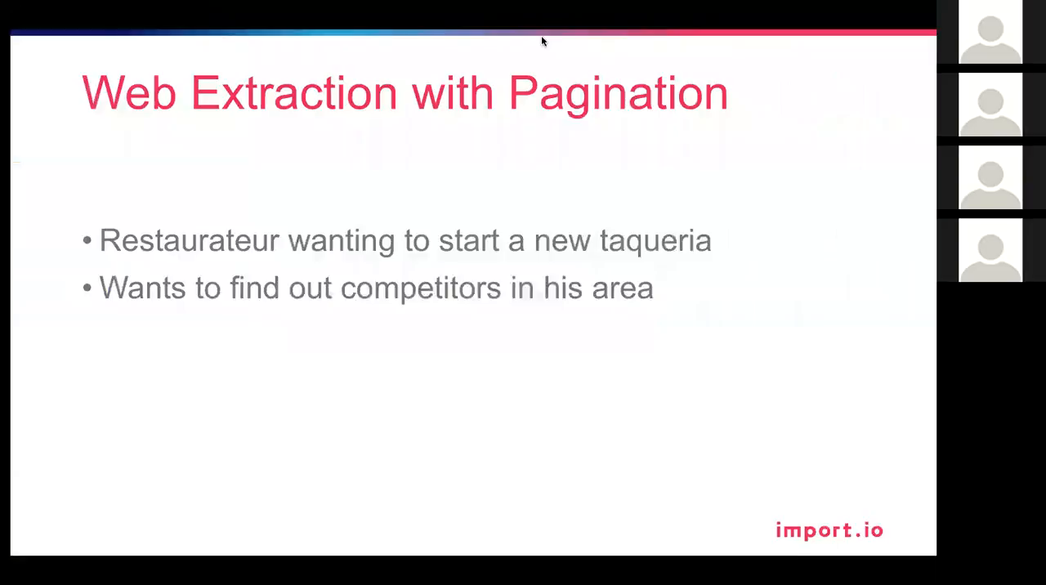
{"action": "key", "text": "Right"}
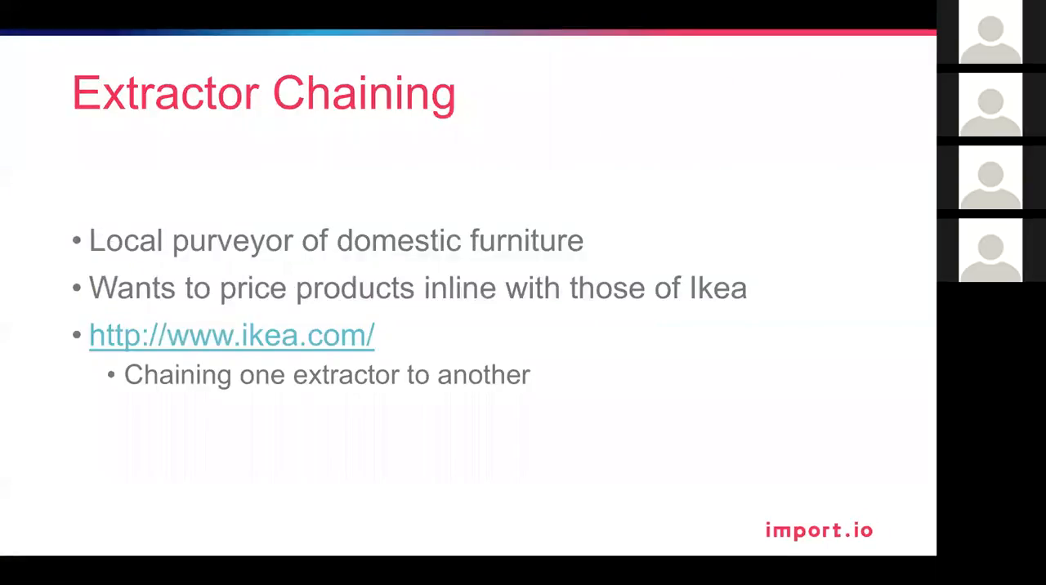
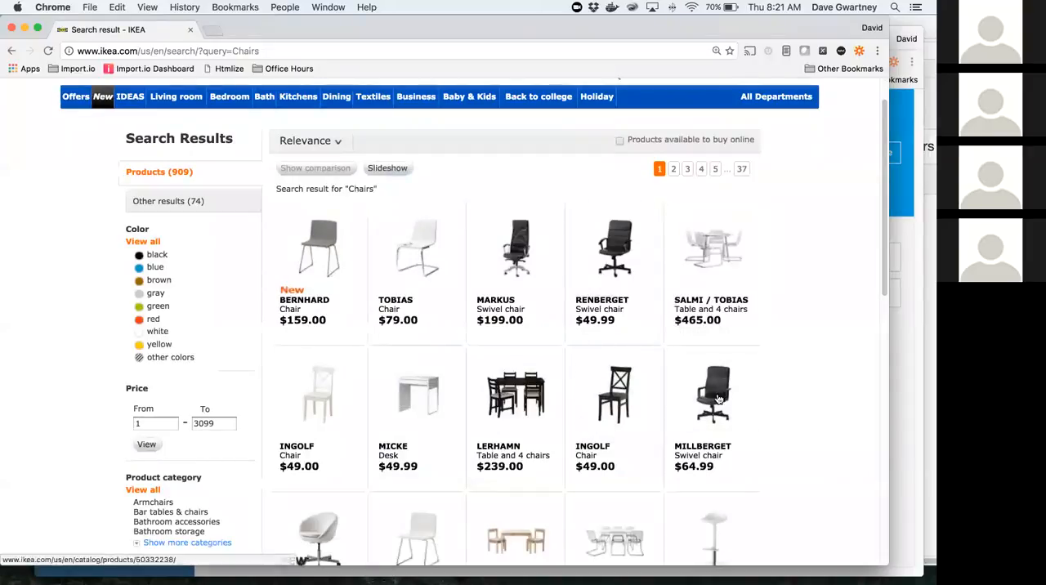
Step: Open the BERNHARD chair's product page from the IKEA chair search results, then return to the results
{"action": "scroll", "coordinate": [353, 384], "scroll_direction": "down", "scroll_amount": 2}
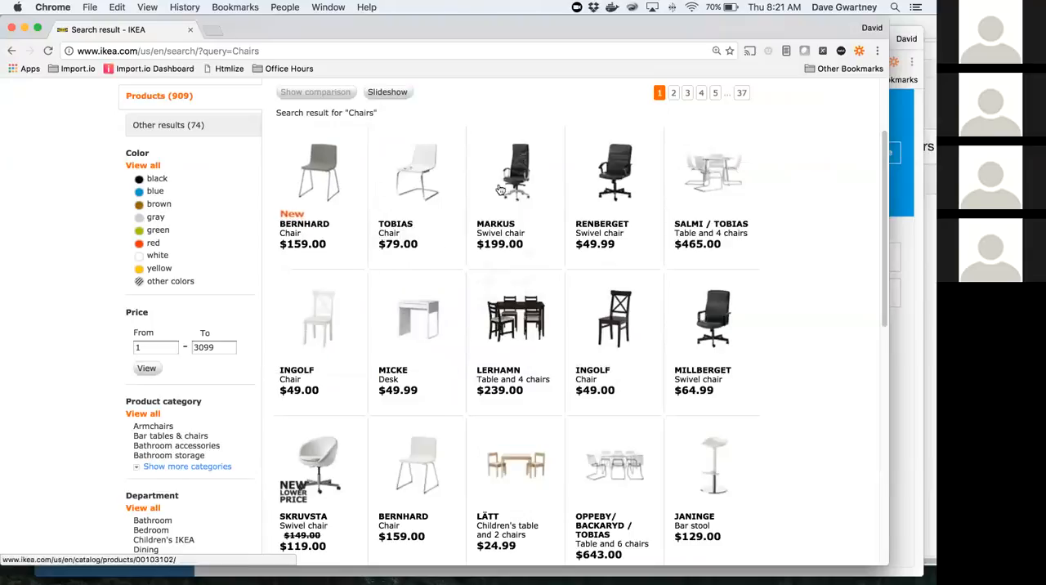
{"action": "left_click", "coordinate": [311, 181]}
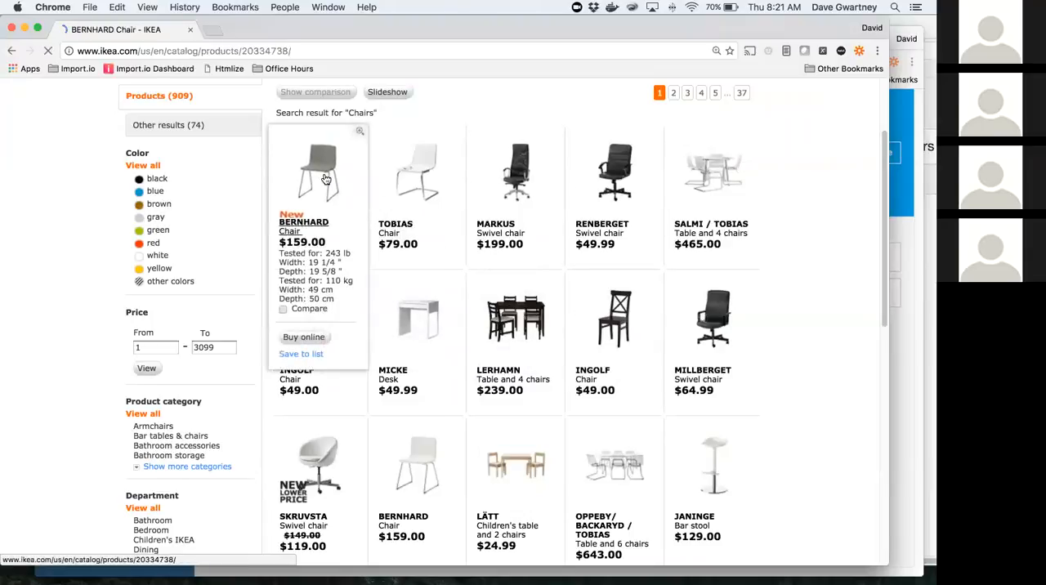
{"action": "left_click", "coordinate": [11, 51]}
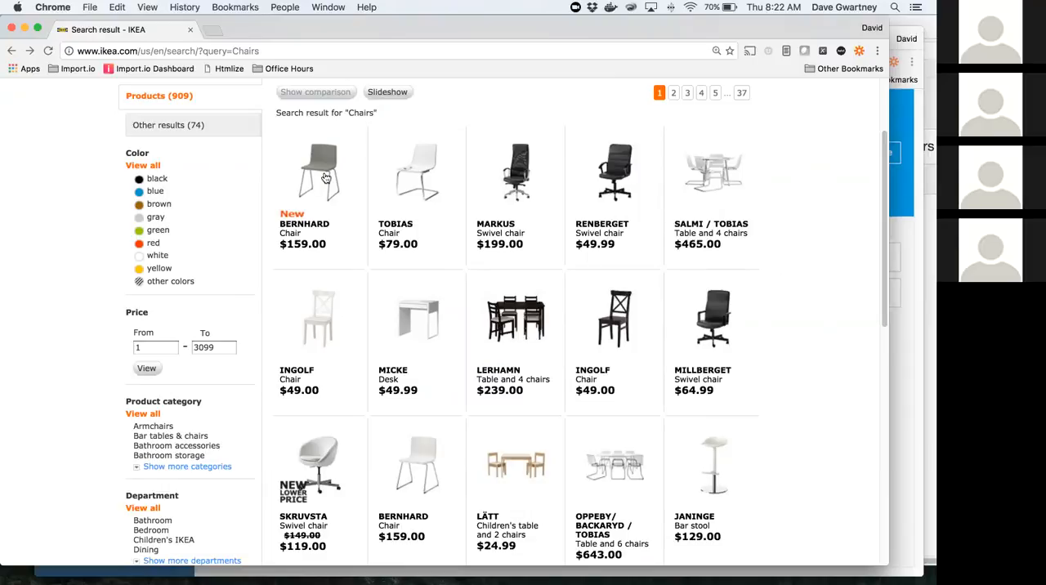
Step: Copy the IKEA chairs search URL and create a new Import.io extractor from it
{"action": "left_click", "coordinate": [276, 49]}
{"action": "key", "text": "super+c"}
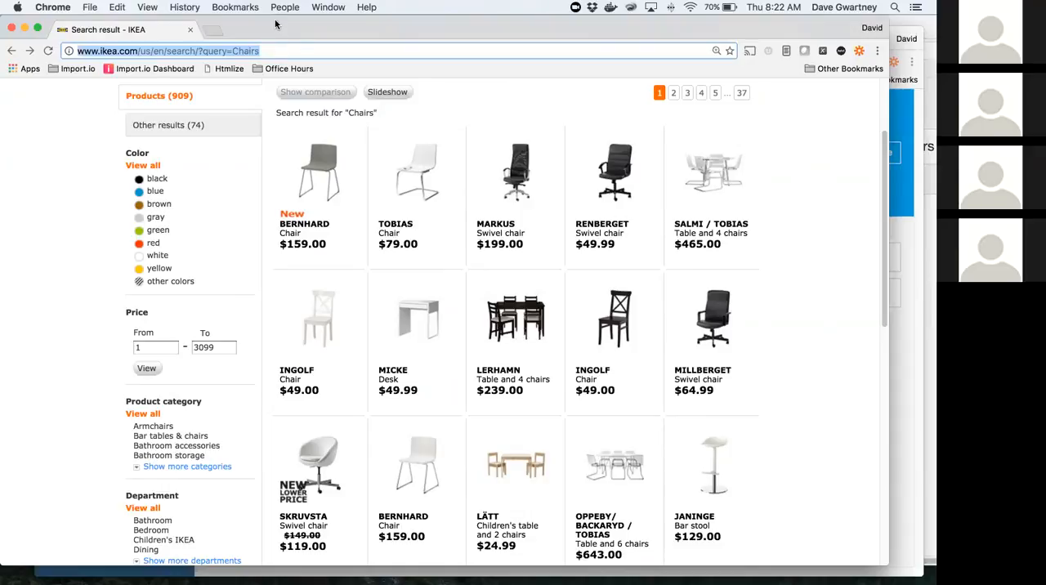
{"action": "left_click_drag", "start_coordinate": [275, 25], "coordinate": [280, 30]}
{"action": "left_click_drag", "start_coordinate": [535, 83], "coordinate": [675, 86]}
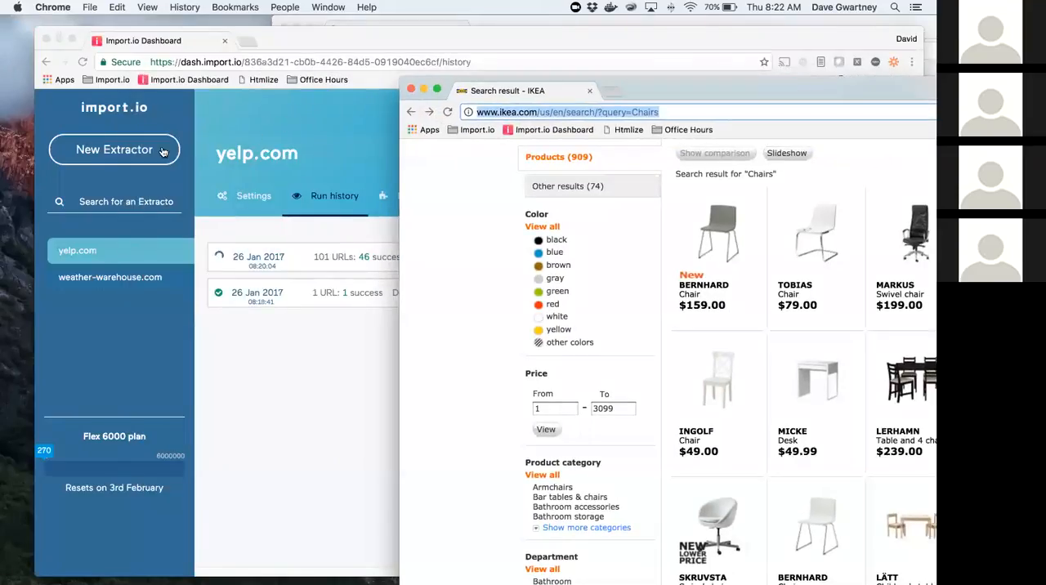
{"action": "left_click", "coordinate": [150, 151]}
{"action": "left_click", "coordinate": [150, 149]}
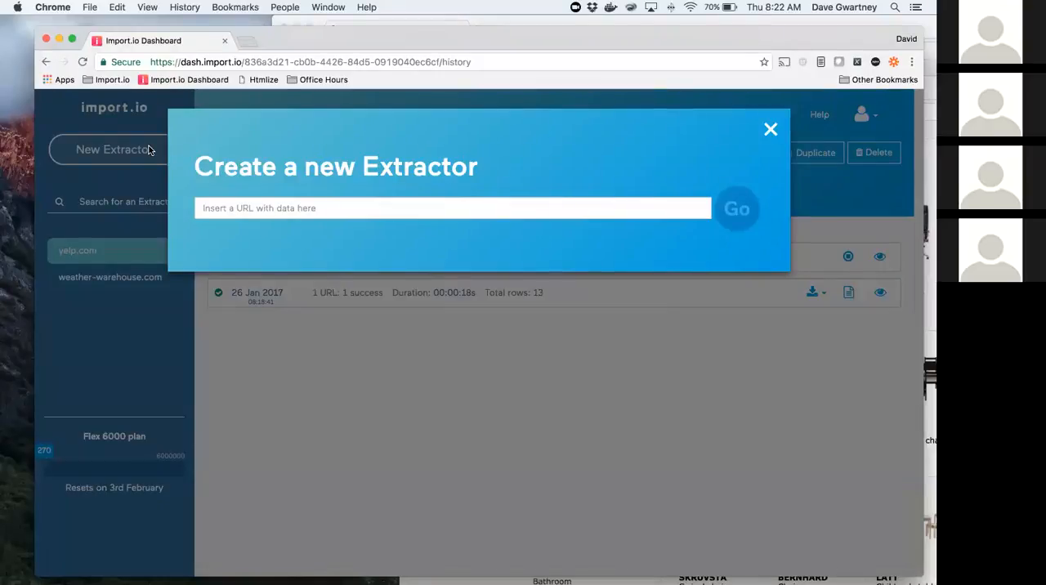
{"action": "left_click", "coordinate": [259, 211]}
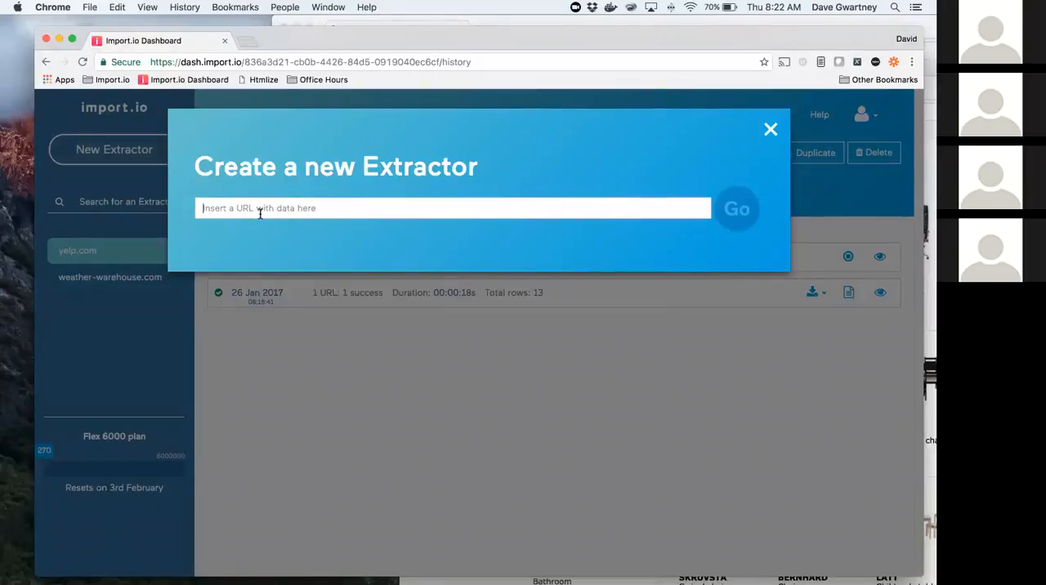
{"action": "key", "text": "super+v"}
{"action": "left_click", "coordinate": [726, 211]}
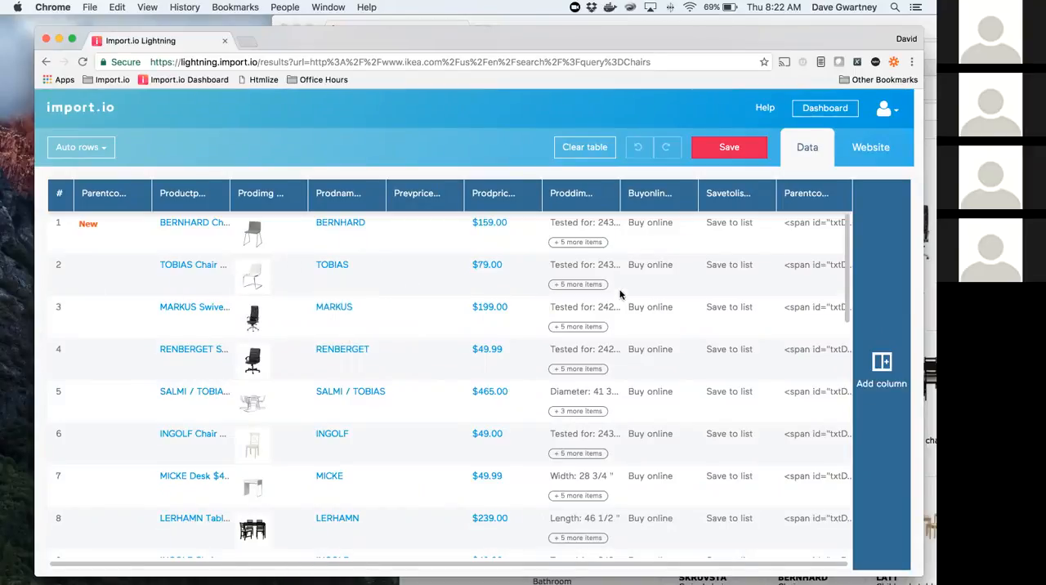
Step: Clear the automatically extracted table and rename the remaining empty column "product link"
{"action": "left_click", "coordinate": [584, 147]}
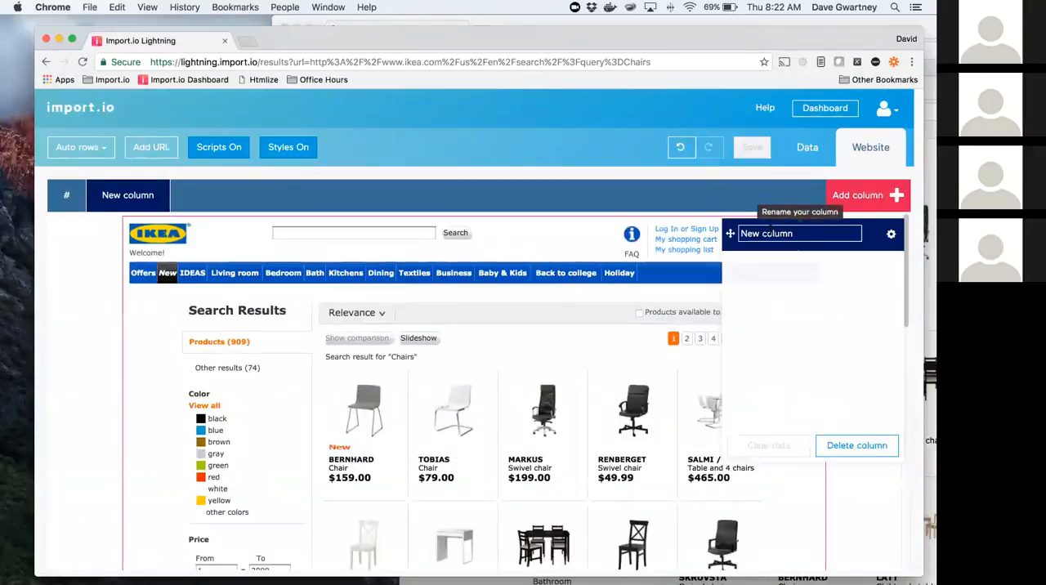
{"action": "left_click", "coordinate": [769, 233]}
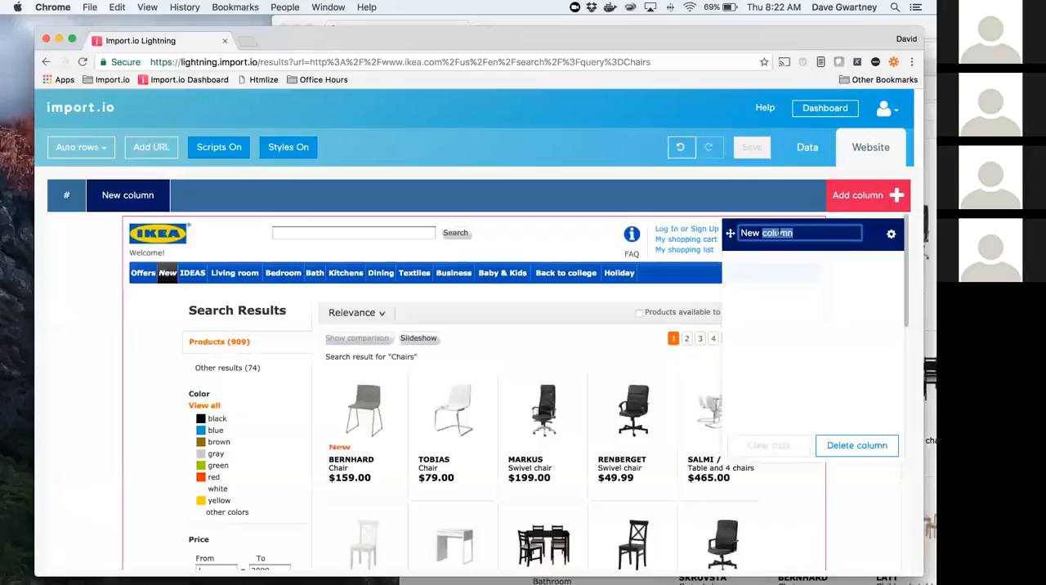
{"action": "key", "text": "Right"}
{"action": "key", "text": "BackSpace"}
{"action": "key", "text": "BackSpace"}
{"action": "key", "text": "BackSpace"}
{"action": "key", "text": "BackSpace"}
{"action": "key", "text": "BackSpace"}
{"action": "key", "text": "BackSpace"}
{"action": "key", "text": "BackSpace"}
{"action": "key", "text": "BackSpace"}
{"action": "key", "text": "BackSpace"}
{"action": "key", "text": "BackSpace"}
{"action": "type", "text": "product"}
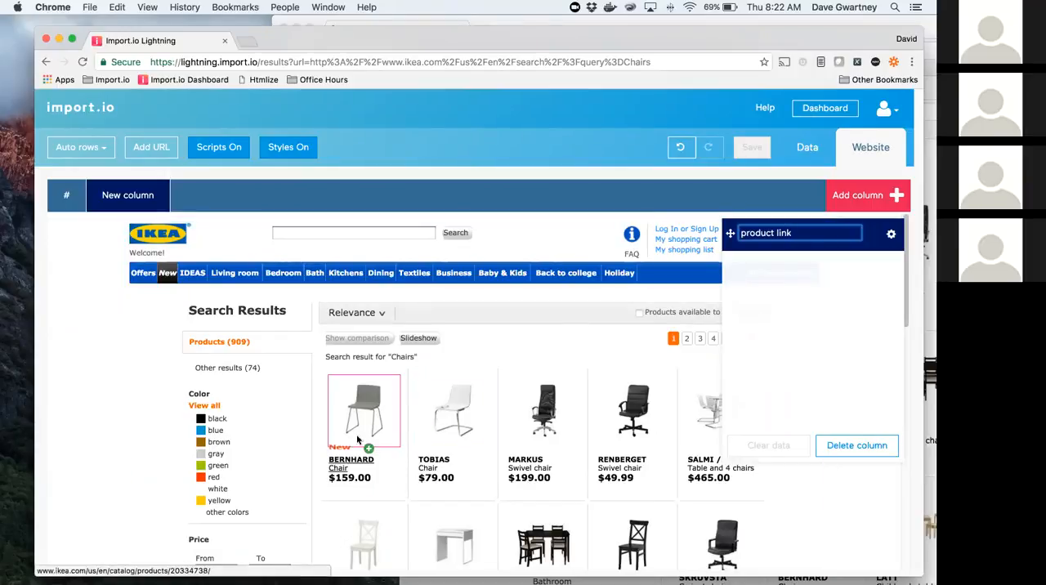
Step: Train the product link column on the BERNHARD and TOBIAS names, including link URLs, and check the matches down the page
{"action": "left_click", "coordinate": [356, 461]}
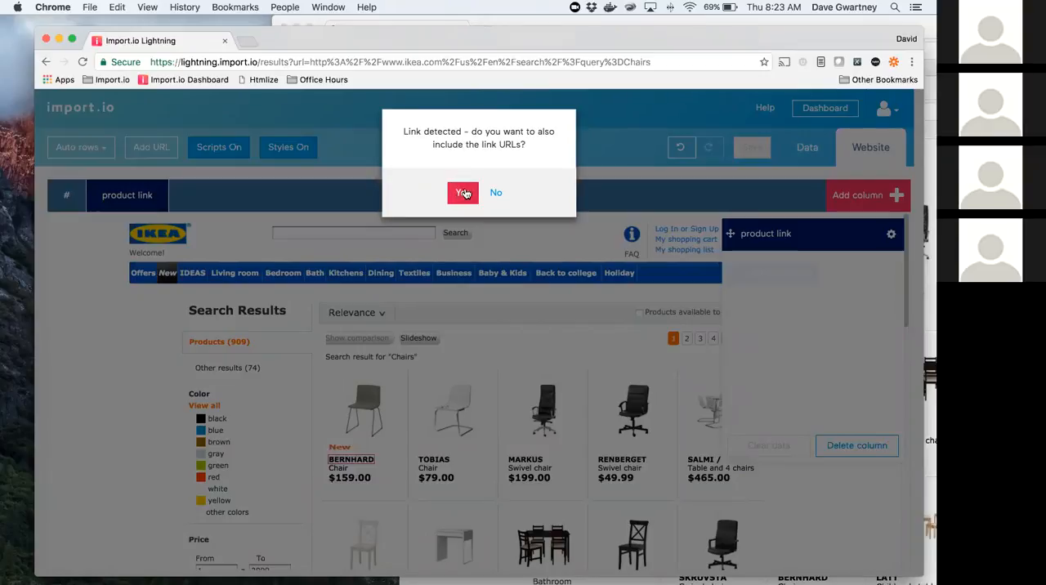
{"action": "left_click", "coordinate": [464, 193]}
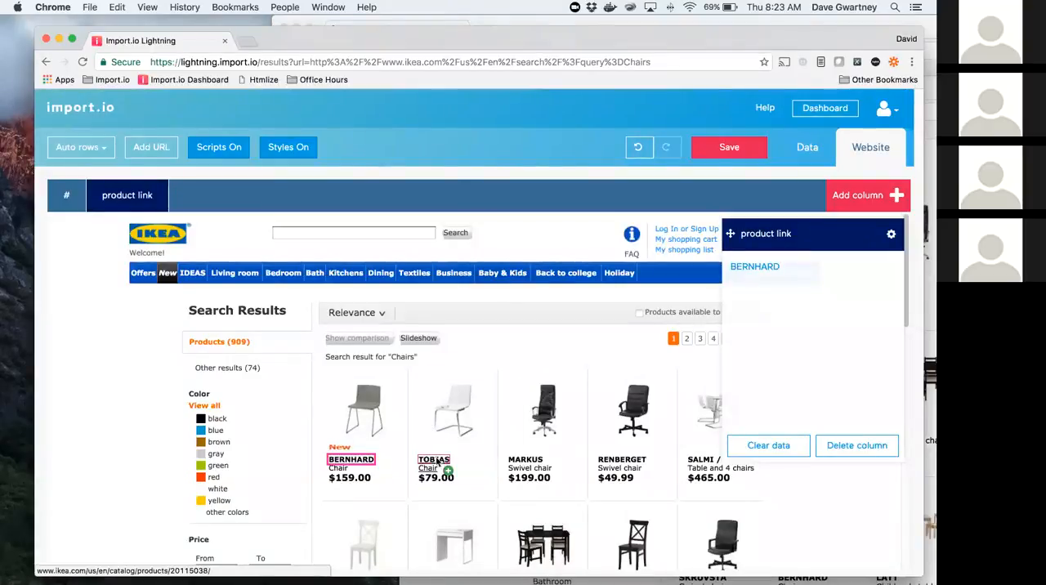
{"action": "left_click", "coordinate": [474, 463]}
{"action": "scroll", "coordinate": [532, 464], "scroll_direction": "down", "scroll_amount": 10}
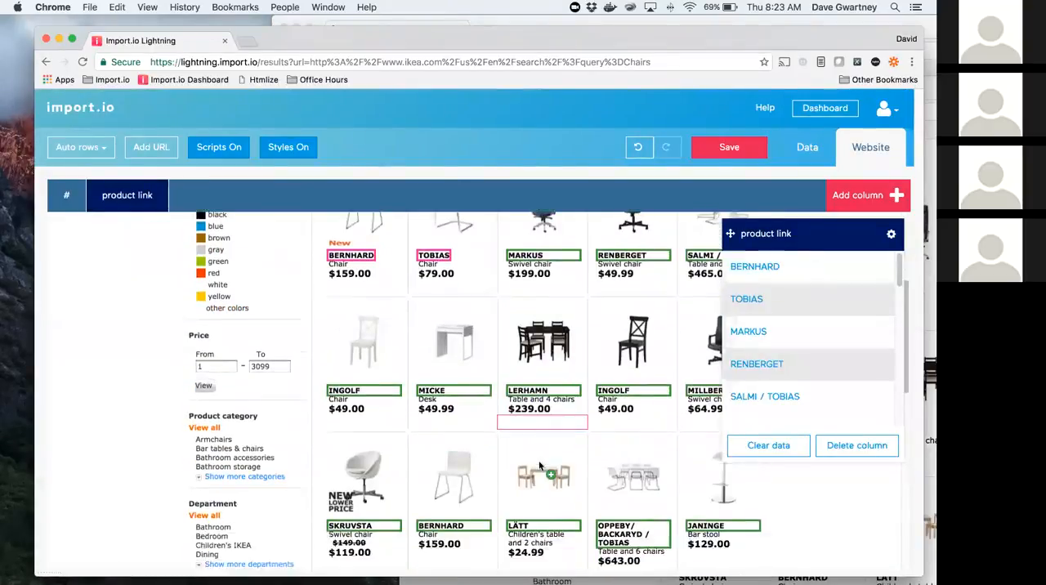
{"action": "scroll", "coordinate": [539, 466], "scroll_direction": "down", "scroll_amount": 4}
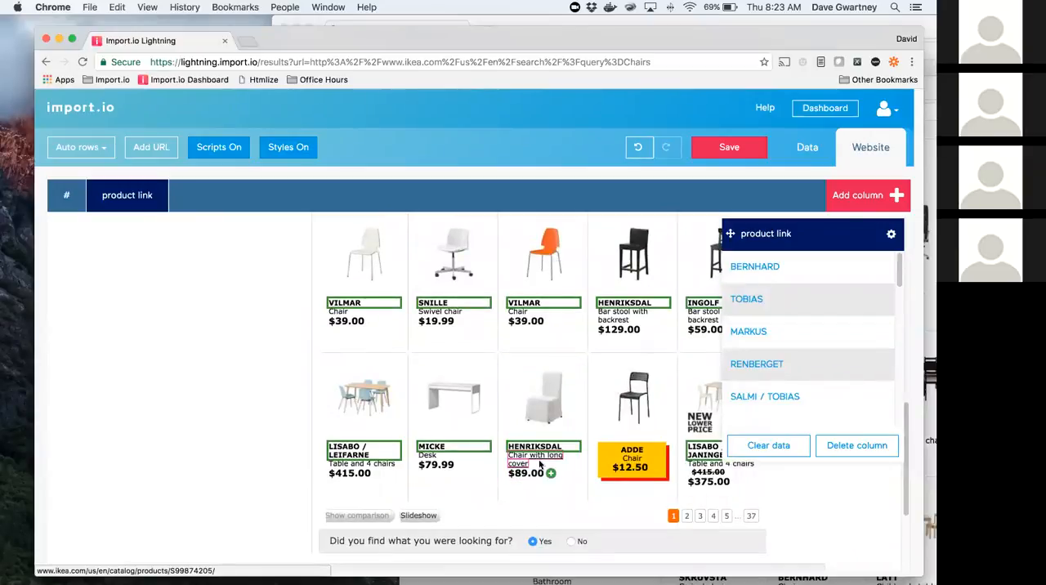
{"action": "scroll", "coordinate": [466, 419], "scroll_direction": "up", "scroll_amount": 6}
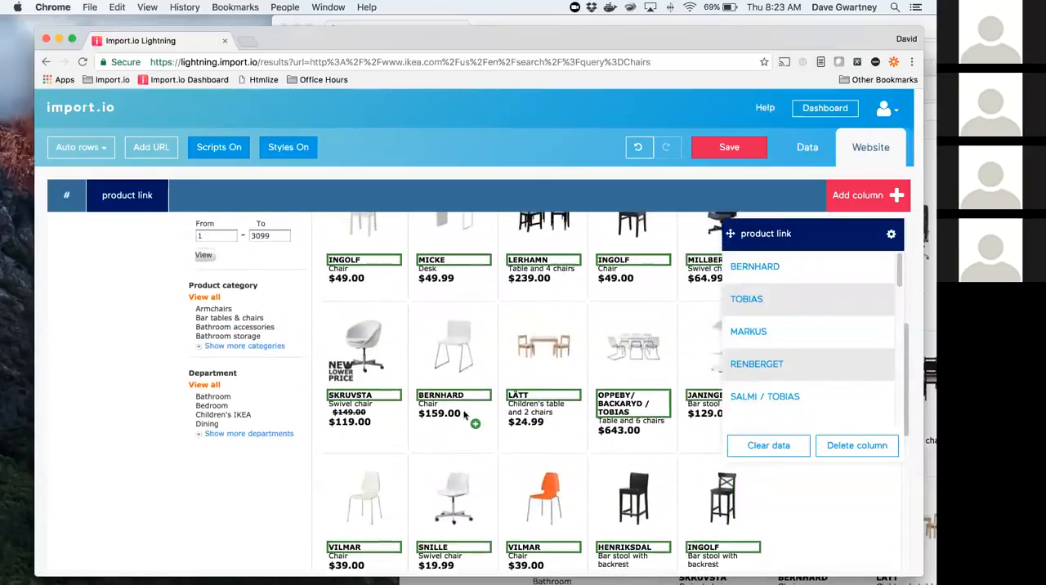
Step: Save the ikea.com extractor and run it on its search URL
{"action": "left_click", "coordinate": [733, 149]}
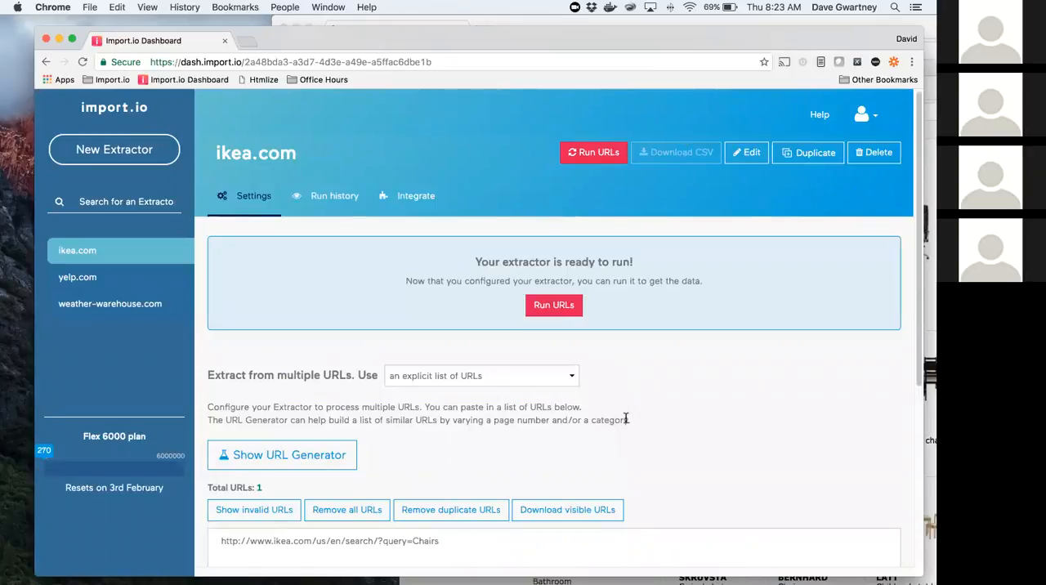
{"action": "left_click", "coordinate": [586, 153]}
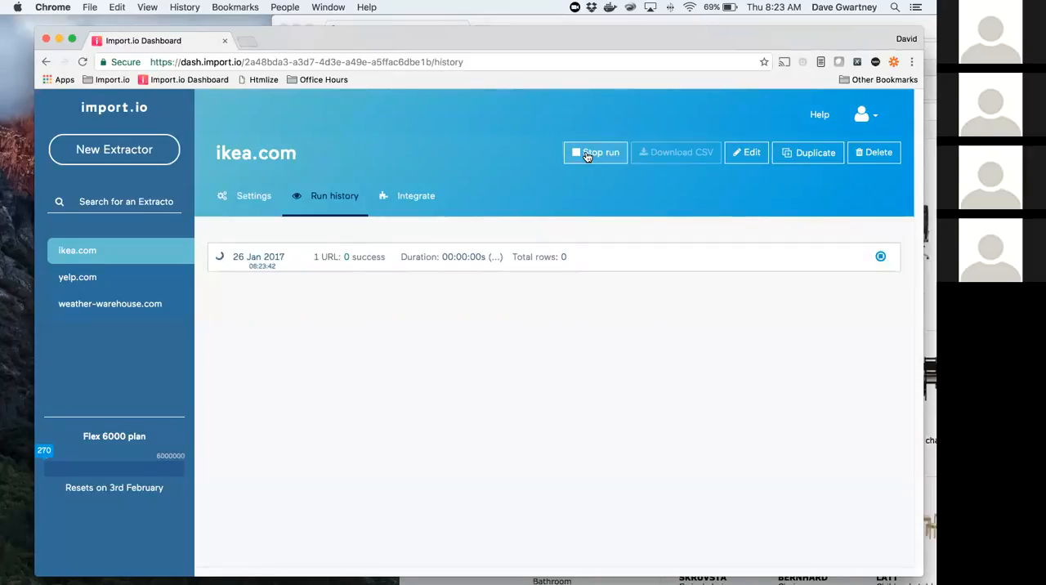
{"action": "left_click", "coordinate": [586, 155]}
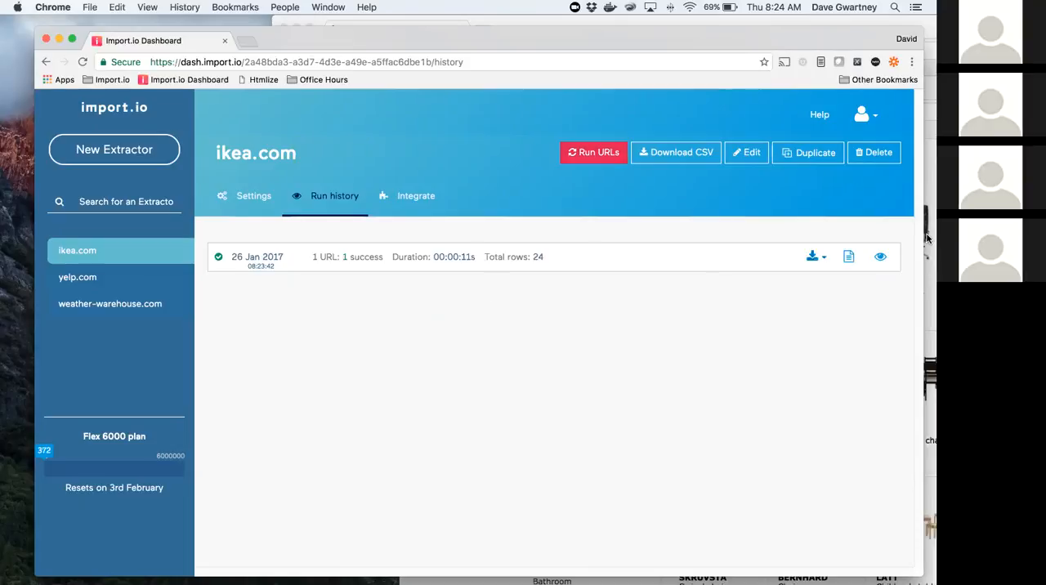
Step: Preview the completed run's data and open the JANINGE bar stool's product page from its link
{"action": "left_click", "coordinate": [881, 257]}
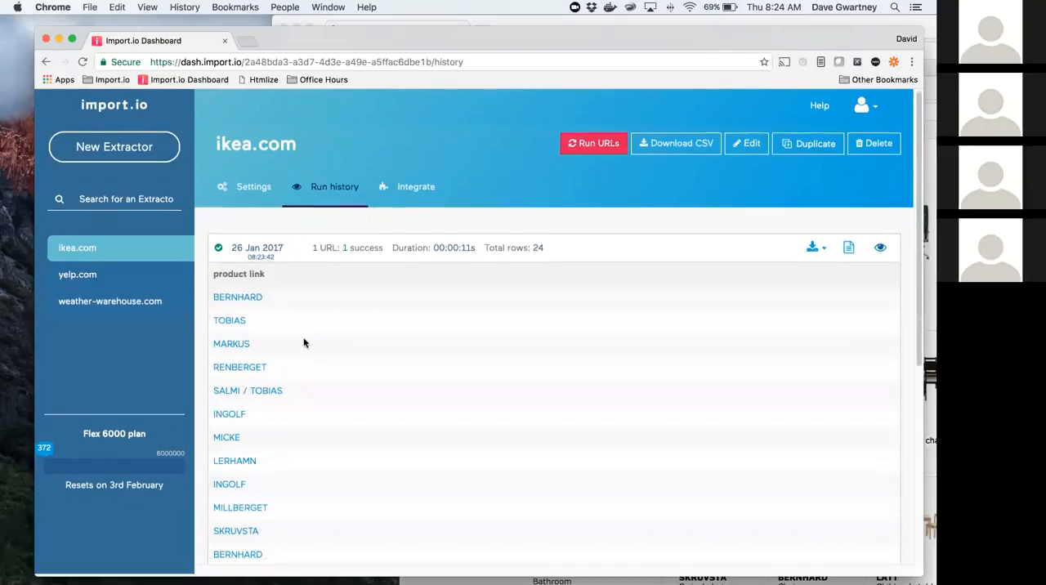
{"action": "scroll", "coordinate": [306, 344], "scroll_direction": "down", "scroll_amount": 5}
{"action": "left_click", "coordinate": [234, 271]}
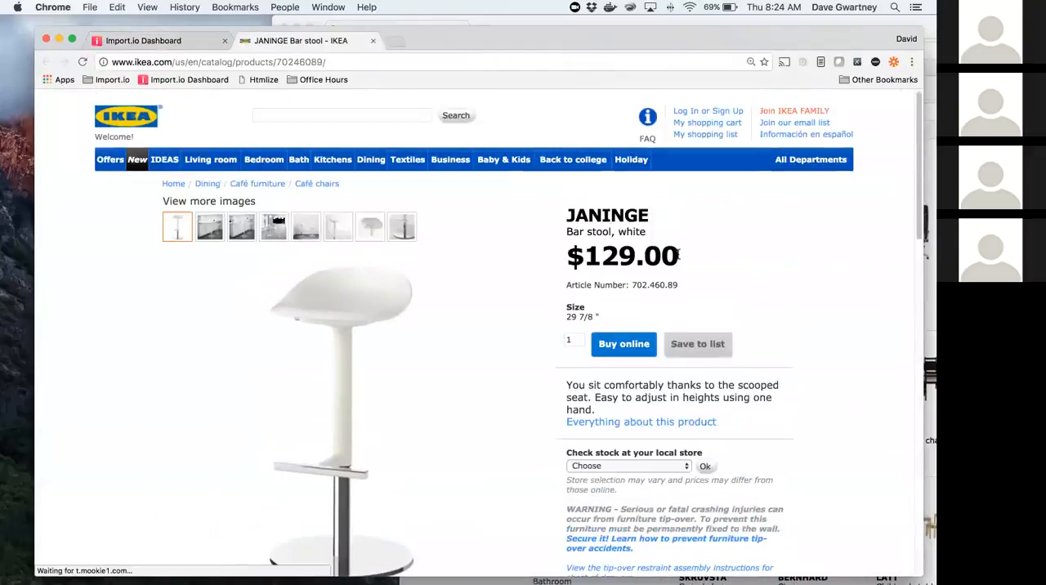
Step: Copy the JANINGE product page URL and create a second extractor from it in the Import.io dashboard
{"action": "left_click", "coordinate": [348, 61]}
{"action": "key", "text": "super+c"}
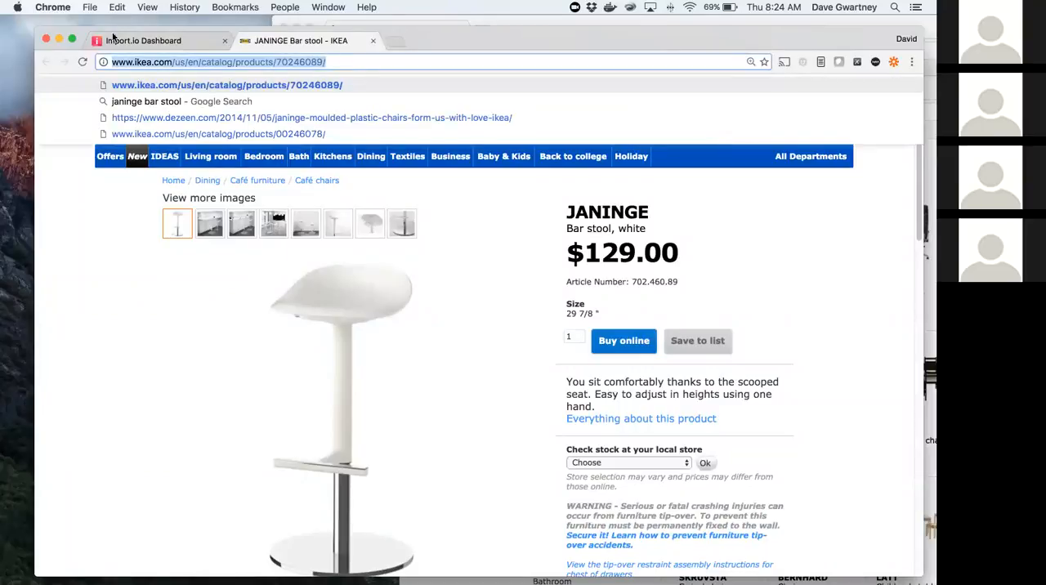
{"action": "left_click", "coordinate": [143, 40]}
{"action": "left_click", "coordinate": [118, 155]}
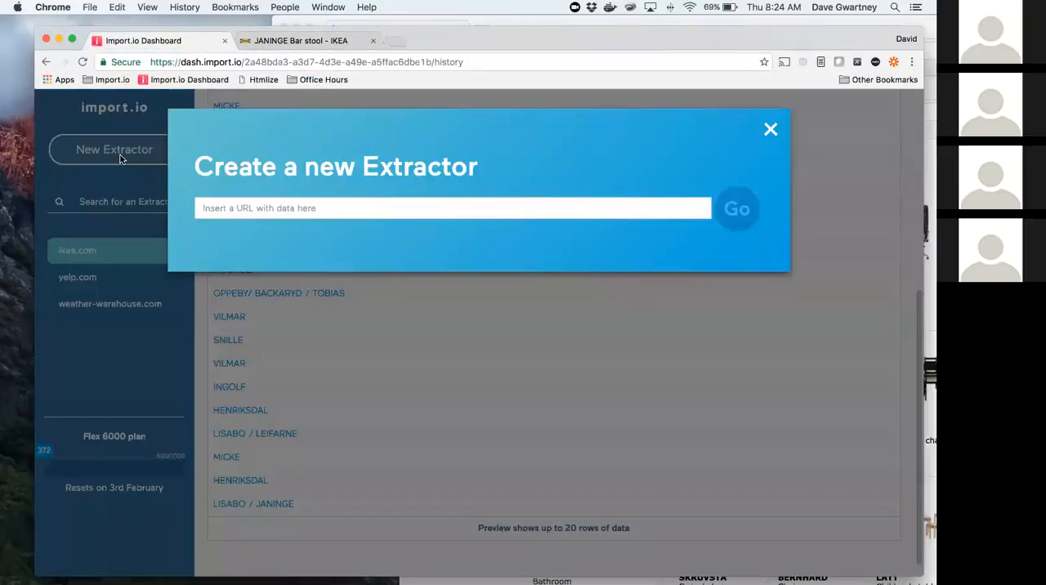
{"action": "left_click", "coordinate": [301, 214]}
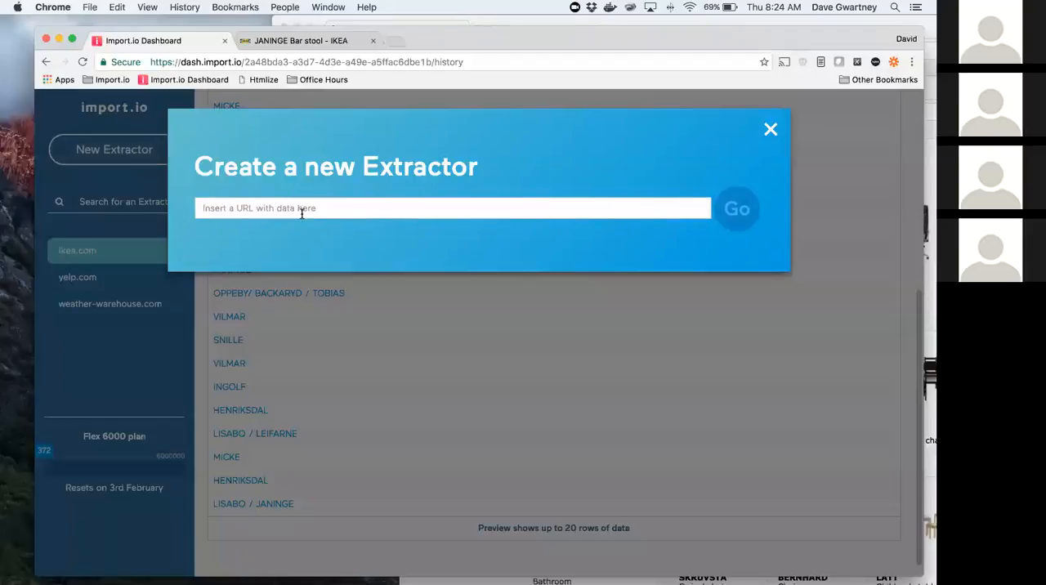
{"action": "key", "text": "super+v"}
{"action": "left_click", "coordinate": [739, 212]}
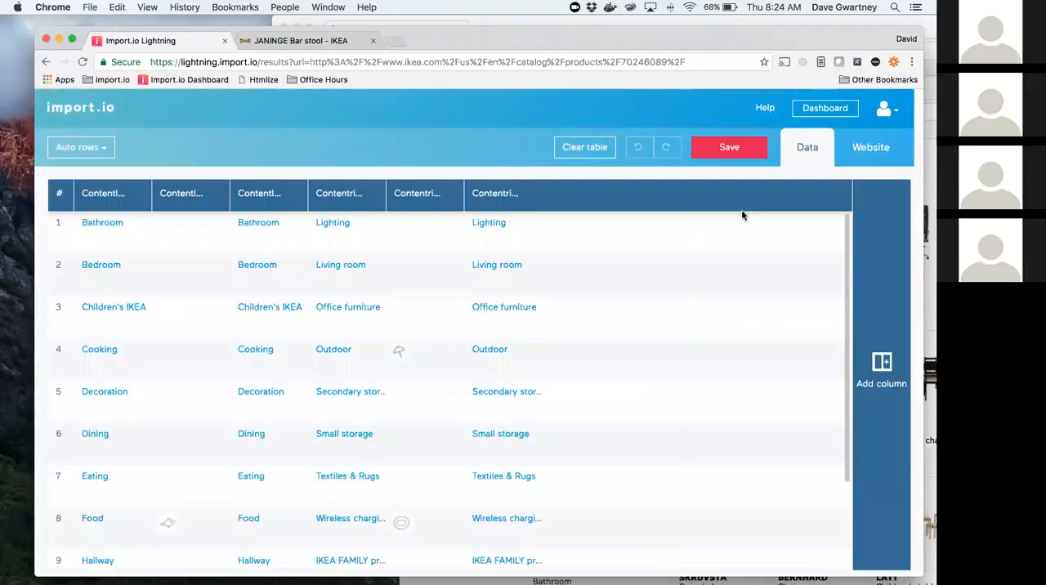
Step: Switch to the website view, clear the automatically extracted table, and rename the remaining column "name"
{"action": "left_click", "coordinate": [874, 147]}
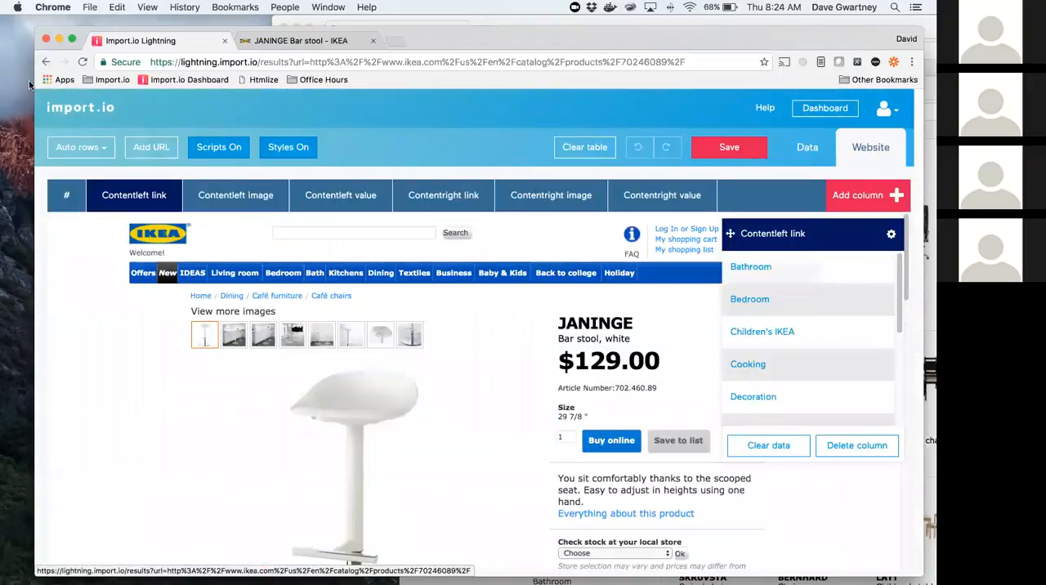
{"action": "left_click", "coordinate": [592, 146]}
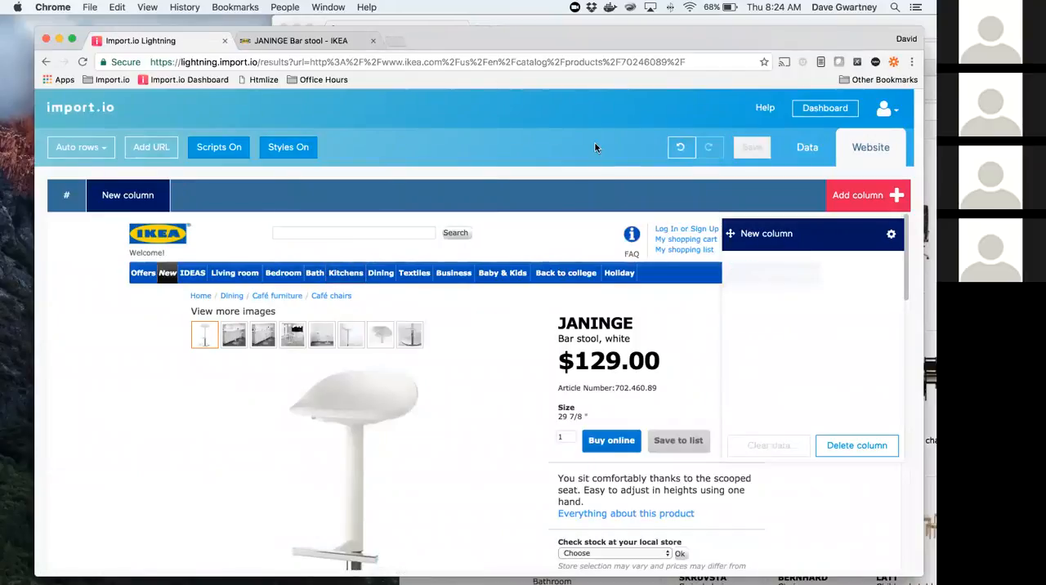
{"action": "left_click", "coordinate": [768, 234]}
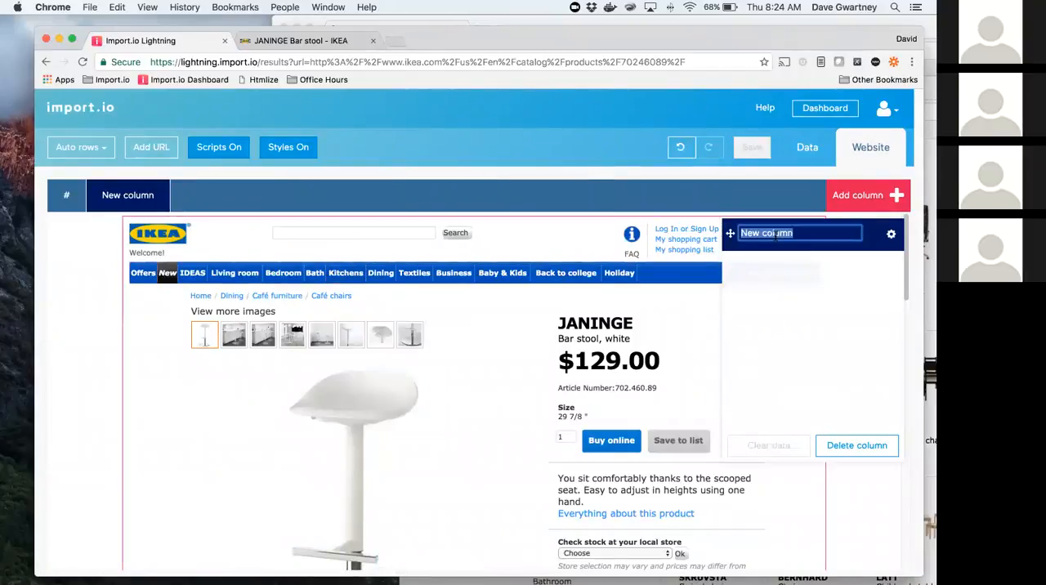
{"action": "type", "text": "name"}
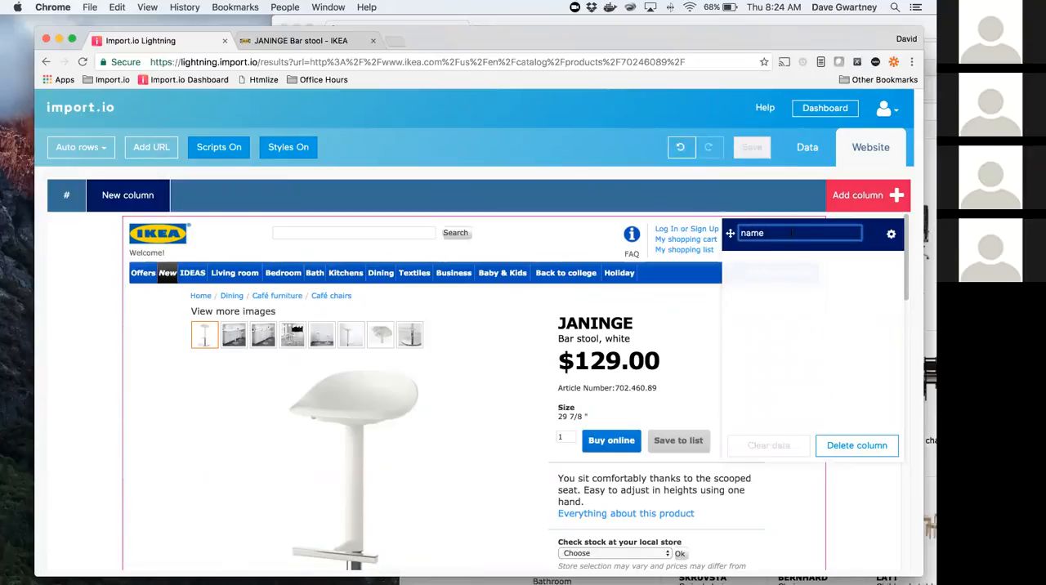
Step: Add two columns named "description" and "price" to the product extractor
{"action": "left_click", "coordinate": [834, 204]}
{"action": "type", "text": "des"}
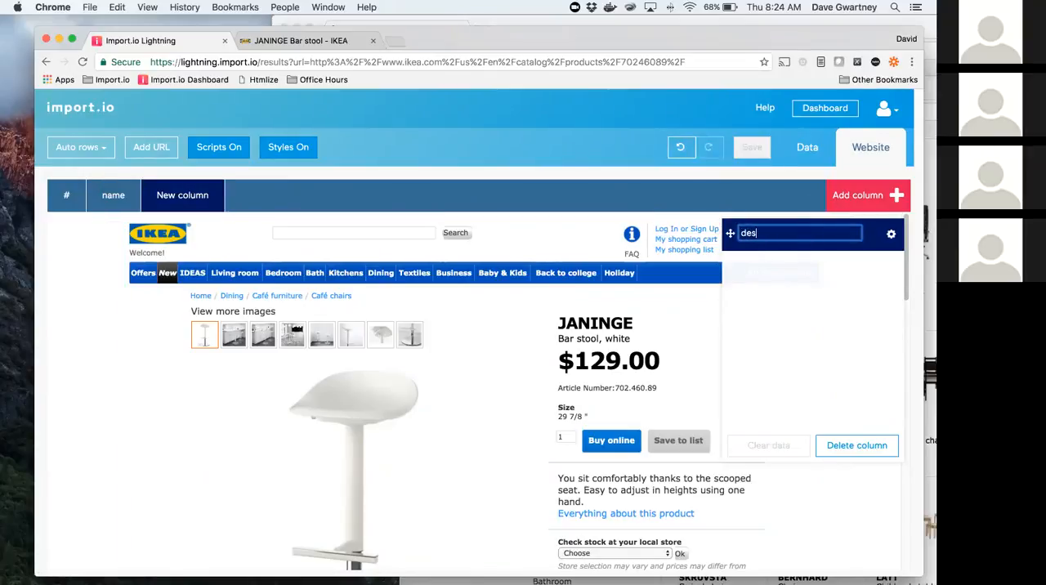
{"action": "type", "text": "cription"}
{"action": "left_click", "coordinate": [868, 195]}
{"action": "type", "text": "price"}
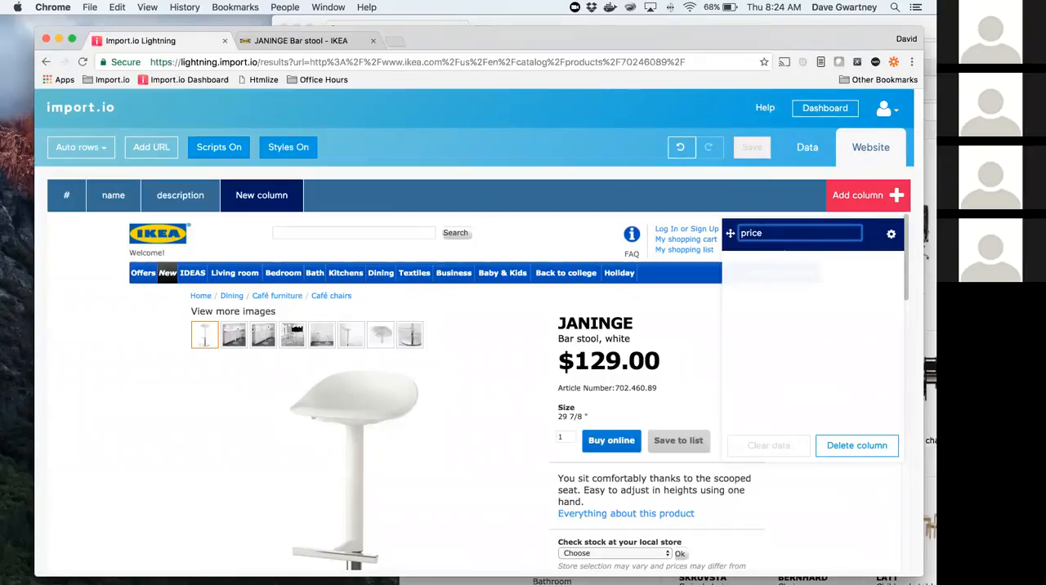
{"action": "key", "text": "Return"}
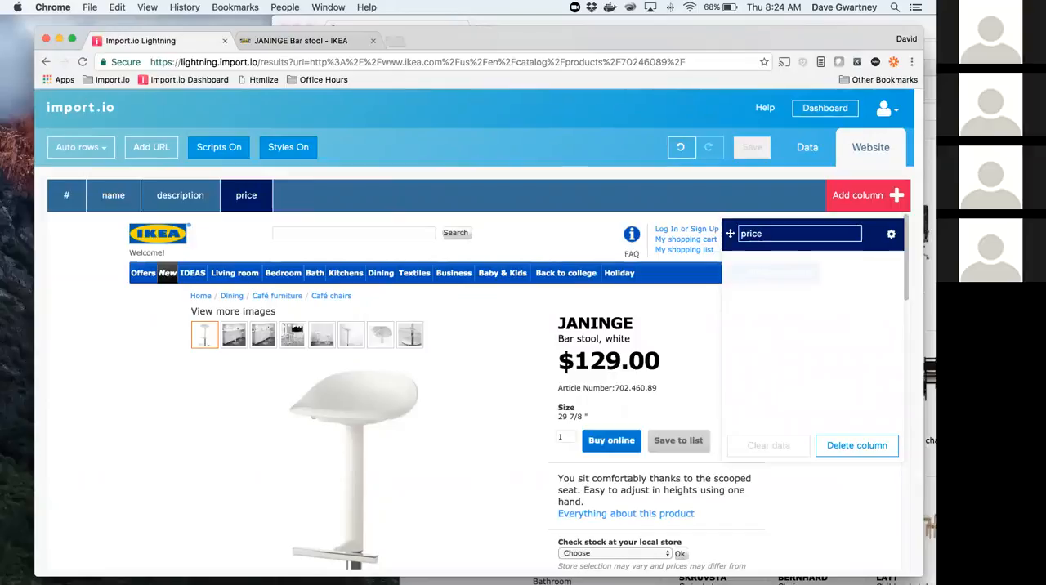
Step: Add a fourth column named "article number" to the product extractor
{"action": "left_click", "coordinate": [855, 199]}
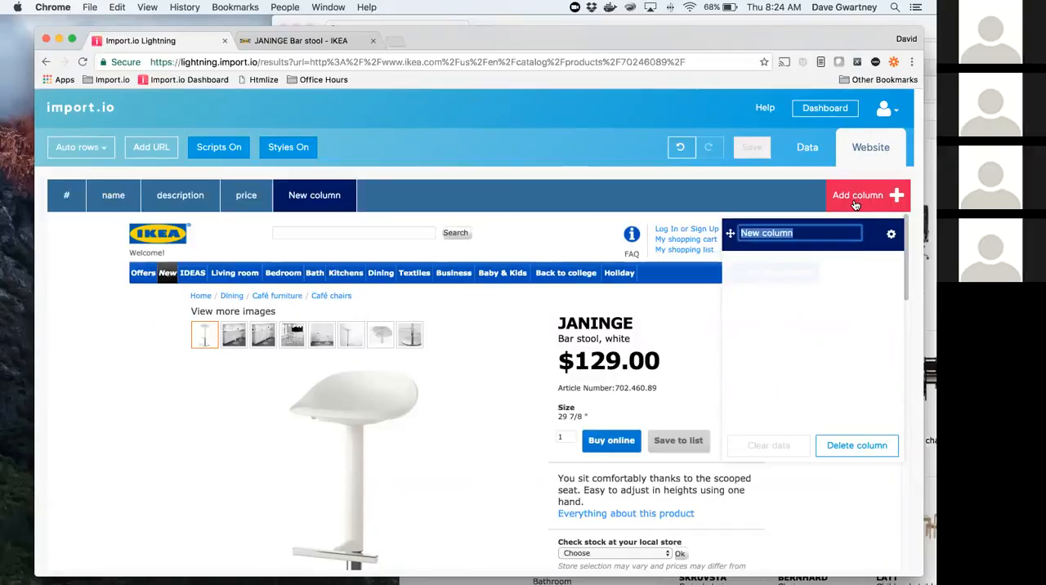
{"action": "type", "text": "ra"}
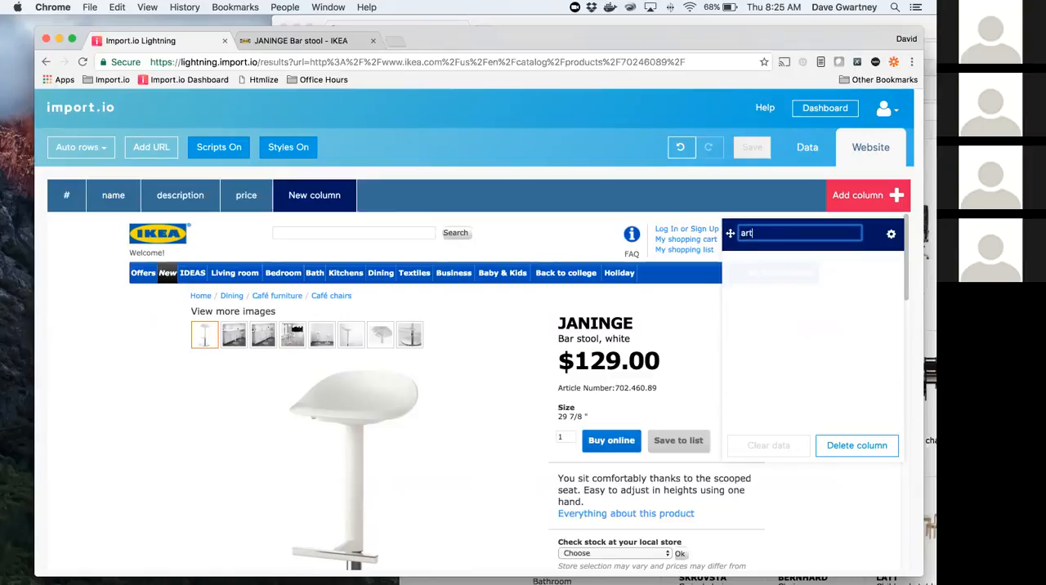
{"action": "type", "text": "ticle number"}
{"action": "key", "text": "Return"}
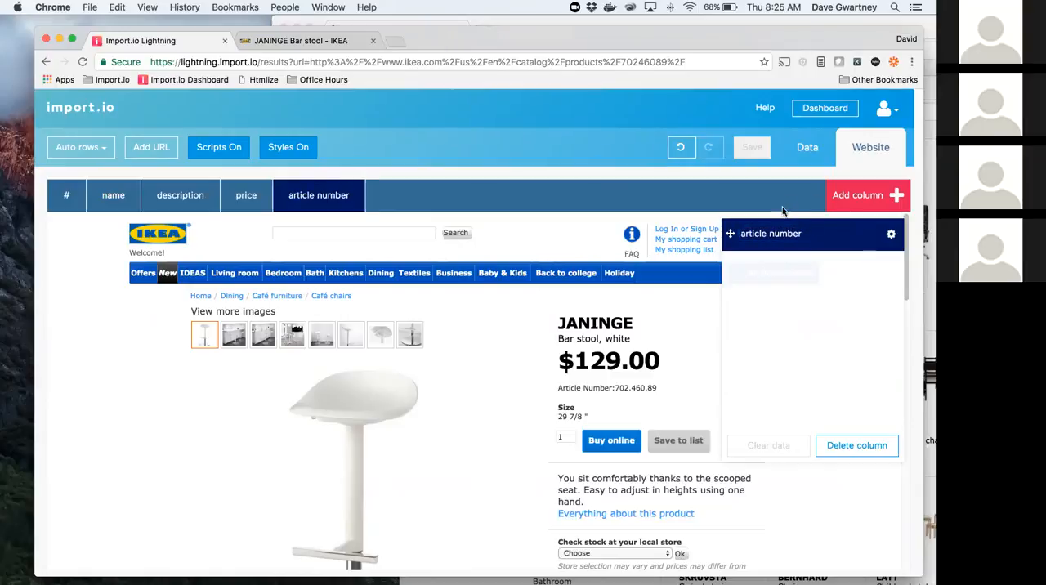
Step: Map the product title JANINGE to the name column and "Bar stool, white" to the description column
{"action": "left_click", "coordinate": [124, 194]}
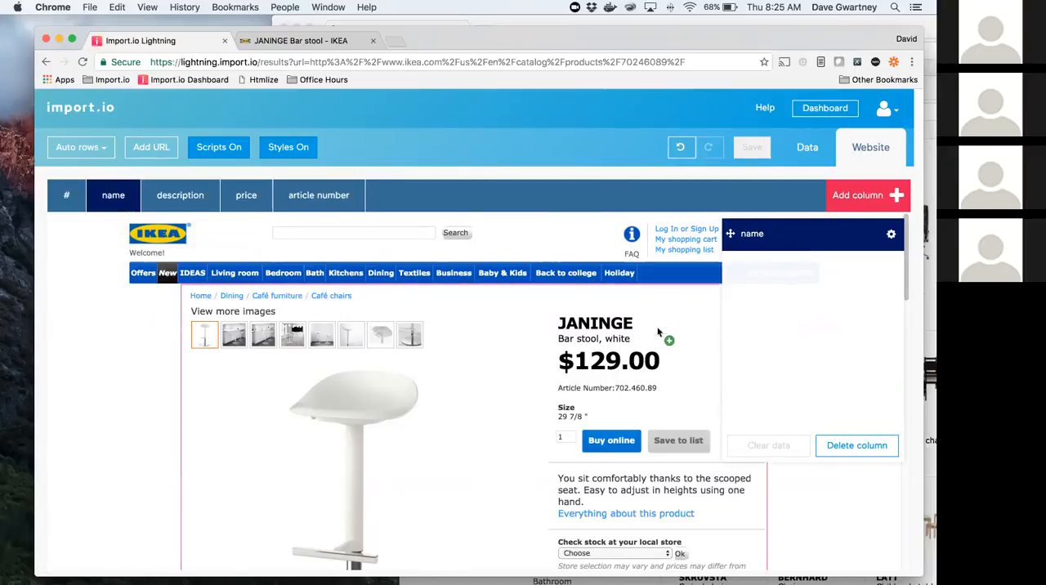
{"action": "left_click", "coordinate": [596, 327]}
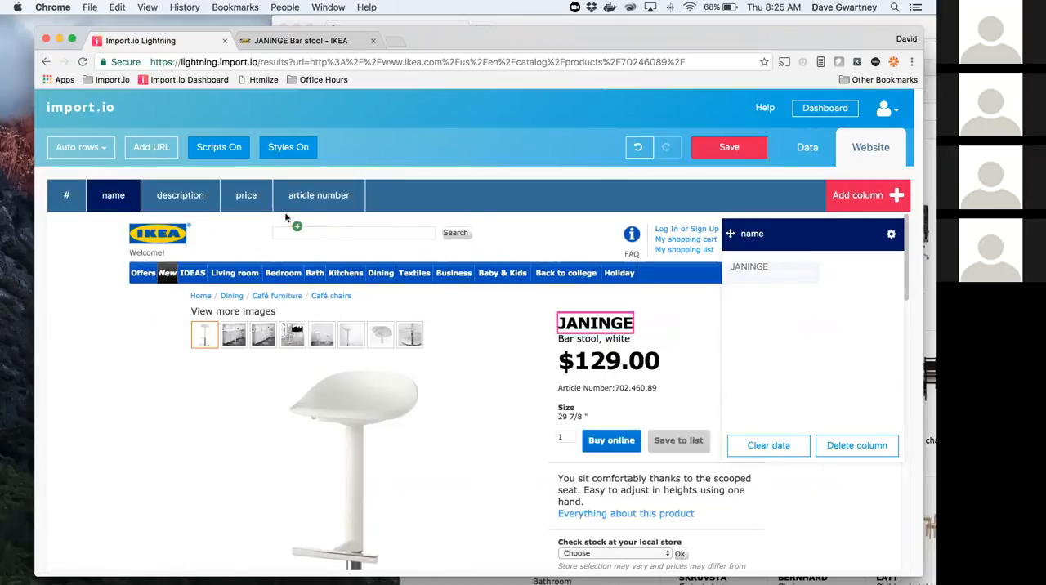
{"action": "left_click", "coordinate": [196, 196]}
{"action": "left_click", "coordinate": [639, 341]}
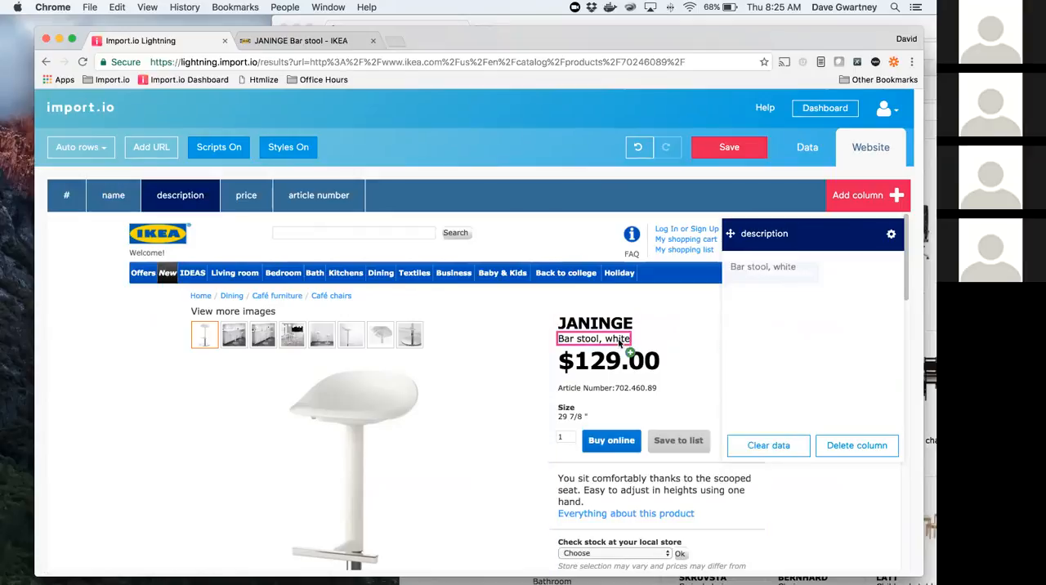
Step: Map the $129.00 price to the price column and 702.460.89 to the article number column
{"action": "left_click", "coordinate": [262, 203]}
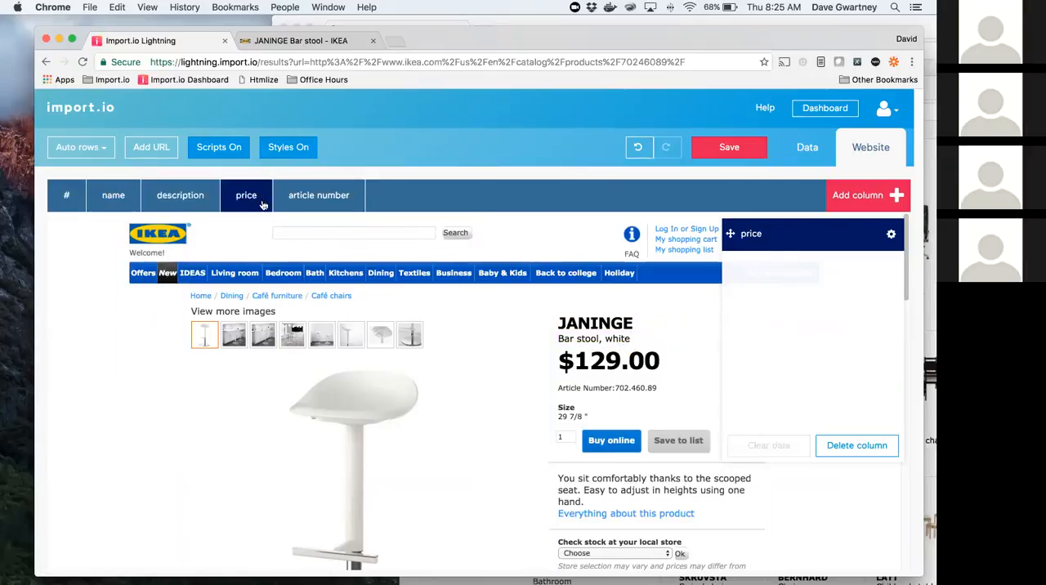
{"action": "left_click", "coordinate": [649, 360]}
{"action": "left_click", "coordinate": [357, 211]}
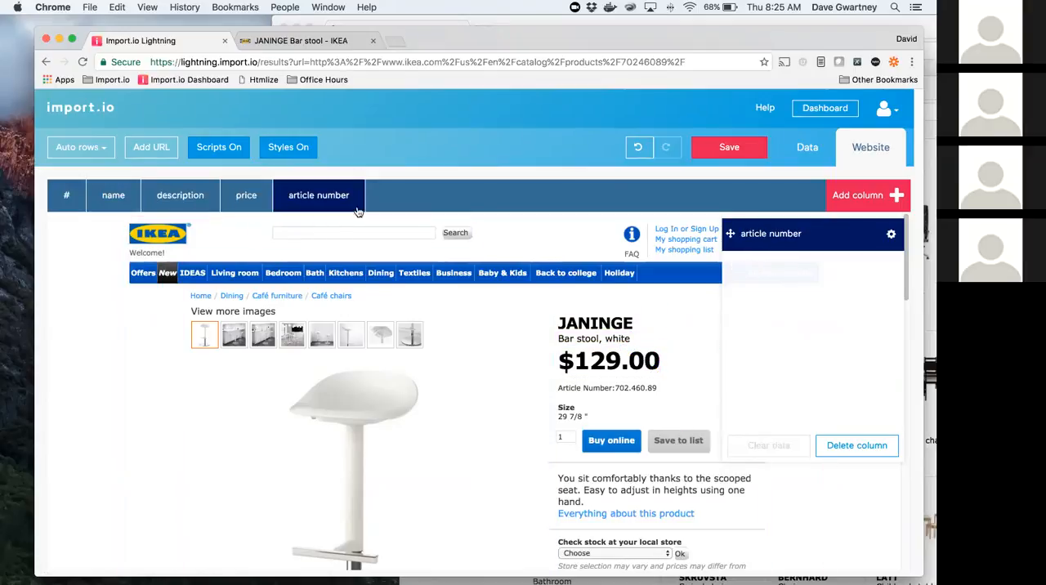
{"action": "left_click", "coordinate": [644, 389]}
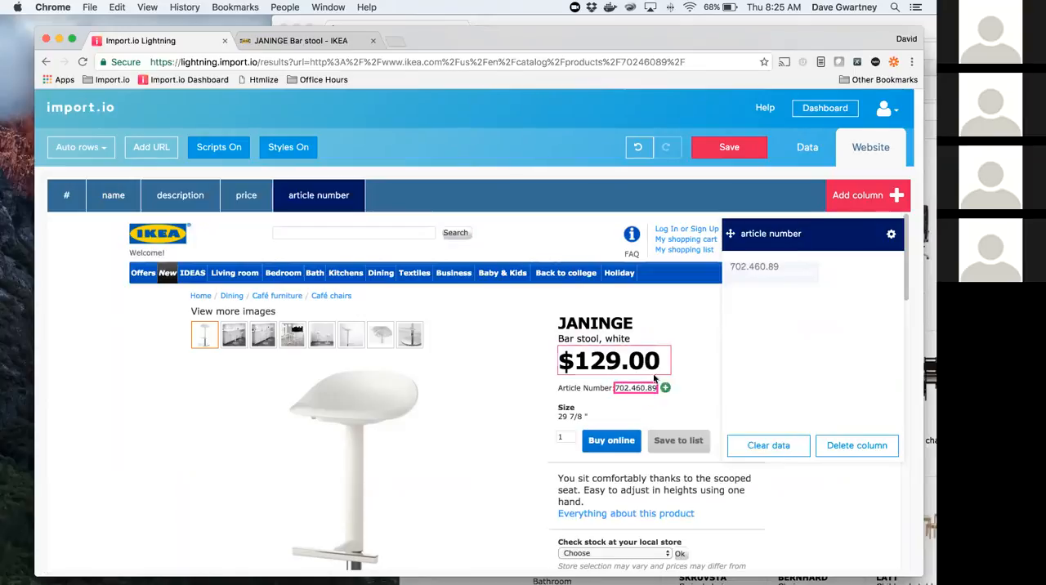
Step: Save the product extractor, then run its URL and preview the extracted data
{"action": "left_click", "coordinate": [727, 149]}
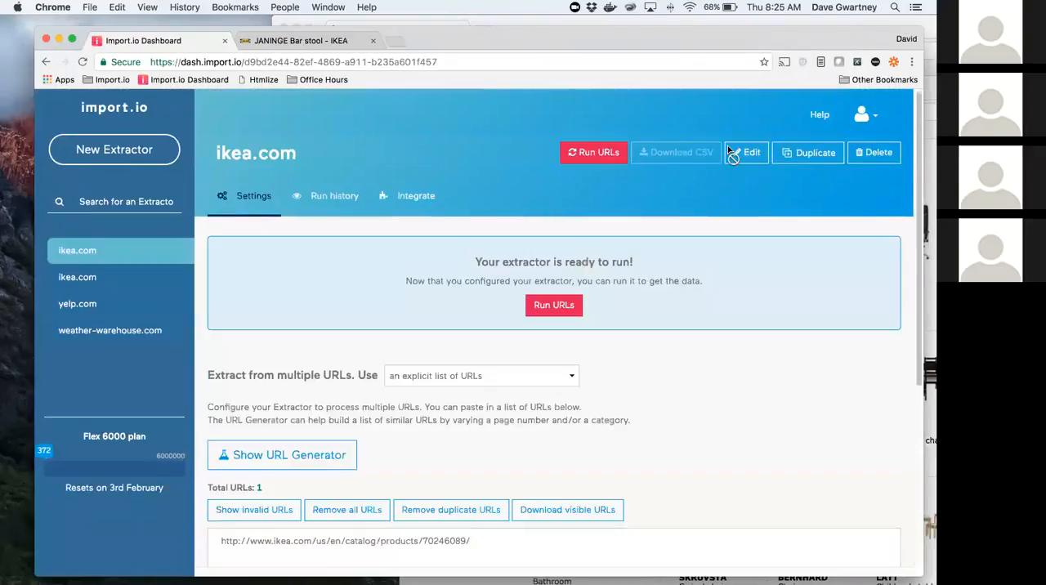
{"action": "left_click", "coordinate": [596, 158]}
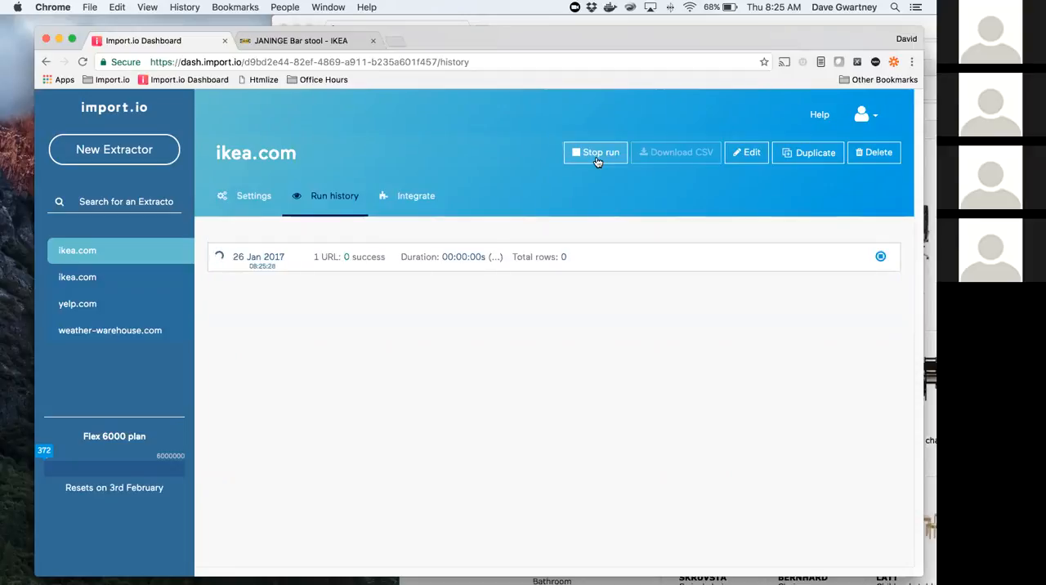
{"action": "left_click", "coordinate": [597, 161]}
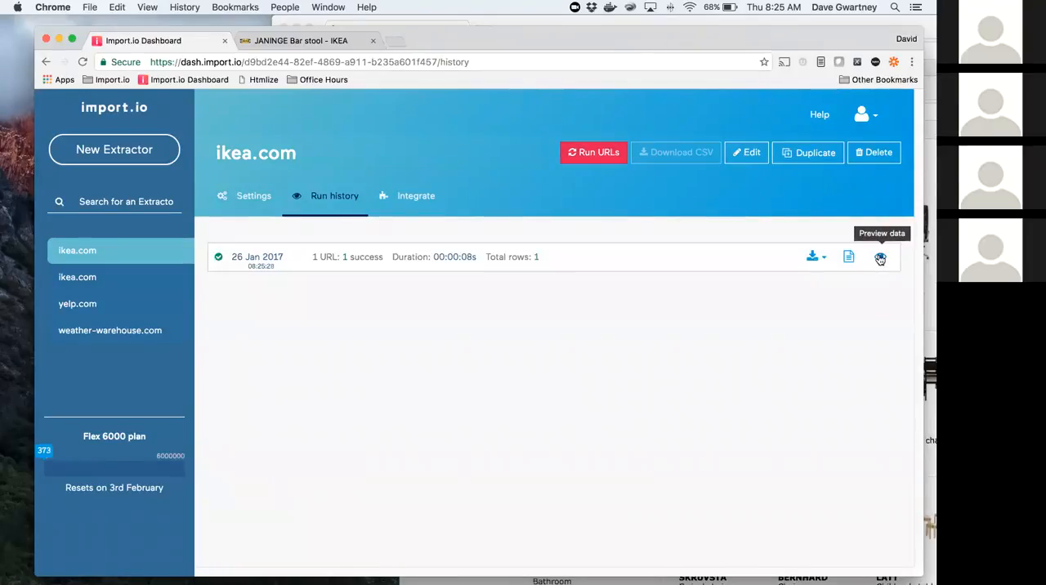
{"action": "left_click", "coordinate": [880, 258]}
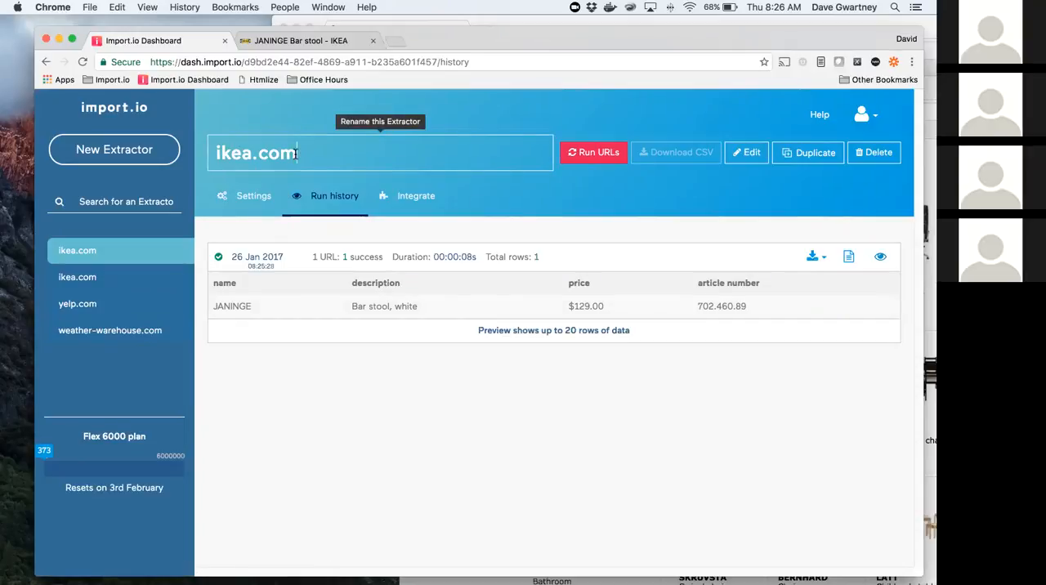
Step: Rename the product page extractor "ikea.com-detail" and the chair link extractor "ikea.com-list"
{"action": "type", "text": "details"}
{"action": "key", "text": "BackSpace"}
{"action": "left_click", "coordinate": [261, 394]}
{"action": "left_click", "coordinate": [105, 280]}
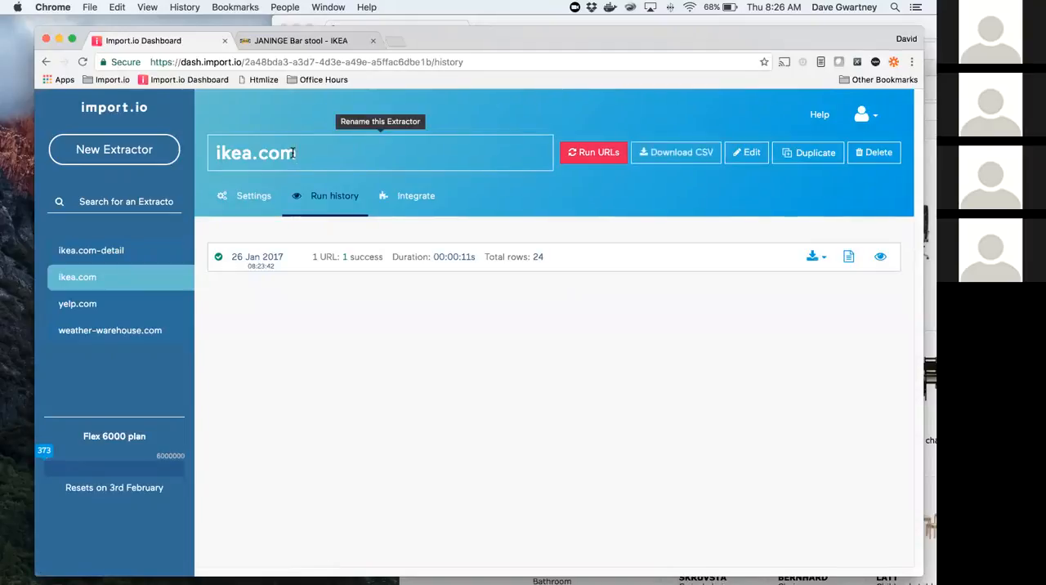
{"action": "type", "text": "list"}
{"action": "left_click", "coordinate": [374, 366]}
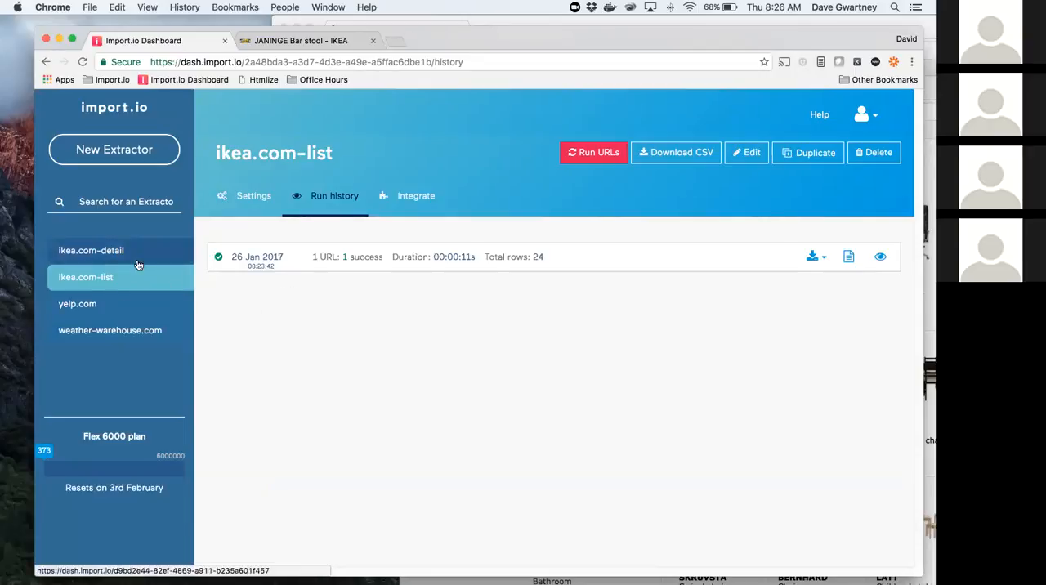
Step: In the settings of ikea.com-detail, set the URL source to "URLs from another Extractor"
{"action": "left_click", "coordinate": [107, 254]}
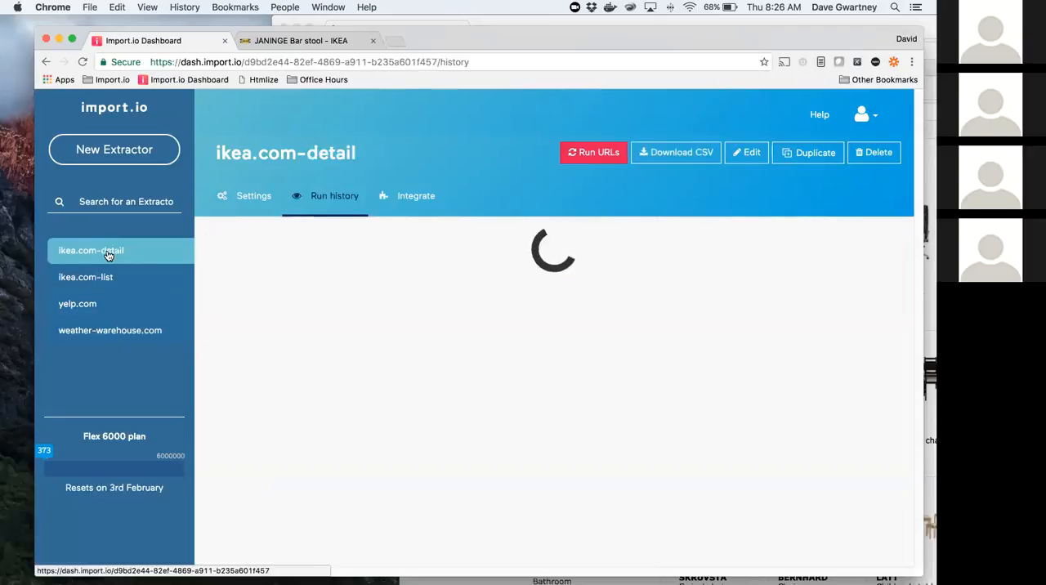
{"action": "left_click", "coordinate": [255, 197]}
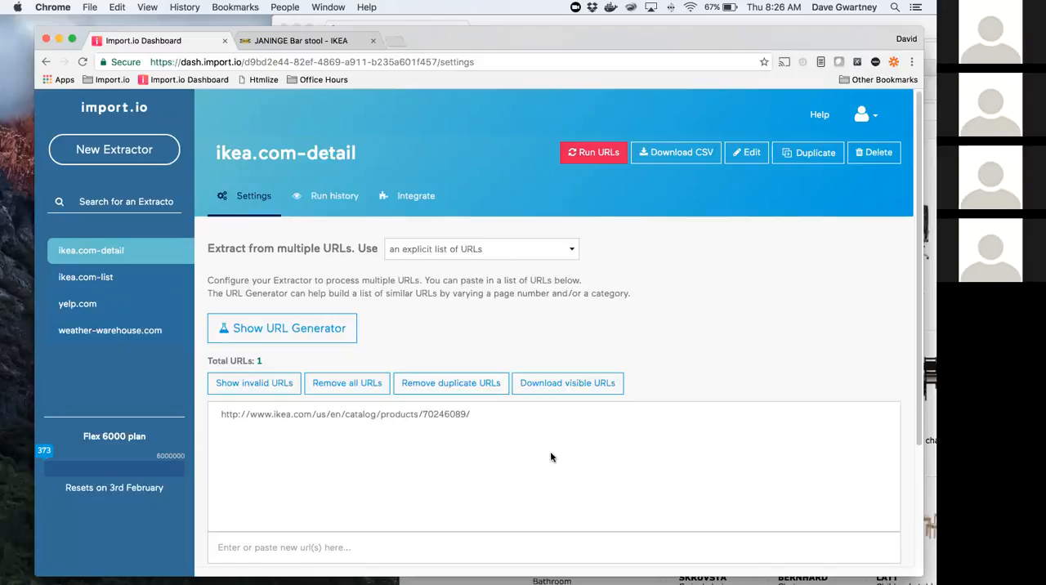
{"action": "scroll", "coordinate": [435, 465], "scroll_direction": "down", "scroll_amount": 2}
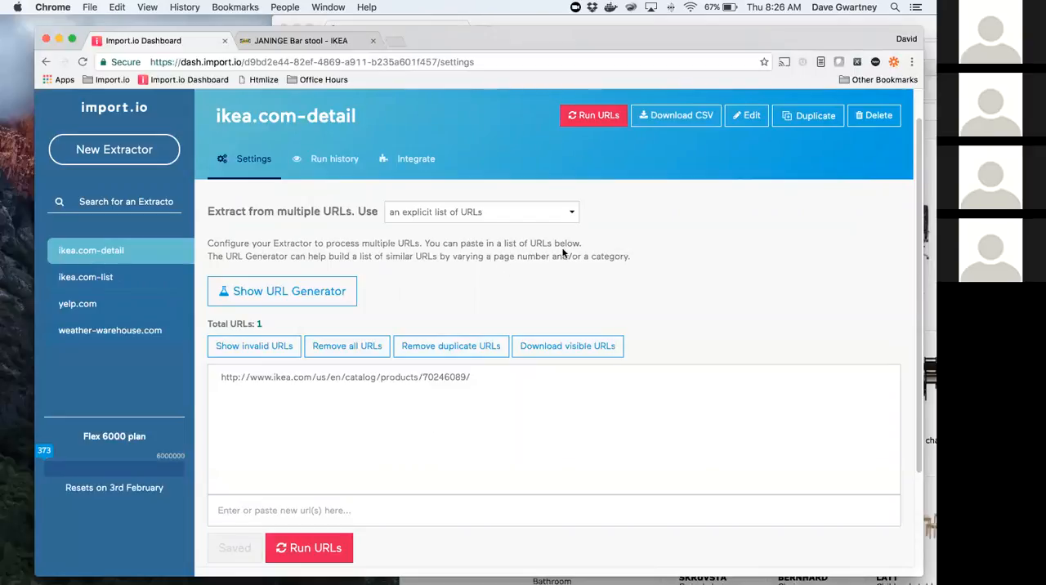
{"action": "left_click", "coordinate": [529, 214]}
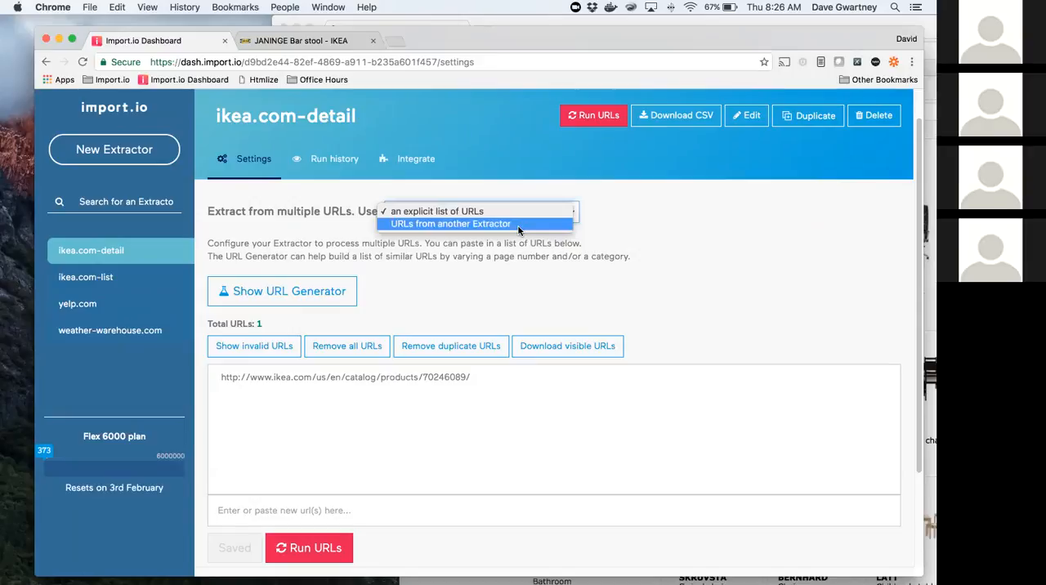
{"action": "left_click", "coordinate": [518, 224]}
Step: Select ikea.com-list as the source extractor and "product link" as its URL column
{"action": "left_click", "coordinate": [275, 342]}
{"action": "type", "text": "ik"}
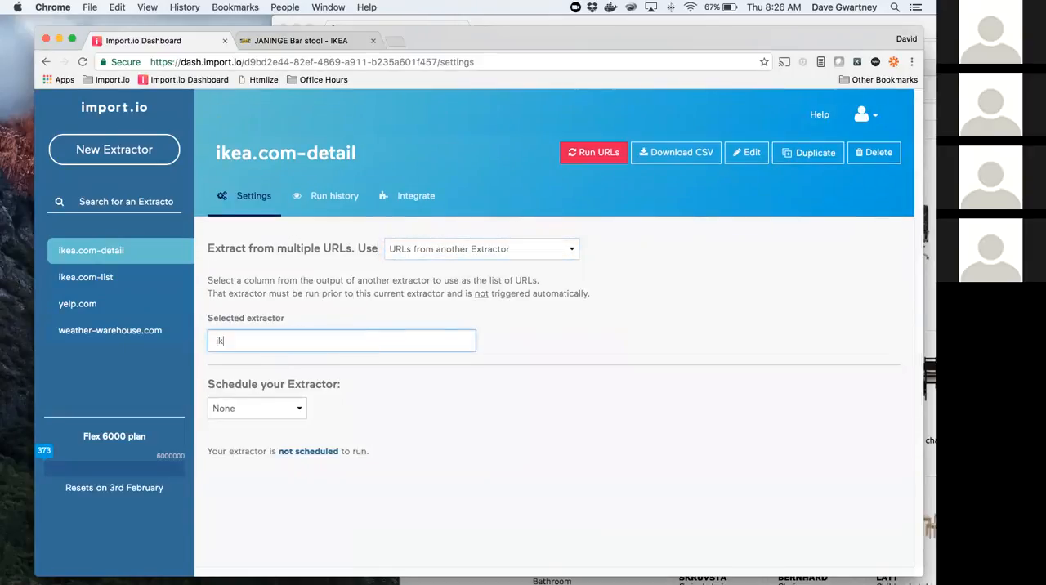
{"action": "type", "text": "e"}
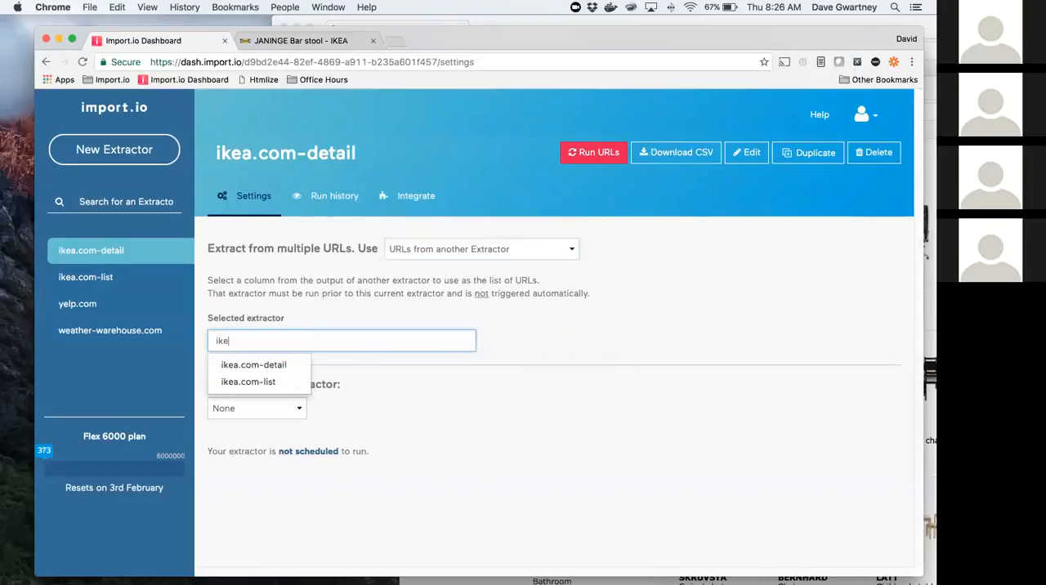
{"action": "left_click", "coordinate": [241, 383]}
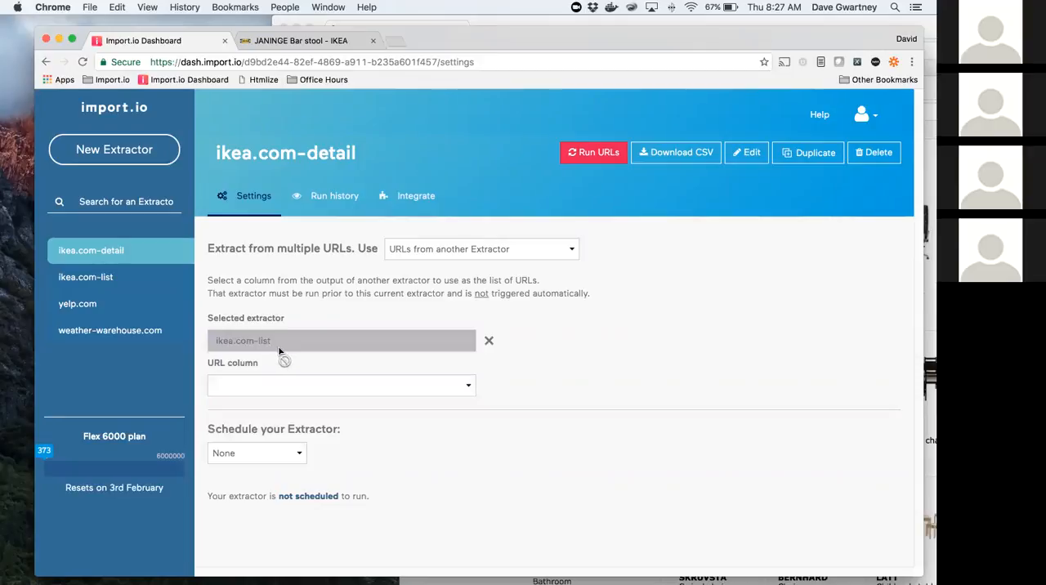
{"action": "left_click", "coordinate": [466, 387]}
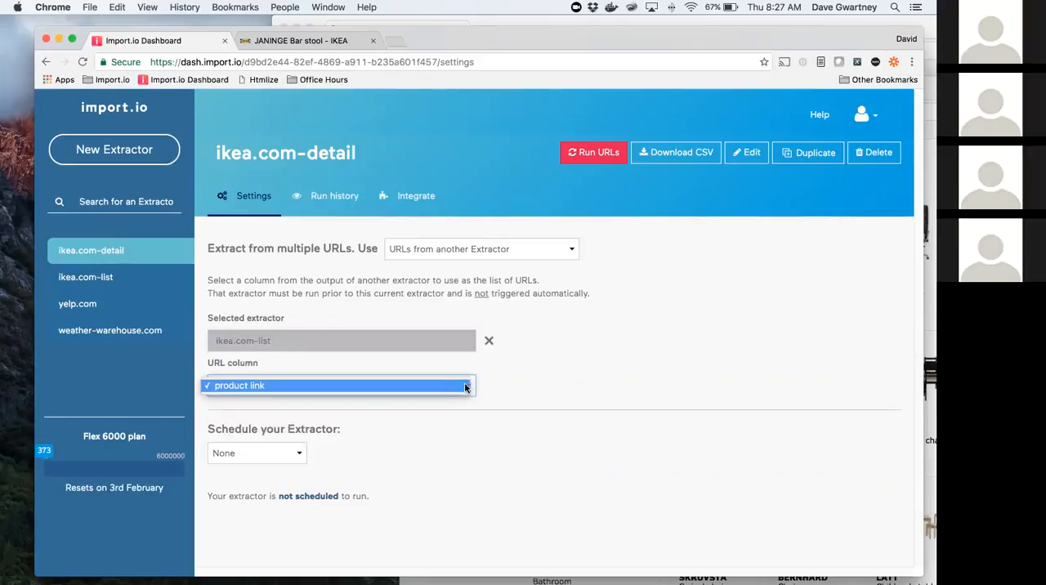
{"action": "left_click", "coordinate": [432, 389]}
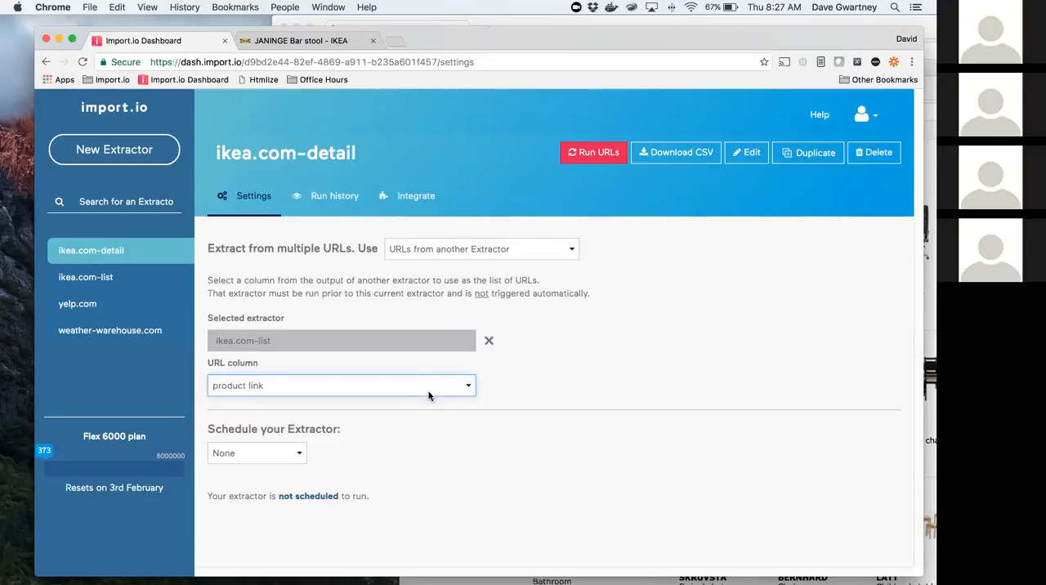
Step: Run the chained ikea.com-detail extractor and compare its run progress with the run history of ikea.com-list
{"action": "left_click", "coordinate": [595, 155]}
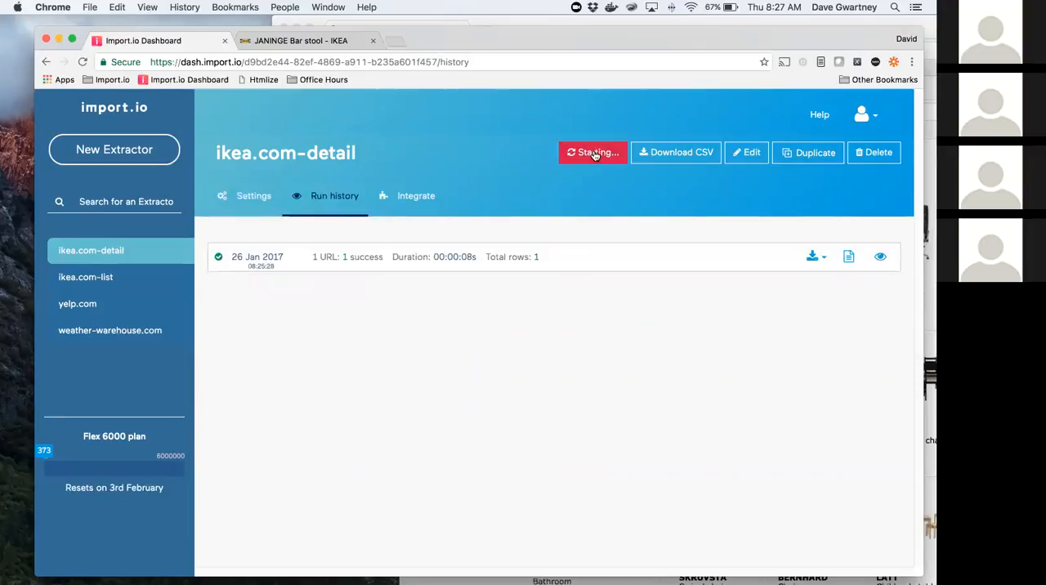
{"action": "left_click", "coordinate": [114, 281]}
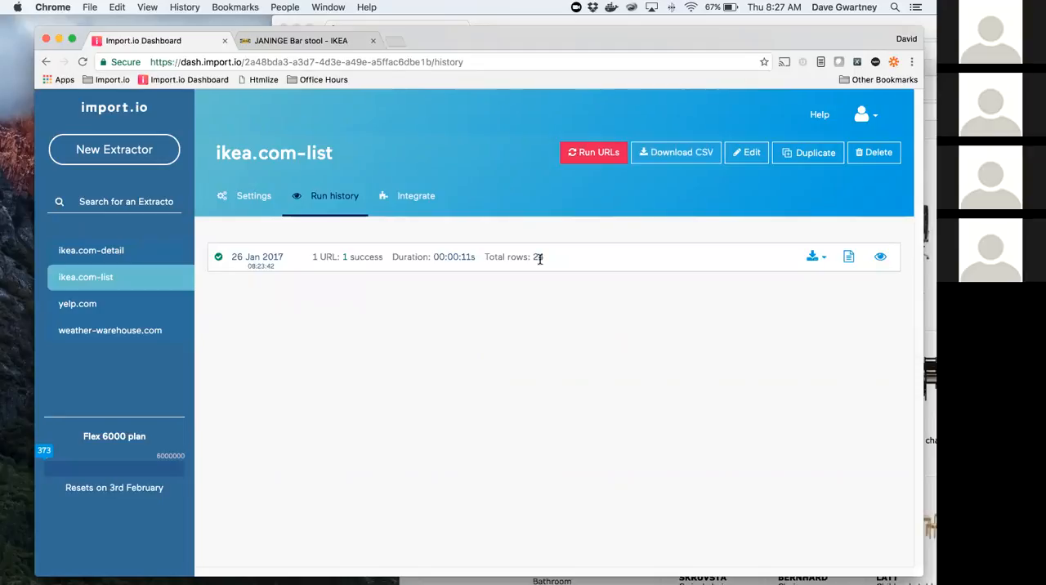
{"action": "left_click", "coordinate": [120, 253]}
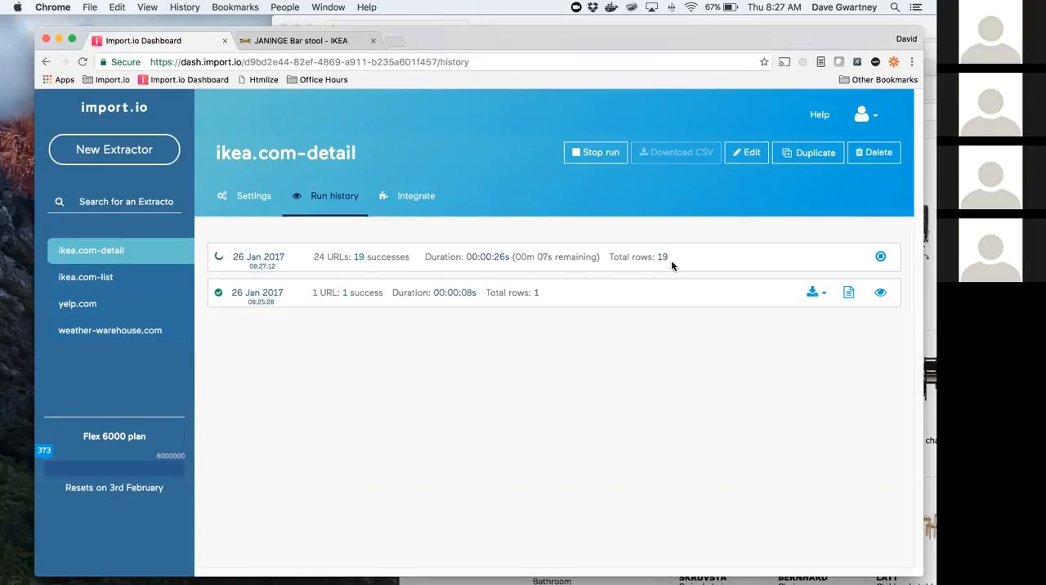
Step: Preview the data from the latest yelp.com extractor run and look through its rows
{"action": "left_click", "coordinate": [94, 310]}
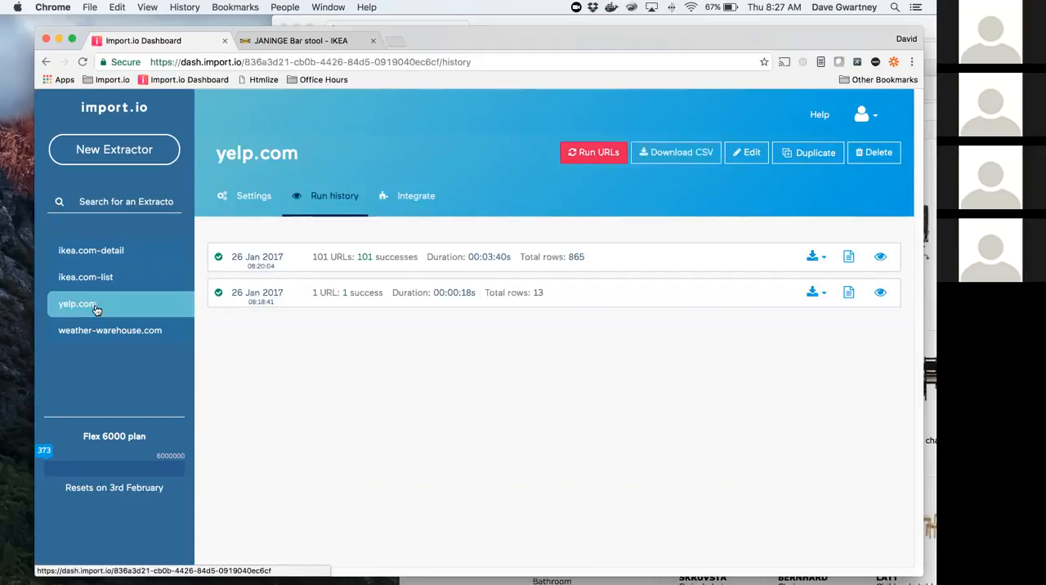
{"action": "left_click", "coordinate": [880, 259]}
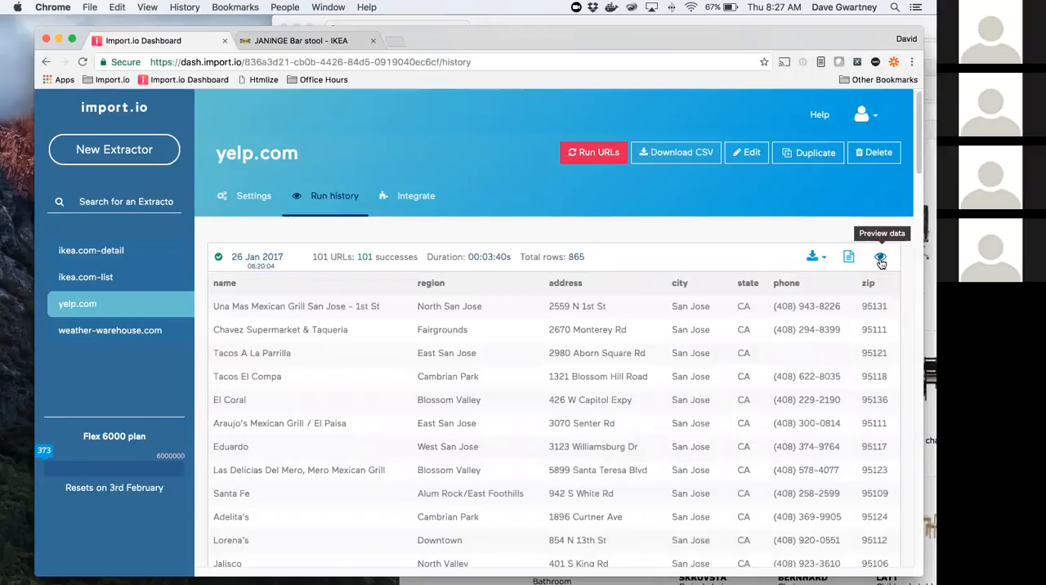
{"action": "scroll", "coordinate": [567, 491], "scroll_direction": "down", "scroll_amount": 5}
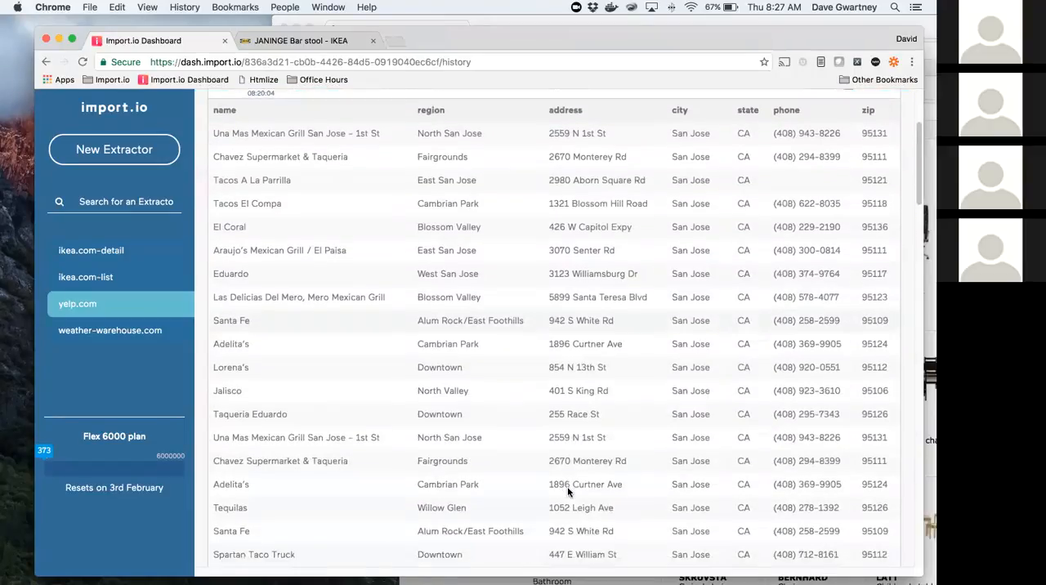
{"action": "scroll", "coordinate": [567, 488], "scroll_direction": "down", "scroll_amount": 6}
{"action": "scroll", "coordinate": [567, 487], "scroll_direction": "up", "scroll_amount": 10}
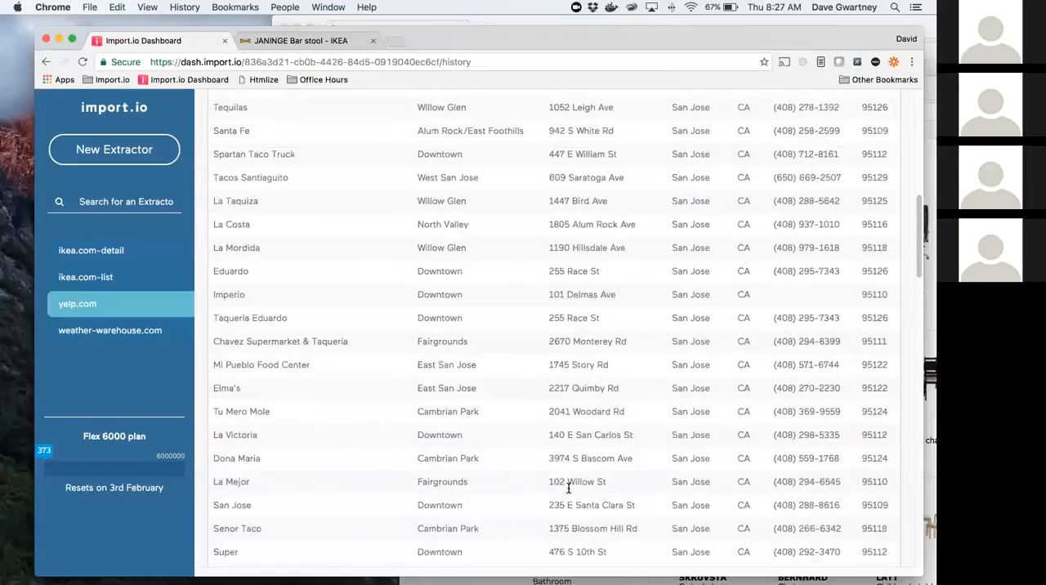
{"action": "scroll", "coordinate": [238, 338], "scroll_direction": "up", "scroll_amount": 2}
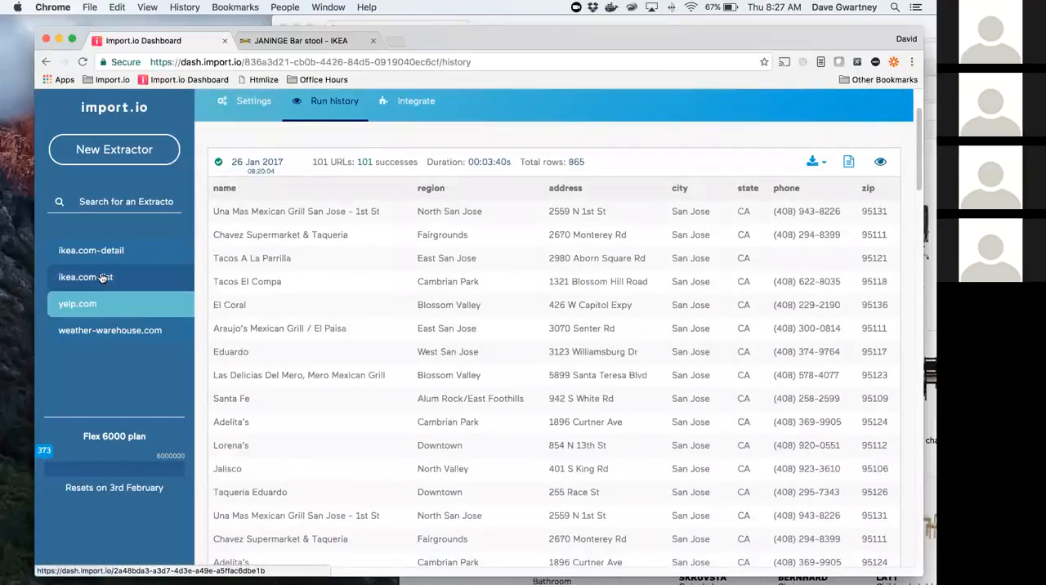
Step: Preview and look through the product data from the latest ikea.com-detail run, and switch to the PowerPoint presentation
{"action": "left_click", "coordinate": [103, 278]}
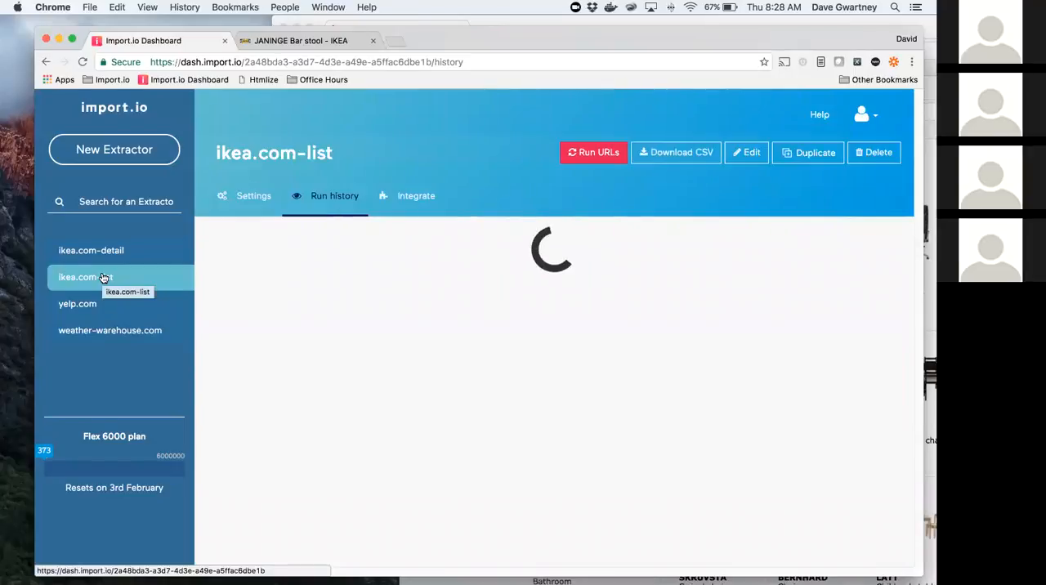
{"action": "left_click", "coordinate": [88, 254]}
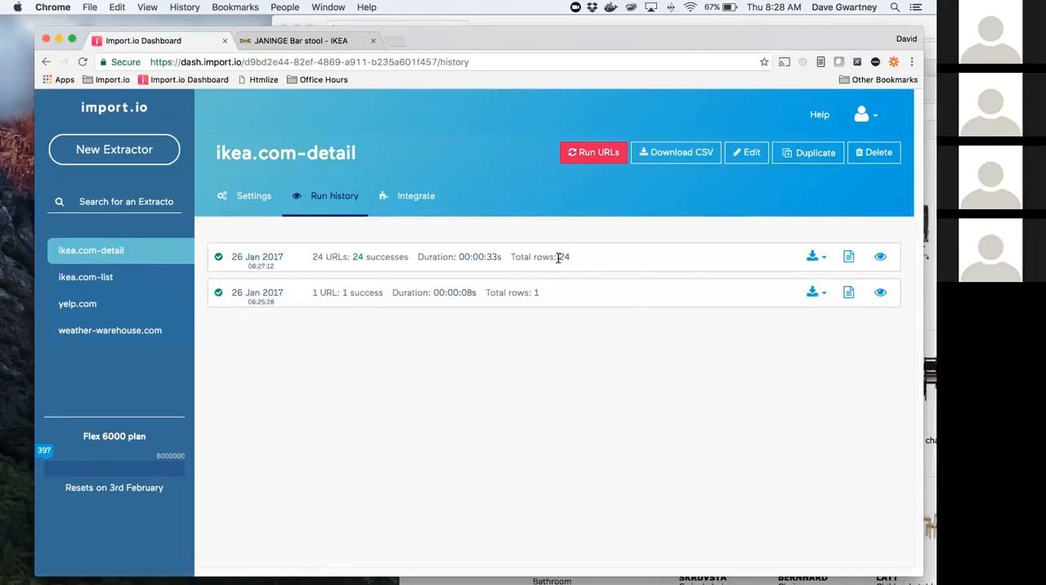
{"action": "left_click", "coordinate": [880, 257]}
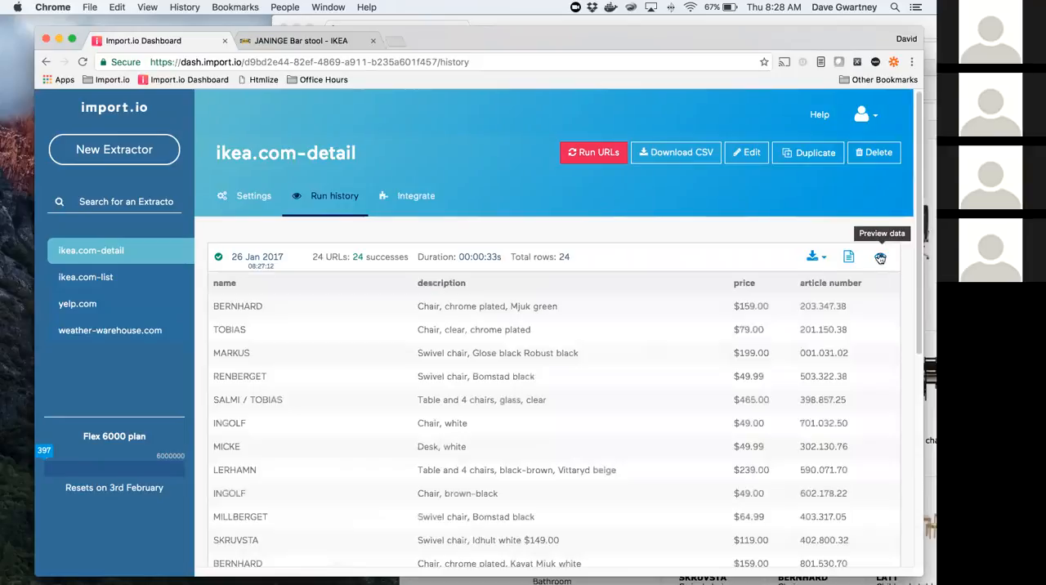
{"action": "scroll", "coordinate": [770, 359], "scroll_direction": "down", "scroll_amount": 10}
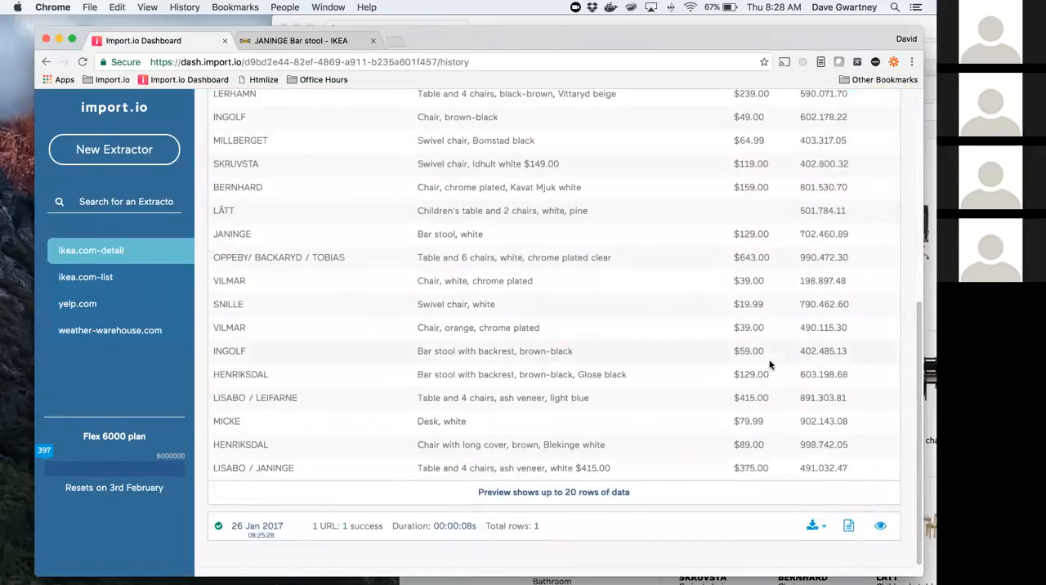
{"action": "scroll", "coordinate": [770, 365], "scroll_direction": "up", "scroll_amount": 10}
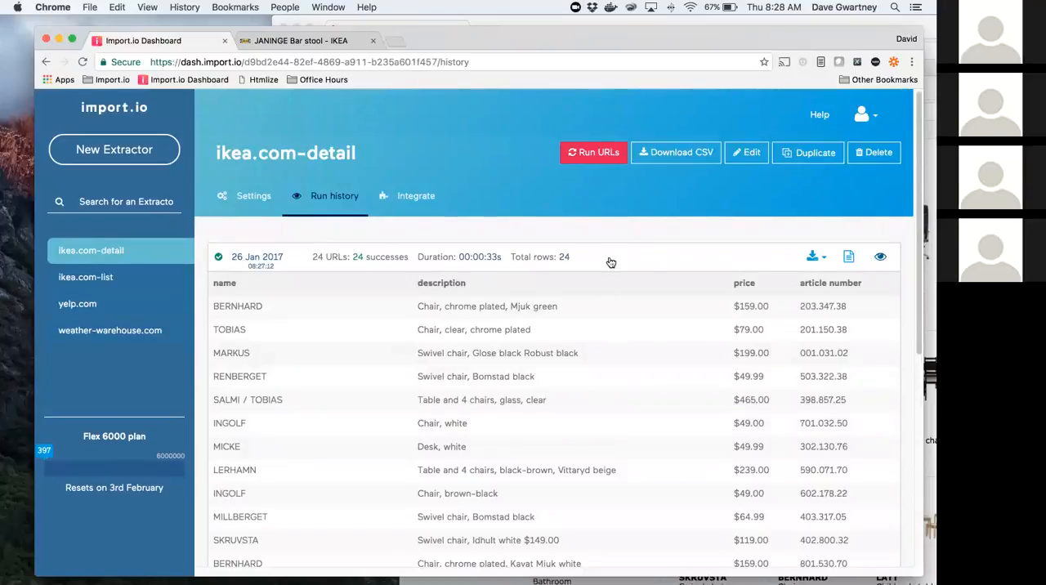
{"action": "key", "text": "super+Tab"}
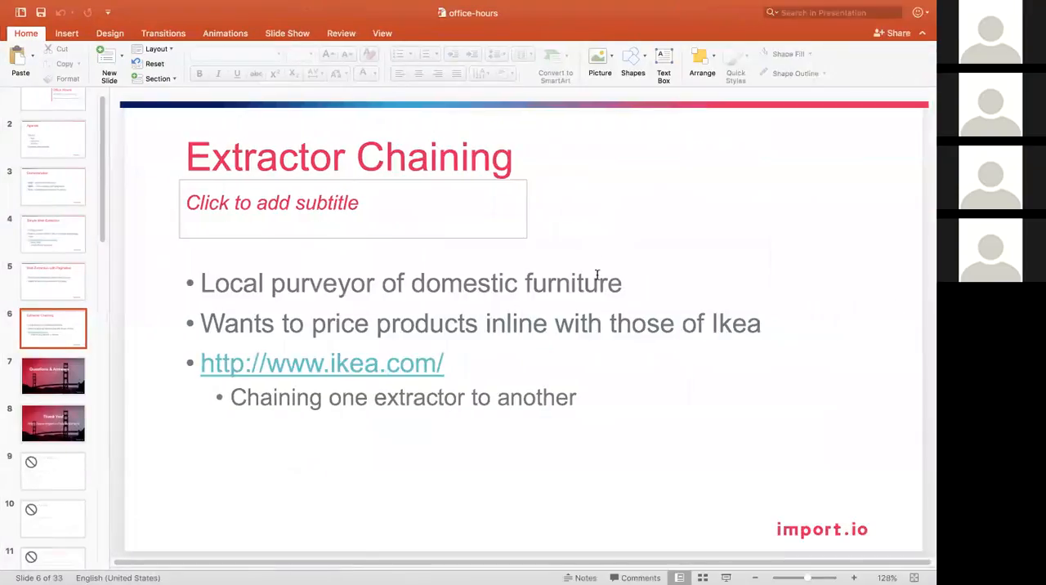
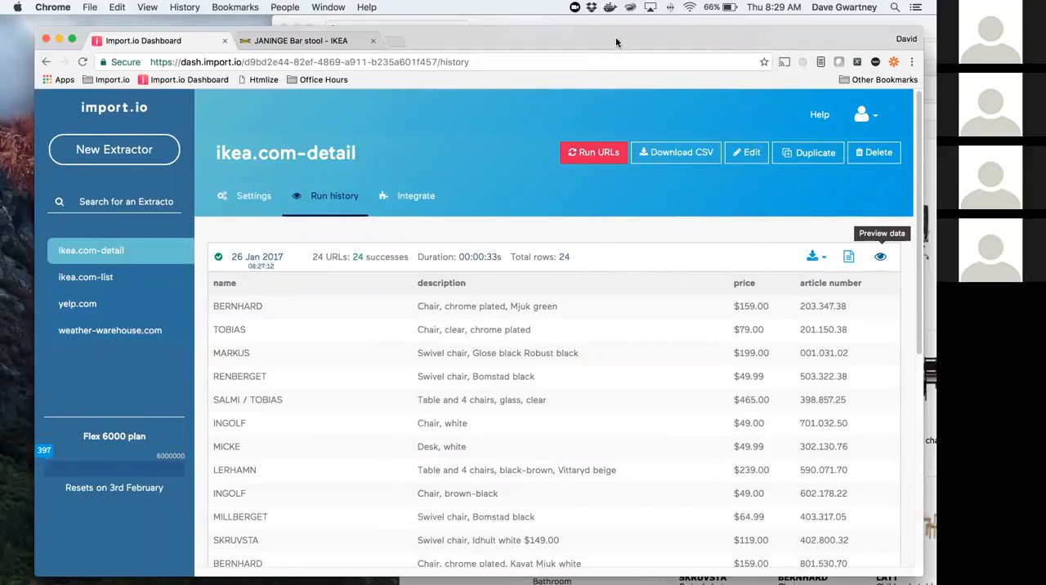
{"action": "key", "text": "super+n"}
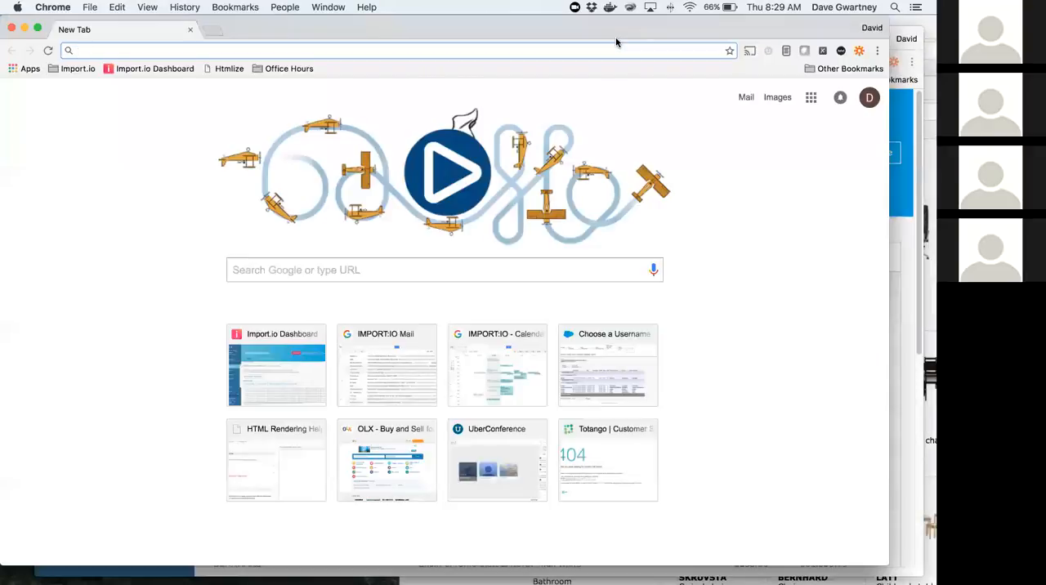
{"action": "type", "text": "www.amazon.com"}
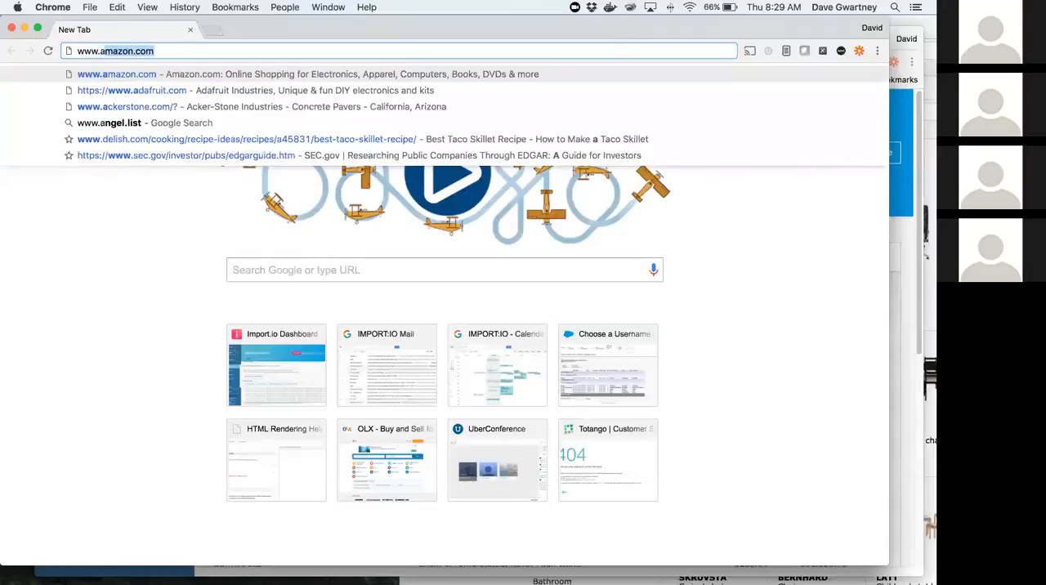
{"action": "key", "text": "Return"}
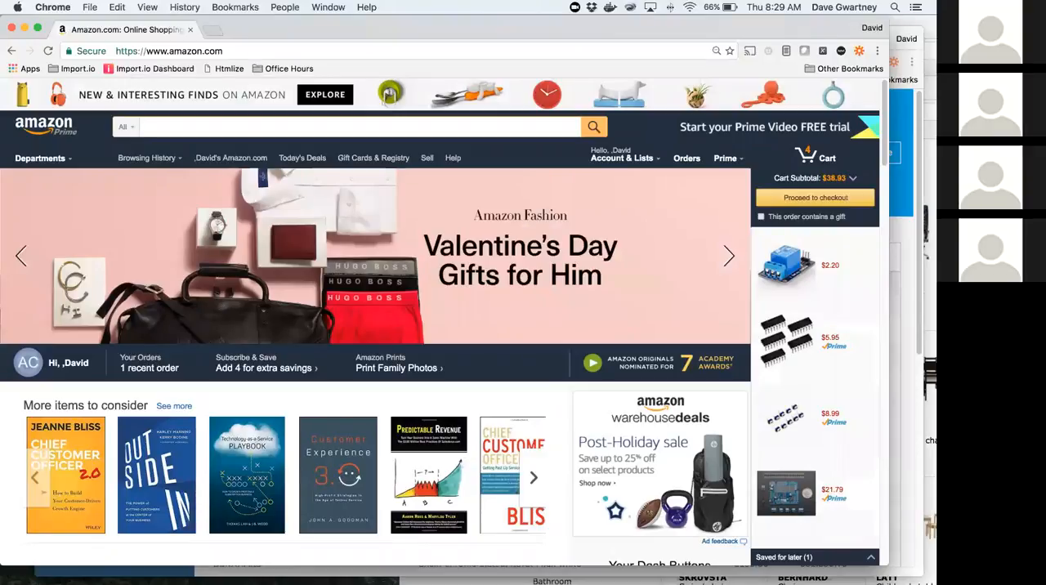
{"action": "type", "text": "raspbe"}
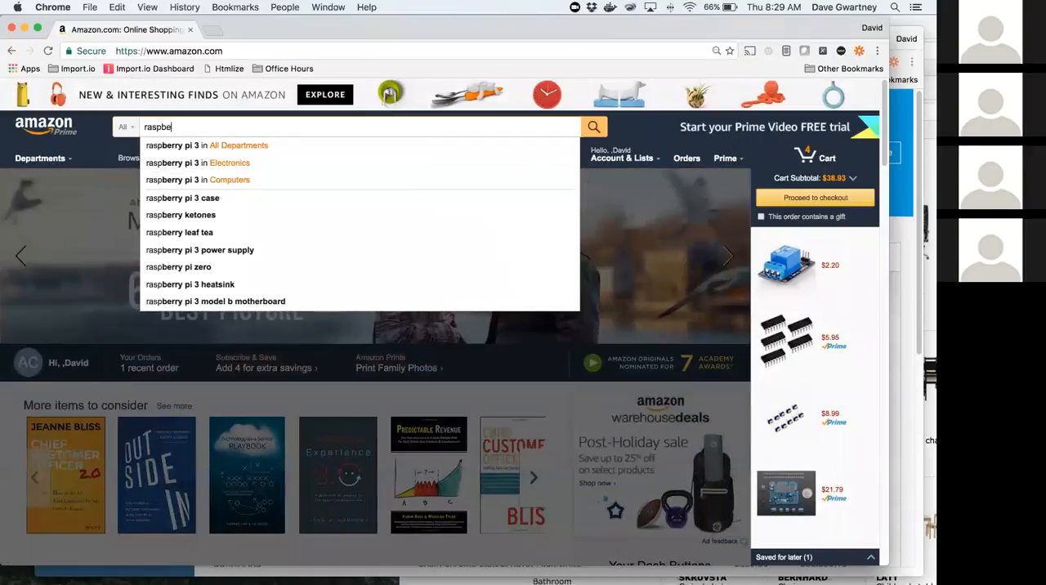
{"action": "type", "text": "r"}
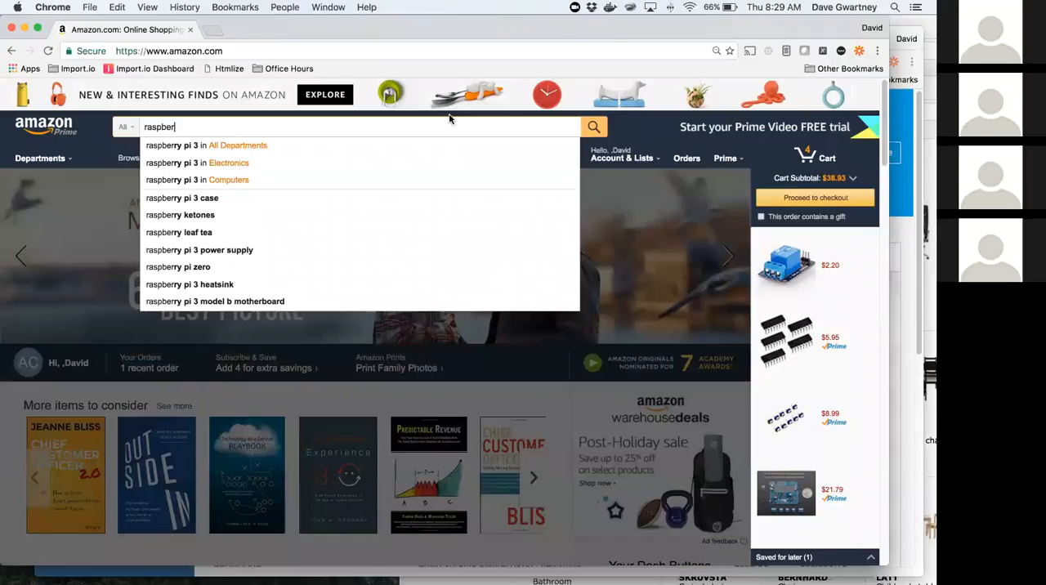
{"action": "left_click", "coordinate": [181, 147]}
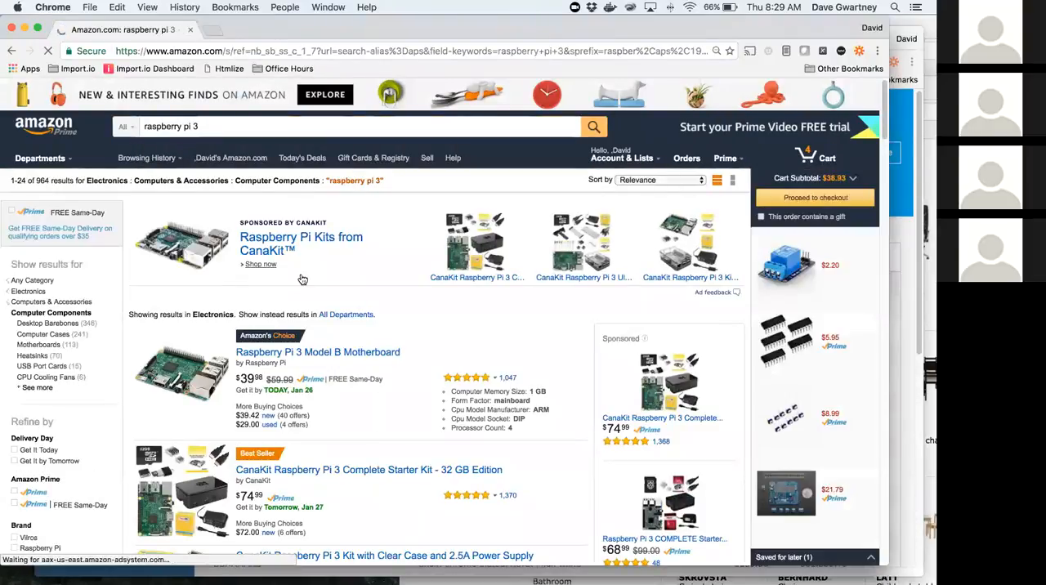
Step: Copy the web address of the raspberry pi 3 results page and look through the listed products
{"action": "triple_click", "coordinate": [297, 52]}
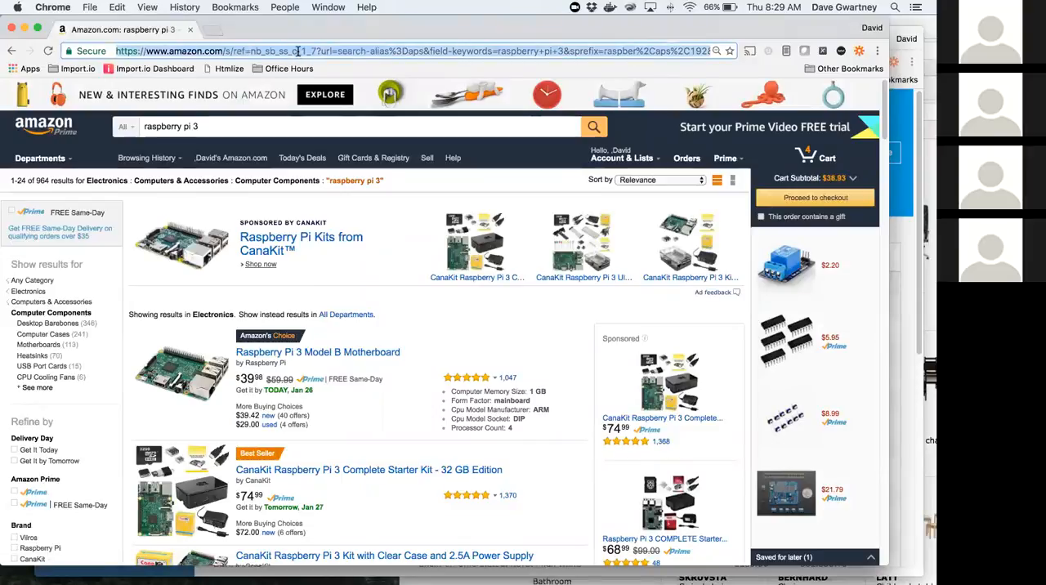
{"action": "scroll", "coordinate": [323, 490], "scroll_direction": "down", "scroll_amount": 2}
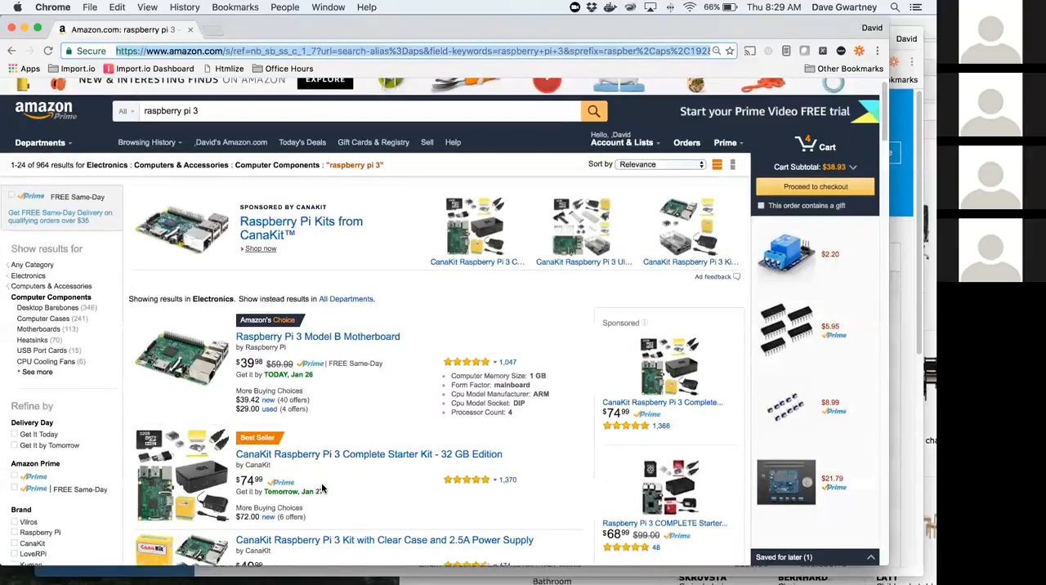
{"action": "scroll", "coordinate": [308, 448], "scroll_direction": "down", "scroll_amount": 5}
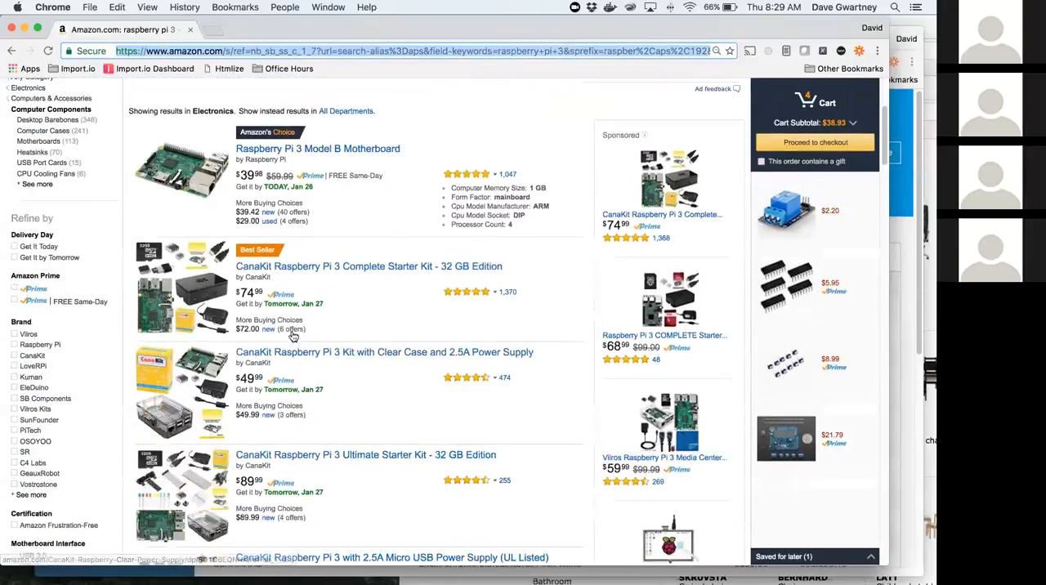
{"action": "scroll", "coordinate": [293, 345], "scroll_direction": "down", "scroll_amount": 8}
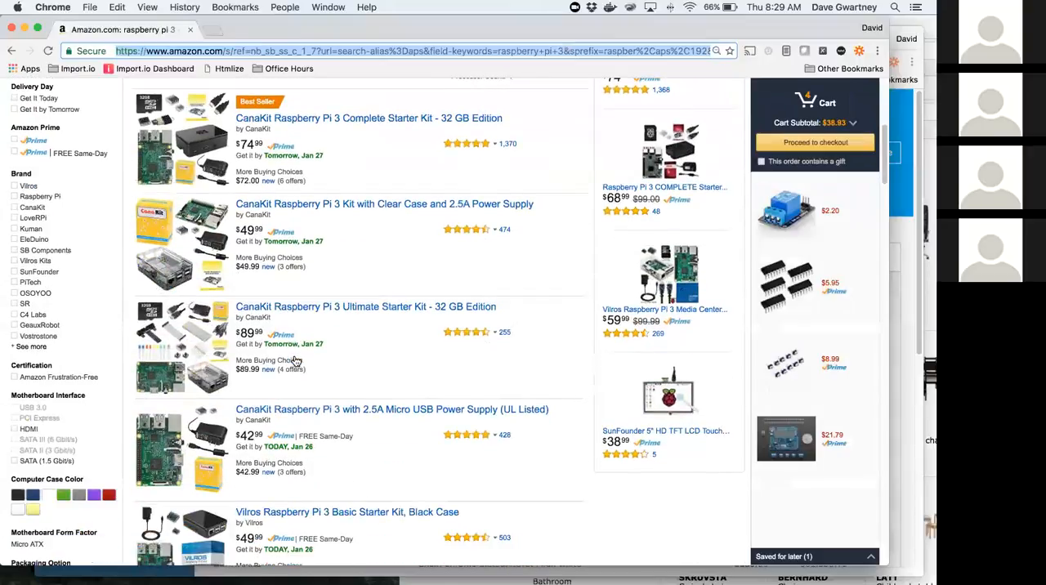
{"action": "scroll", "coordinate": [308, 258], "scroll_direction": "down", "scroll_amount": 8}
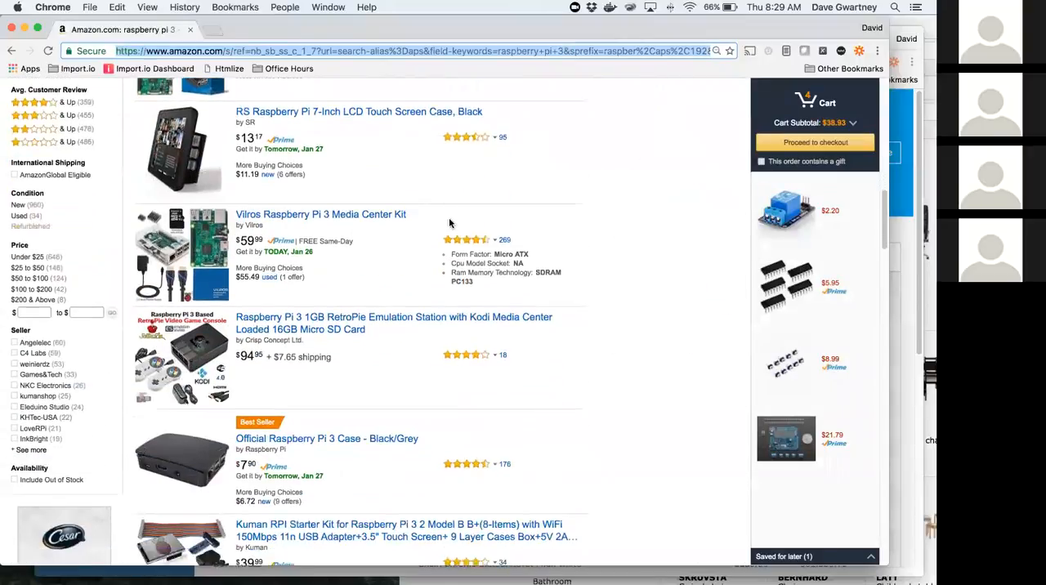
{"action": "scroll", "coordinate": [201, 160], "scroll_direction": "down", "scroll_amount": 10}
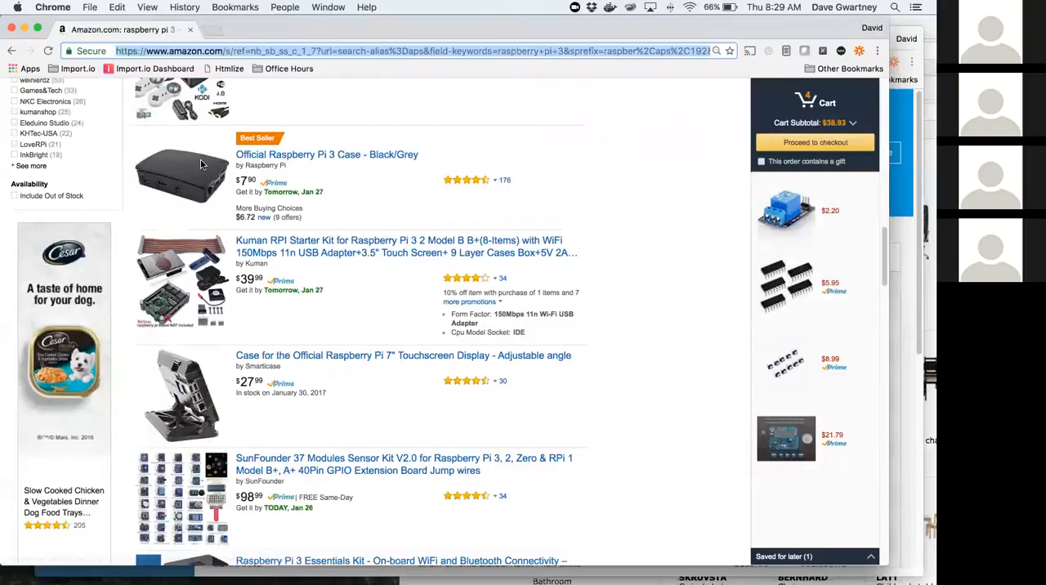
{"action": "scroll", "coordinate": [120, 154], "scroll_direction": "up", "scroll_amount": 10}
Step: Return to the Import.io dashboard and create a new extractor from the copied Amazon search results URL
{"action": "key", "text": "super+grave"}
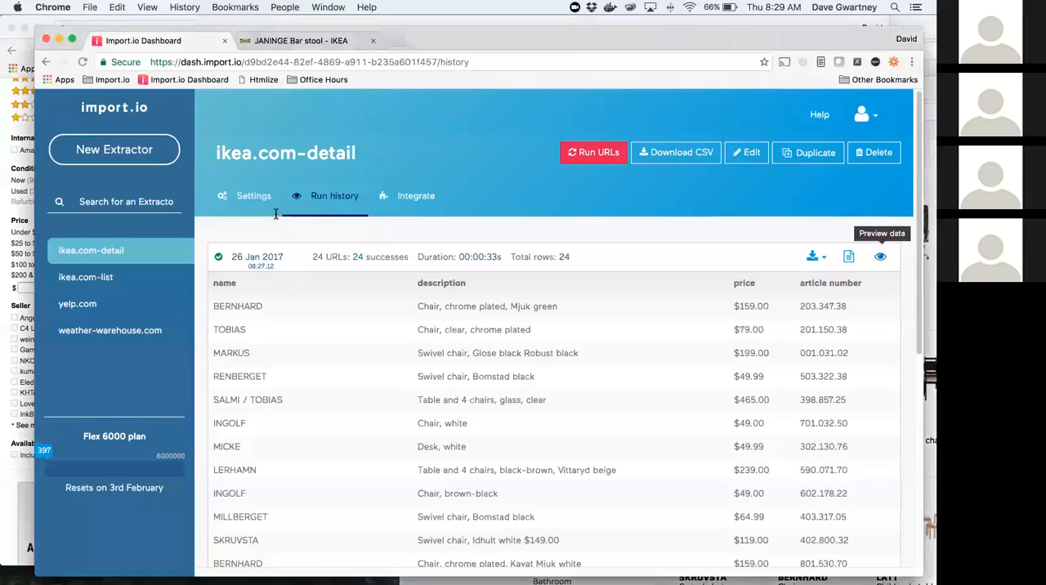
{"action": "left_click", "coordinate": [120, 153]}
{"action": "key", "text": "ctrl+v"}
{"action": "left_click", "coordinate": [733, 209]}
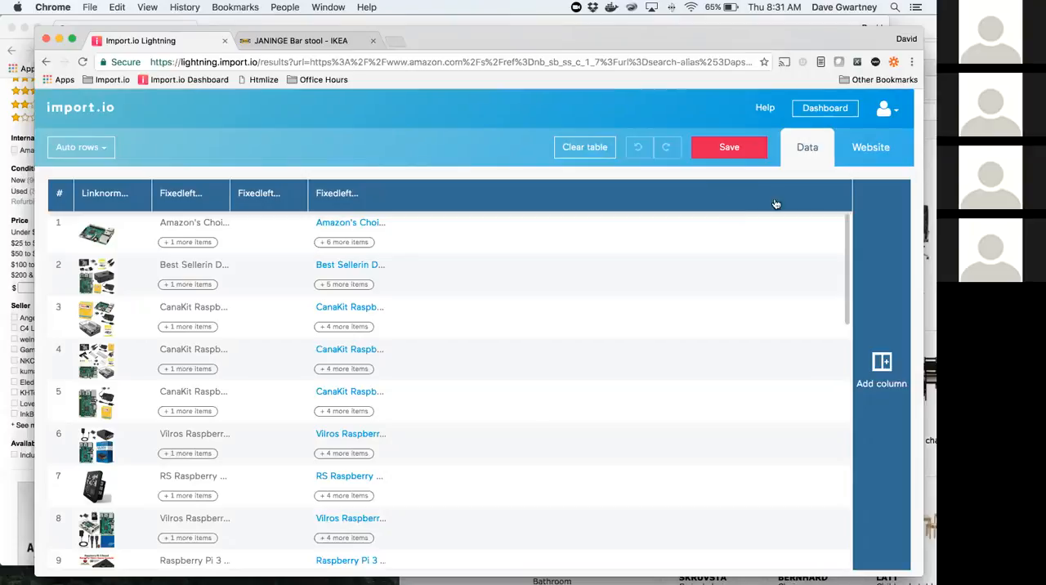
Step: Switch to the website view and clear the automatically detected columns, leaving a single empty column
{"action": "left_click", "coordinate": [888, 144]}
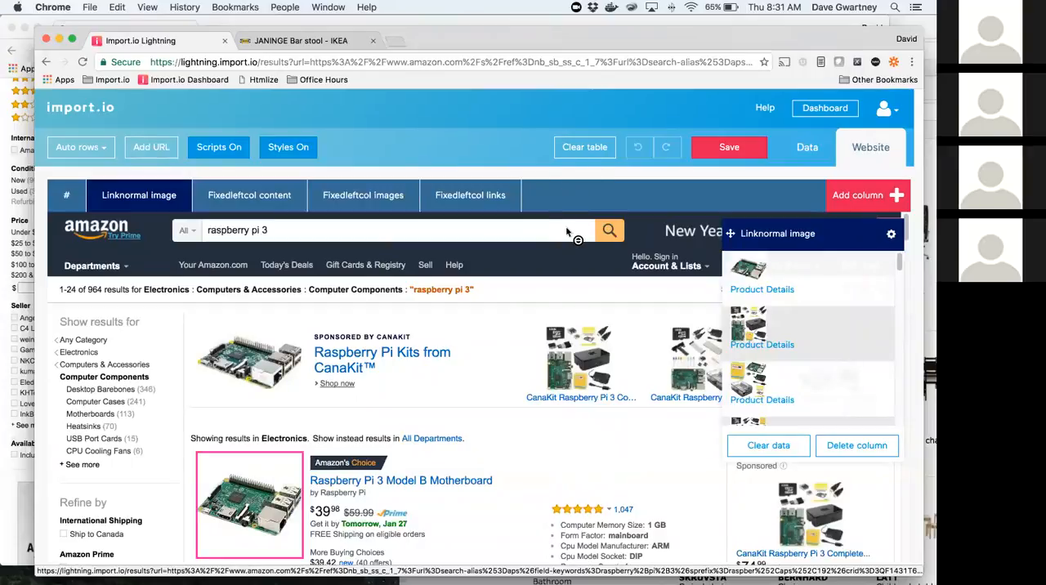
{"action": "left_click", "coordinate": [587, 151]}
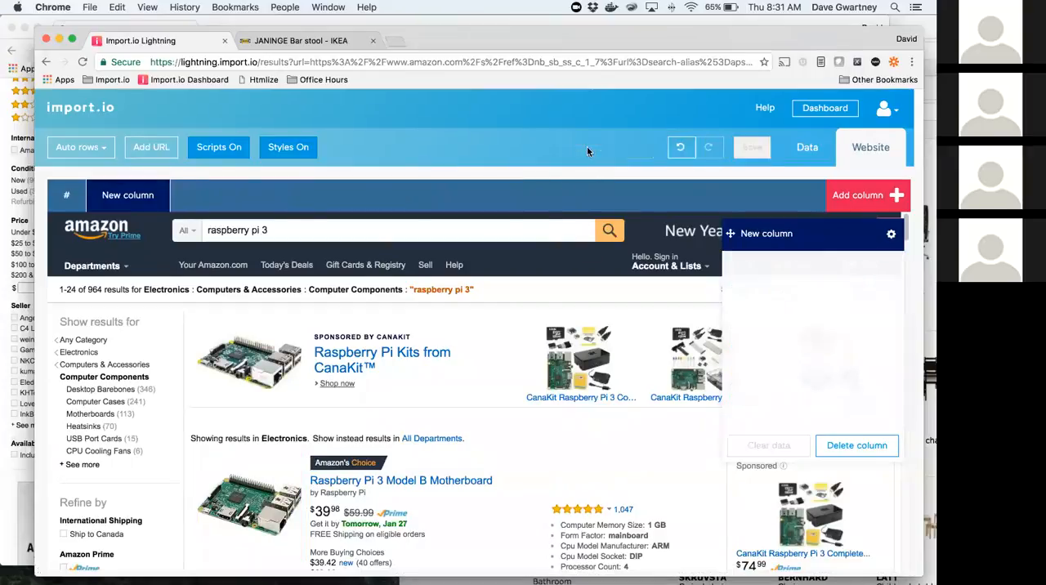
{"action": "left_click", "coordinate": [868, 197]}
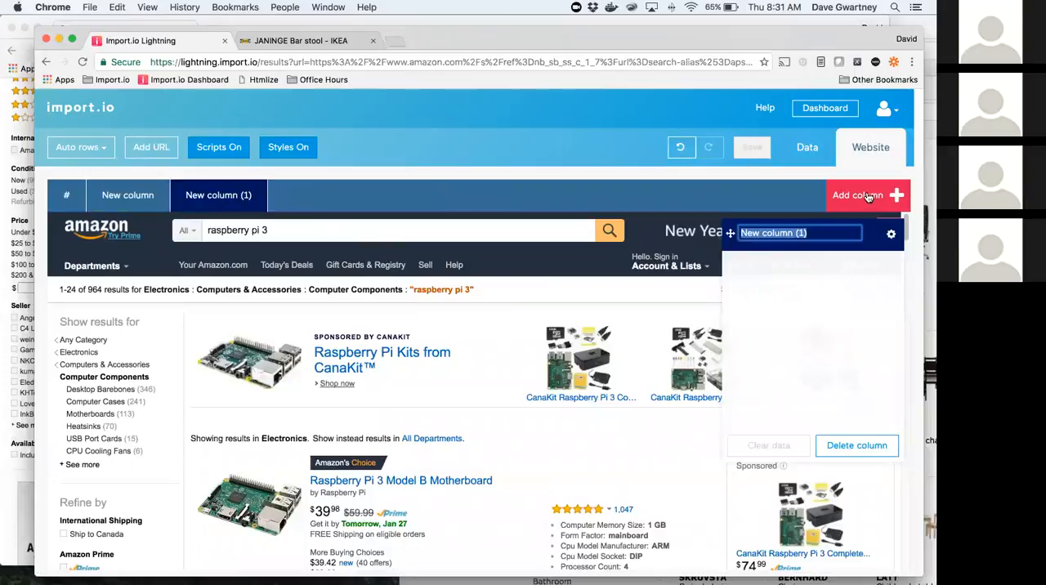
{"action": "left_click", "coordinate": [874, 449]}
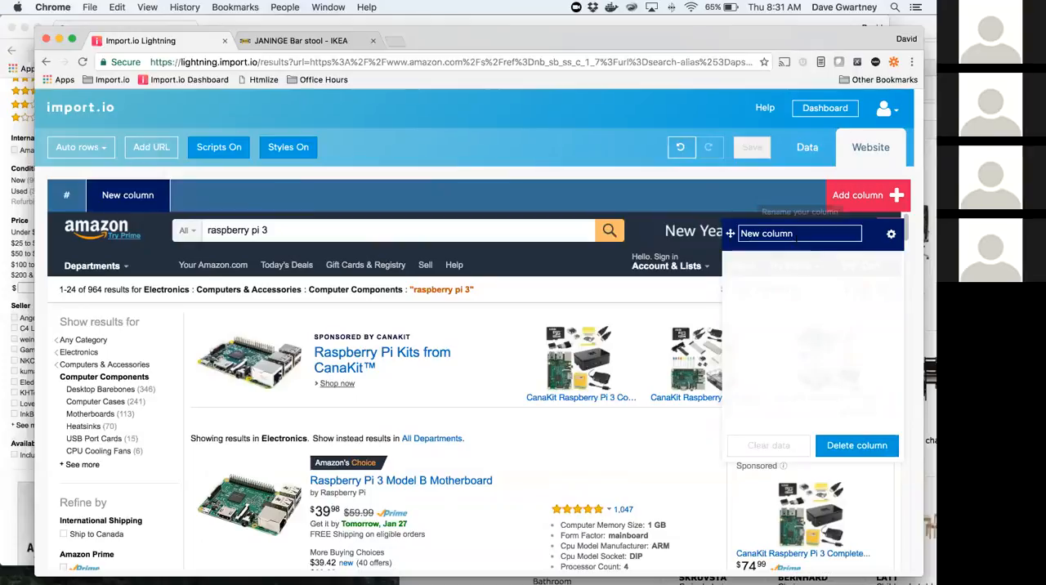
Step: Rename the empty column as "product"
{"action": "left_click", "coordinate": [796, 235]}
{"action": "type", "text": "product"}
{"action": "key", "text": "Return"}
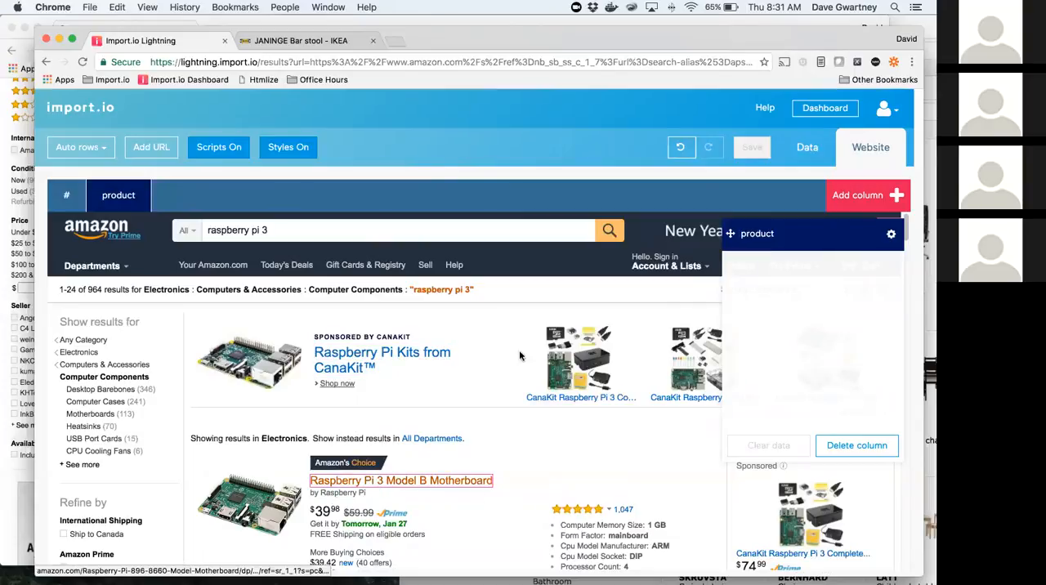
Step: Train the product column on the first two product titles, including their link URLs, and check the matches down the results page
{"action": "left_click", "coordinate": [475, 488]}
{"action": "left_click", "coordinate": [461, 192]}
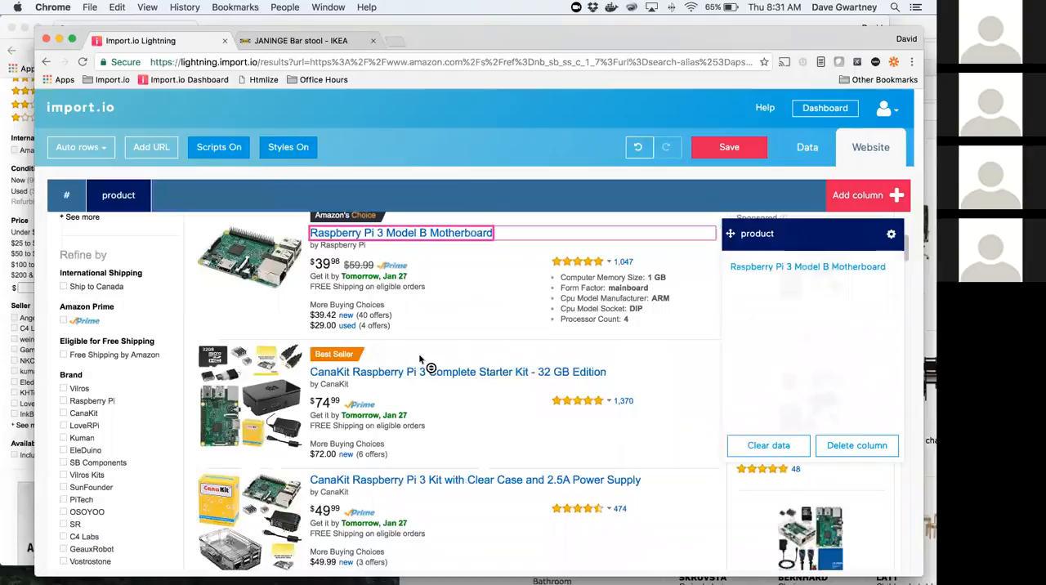
{"action": "scroll", "coordinate": [420, 356], "scroll_direction": "down", "scroll_amount": 1}
{"action": "left_click", "coordinate": [422, 356]}
{"action": "scroll", "coordinate": [536, 380], "scroll_direction": "down", "scroll_amount": 5}
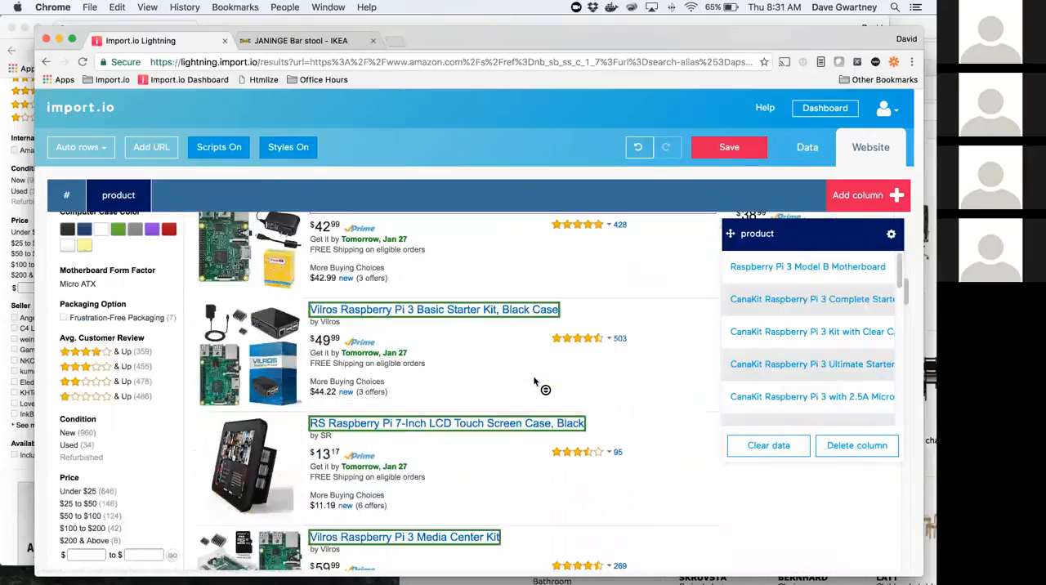
{"action": "scroll", "coordinate": [536, 380], "scroll_direction": "down", "scroll_amount": 5}
{"action": "scroll", "coordinate": [536, 380], "scroll_direction": "down", "scroll_amount": 1}
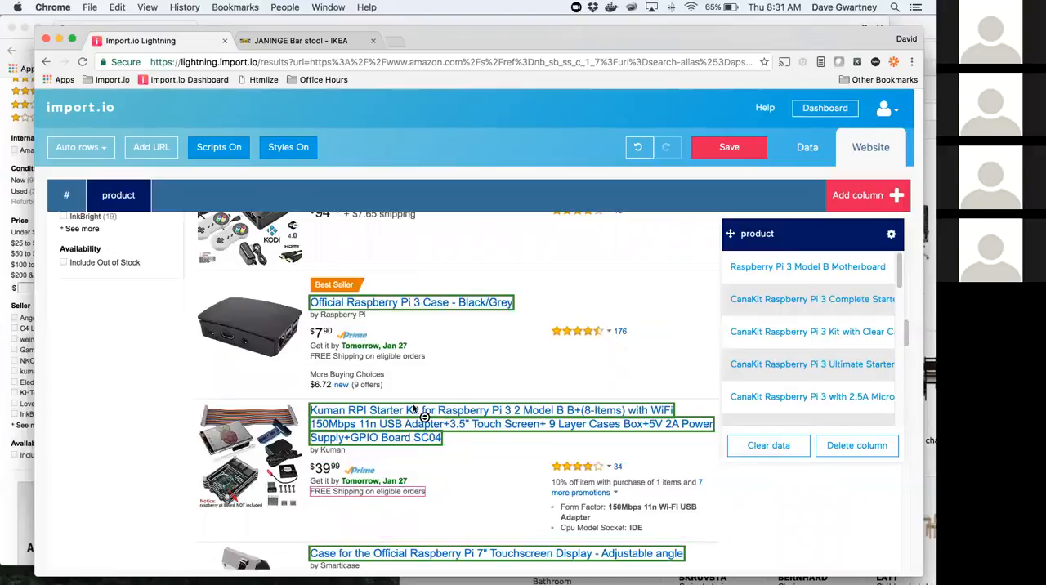
{"action": "scroll", "coordinate": [458, 384], "scroll_direction": "up", "scroll_amount": 7}
{"action": "scroll", "coordinate": [472, 396], "scroll_direction": "up", "scroll_amount": 10}
{"action": "scroll", "coordinate": [472, 398], "scroll_direction": "up", "scroll_amount": 2}
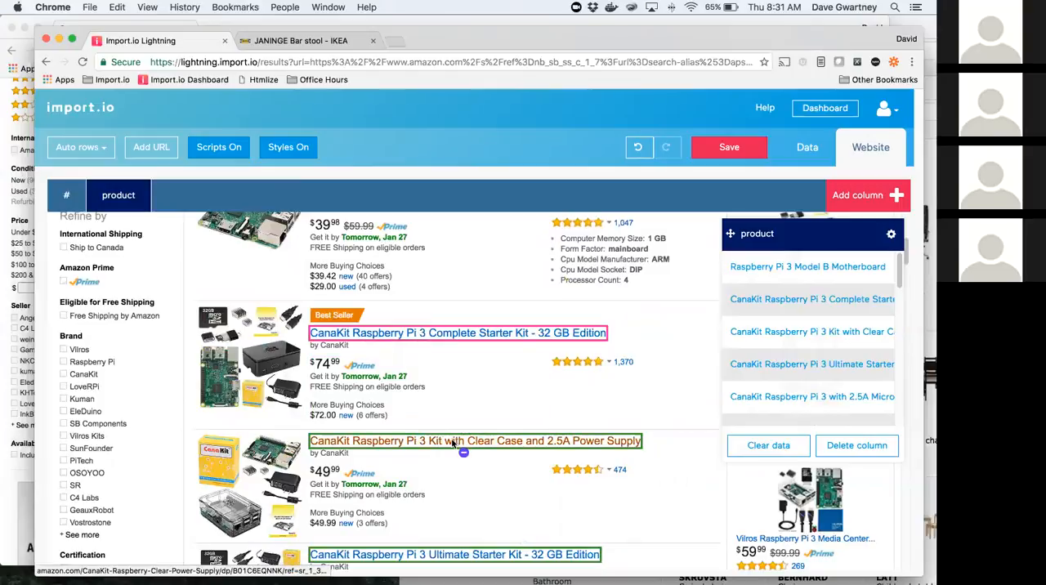
Step: Try deselecting and reselecting individual CanaKit product titles in the product column
{"action": "left_click", "coordinate": [452, 442]}
{"action": "scroll", "coordinate": [556, 437], "scroll_direction": "down", "scroll_amount": 1}
{"action": "scroll", "coordinate": [552, 437], "scroll_direction": "up", "scroll_amount": 3}
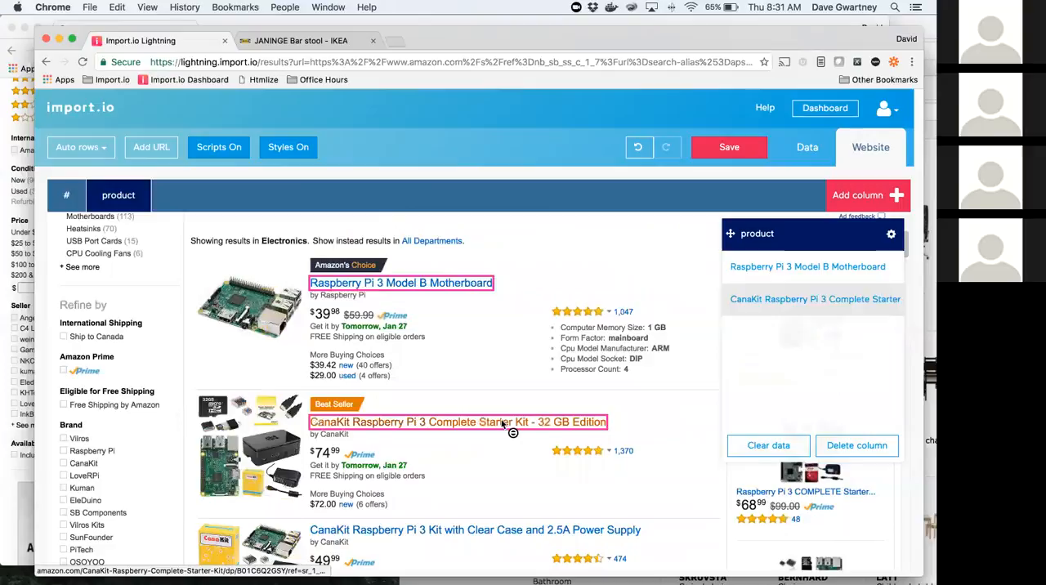
{"action": "left_click", "coordinate": [502, 421]}
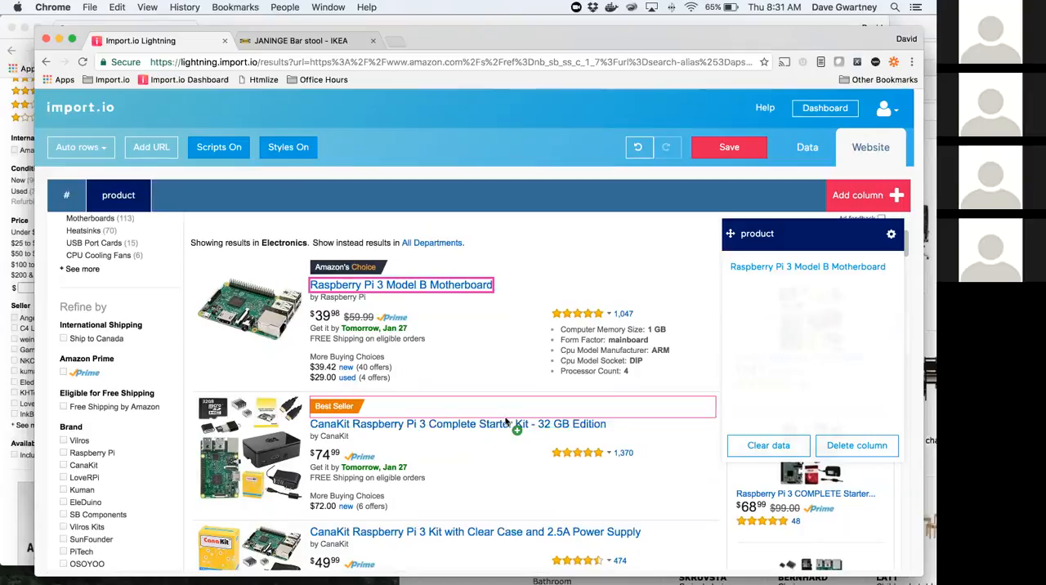
{"action": "left_click", "coordinate": [420, 423]}
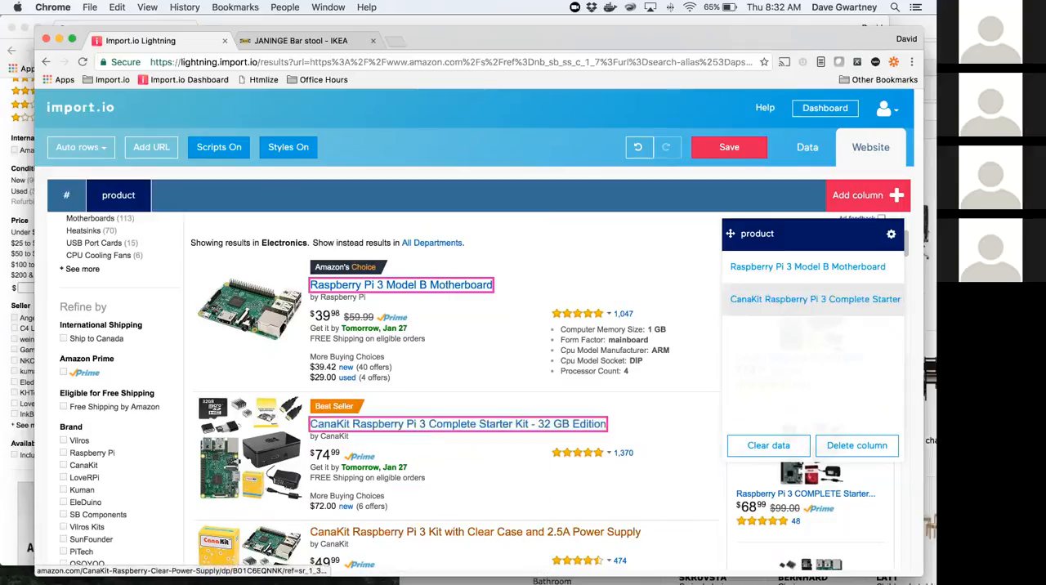
{"action": "scroll", "coordinate": [456, 411], "scroll_direction": "down", "scroll_amount": 3}
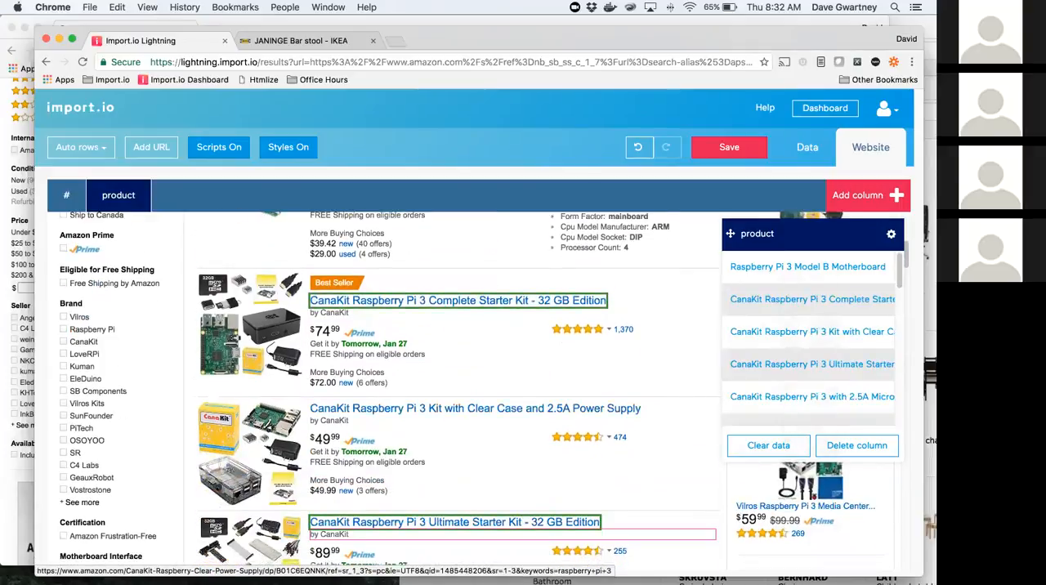
{"action": "left_click", "coordinate": [456, 411]}
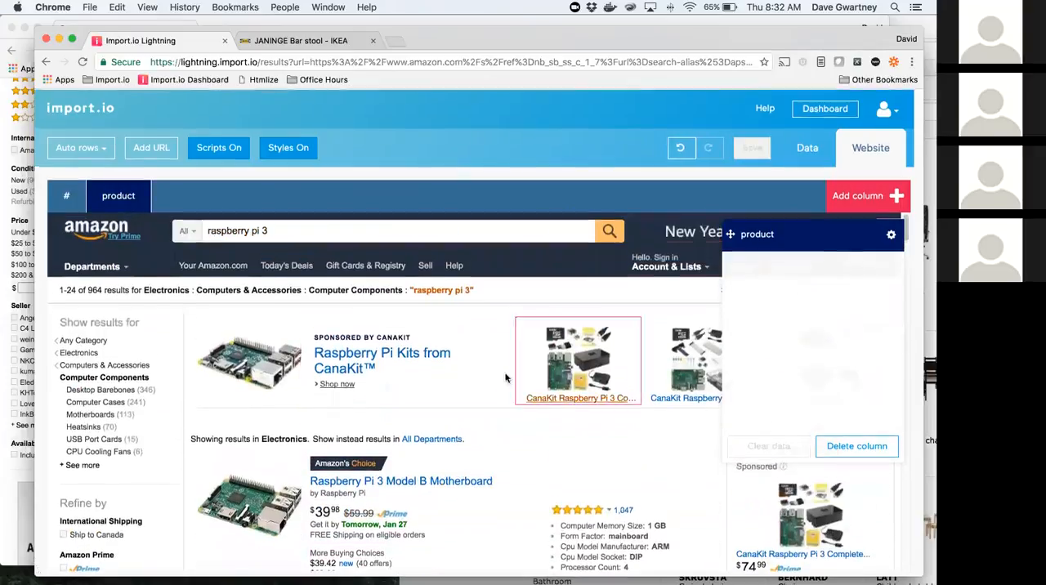
Step: Retrain the emptied product column using the Raspberry Pi 3 Model B Motherboard and CanaKit Raspberry Pi 3 Complete Starter Kit titles
{"action": "left_click", "coordinate": [401, 480]}
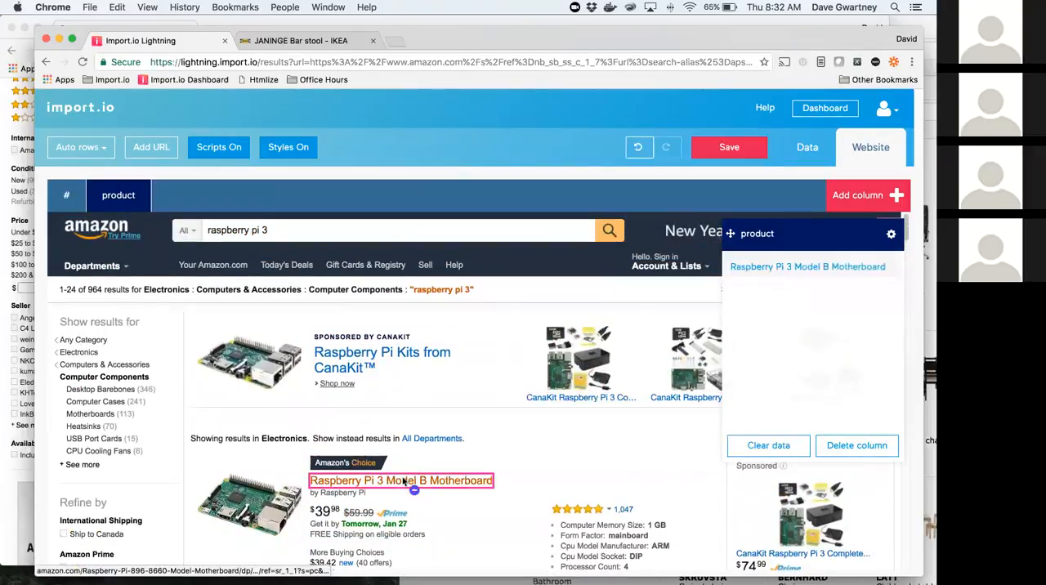
{"action": "scroll", "coordinate": [457, 470], "scroll_direction": "down", "scroll_amount": 3}
{"action": "left_click", "coordinate": [438, 423]}
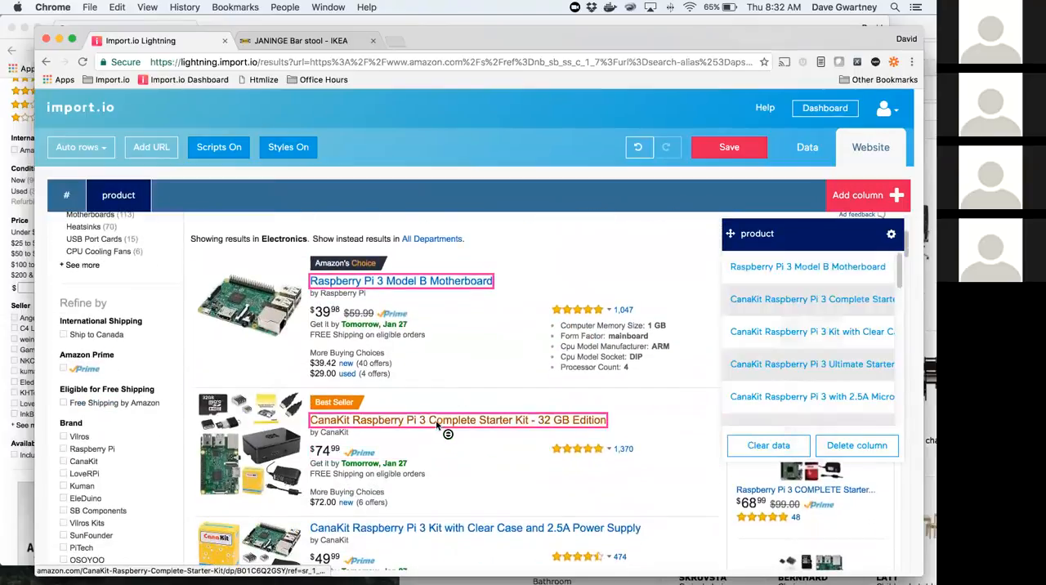
Step: Save the extractor as amazon.com and run it on its URL
{"action": "left_click", "coordinate": [731, 152]}
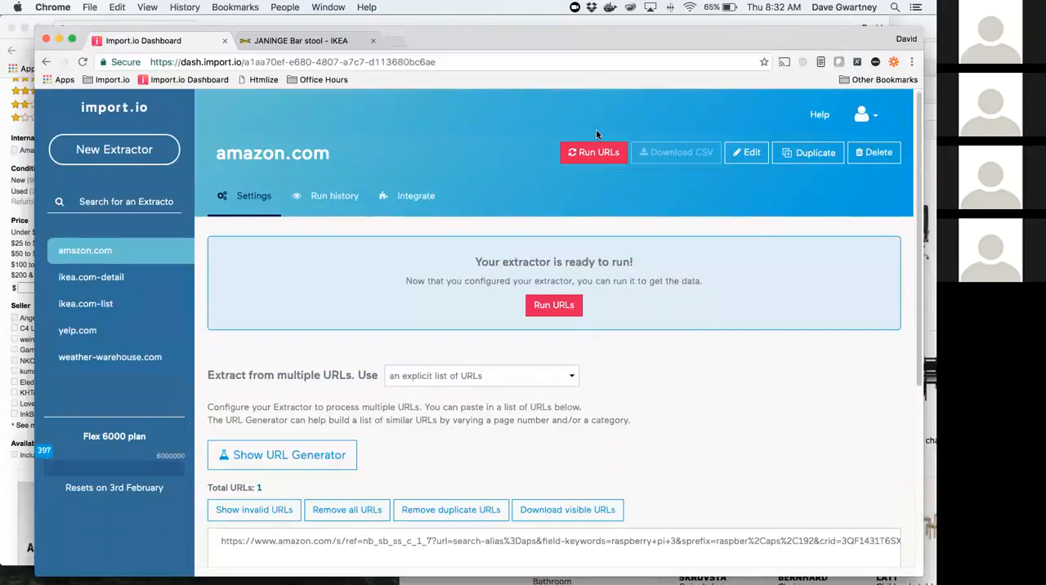
{"action": "left_click", "coordinate": [593, 151]}
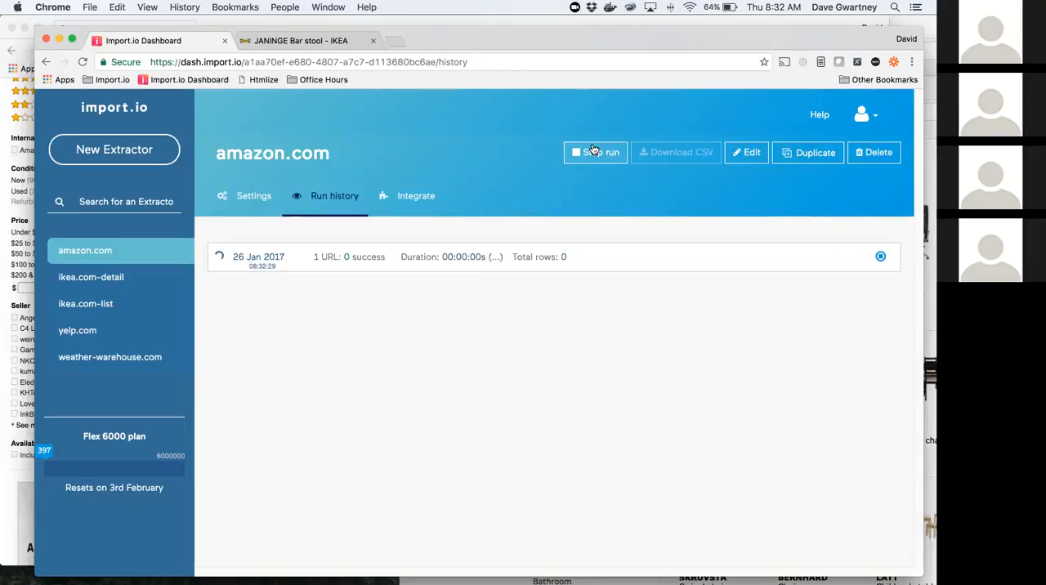
{"action": "left_click", "coordinate": [593, 151]}
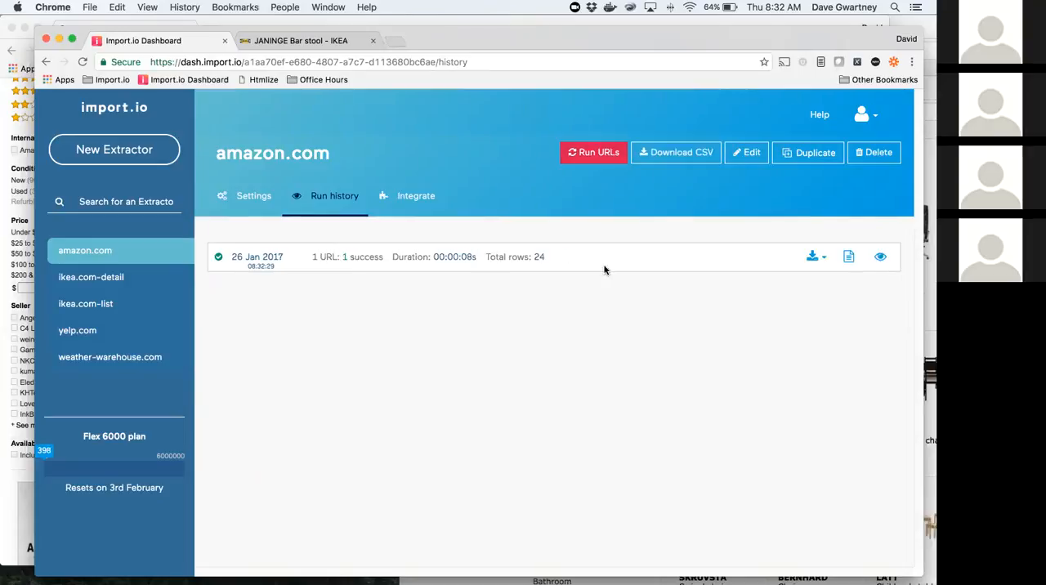
Step: Preview the data from the finished amazon.com run and look through the extracted product links
{"action": "left_click", "coordinate": [883, 260]}
{"action": "scroll", "coordinate": [755, 363], "scroll_direction": "down", "scroll_amount": 5}
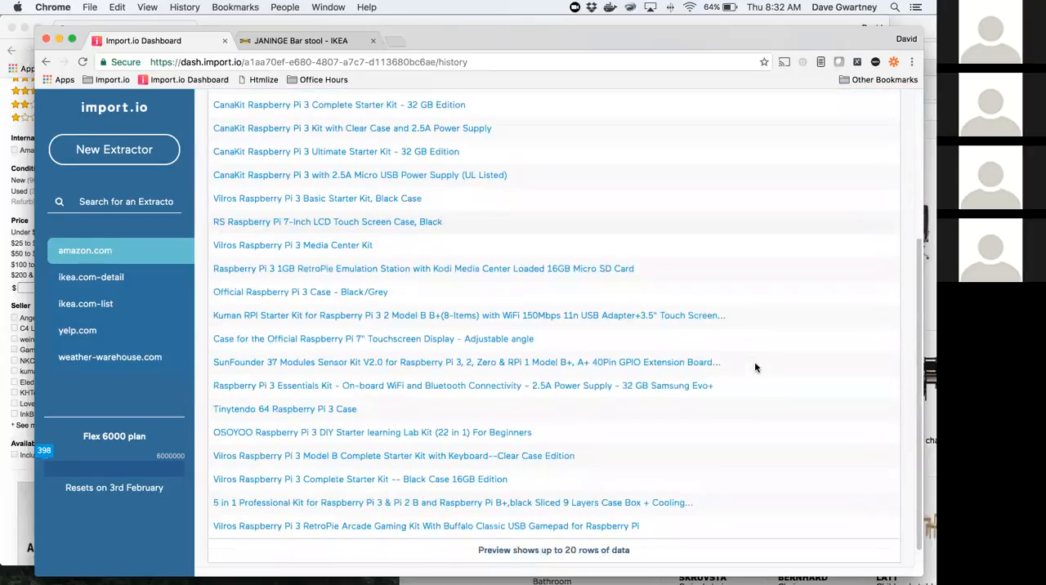
{"action": "scroll", "coordinate": [755, 365], "scroll_direction": "up", "scroll_amount": 5}
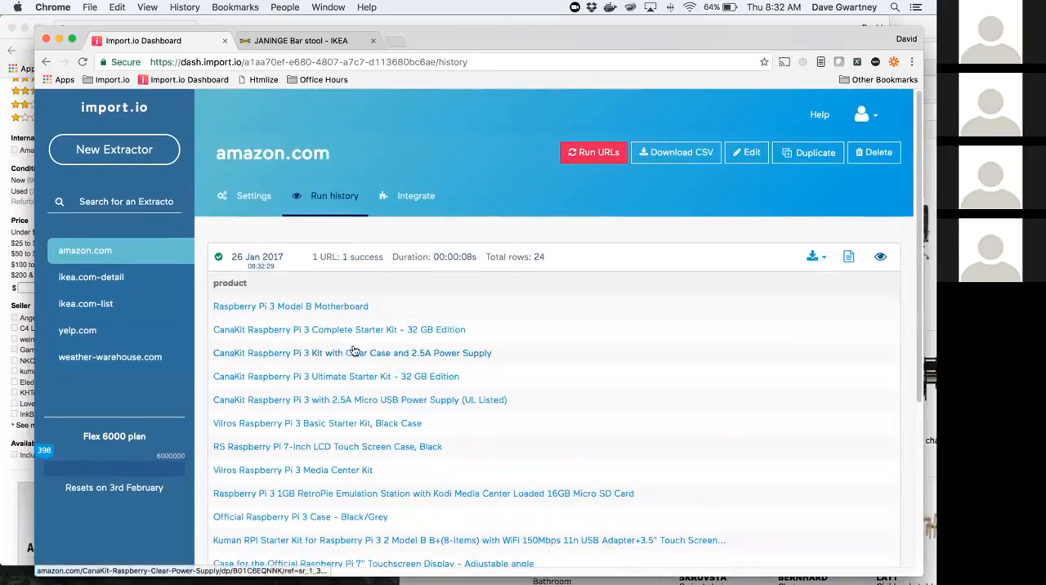
Step: Create a new extractor from the Amazon page URL of the CanaKit Raspberry Pi 3 with 2.5A Micro USB Power Supply
{"action": "left_click", "coordinate": [302, 400]}
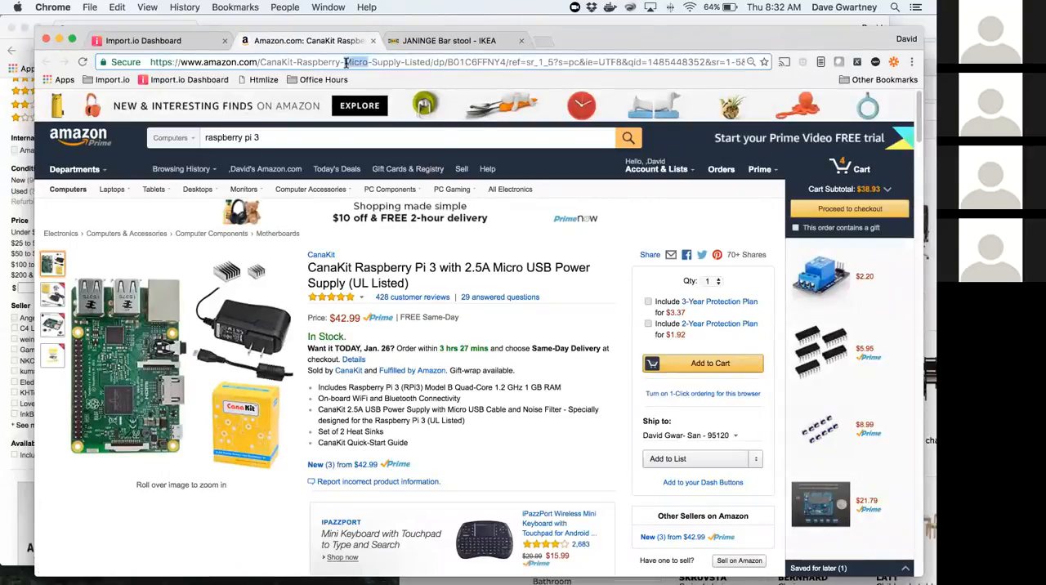
{"action": "left_click", "coordinate": [346, 63]}
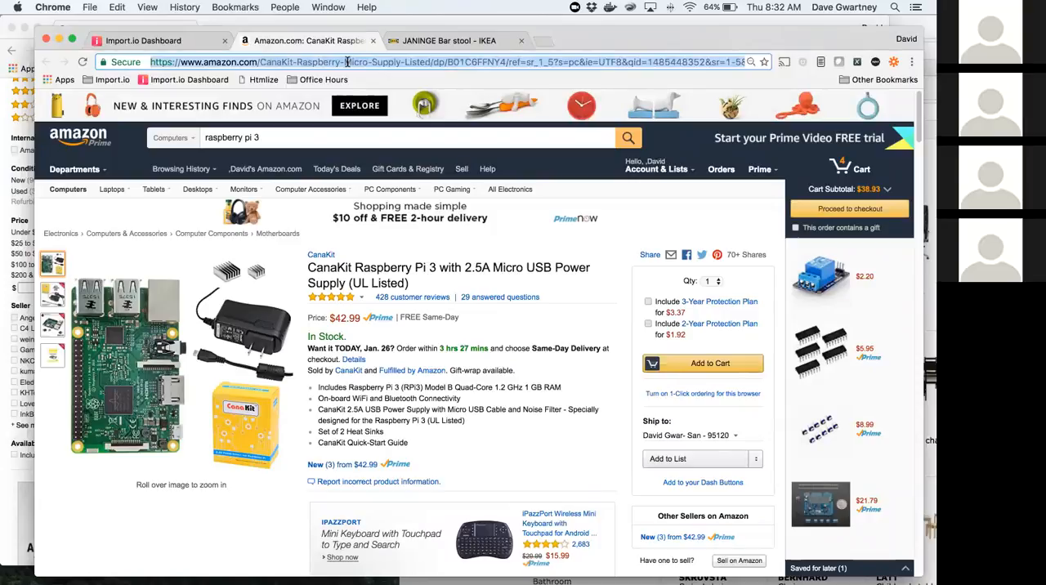
{"action": "key", "text": "super+c"}
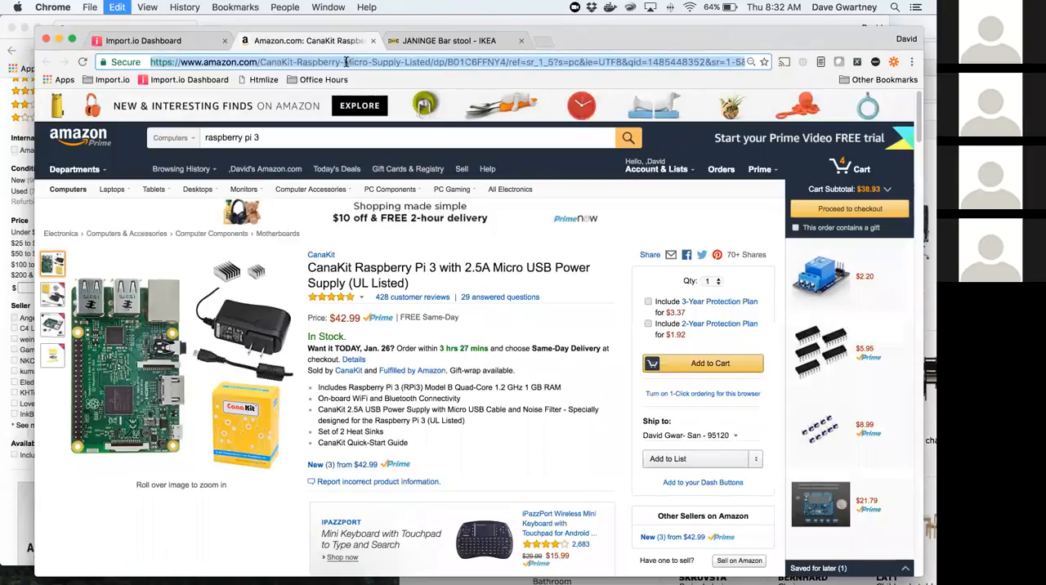
{"action": "left_click", "coordinate": [147, 40]}
{"action": "left_click", "coordinate": [134, 151]}
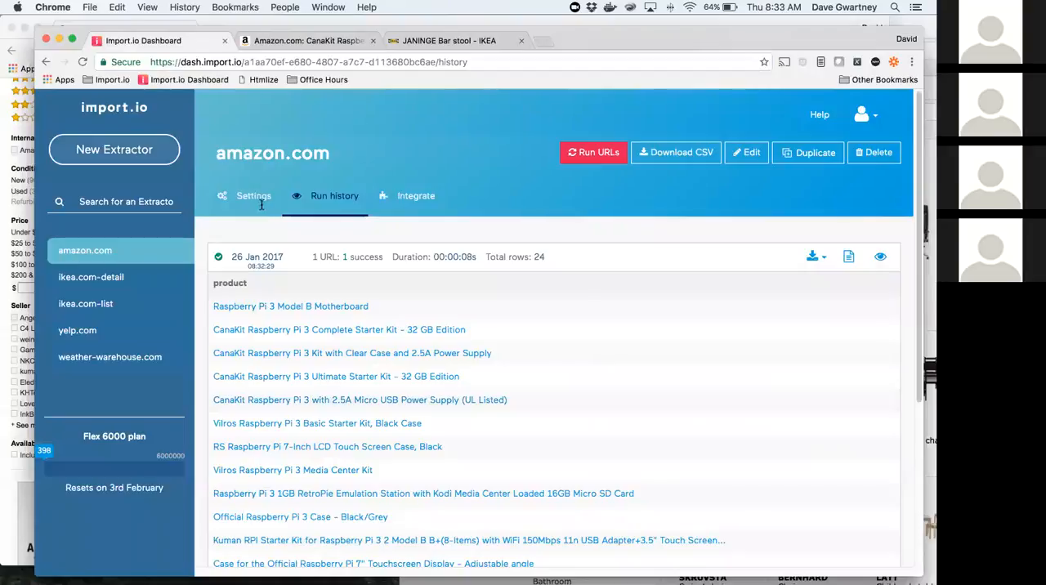
{"action": "key", "text": "super+v"}
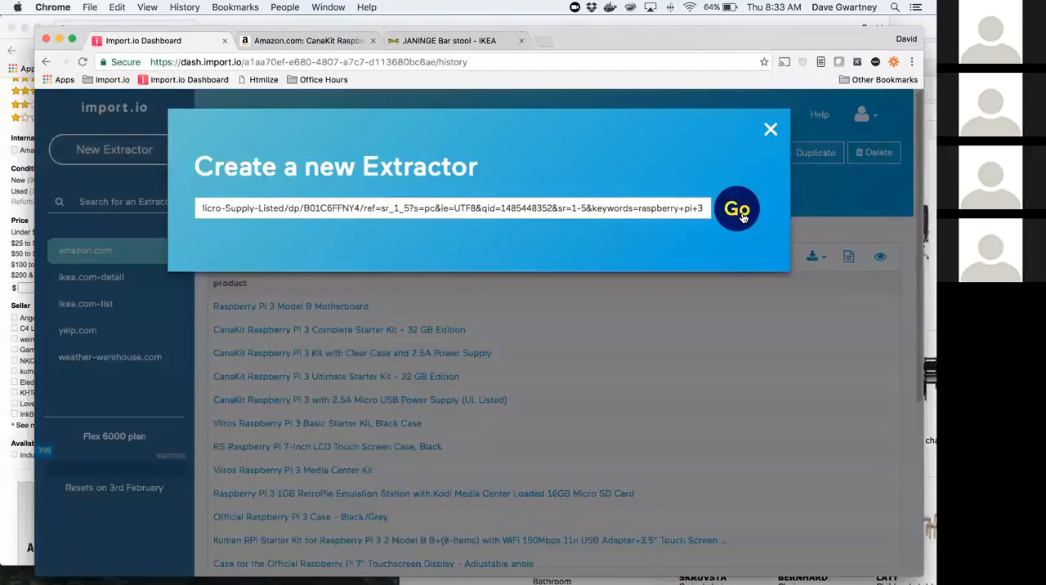
{"action": "left_click", "coordinate": [740, 211]}
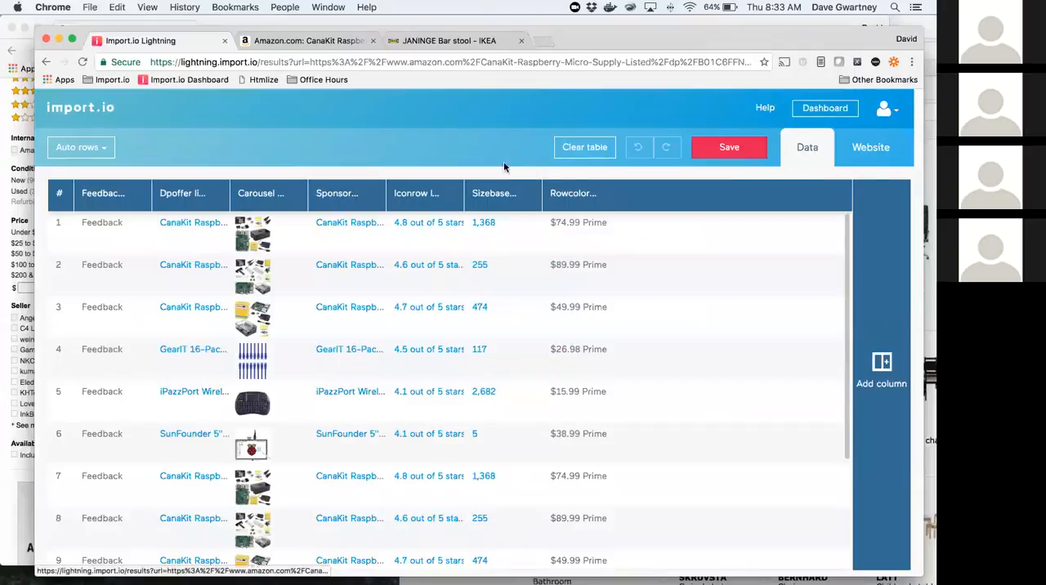
Step: Set up three extractor columns named product, description and price in the website view
{"action": "left_click", "coordinate": [871, 147]}
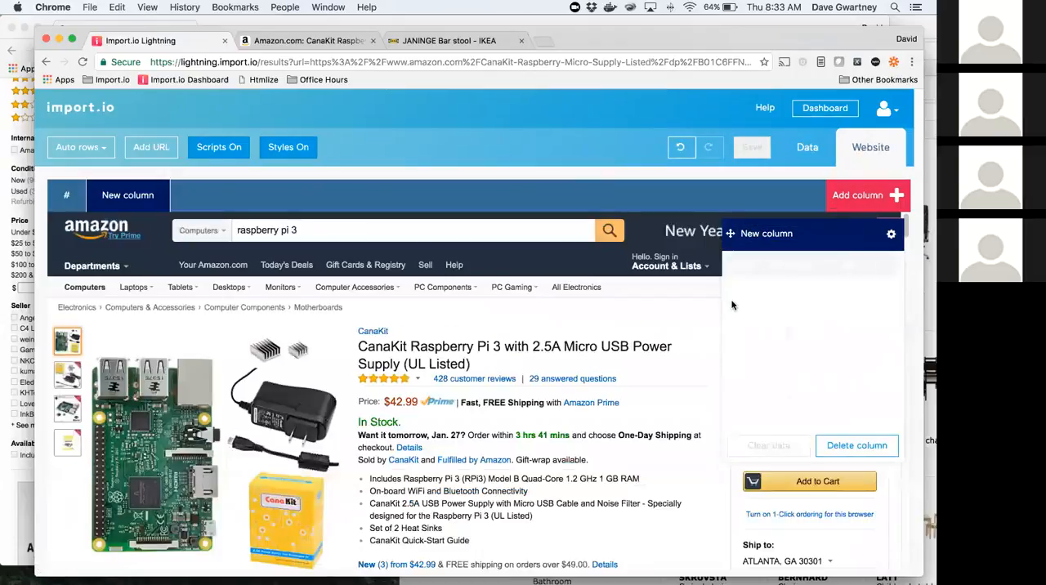
{"action": "left_click", "coordinate": [766, 233]}
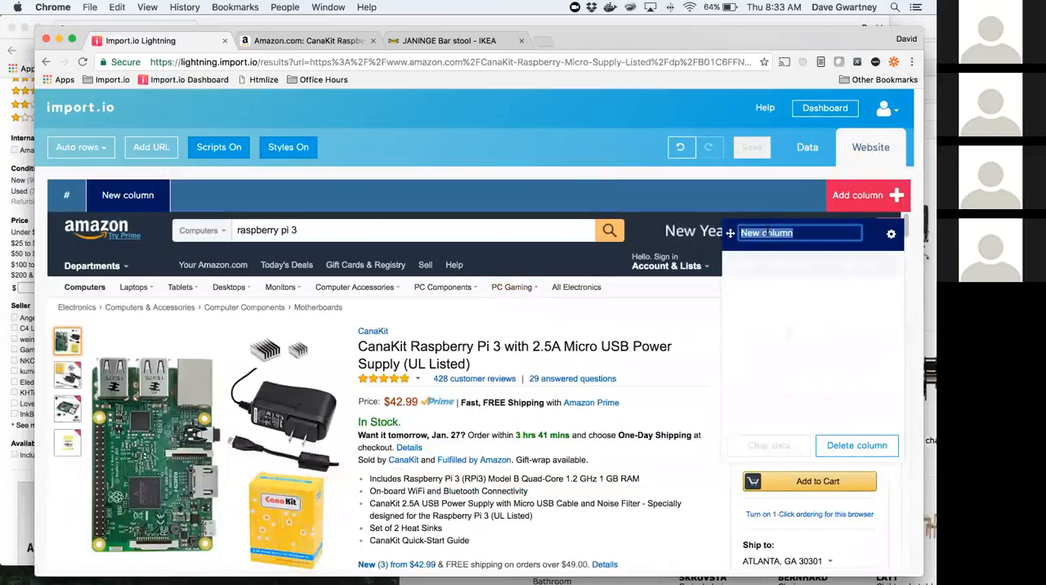
{"action": "type", "text": "product"}
{"action": "key", "text": "Return"}
{"action": "type", "text": "descdript"}
{"action": "key", "text": "BackSpace"}
{"action": "key", "text": "BackSpace"}
{"action": "key", "text": "BackSpace"}
{"action": "key", "text": "BackSpace"}
{"action": "key", "text": "BackSpace"}
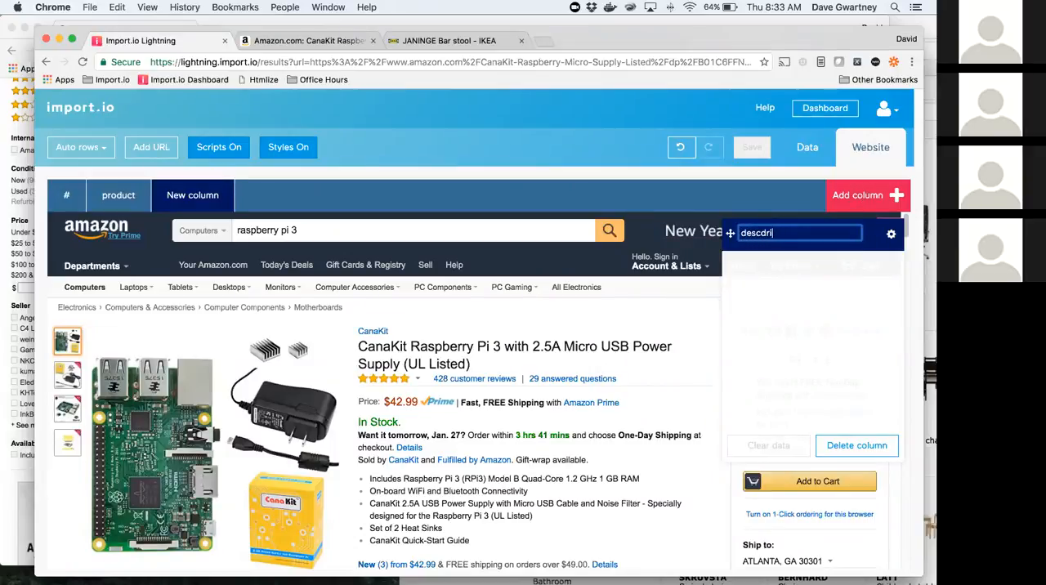
{"action": "type", "text": "ription"}
{"action": "left_click", "coordinate": [852, 190]}
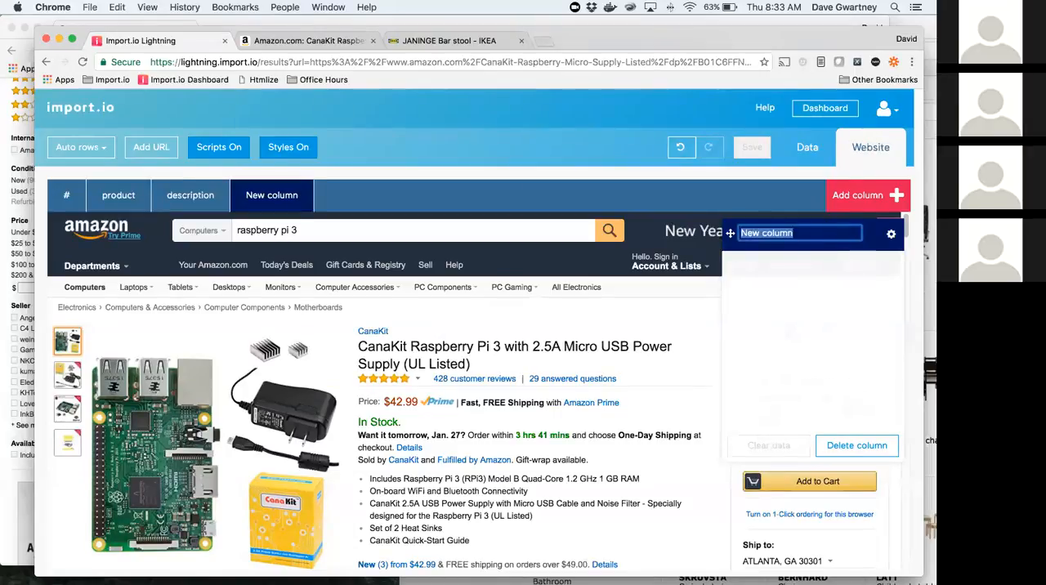
{"action": "type", "text": "price"}
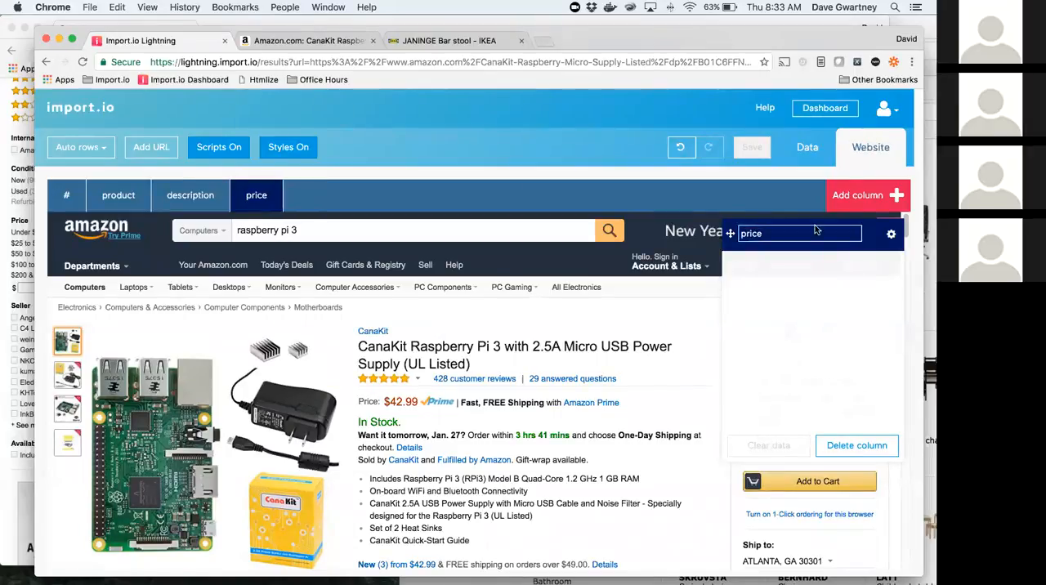
Step: Train the product, description and price columns with the page's product title, feature bullet list and price
{"action": "left_click", "coordinate": [118, 195]}
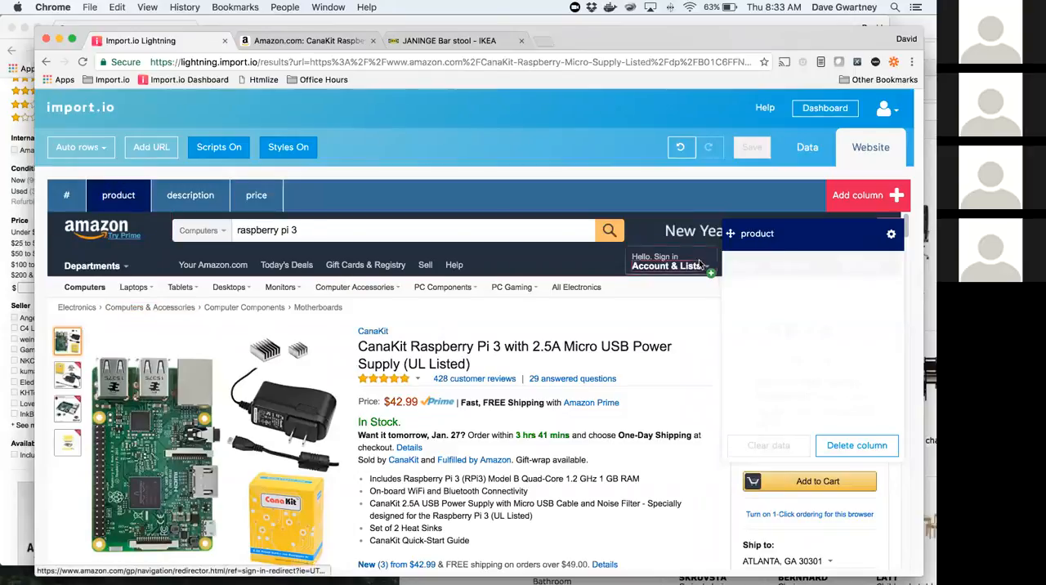
{"action": "left_click", "coordinate": [447, 347]}
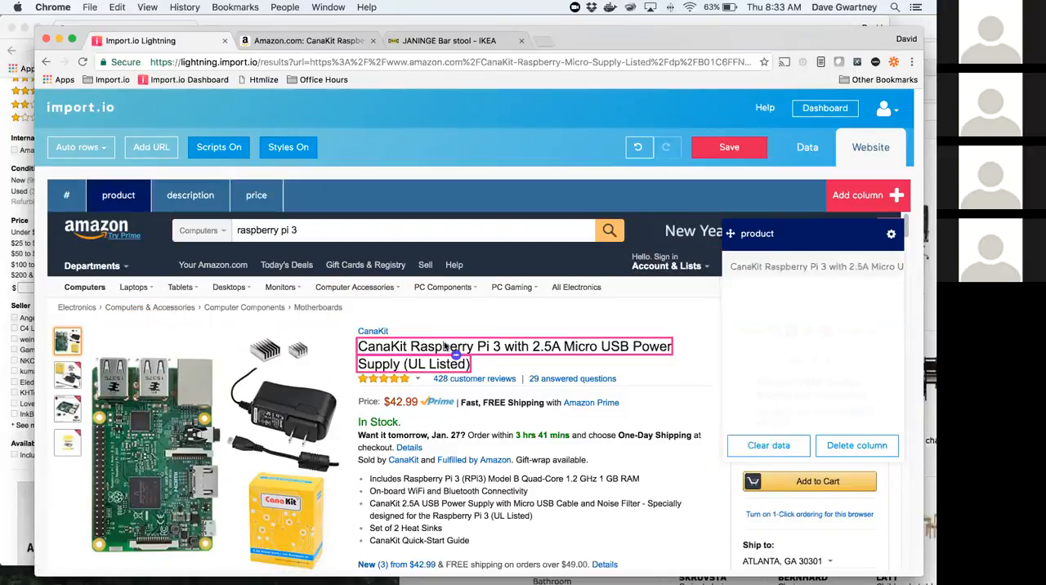
{"action": "left_click", "coordinate": [186, 196]}
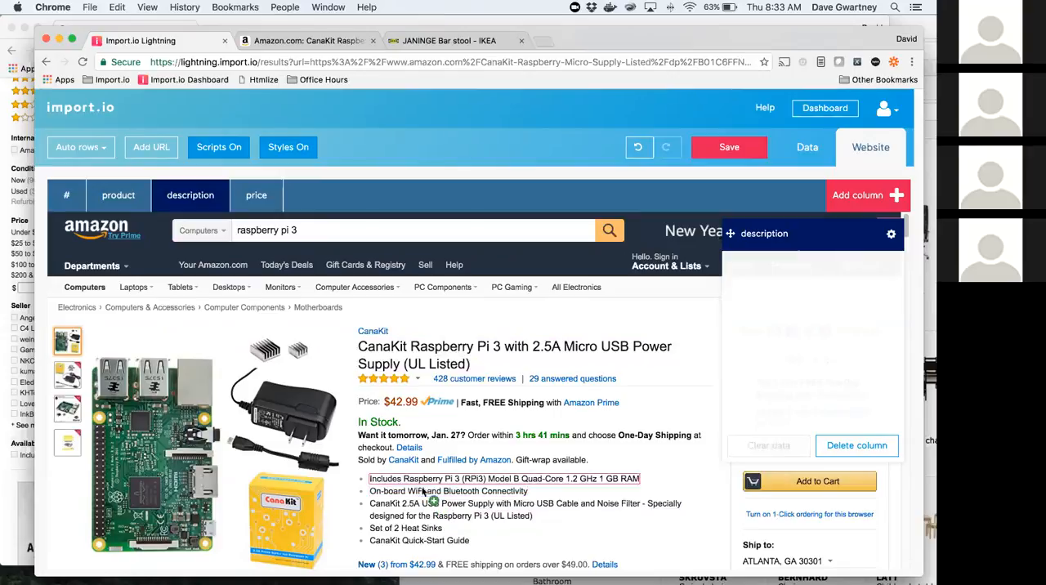
{"action": "left_click", "coordinate": [365, 479]}
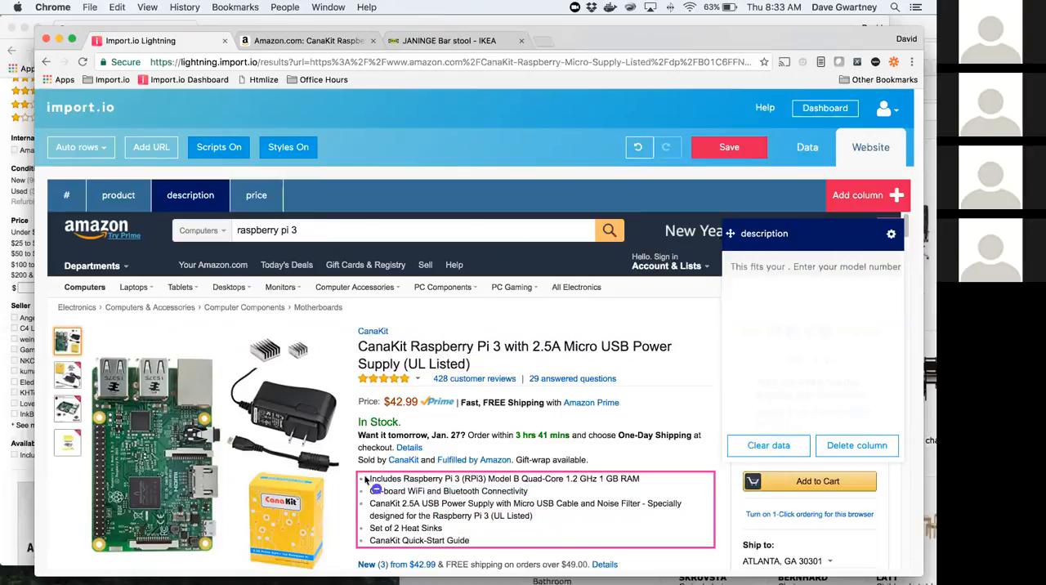
{"action": "left_click", "coordinate": [253, 206]}
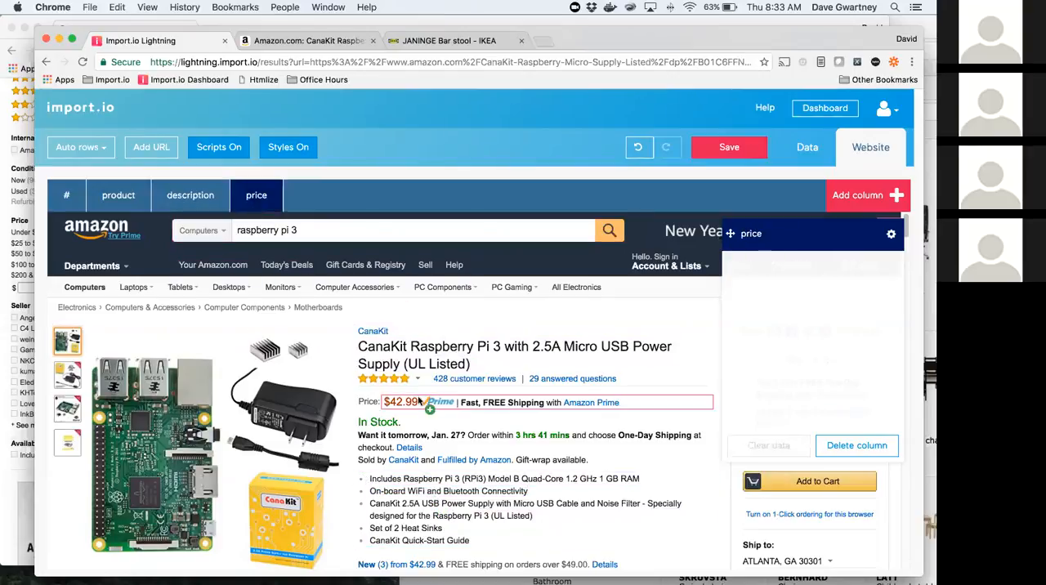
{"action": "left_click", "coordinate": [419, 400]}
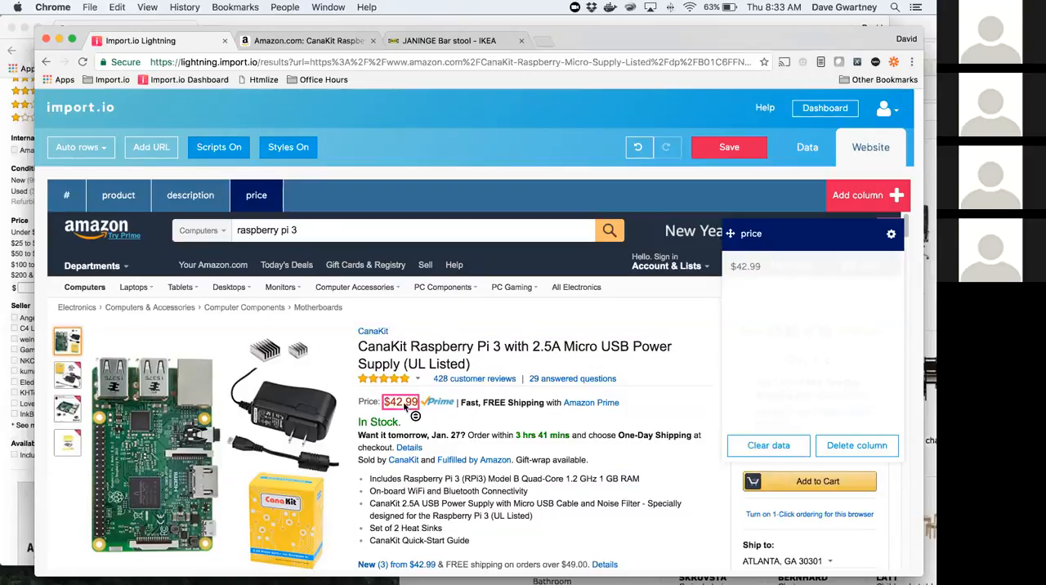
Step: Save the product page extractor as amazon.com, run its URL and preview the data
{"action": "left_click", "coordinate": [725, 150]}
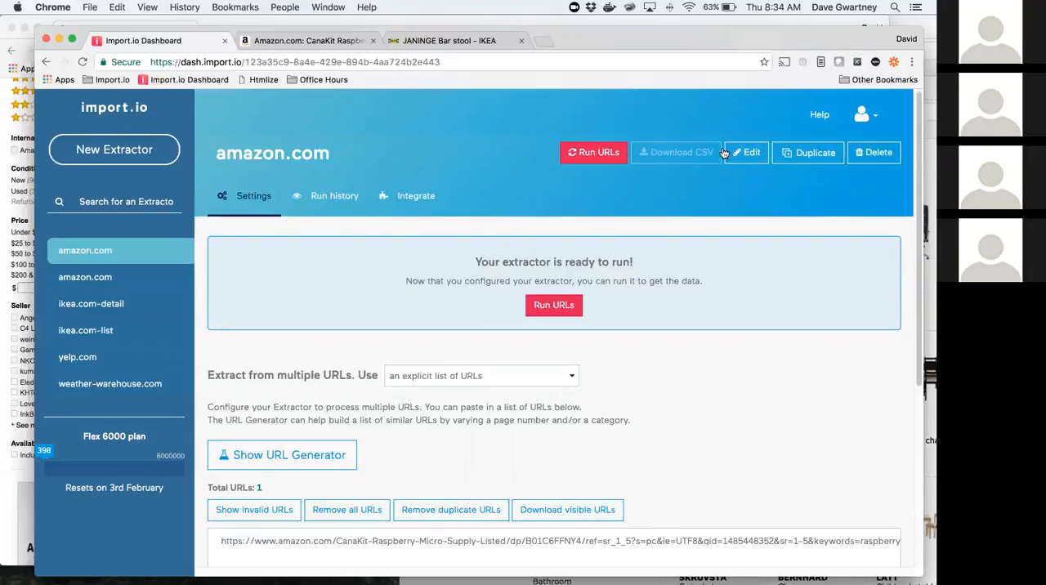
{"action": "left_click", "coordinate": [597, 153]}
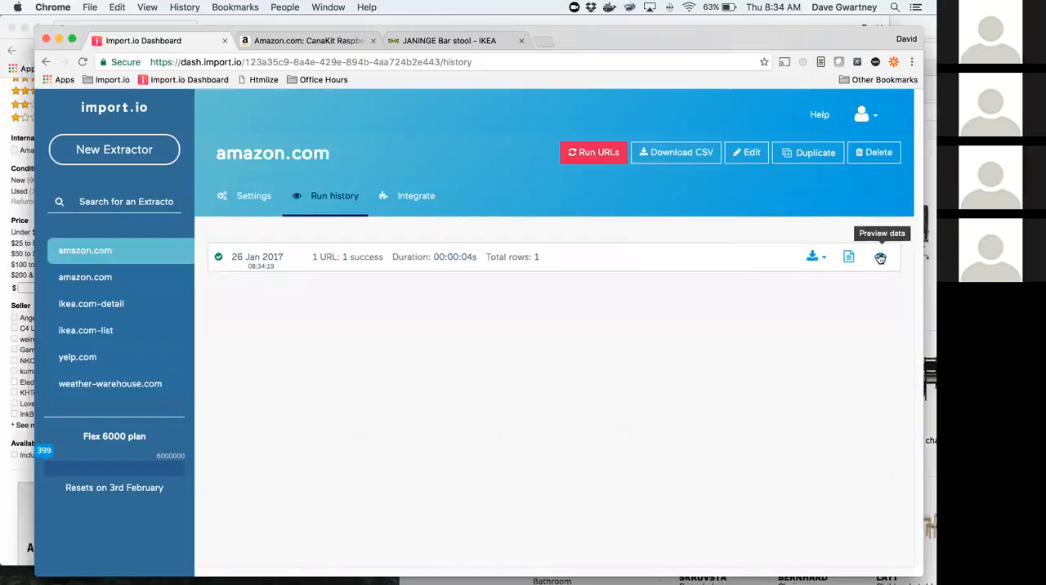
{"action": "left_click", "coordinate": [880, 258]}
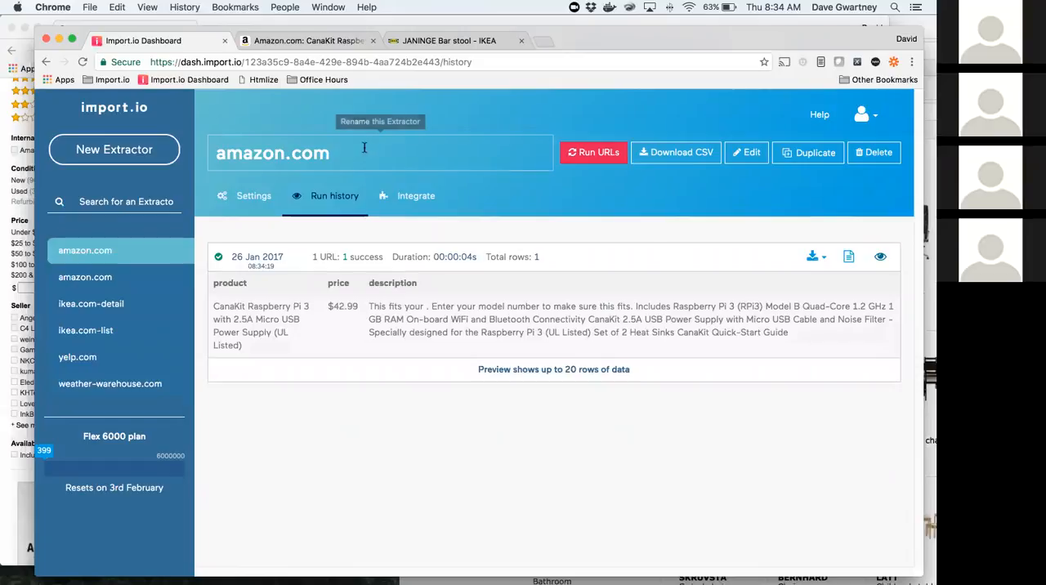
Step: Try renaming both amazon.com extractors to amazon.com-list, and remove the suffix again from the product links extractor
{"action": "left_click", "coordinate": [327, 153]}
{"action": "type", "text": "-list"}
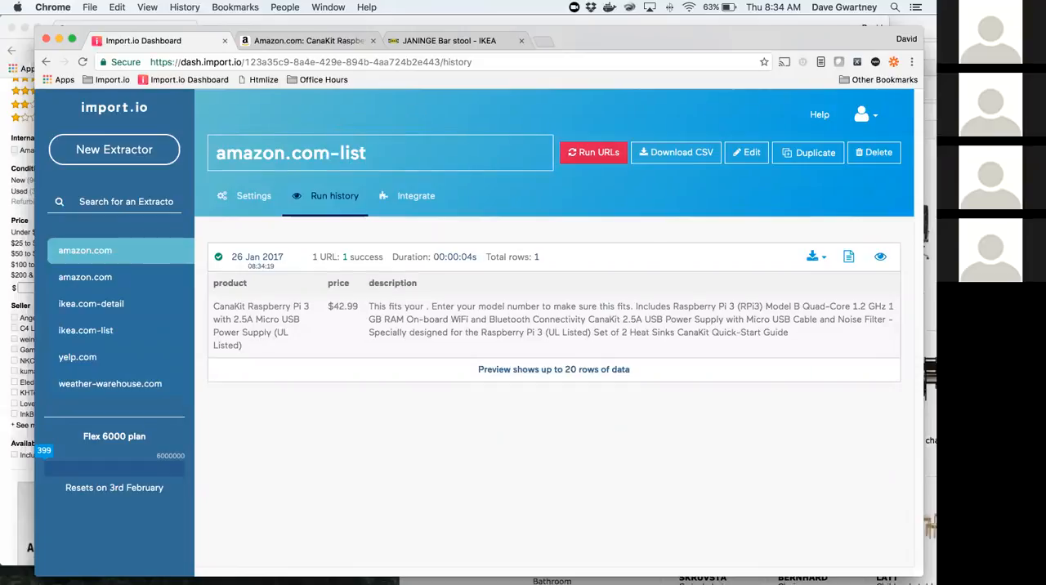
{"action": "left_click", "coordinate": [104, 277]}
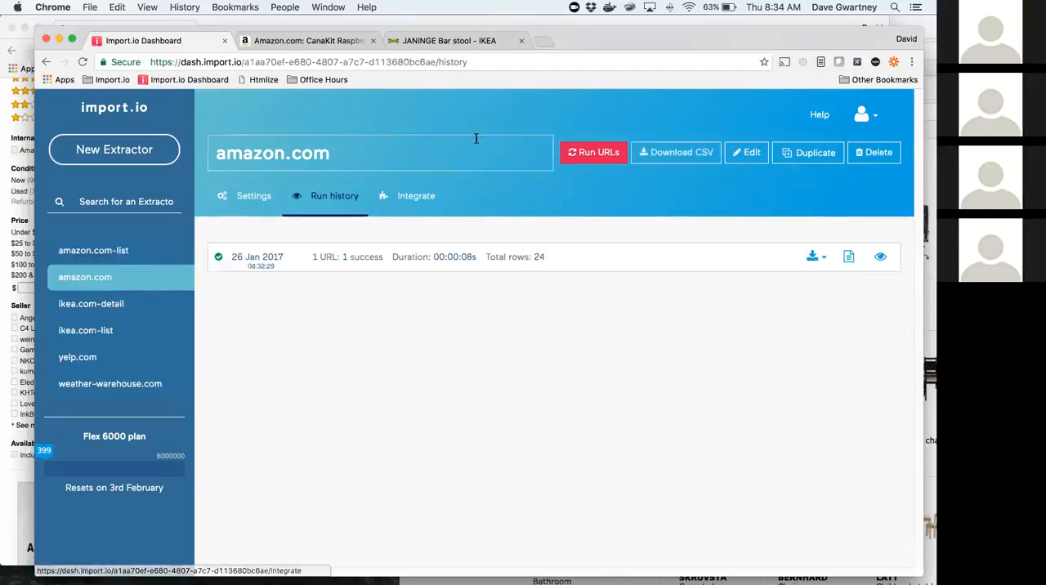
{"action": "left_click", "coordinate": [327, 153]}
{"action": "type", "text": "-list"}
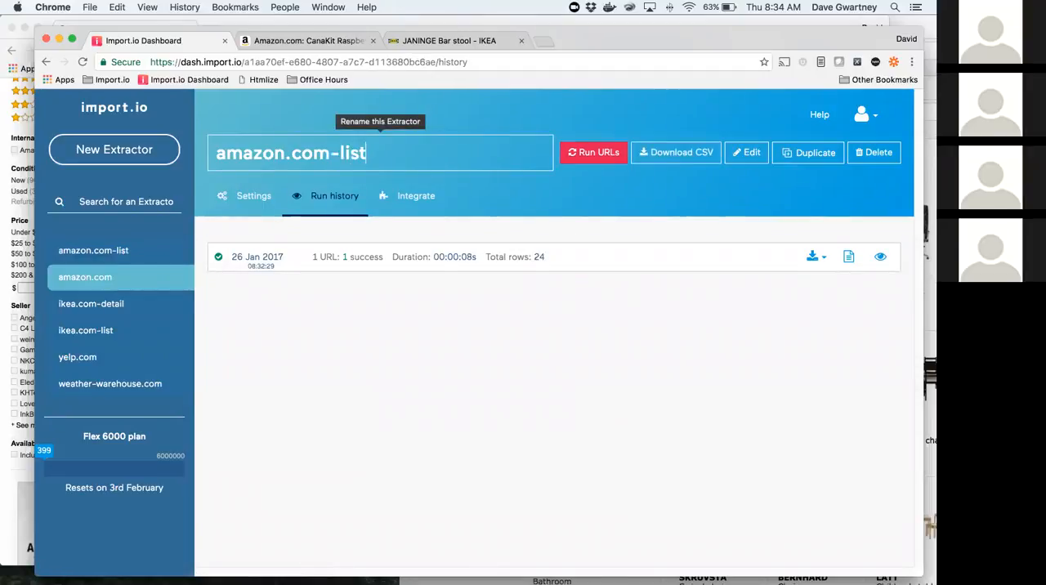
{"action": "key", "text": "BackSpace"}
{"action": "key", "text": "BackSpace"}
{"action": "key", "text": "BackSpace"}
{"action": "key", "text": "BackSpace"}
{"action": "key", "text": "BackSpace"}
{"action": "key", "text": "BackSpace"}
Step: Rename the extractor that collects product, price and description to amazon.com-detail
{"action": "left_click", "coordinate": [125, 255]}
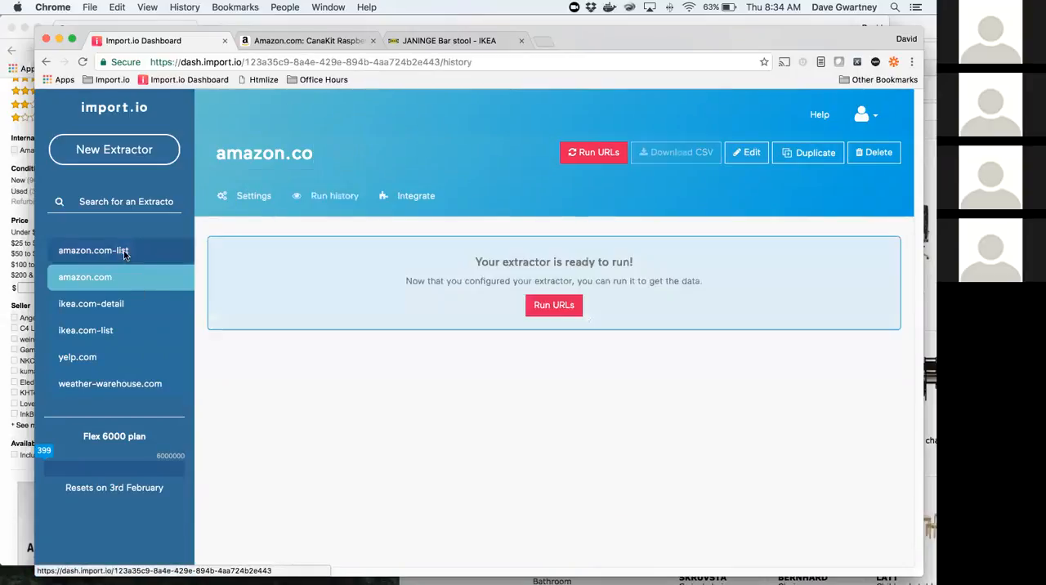
{"action": "left_click", "coordinate": [397, 150]}
{"action": "key", "text": "BackSpace"}
{"action": "key", "text": "BackSpace"}
{"action": "key", "text": "BackSpace"}
{"action": "key", "text": "BackSpace"}
{"action": "type", "text": "detail"}
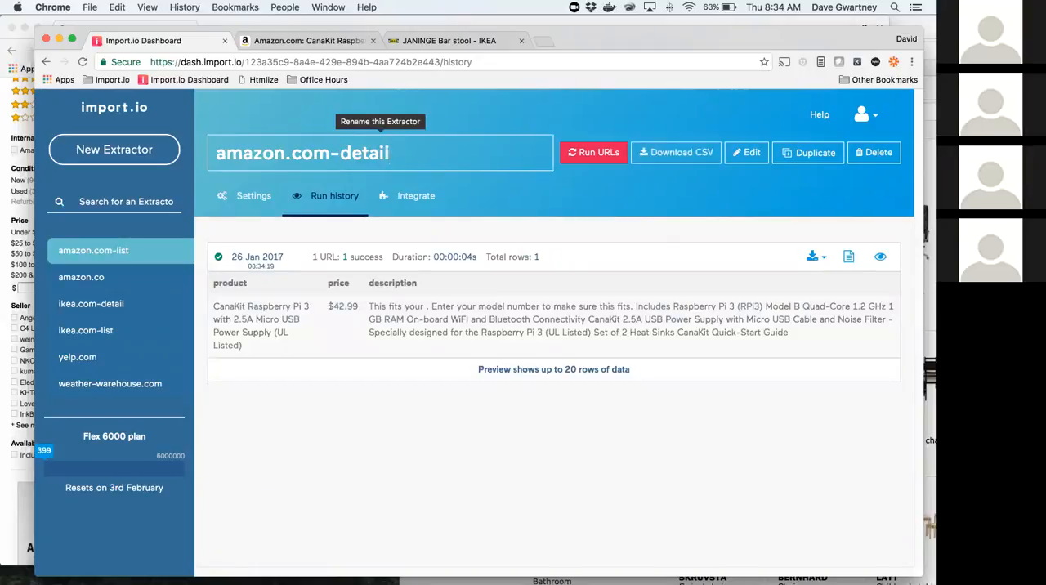
Step: Rename the extractor that collects the product links to amazon.com-list
{"action": "left_click", "coordinate": [106, 278]}
{"action": "left_click", "coordinate": [343, 150]}
{"action": "type", "text": "m-list"}
{"action": "left_click", "coordinate": [217, 259]}
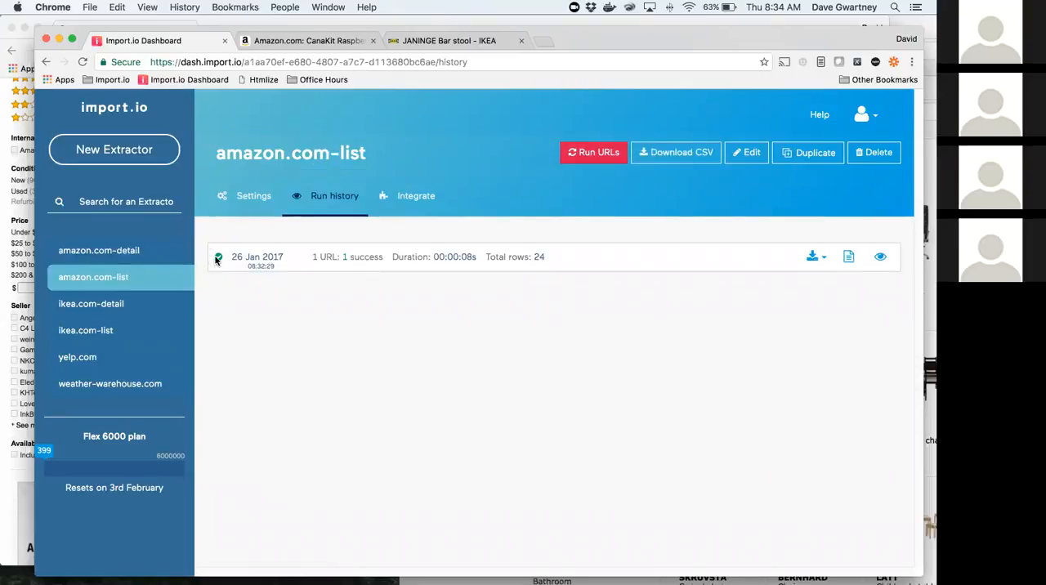
Step: Set the amazon.com-detail extractor to use URLs from another Extractor
{"action": "left_click", "coordinate": [131, 251]}
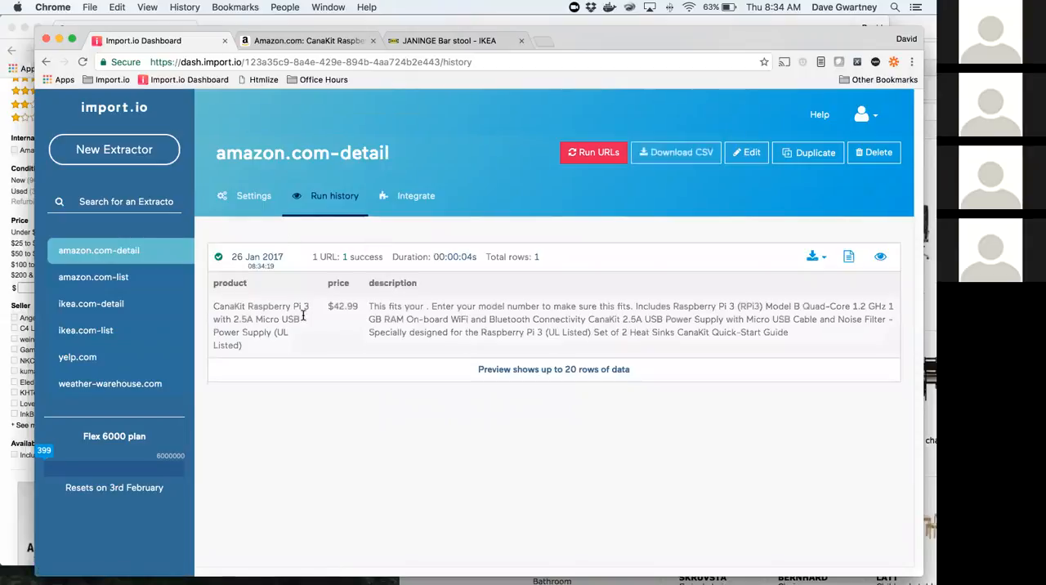
{"action": "left_click", "coordinate": [255, 197]}
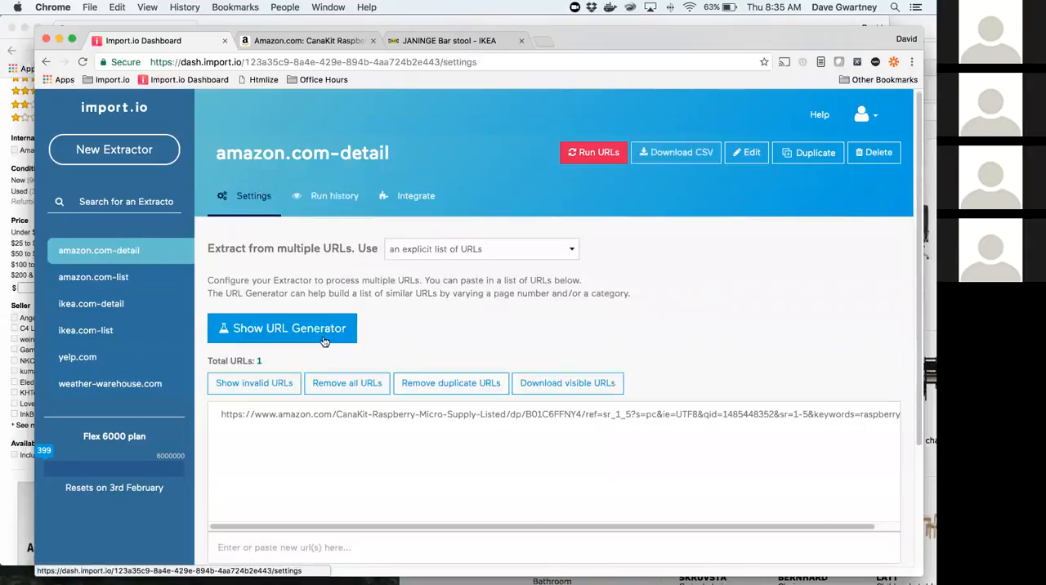
{"action": "scroll", "coordinate": [442, 362], "scroll_direction": "down", "scroll_amount": 4}
{"action": "scroll", "coordinate": [442, 364], "scroll_direction": "up", "scroll_amount": 2}
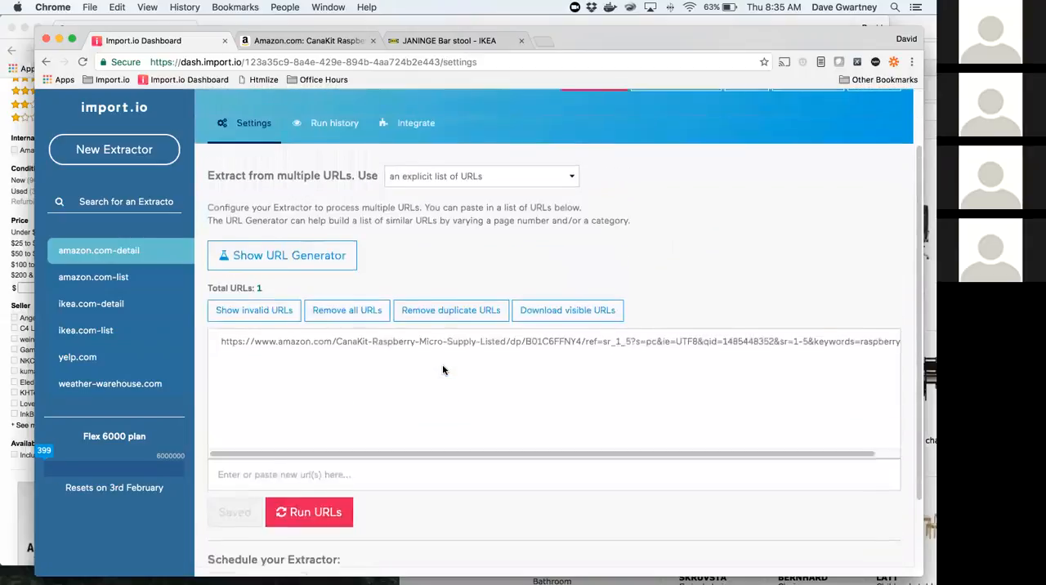
{"action": "scroll", "coordinate": [442, 370], "scroll_direction": "up", "scroll_amount": 1}
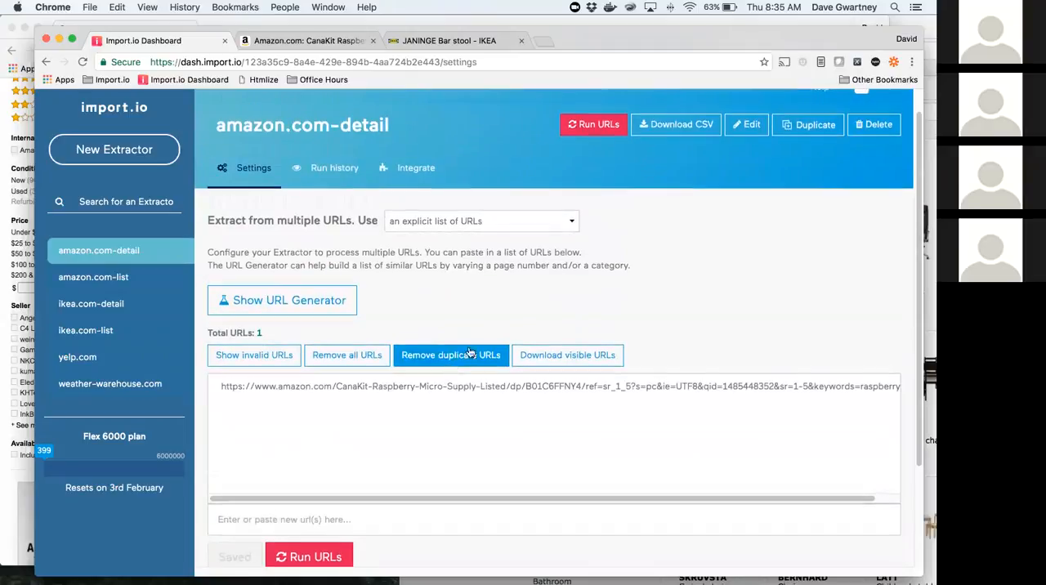
{"action": "left_click", "coordinate": [420, 229]}
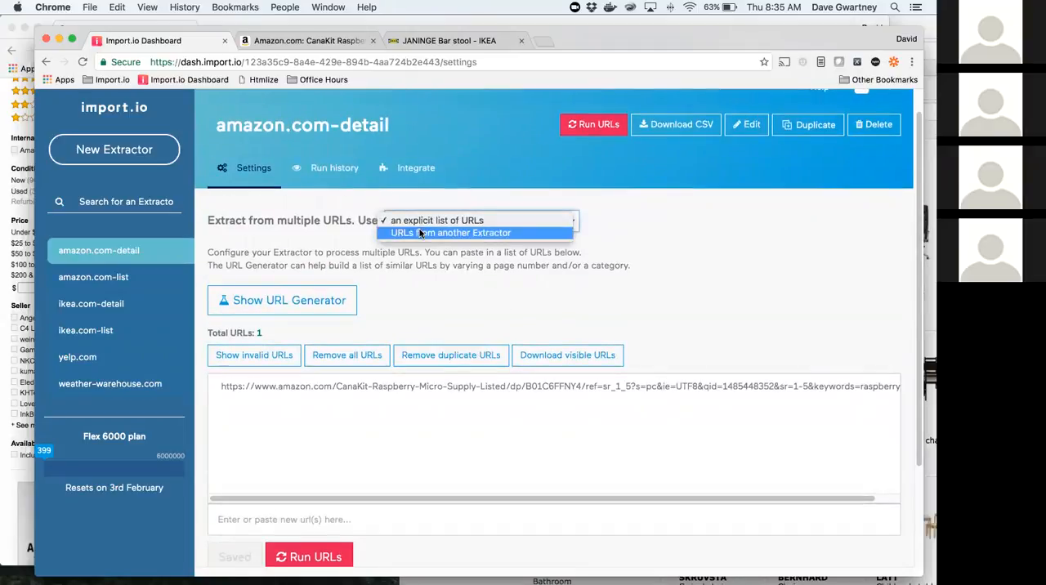
{"action": "left_click", "coordinate": [420, 234]}
Step: Choose amazon.com-list as the source extractor with product as its URL column, and run the chained amazon.com-detail extractor
{"action": "left_click", "coordinate": [264, 341]}
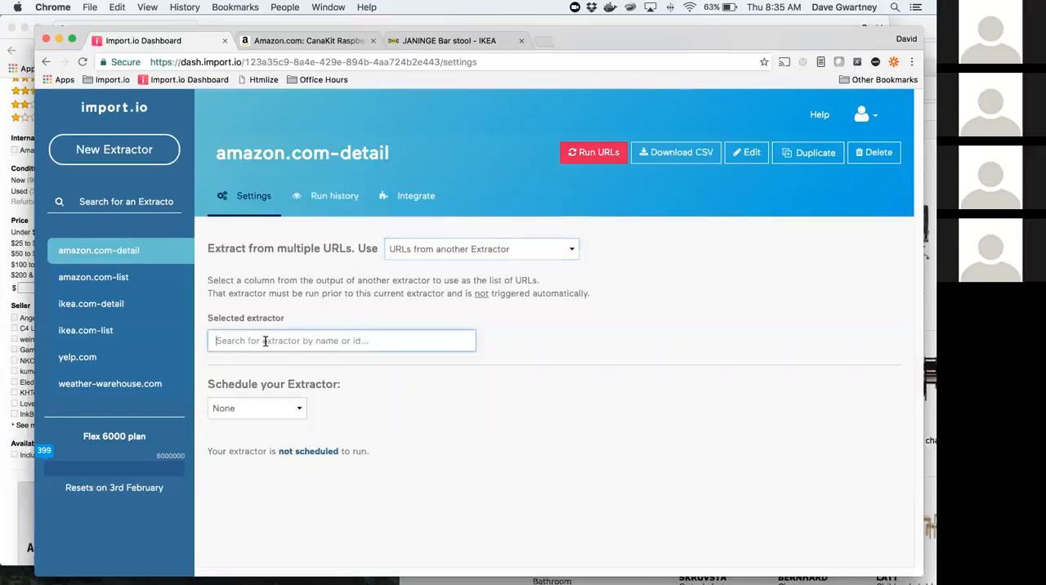
{"action": "type", "text": "ama"}
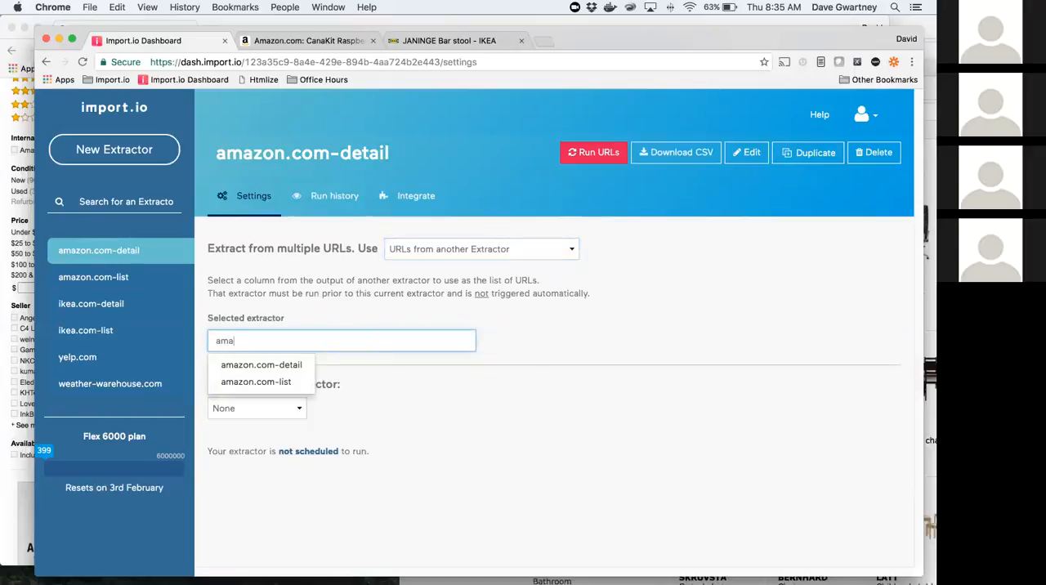
{"action": "left_click", "coordinate": [263, 382]}
{"action": "left_click", "coordinate": [253, 387]}
{"action": "left_click", "coordinate": [253, 385]}
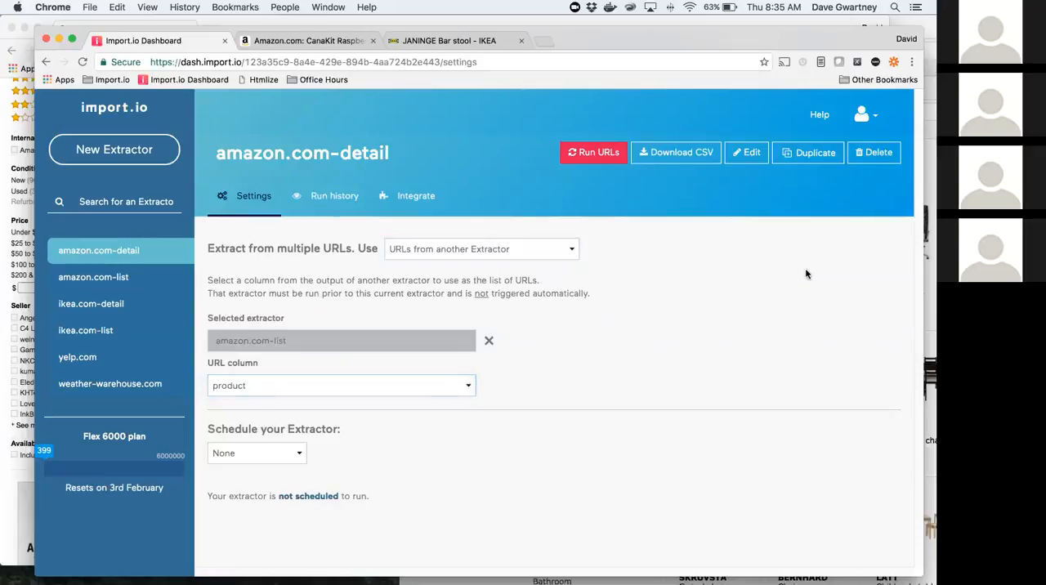
{"action": "left_click", "coordinate": [591, 153]}
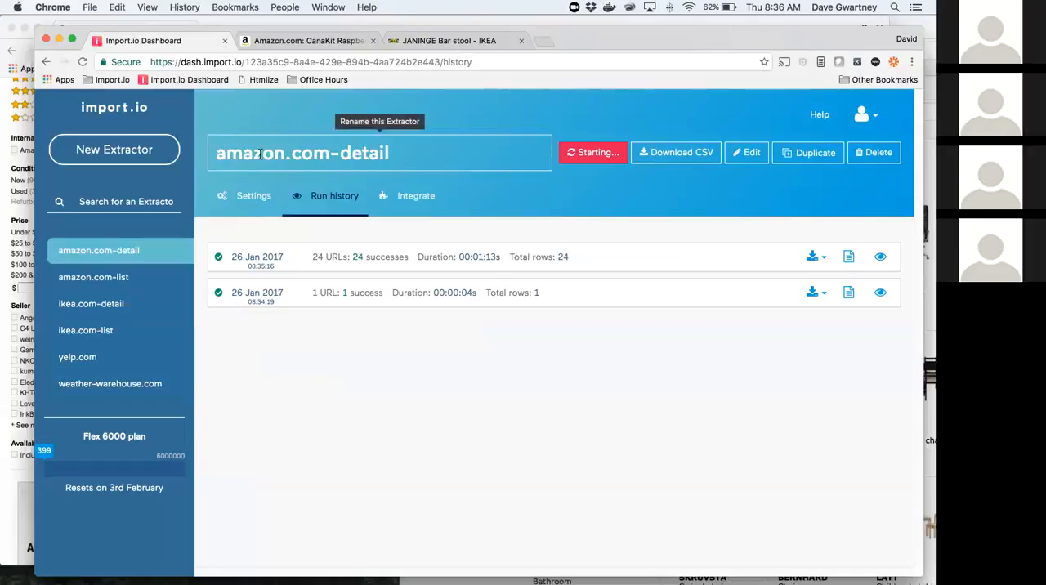
Step: Open the yelp.com extractor for editing and display its website view
{"action": "left_click", "coordinate": [138, 390]}
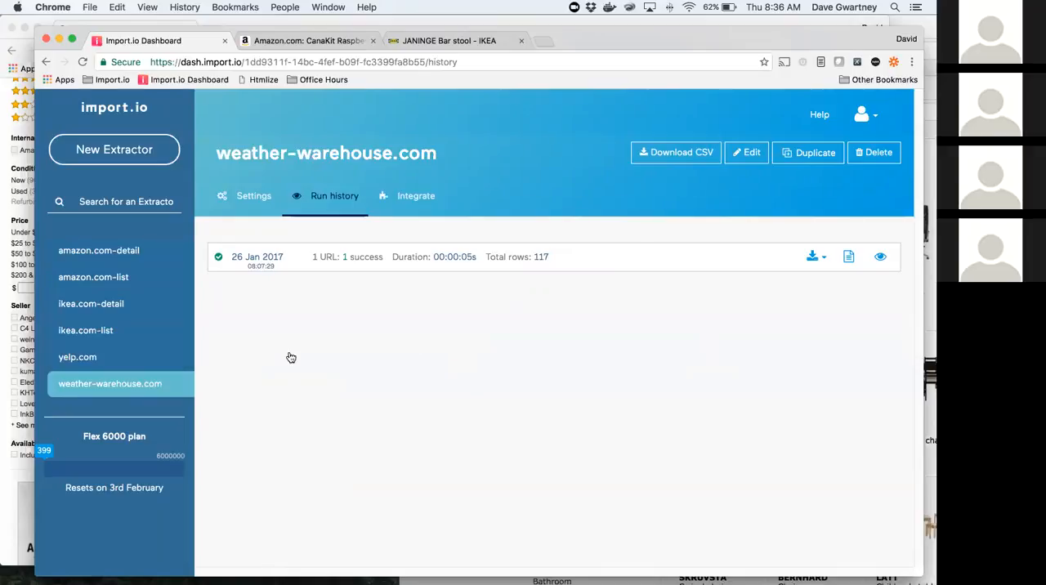
{"action": "left_click", "coordinate": [93, 359]}
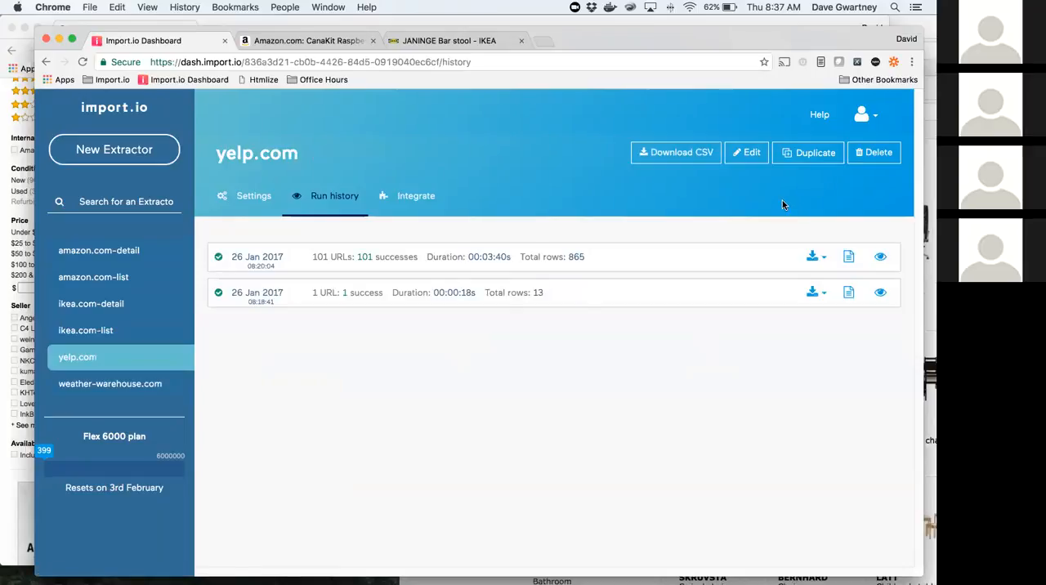
{"action": "left_click", "coordinate": [750, 160]}
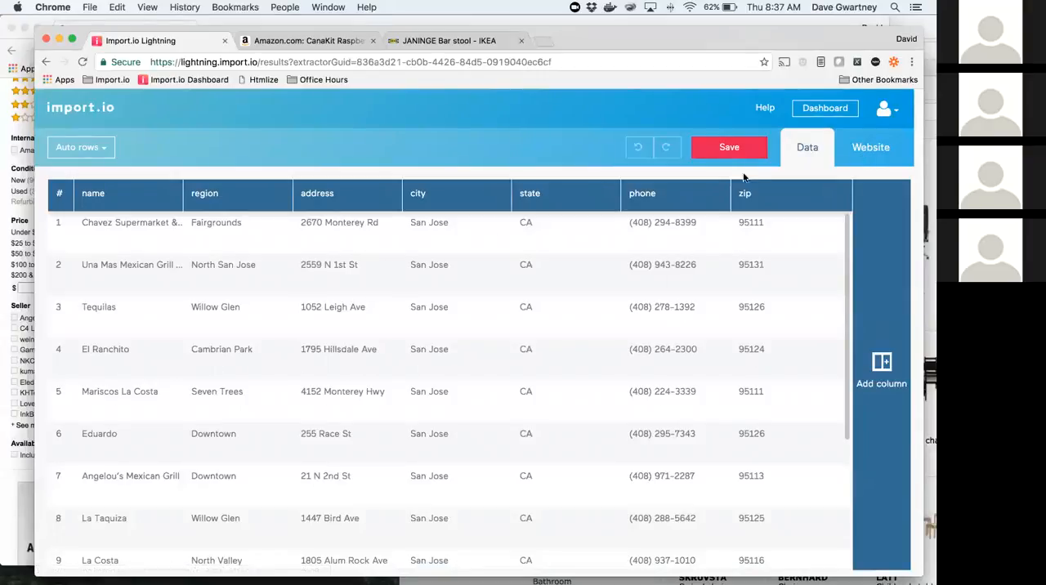
{"action": "left_click", "coordinate": [868, 147]}
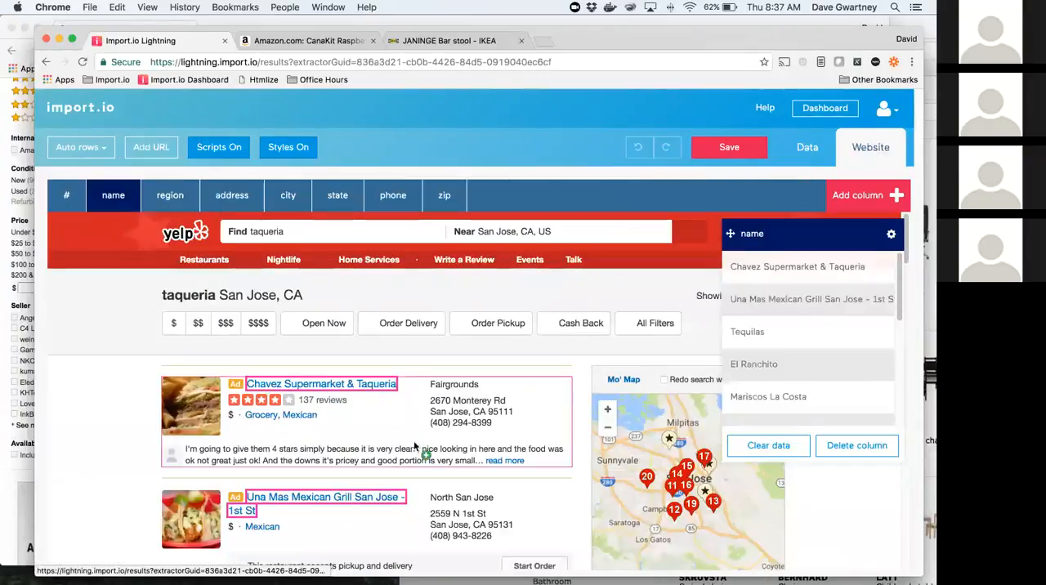
{"action": "scroll", "coordinate": [482, 417], "scroll_direction": "down", "scroll_amount": 1}
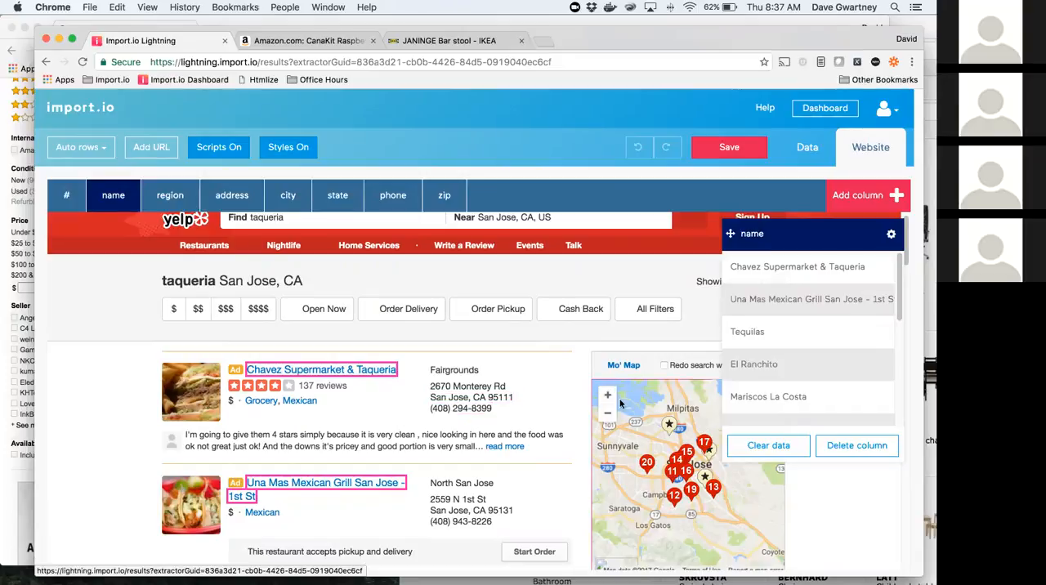
Step: Add a new column named city2 to the yelp.com extractor
{"action": "left_click", "coordinate": [849, 198]}
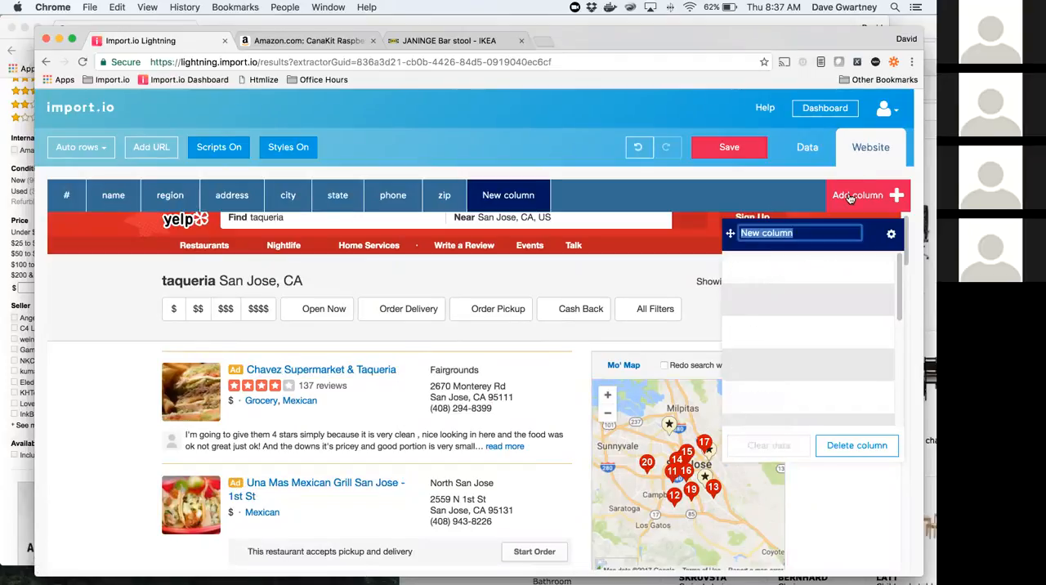
{"action": "key", "text": "BackSpace"}
{"action": "type", "text": "rest"}
{"action": "key", "text": "BackSpace"}
{"action": "key", "text": "BackSpace"}
{"action": "key", "text": "BackSpace"}
{"action": "key", "text": "BackSpace"}
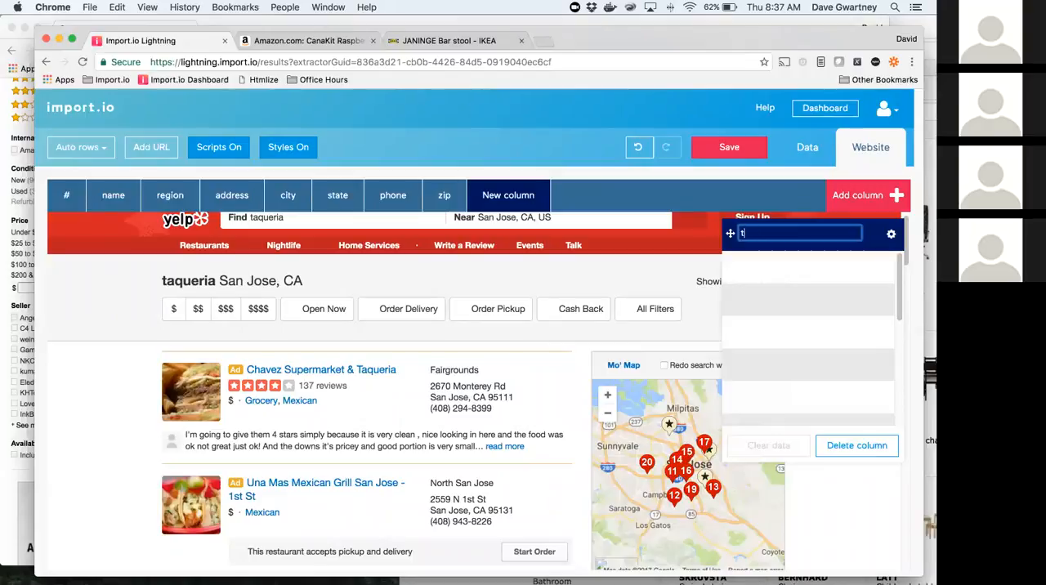
{"action": "type", "text": "city2"}
{"action": "key", "text": "Return"}
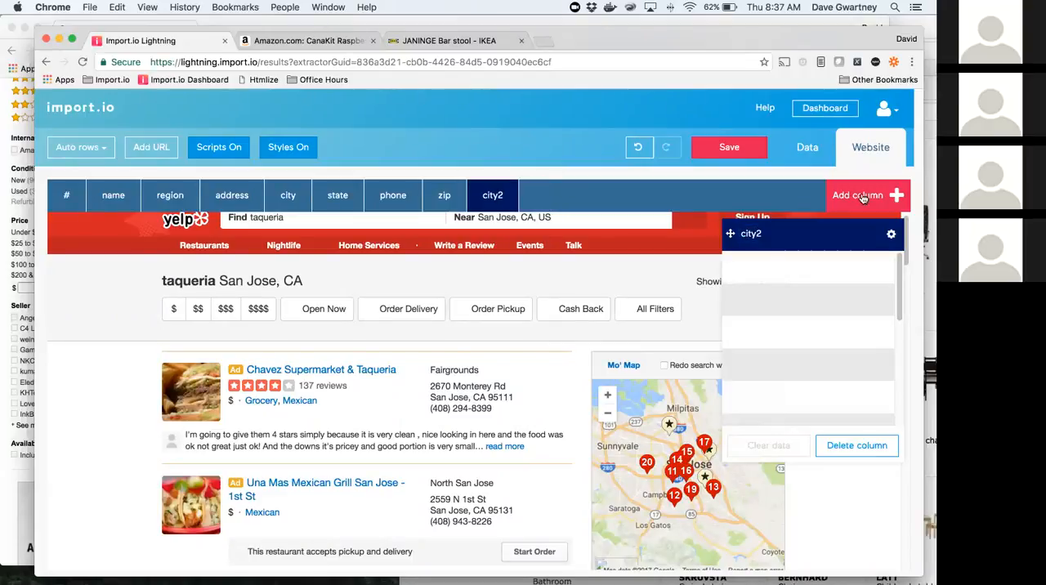
Step: Fill the city2 column by selecting the city, state and zip line of the first four taqueria listings
{"action": "left_click", "coordinate": [476, 400]}
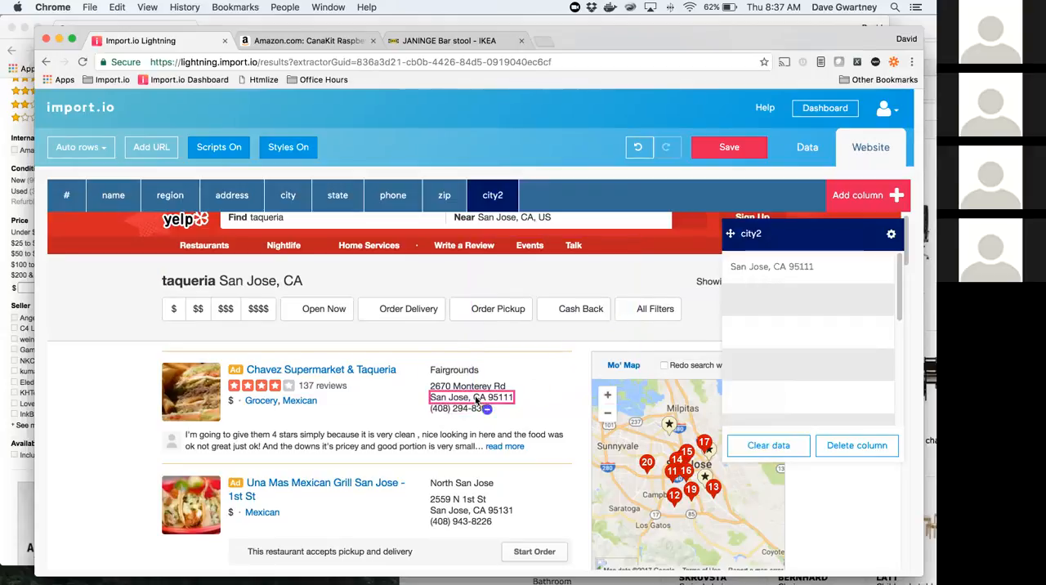
{"action": "left_click", "coordinate": [484, 511]}
{"action": "scroll", "coordinate": [571, 492], "scroll_direction": "down", "scroll_amount": 5}
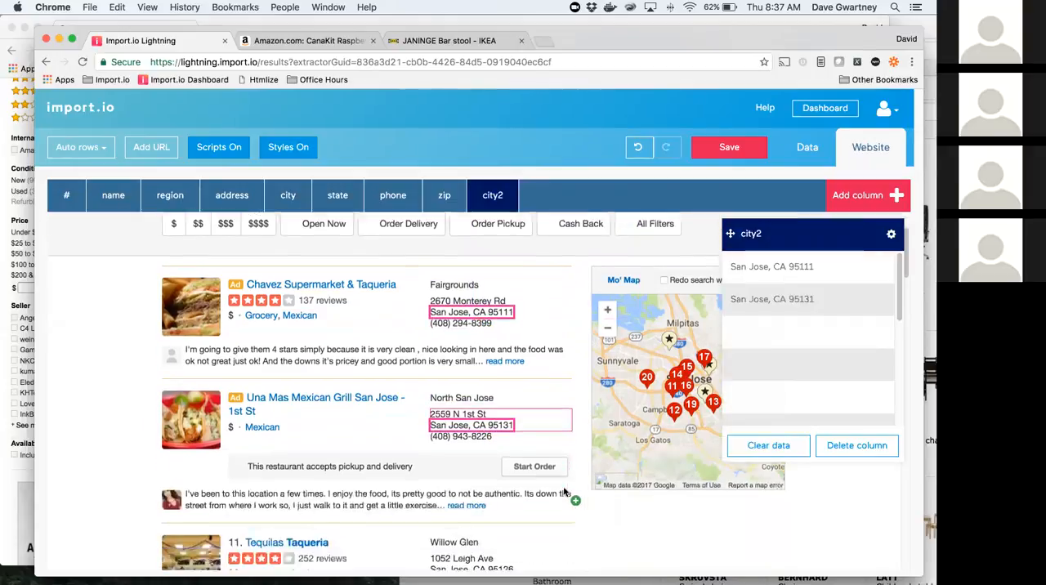
{"action": "left_click", "coordinate": [490, 497]}
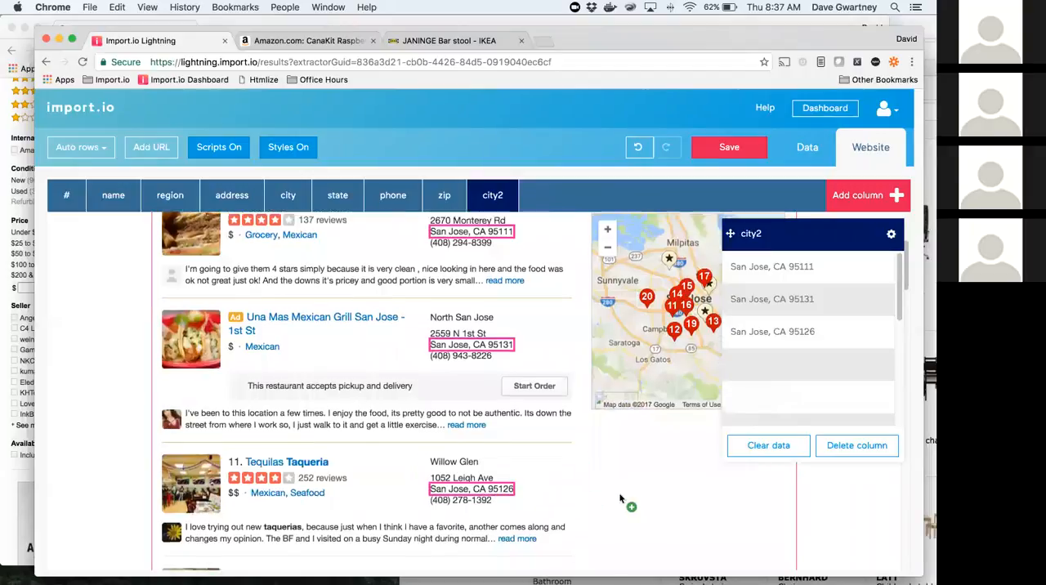
{"action": "scroll", "coordinate": [626, 502], "scroll_direction": "down", "scroll_amount": 3}
{"action": "left_click", "coordinate": [463, 504]}
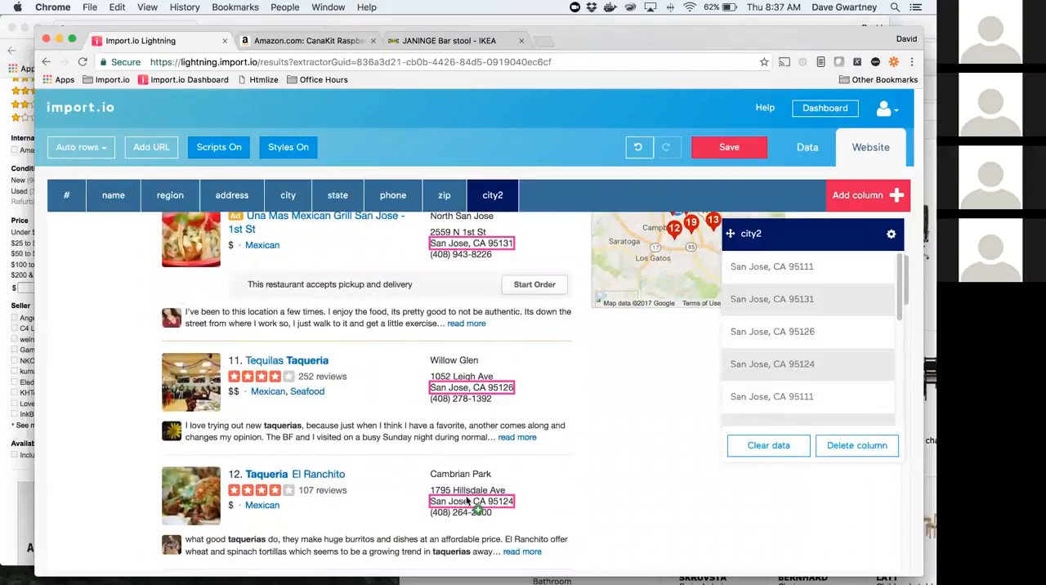
{"action": "scroll", "coordinate": [596, 415], "scroll_direction": "down", "scroll_amount": 2}
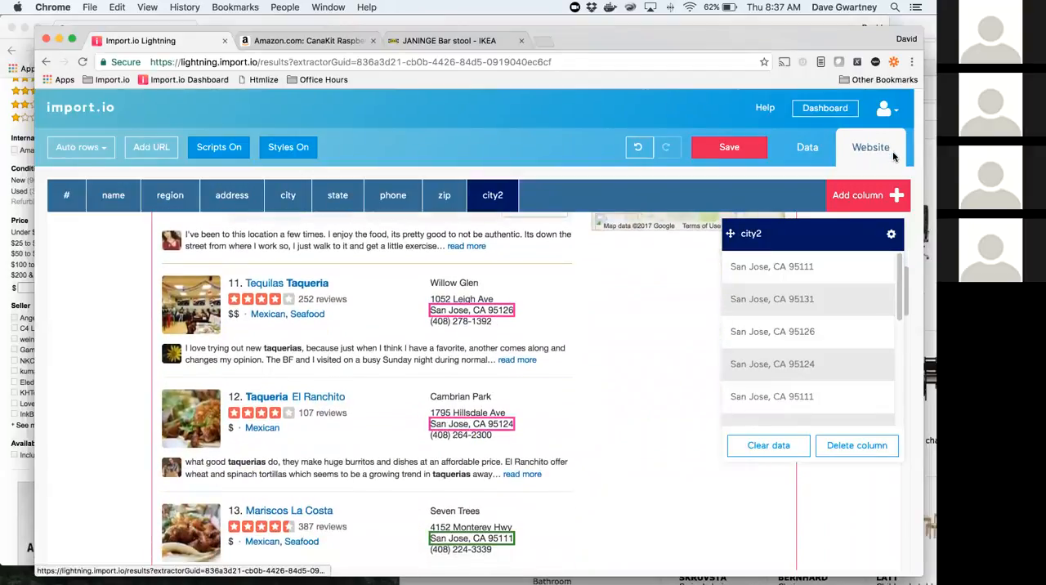
Step: Open the regular expression settings of the city2 column from the data view
{"action": "left_click", "coordinate": [808, 148]}
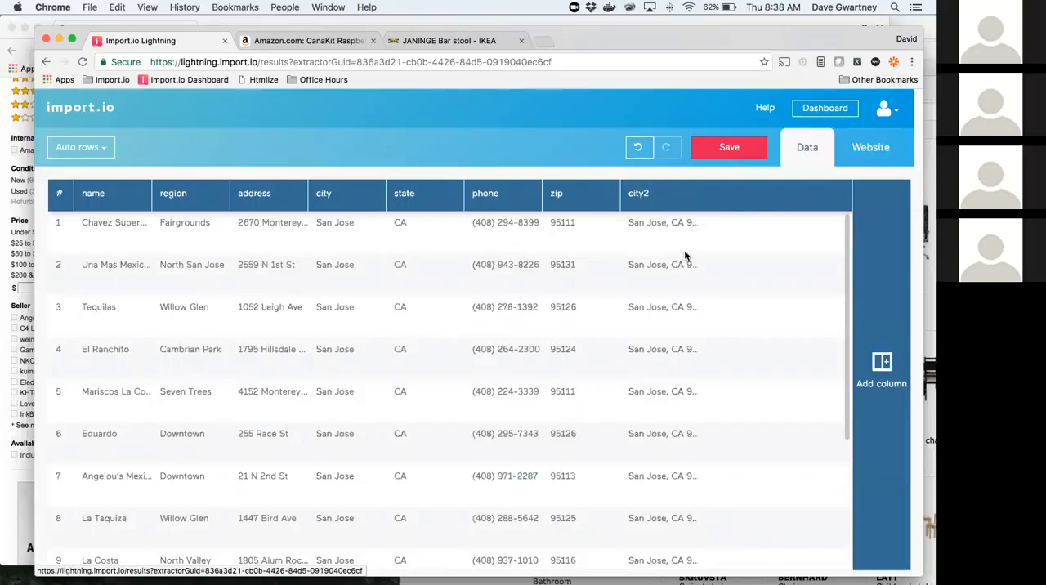
{"action": "left_click", "coordinate": [686, 196]}
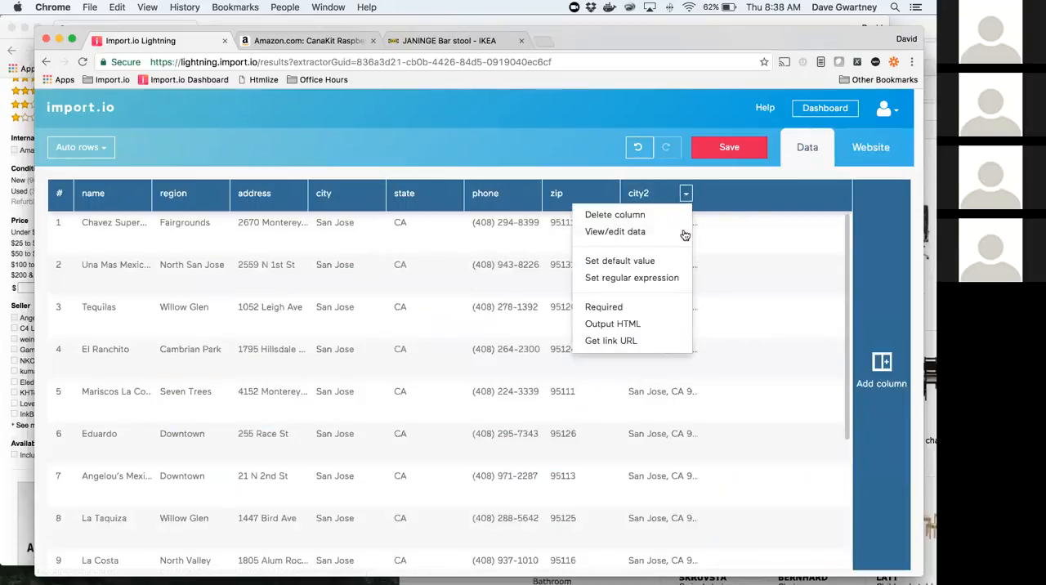
{"action": "left_click", "coordinate": [678, 283]}
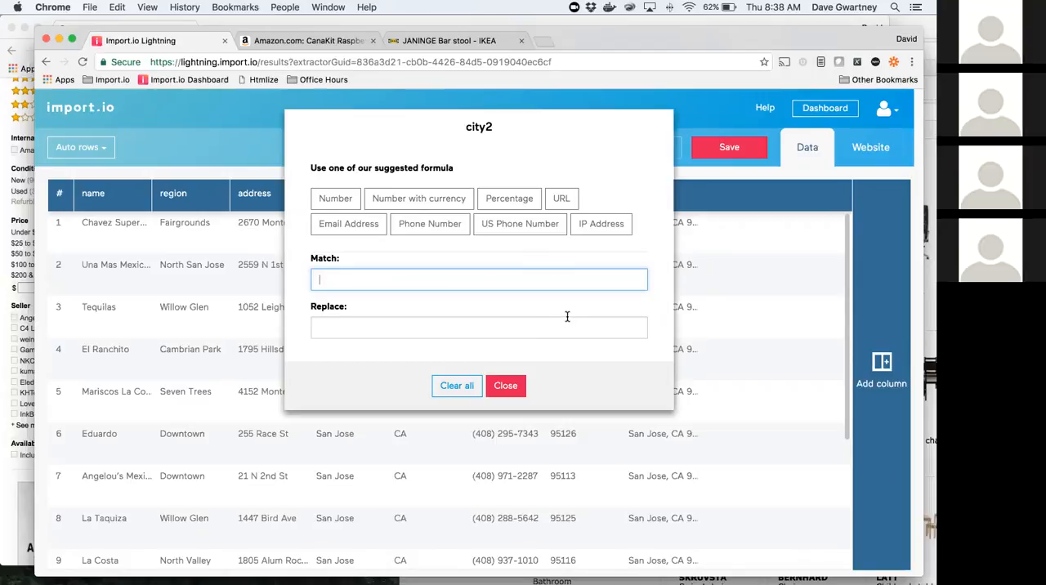
Step: Try the match expression \d+ on the city2 column and clear it again
{"action": "type", "text": "\\d"}
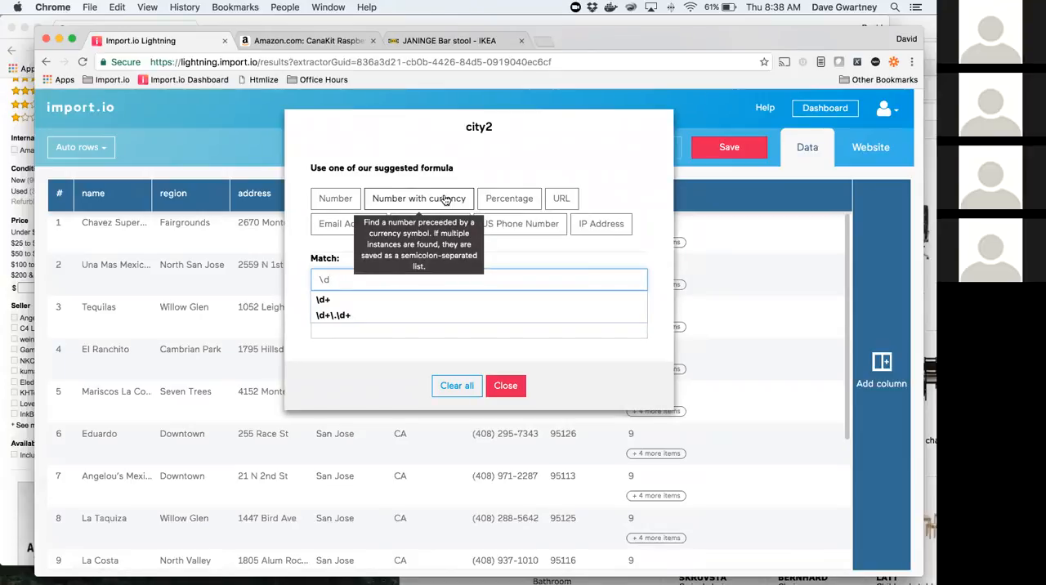
{"action": "type", "text": "+"}
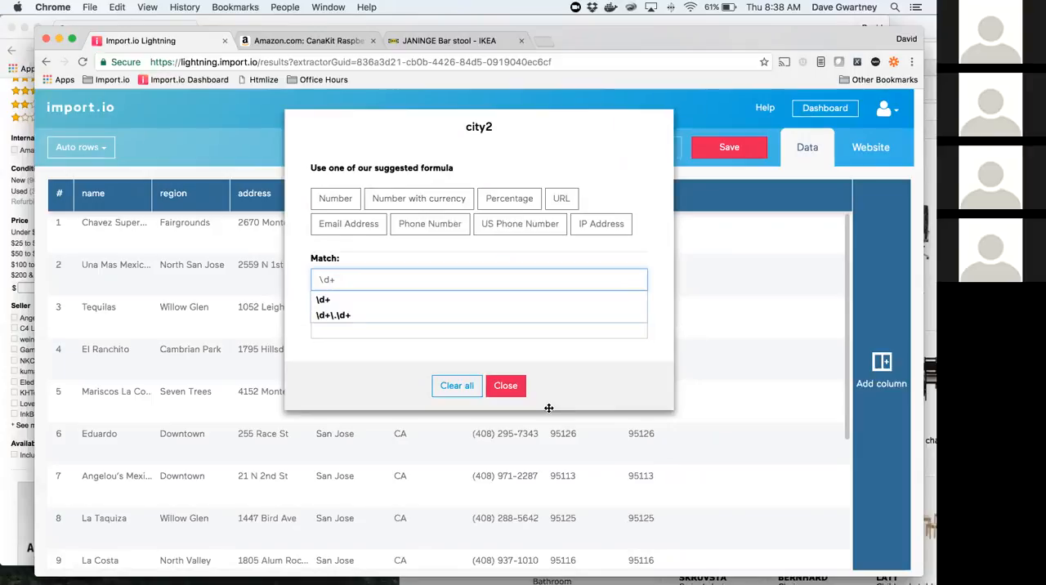
{"action": "key", "text": "BackSpace"}
{"action": "key", "text": "BackSpace"}
{"action": "key", "text": "BackSpace"}
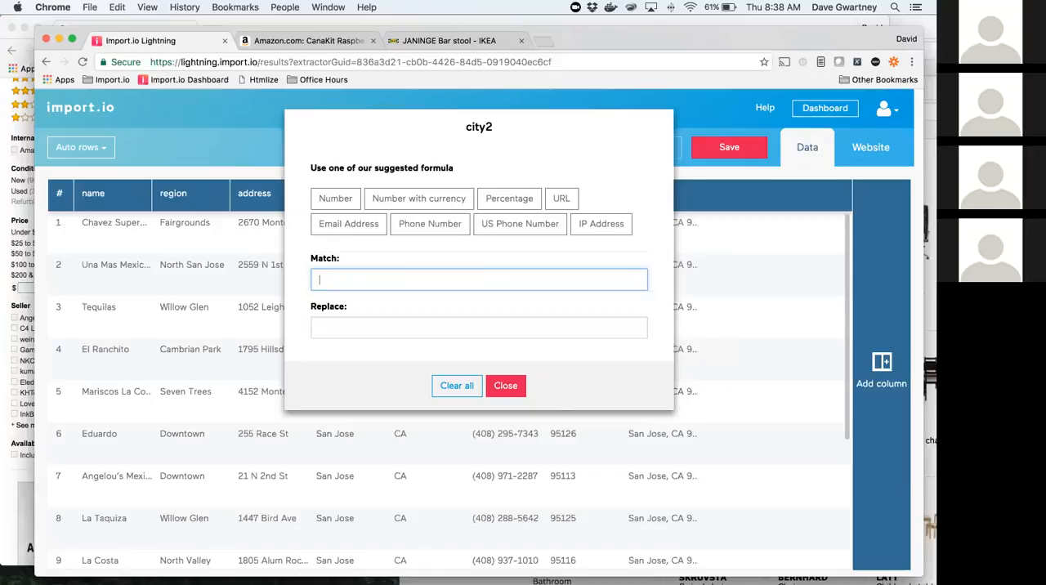
Step: Enter ^.*, as the city2 match expression to capture everything up to the comma
{"action": "type", "text": "^"}
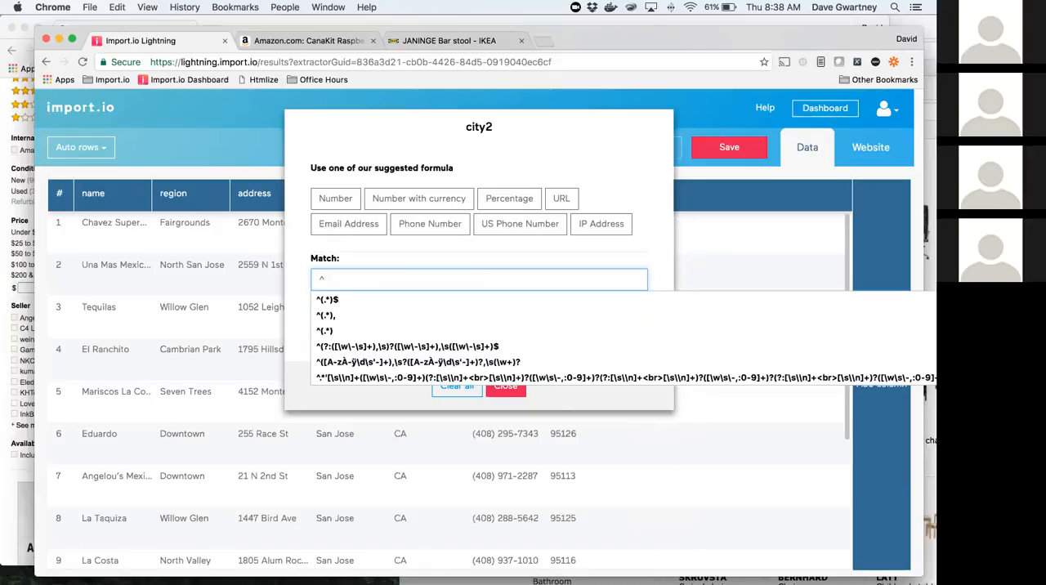
{"action": "type", "text": ".*"}
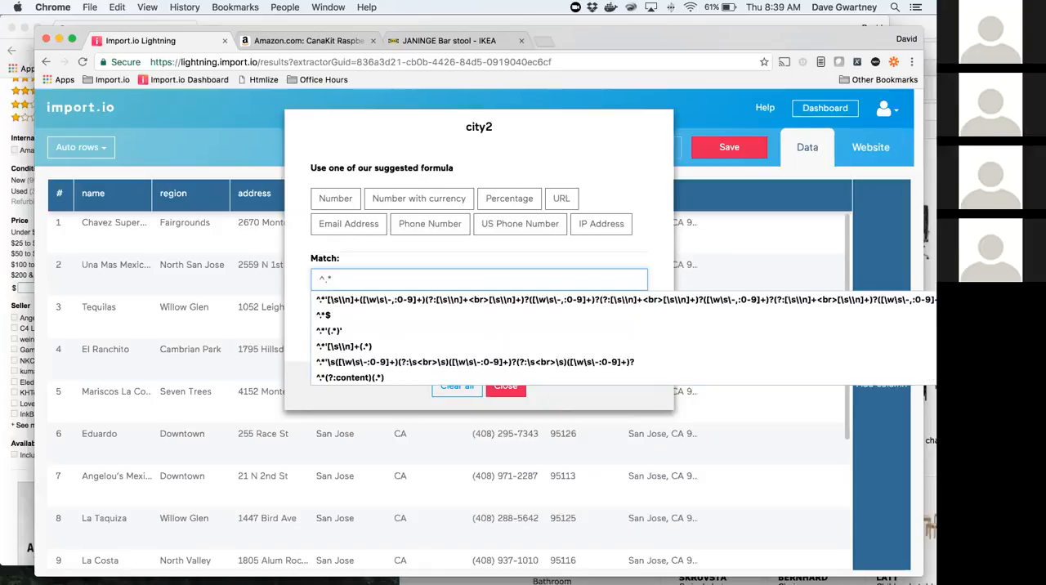
{"action": "key", "text": "BackSpace"}
{"action": "type", "text": ".*,"}
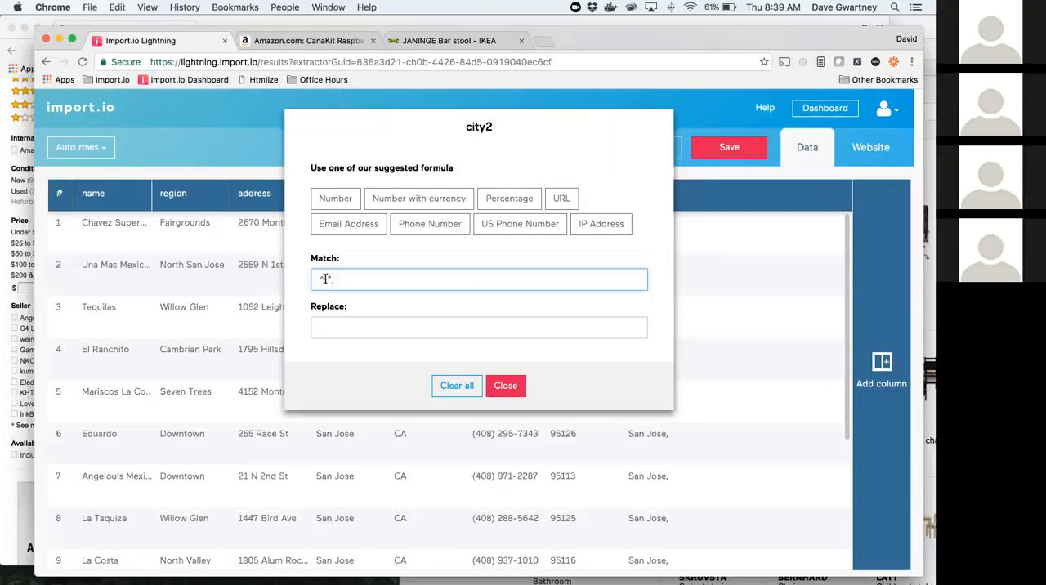
Step: Add capture groups so the city2 match expression is ^(.*)(,), set the replacement to $1, and close the regular expression settings
{"action": "type", "text": "("}
{"action": "type", "text": "(,)"}
{"action": "left_click", "coordinate": [344, 328]}
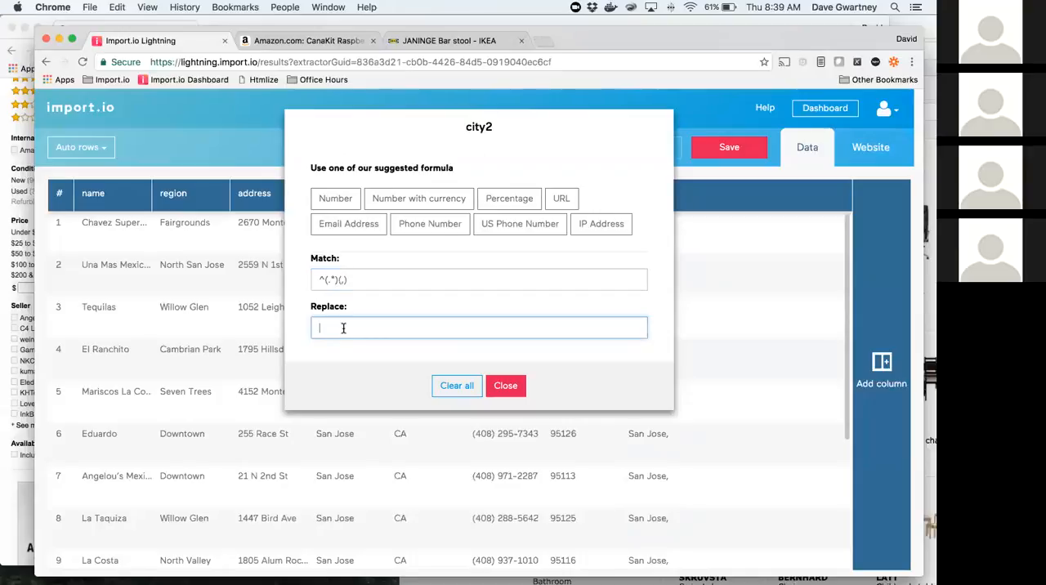
{"action": "type", "text": "$1"}
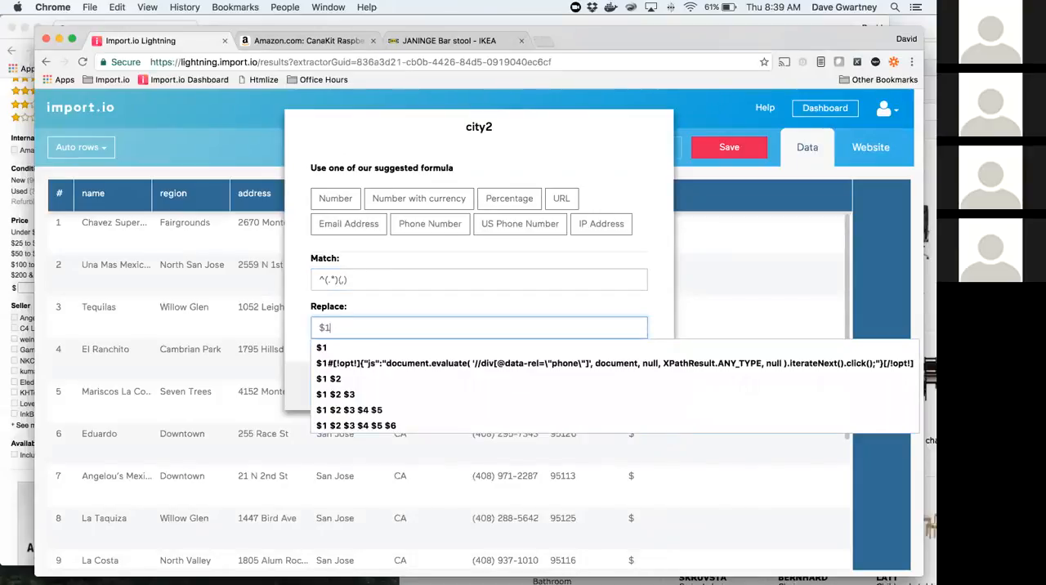
{"action": "left_click", "coordinate": [367, 304]}
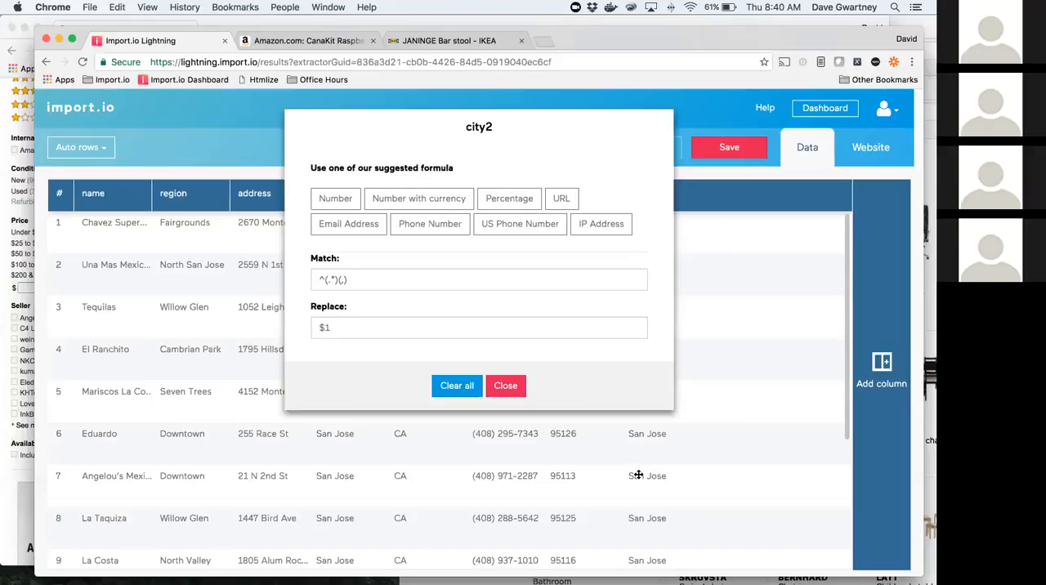
{"action": "left_click", "coordinate": [505, 386]}
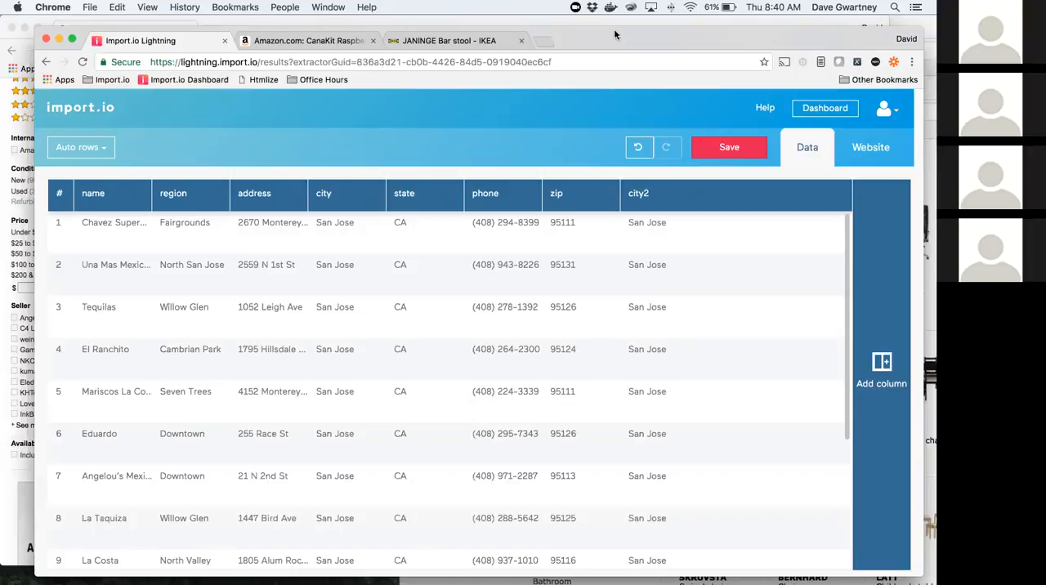
{"action": "key", "text": "super+Tab"}
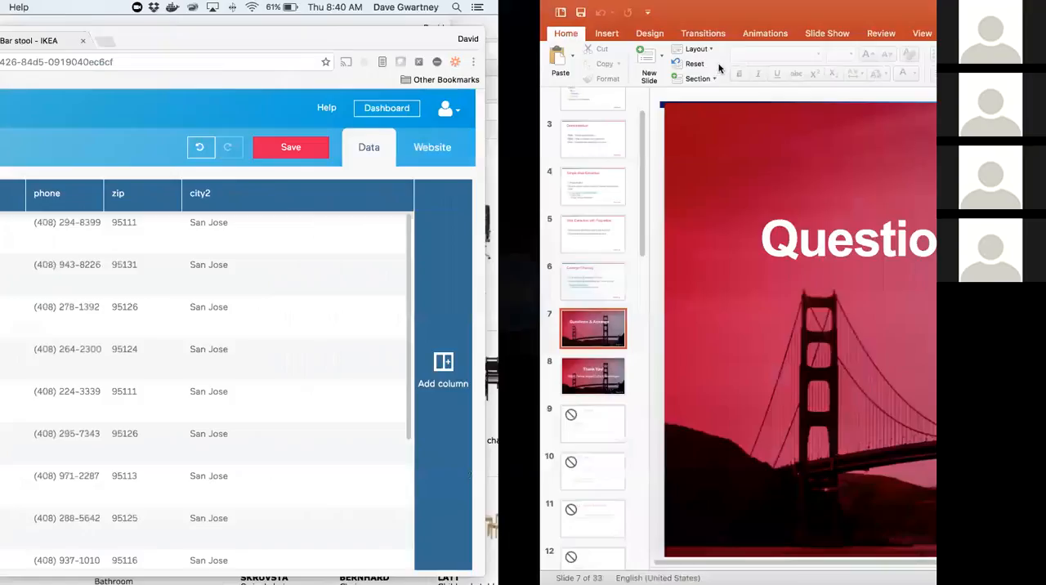
{"action": "key", "text": "super+Tab"}
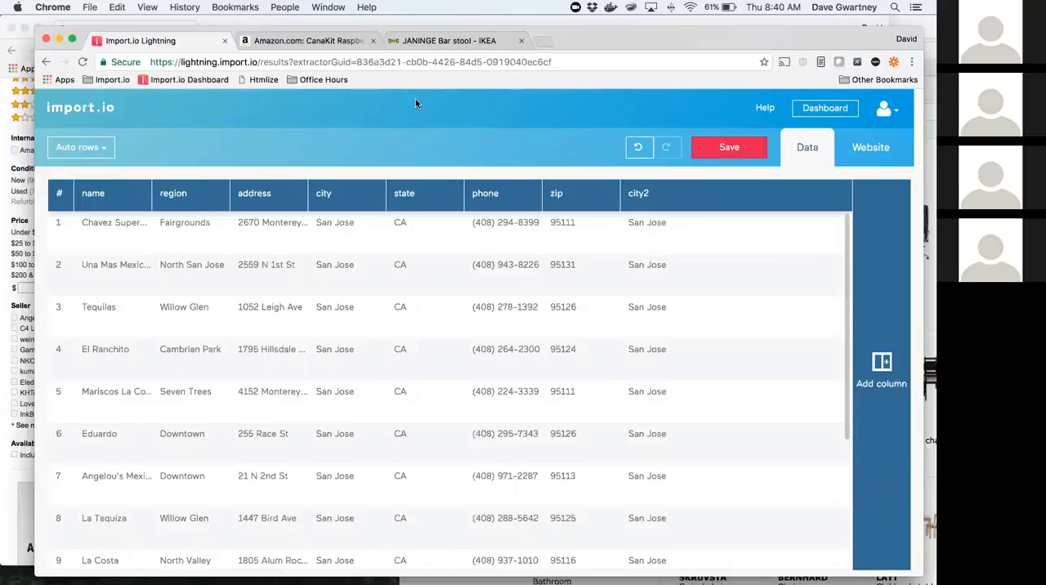
{"action": "mouse_move", "coordinate": [741, 36]}
{"action": "left_mouse_down"}
{"action": "mouse_move", "coordinate": [753, 37]}
{"action": "mouse_move", "coordinate": [737, 42]}
{"action": "left_mouse_up"}
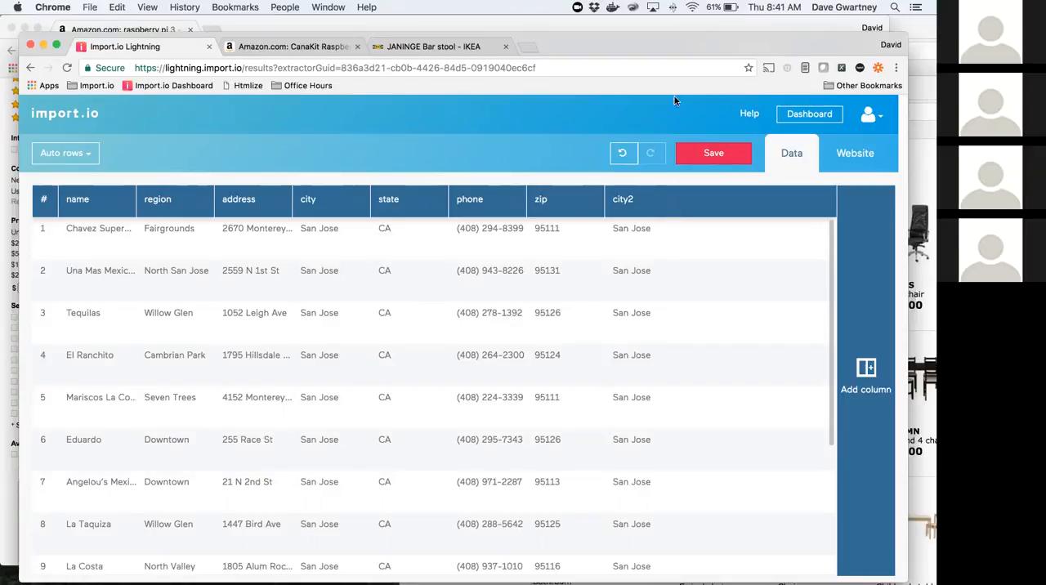
{"action": "left_click", "coordinate": [717, 158]}
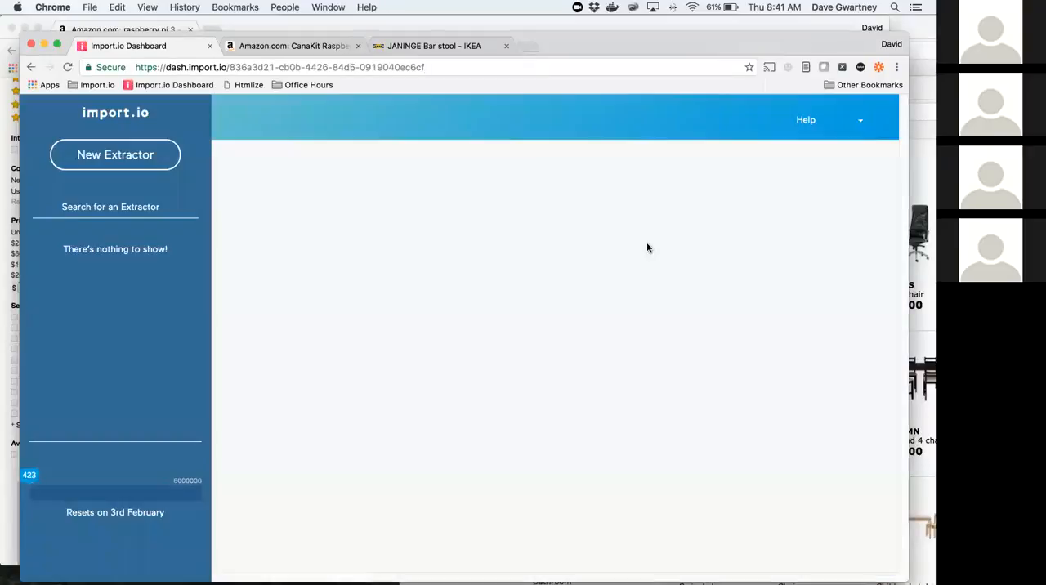
{"action": "left_click", "coordinate": [140, 149]}
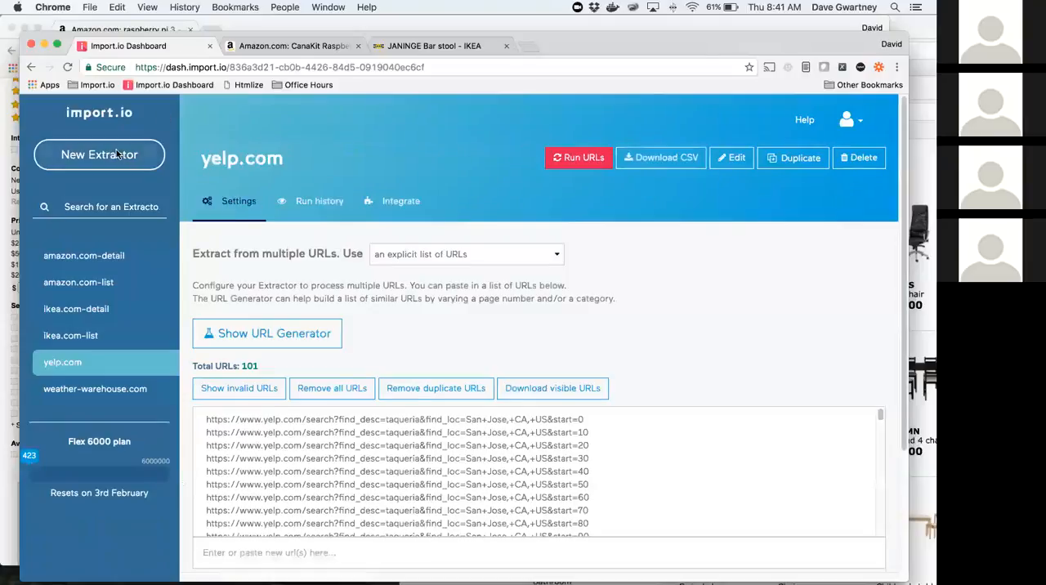
{"action": "left_click", "coordinate": [281, 214]}
{"action": "type", "text": "http://www.emob.eu/be/nl/catalogsearch/result/?q=jolipa"}
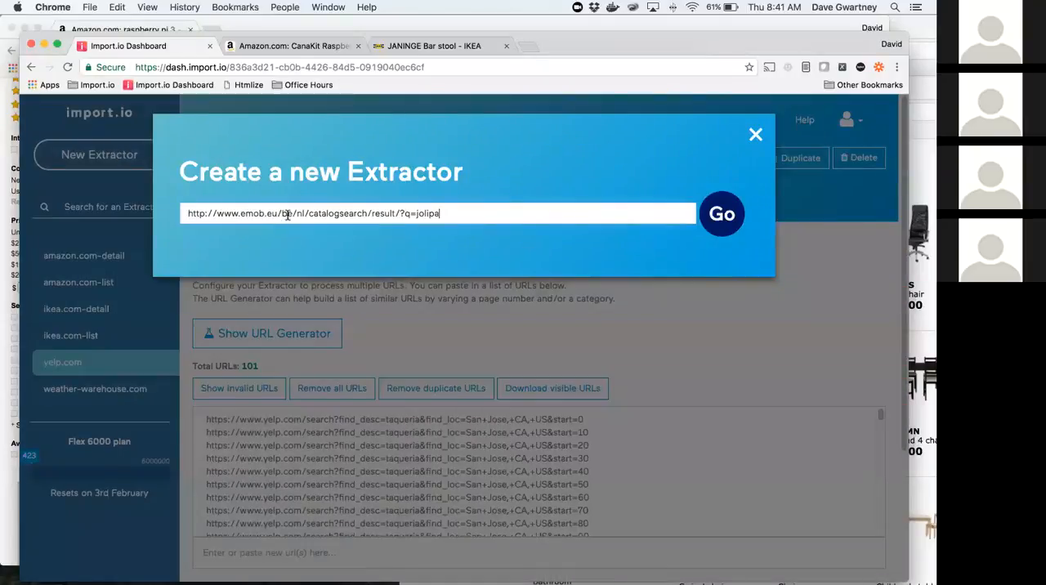
{"action": "left_click", "coordinate": [723, 219]}
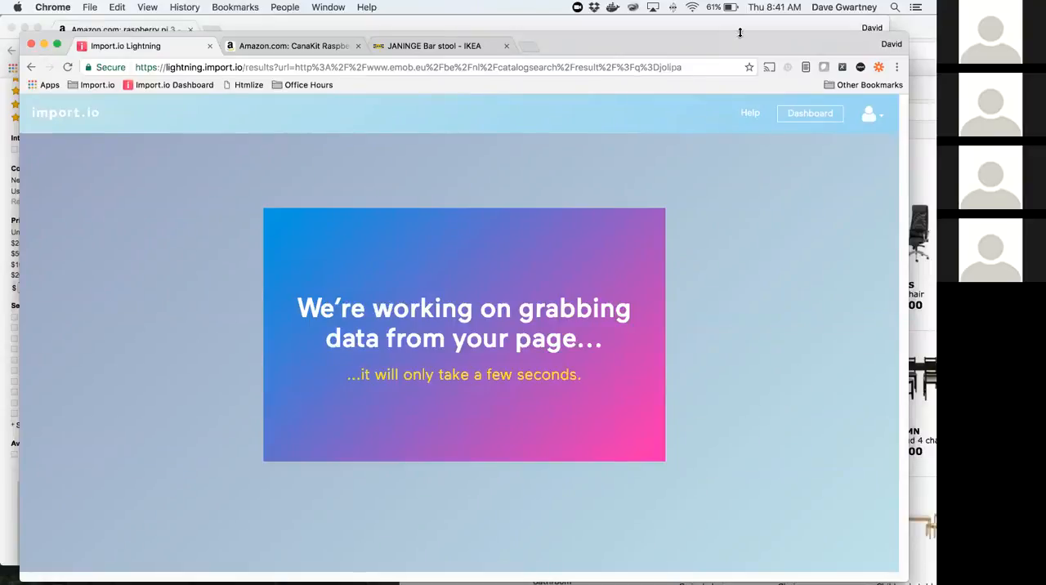
Step: Load the copied emob.eu catalog search URL for jolipa in a new browser window
{"action": "left_click_drag", "start_coordinate": [753, 41], "coordinate": [753, 40]}
{"action": "key", "text": "super+n"}
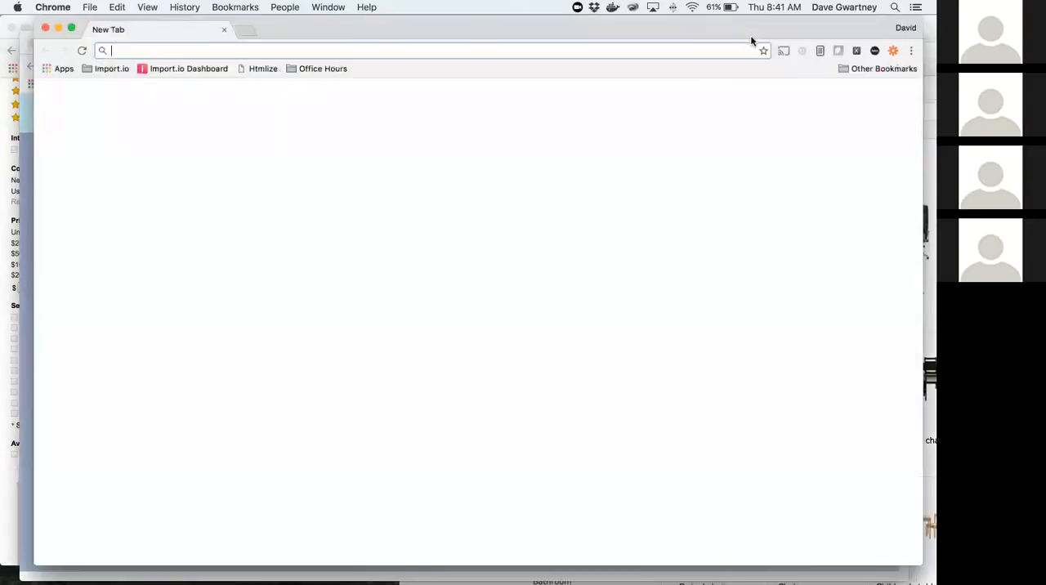
{"action": "type", "text": "http://www.emob.eu/be/nl/catalogsearch/result/?q=jolipa"}
{"action": "key", "text": "Return"}
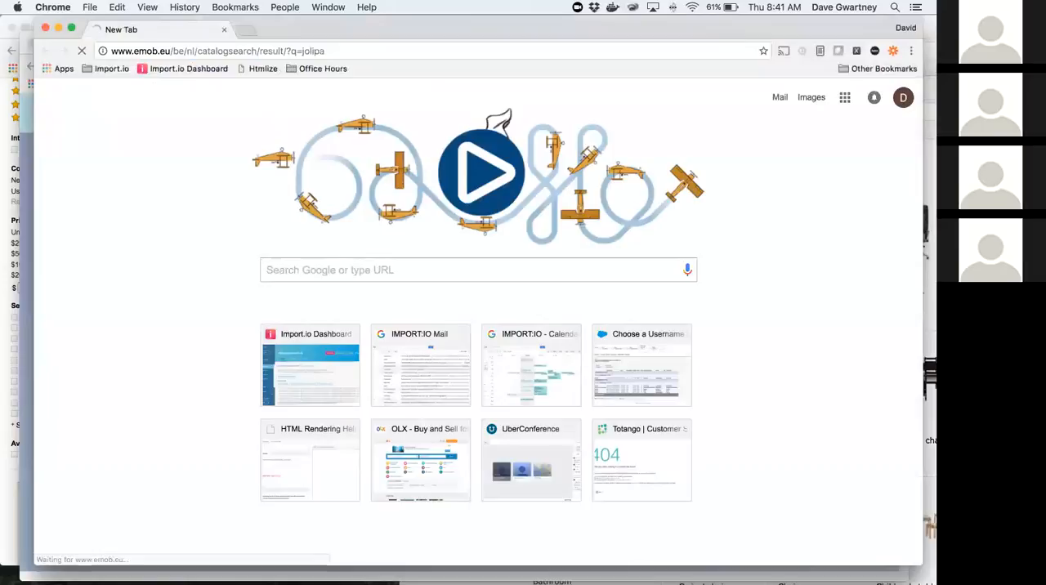
Step: Stay on the Belgian Emob shop and examine the jolipa search results and the Plaid fleece striped white 130x160cm product page
{"action": "left_click_drag", "start_coordinate": [806, 29], "coordinate": [783, 50]}
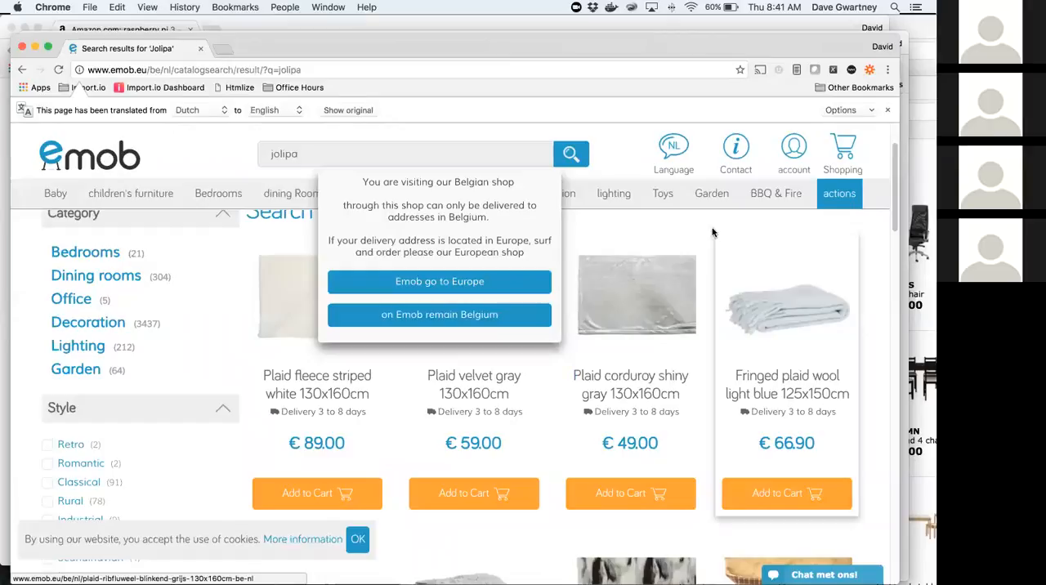
{"action": "left_click", "coordinate": [479, 314]}
{"action": "scroll", "coordinate": [464, 292], "scroll_direction": "up", "scroll_amount": 2}
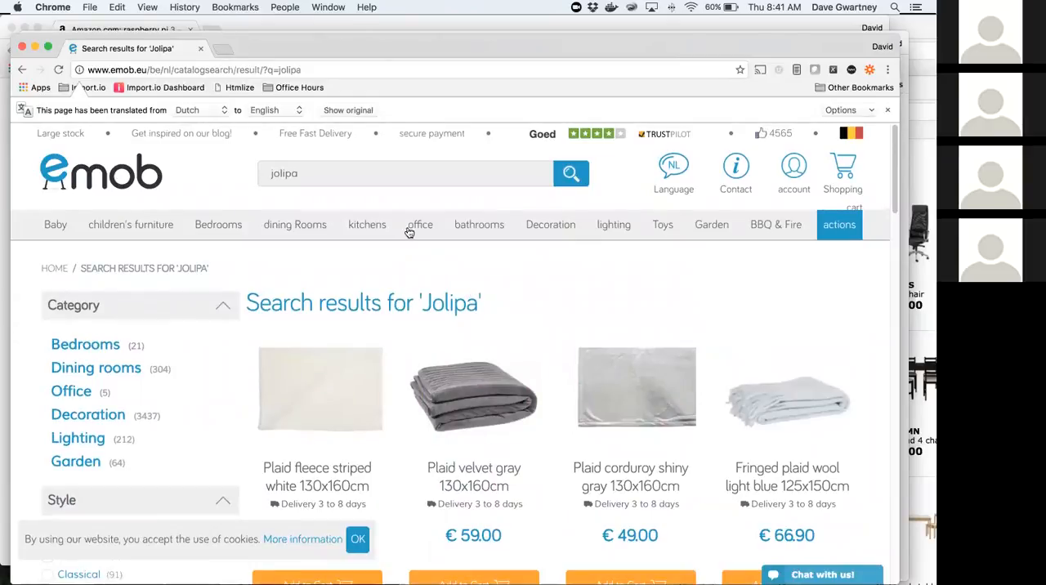
{"action": "scroll", "coordinate": [455, 283], "scroll_direction": "down", "scroll_amount": 4}
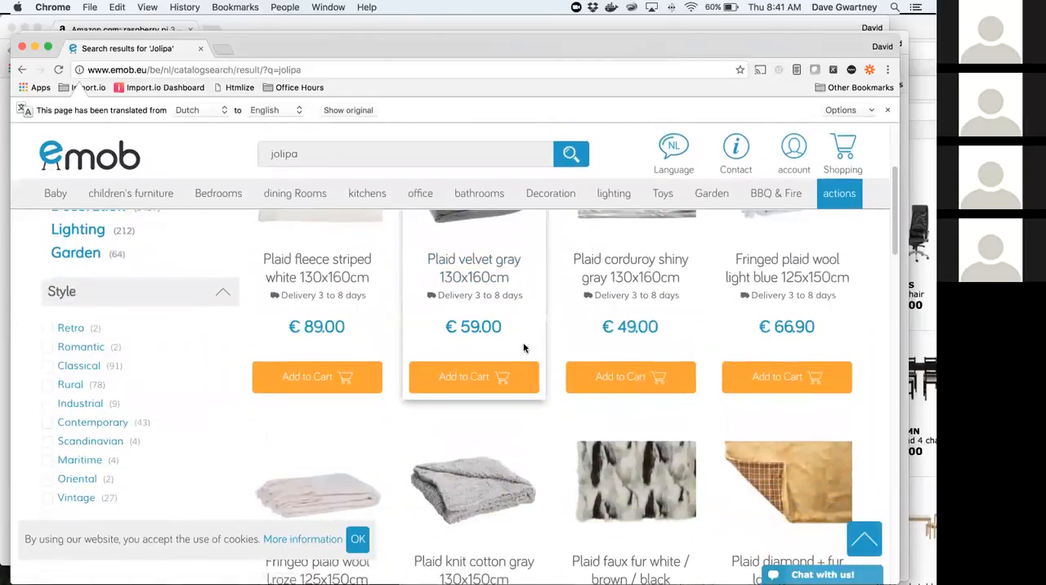
{"action": "scroll", "coordinate": [551, 373], "scroll_direction": "down", "scroll_amount": 3}
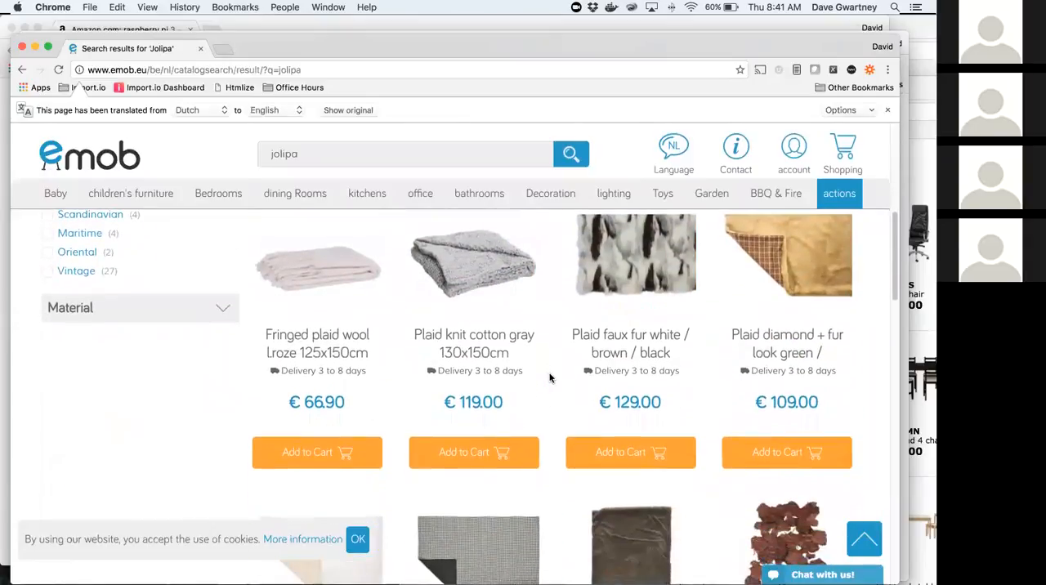
{"action": "scroll", "coordinate": [549, 378], "scroll_direction": "up", "scroll_amount": 3}
{"action": "scroll", "coordinate": [548, 378], "scroll_direction": "up", "scroll_amount": 2}
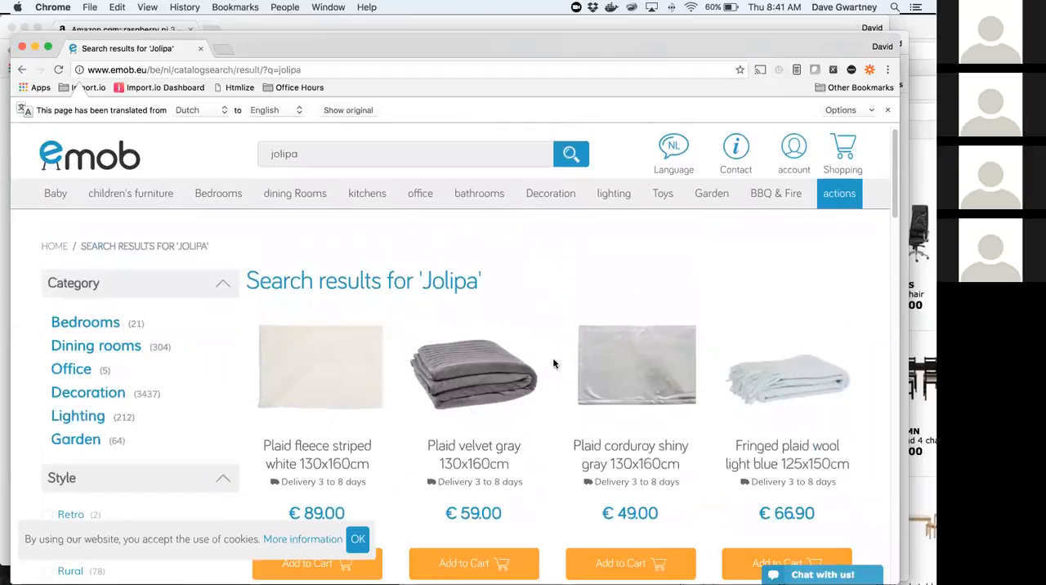
{"action": "mouse_move", "coordinate": [561, 364]}
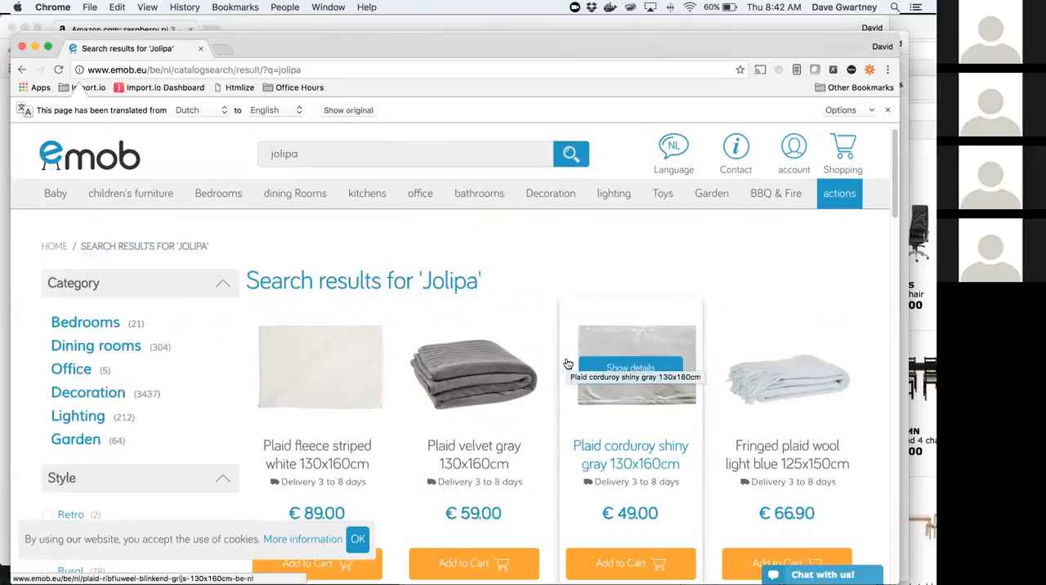
{"action": "left_click", "coordinate": [313, 367]}
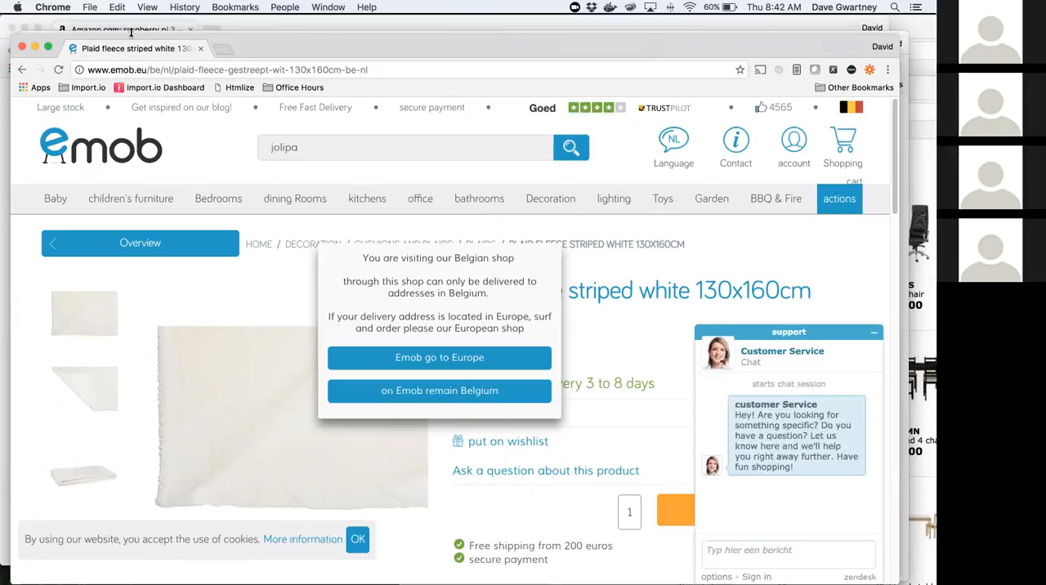
Step: Return to the extractor for the jolipa search page, show its website view, and clear the automatically suggested table
{"action": "left_click_drag", "start_coordinate": [189, 62], "coordinate": [618, 96]}
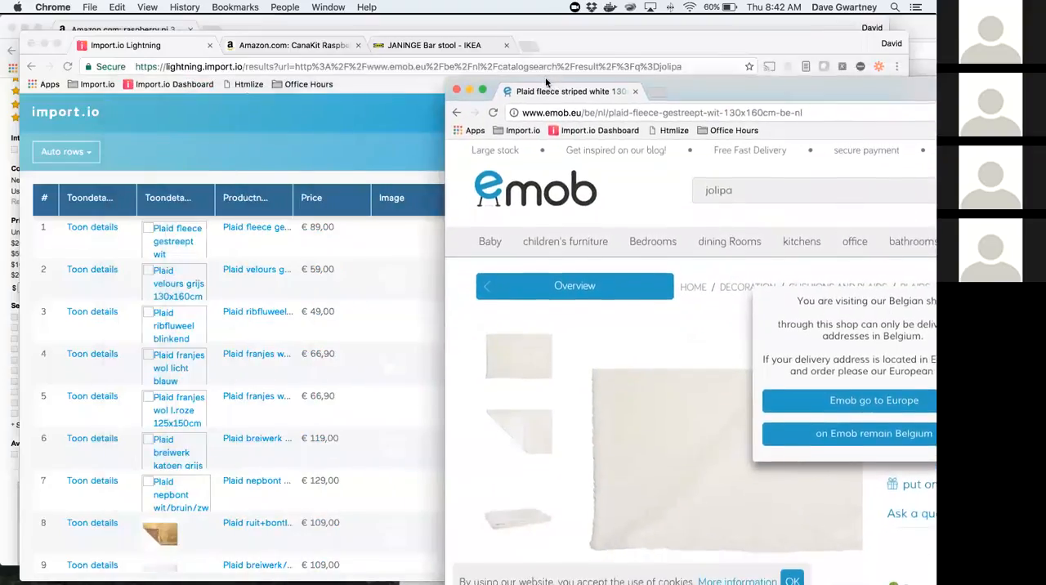
{"action": "left_click", "coordinate": [419, 142]}
{"action": "left_click", "coordinate": [856, 152]}
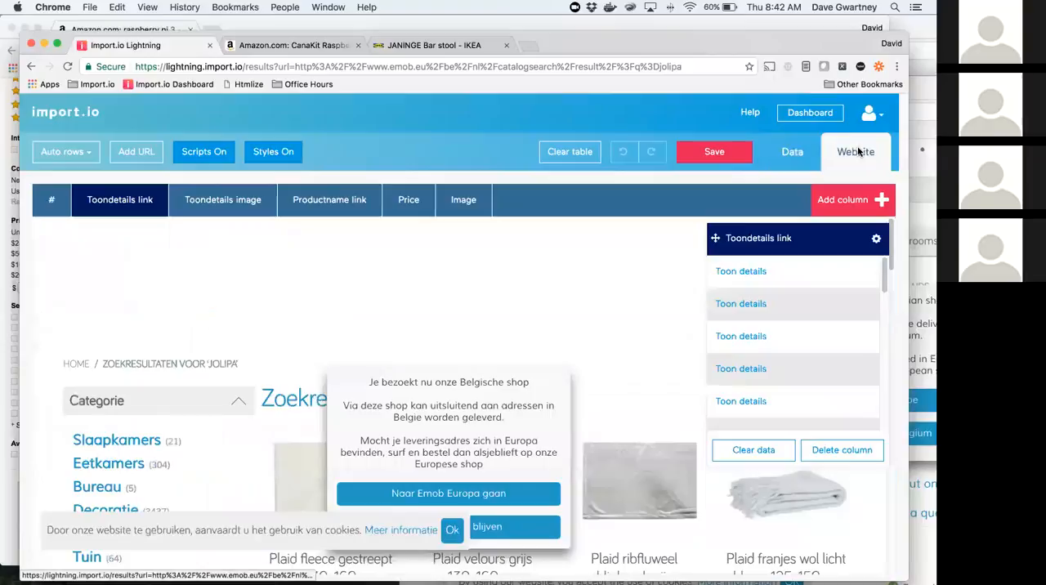
{"action": "left_click", "coordinate": [572, 152]}
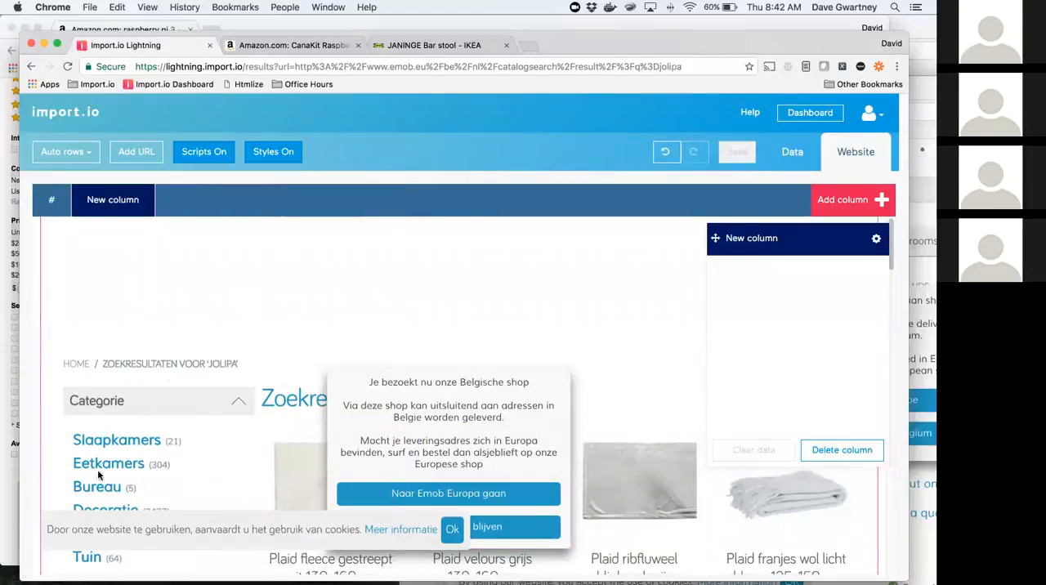
Step: Rename the empty new column as product link
{"action": "left_click", "coordinate": [761, 238]}
{"action": "left_click_drag", "start_coordinate": [762, 238], "coordinate": [724, 238]}
{"action": "double_click", "coordinate": [761, 237]}
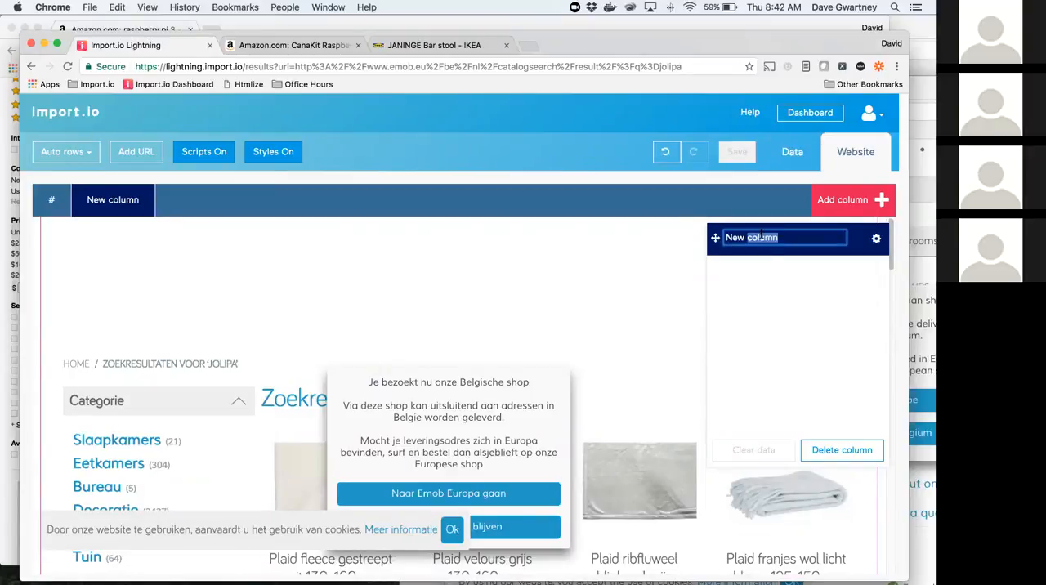
{"action": "key", "text": "super+a"}
{"action": "key", "text": "BackSpace"}
{"action": "type", "text": "prod"}
{"action": "key", "text": "Return"}
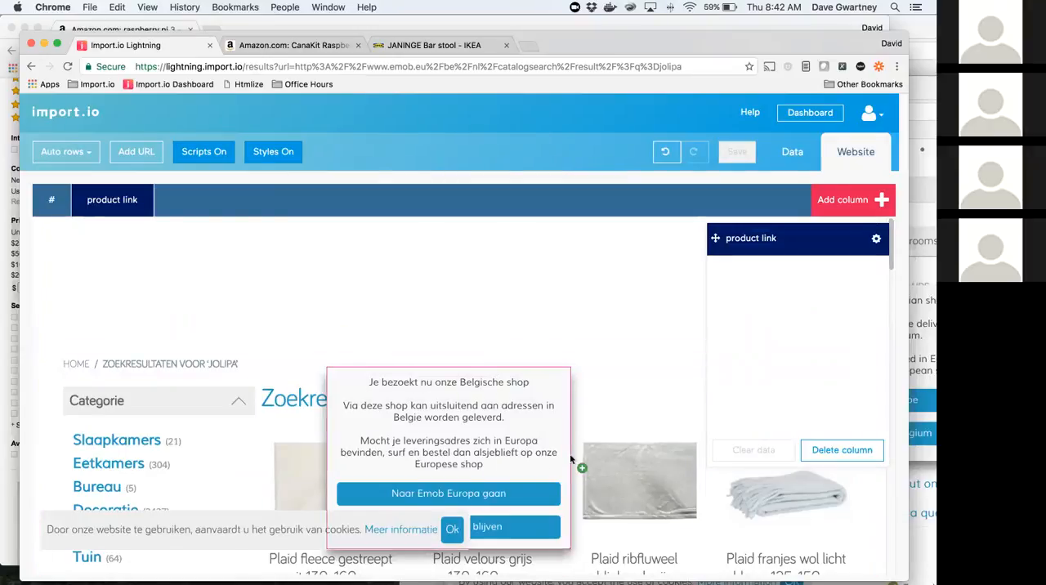
Step: Train the product link column on the product images in the search results, including their link URLs
{"action": "left_click", "coordinate": [318, 452]}
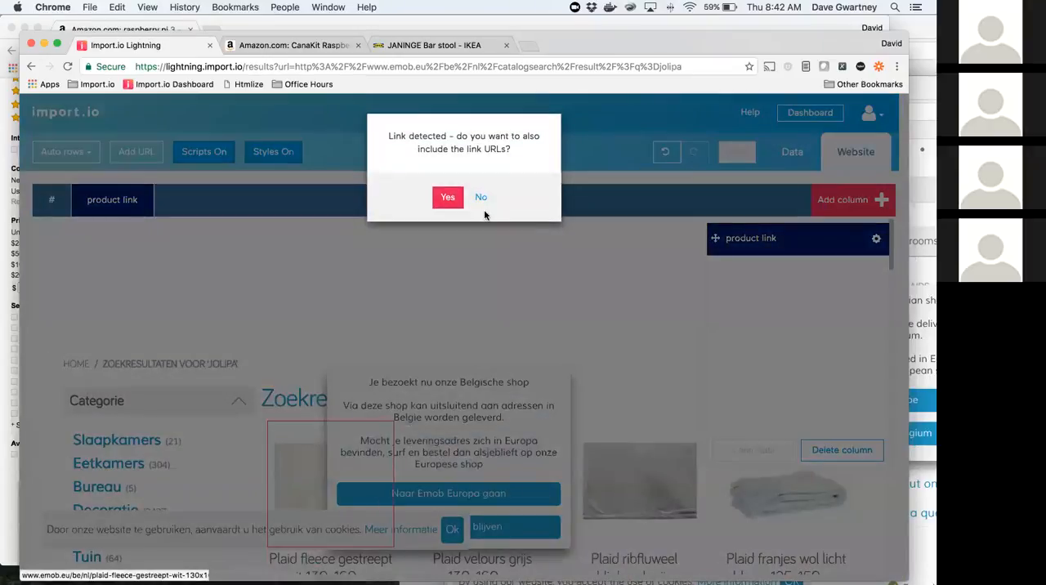
{"action": "left_click", "coordinate": [453, 198]}
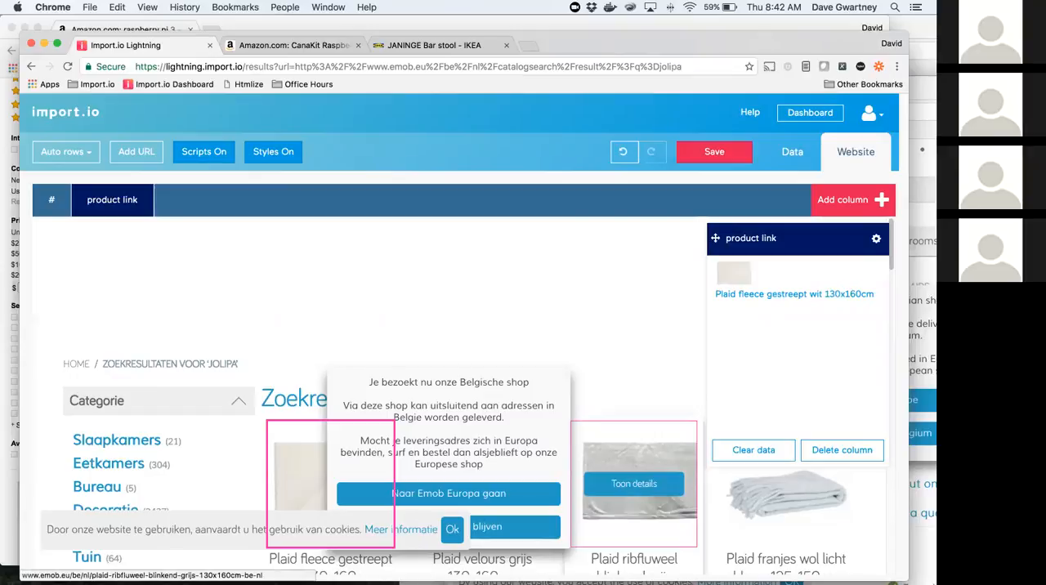
{"action": "left_click", "coordinate": [634, 487]}
{"action": "left_click", "coordinate": [542, 467]}
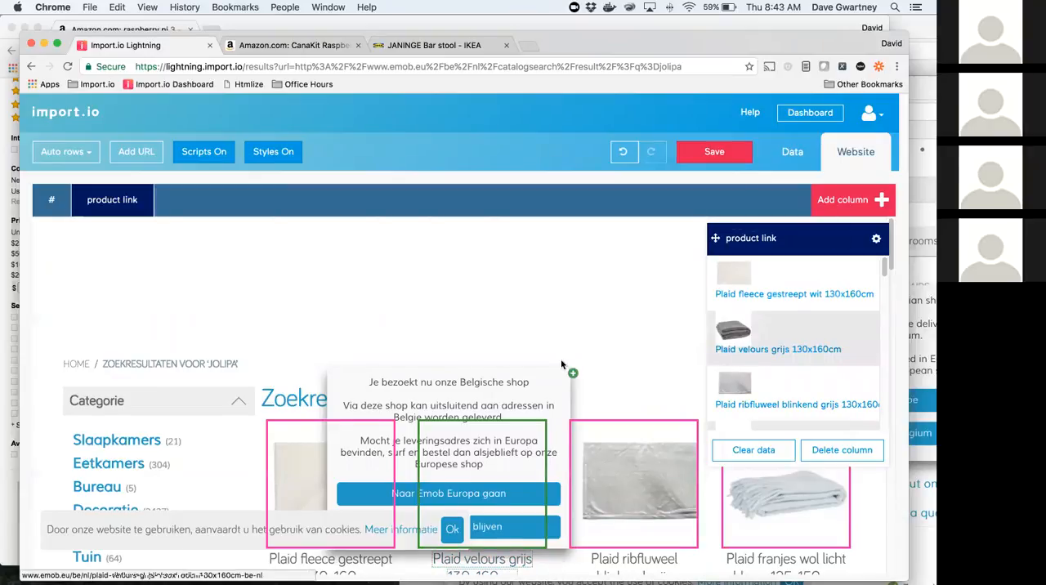
{"action": "scroll", "coordinate": [567, 367], "scroll_direction": "down", "scroll_amount": 5}
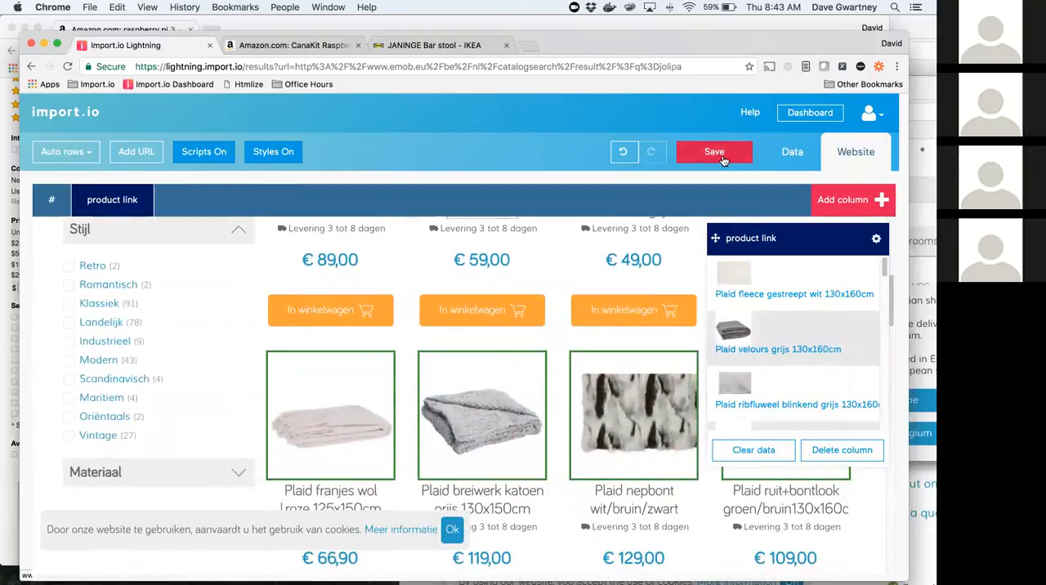
Step: Save the emob.eu extractor, run its URL, and preview the extracted data of the completed run
{"action": "left_click", "coordinate": [730, 156]}
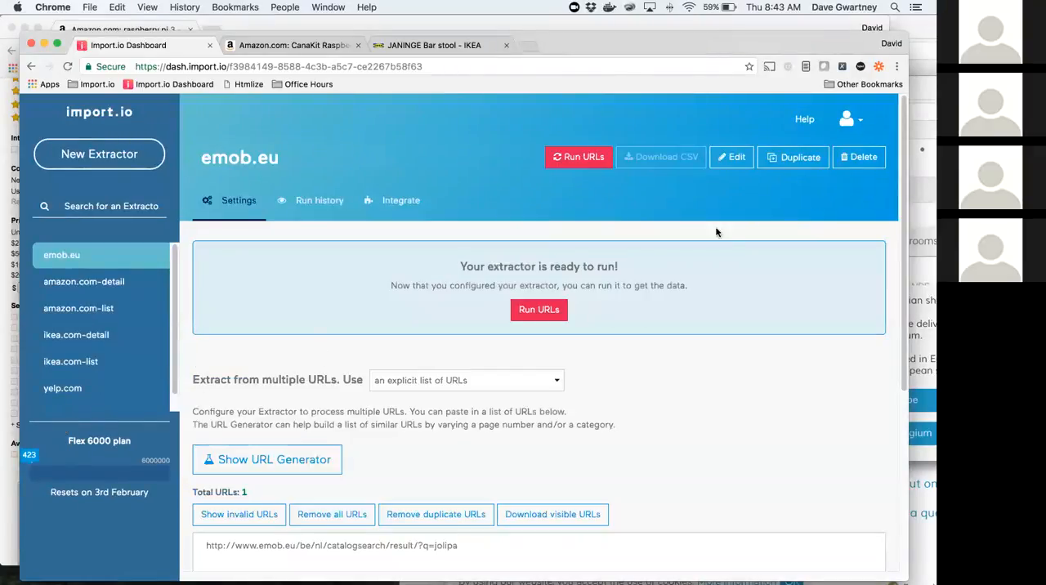
{"action": "left_click", "coordinate": [575, 157]}
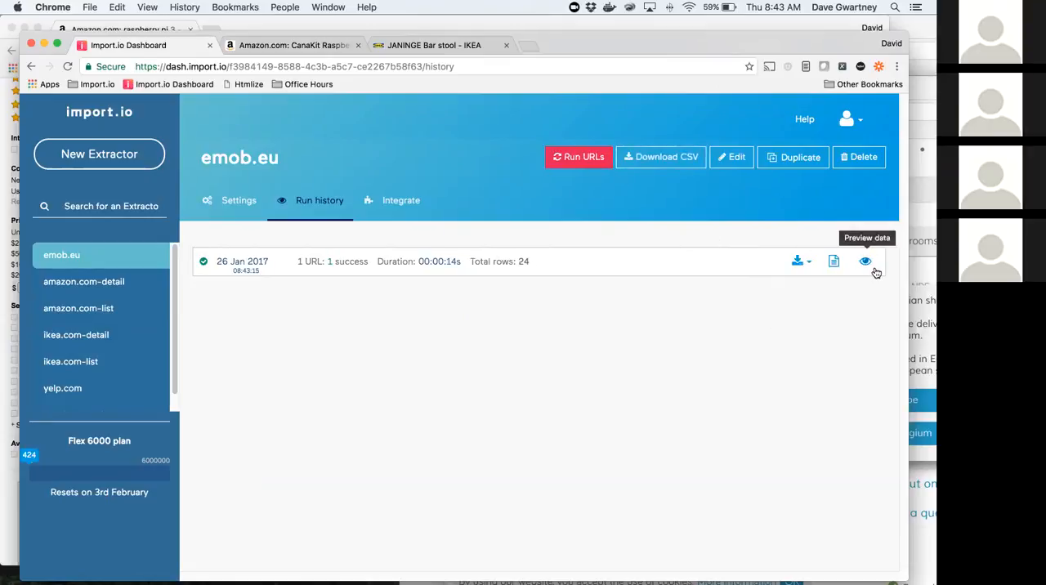
{"action": "left_click", "coordinate": [866, 261]}
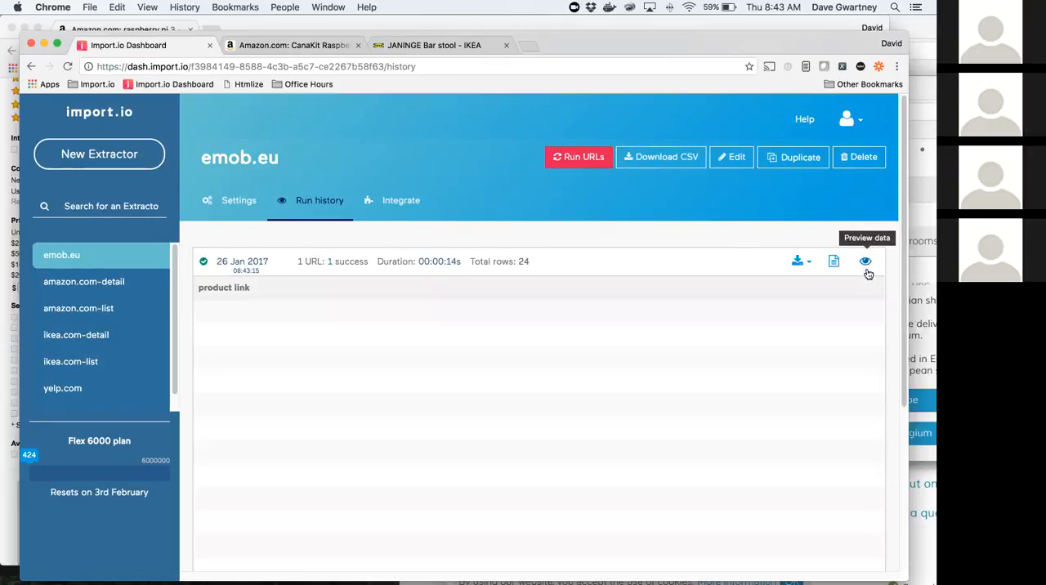
Step: Open the first product from the run preview, copy its page URL, and create a new extractor from it
{"action": "left_click", "coordinate": [238, 350]}
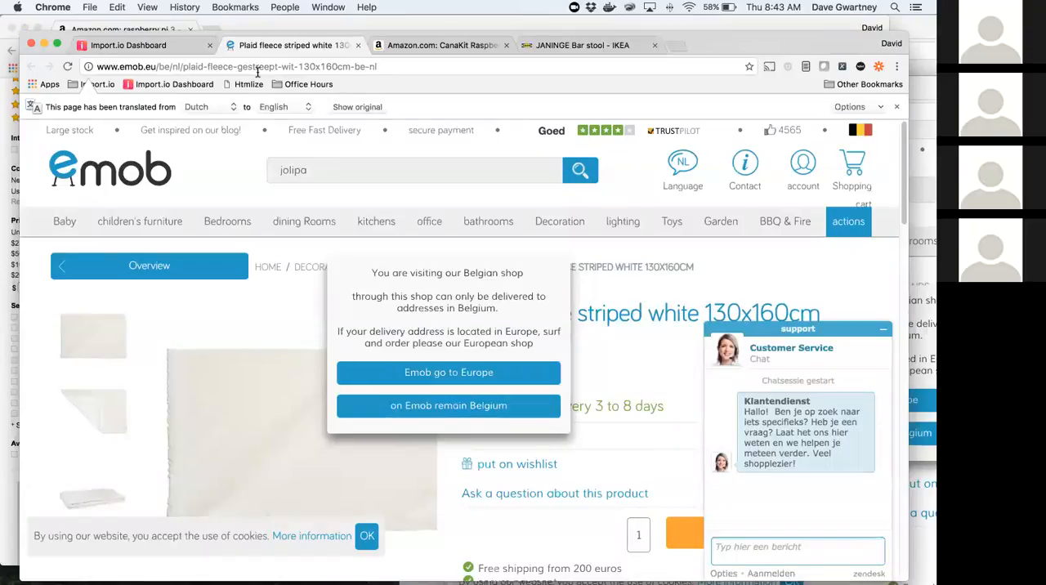
{"action": "left_click", "coordinate": [308, 68]}
{"action": "key", "text": "super+c"}
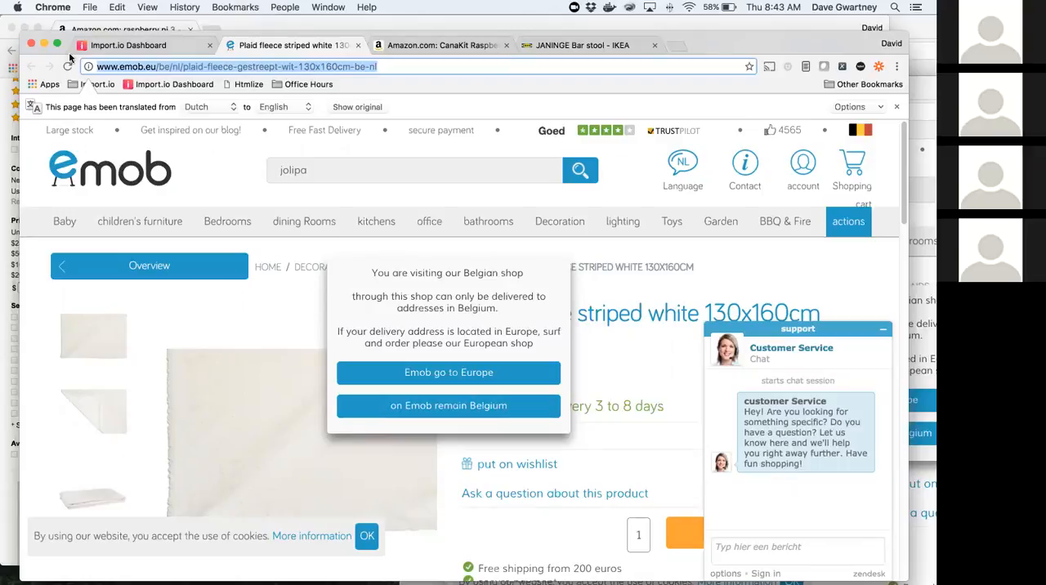
{"action": "left_click", "coordinate": [124, 45]}
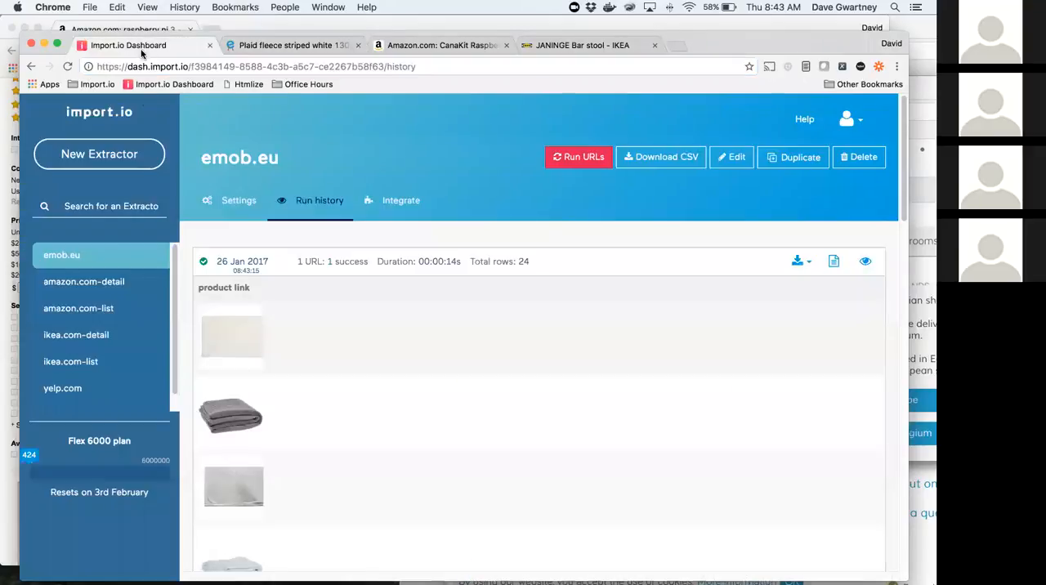
{"action": "left_click", "coordinate": [99, 157]}
{"action": "key", "text": "super+v"}
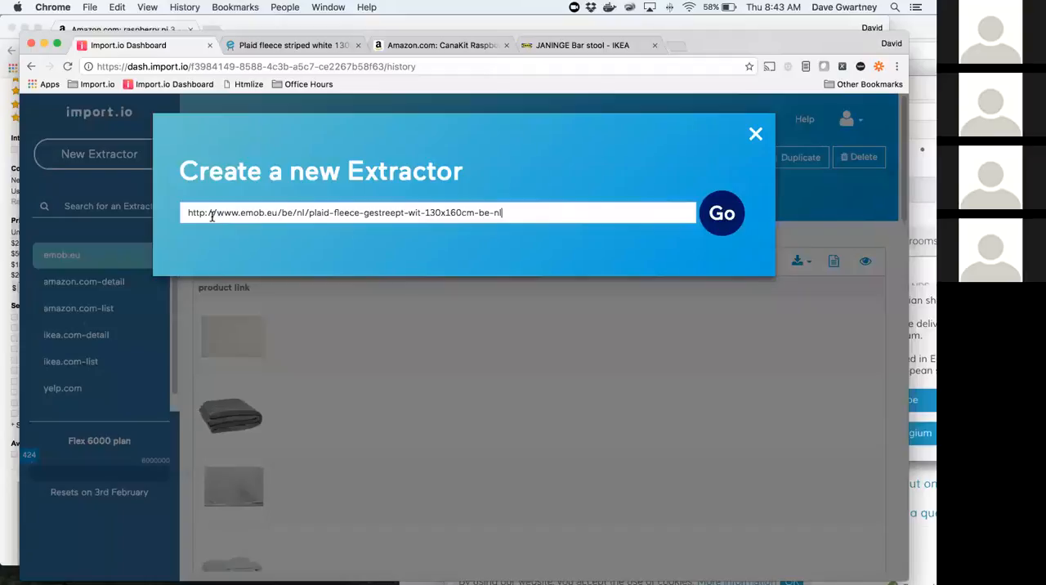
{"action": "left_click", "coordinate": [721, 213]}
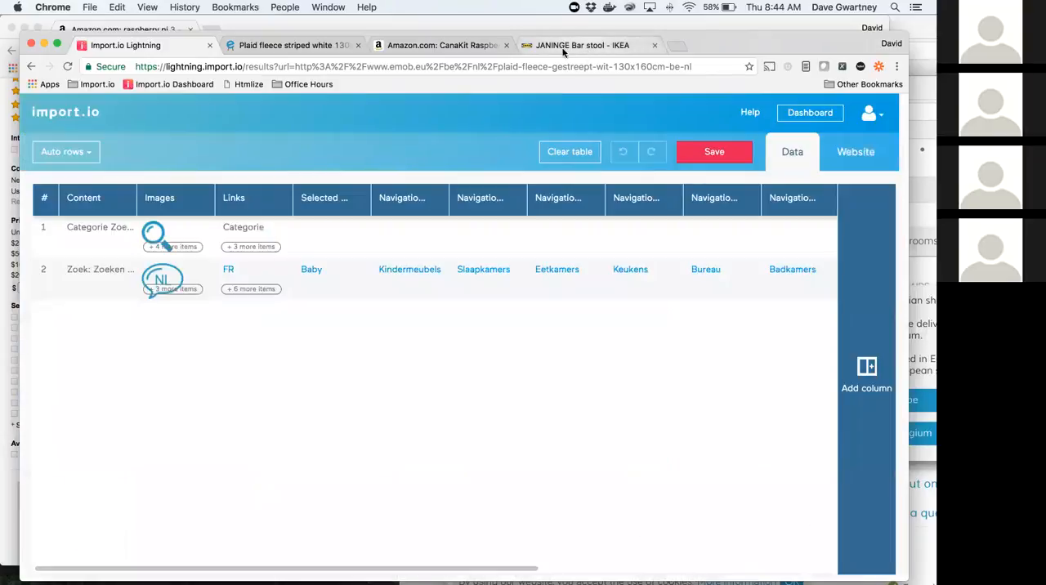
Step: Show the website view of the new product page extractor and clear its automatically suggested columns
{"action": "left_click", "coordinate": [296, 46]}
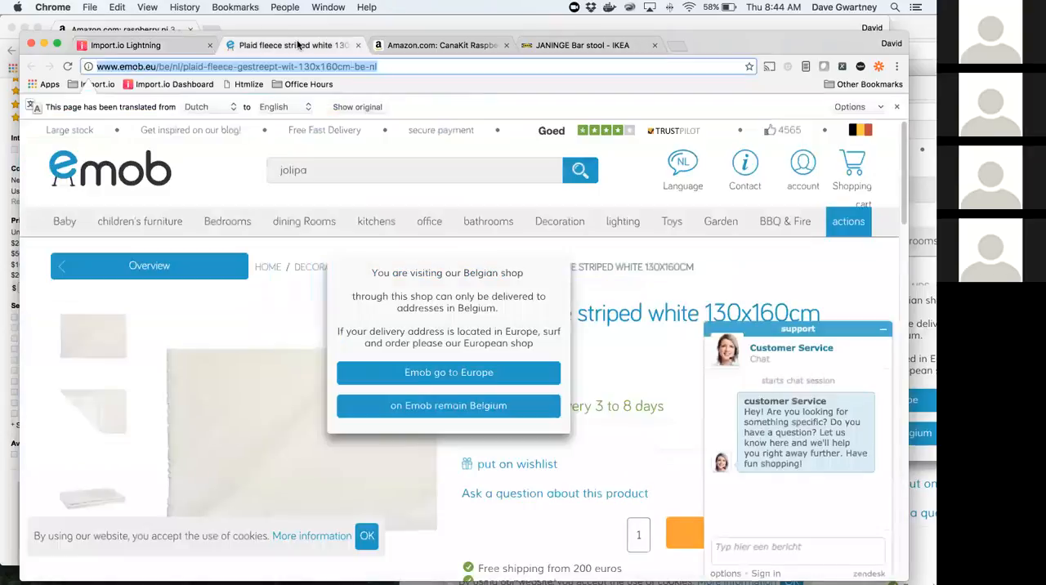
{"action": "left_click", "coordinate": [129, 46]}
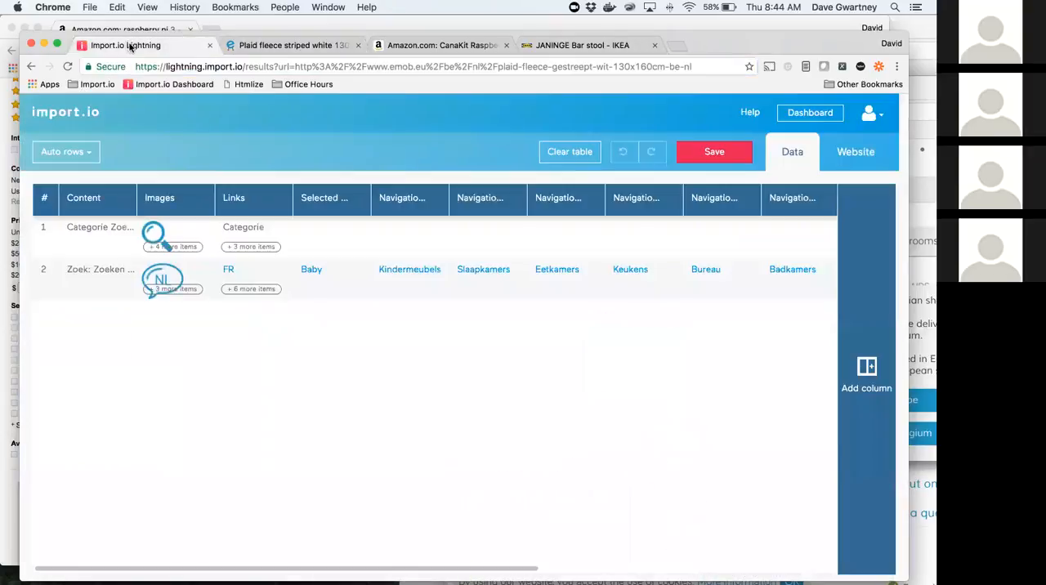
{"action": "left_click", "coordinate": [887, 151]}
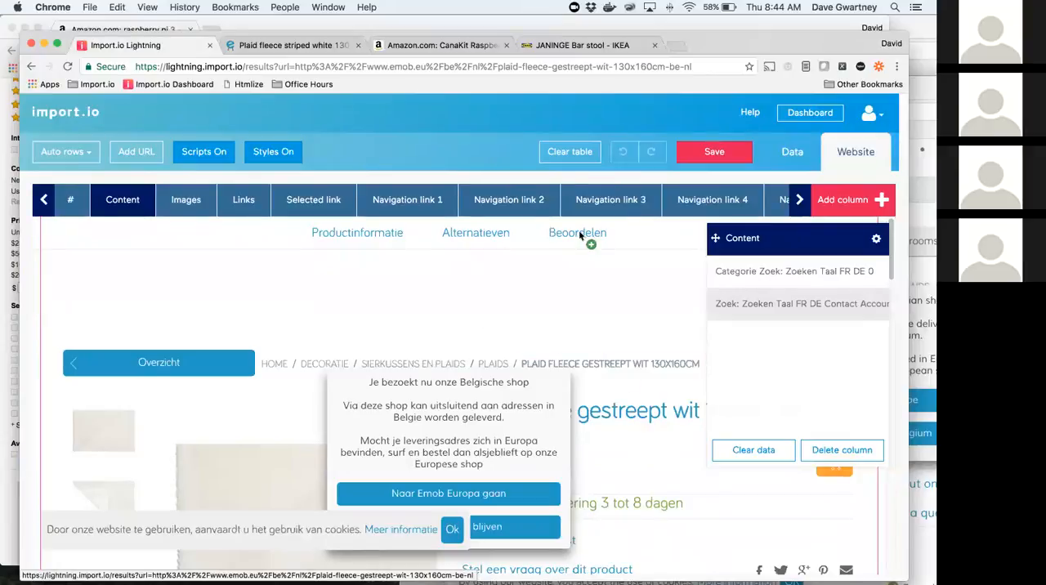
{"action": "left_click_drag", "start_coordinate": [708, 39], "coordinate": [675, 23]}
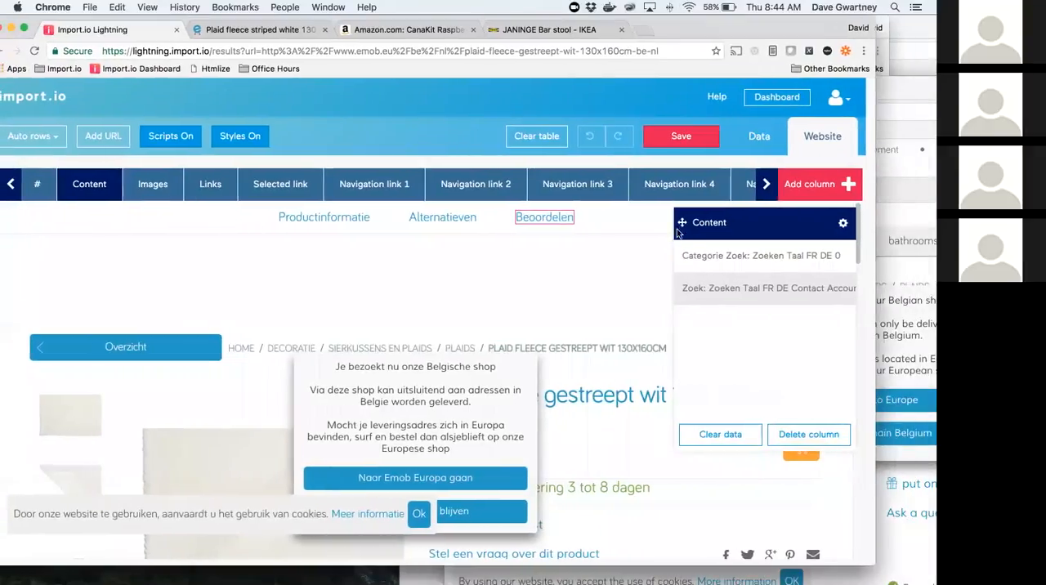
{"action": "left_click", "coordinate": [547, 136]}
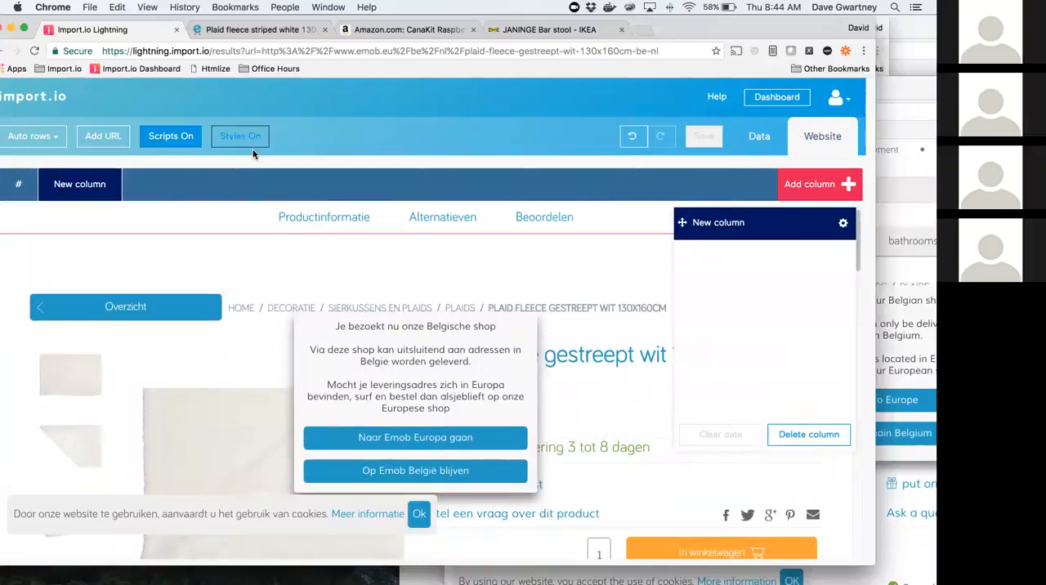
{"action": "left_click", "coordinate": [241, 135]}
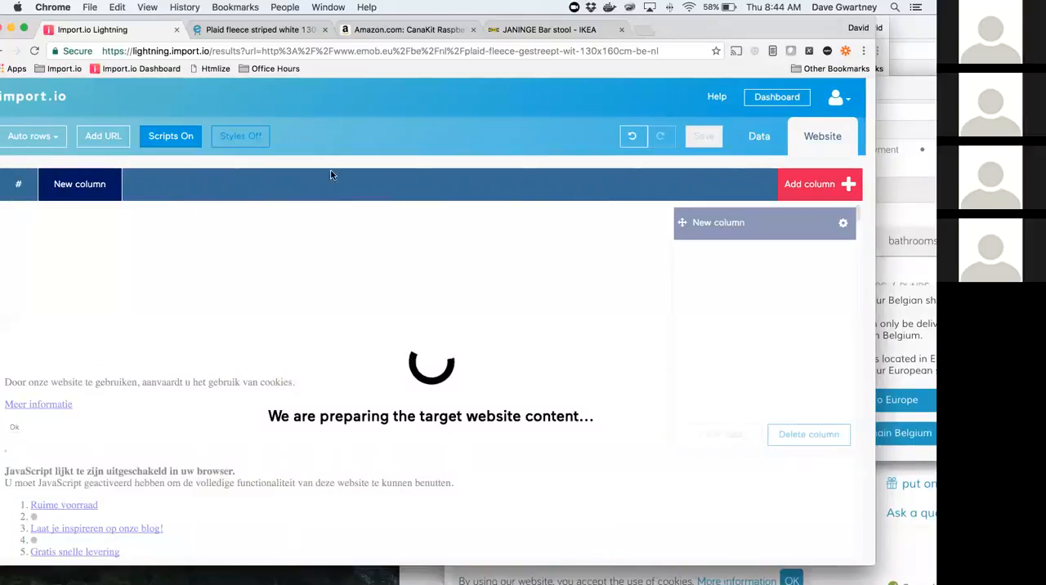
{"action": "left_click", "coordinate": [263, 140]}
{"action": "left_click_drag", "start_coordinate": [668, 26], "coordinate": [756, 25]}
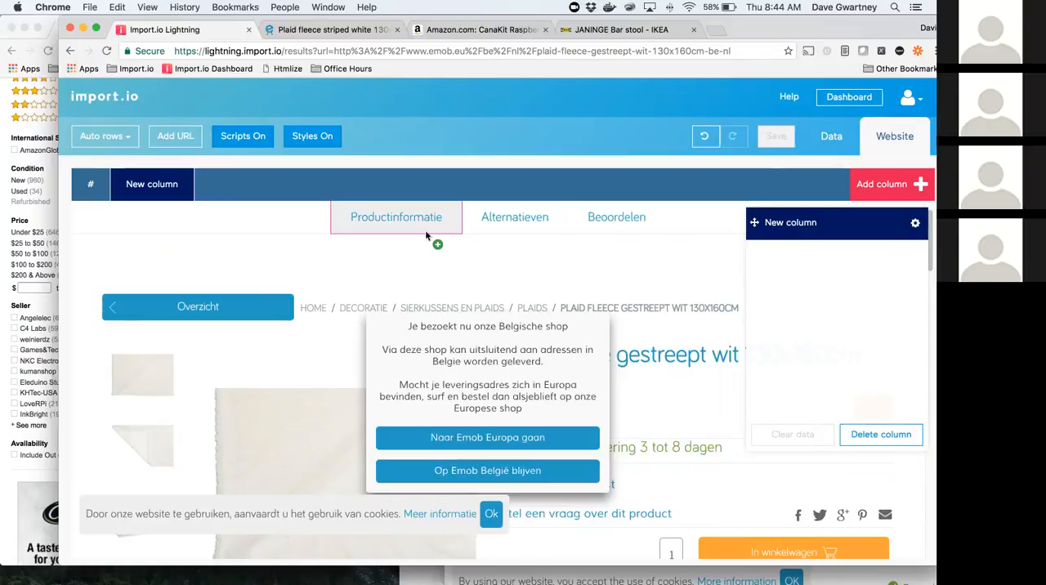
Step: Turn off the page styles and look through the unstyled product page down to its product information table
{"action": "left_click", "coordinate": [308, 136]}
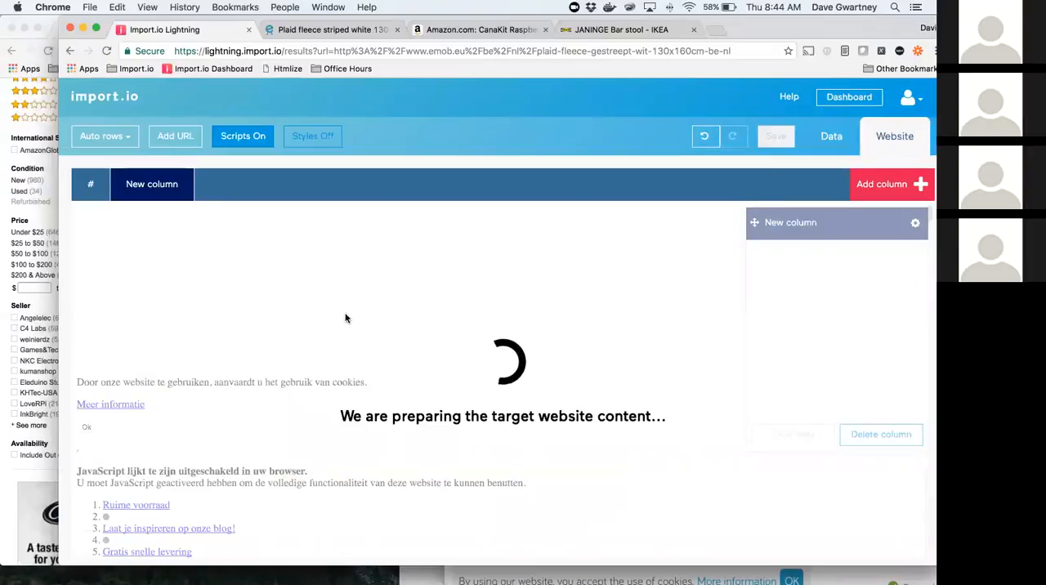
{"action": "scroll", "coordinate": [346, 318], "scroll_direction": "down", "scroll_amount": 10}
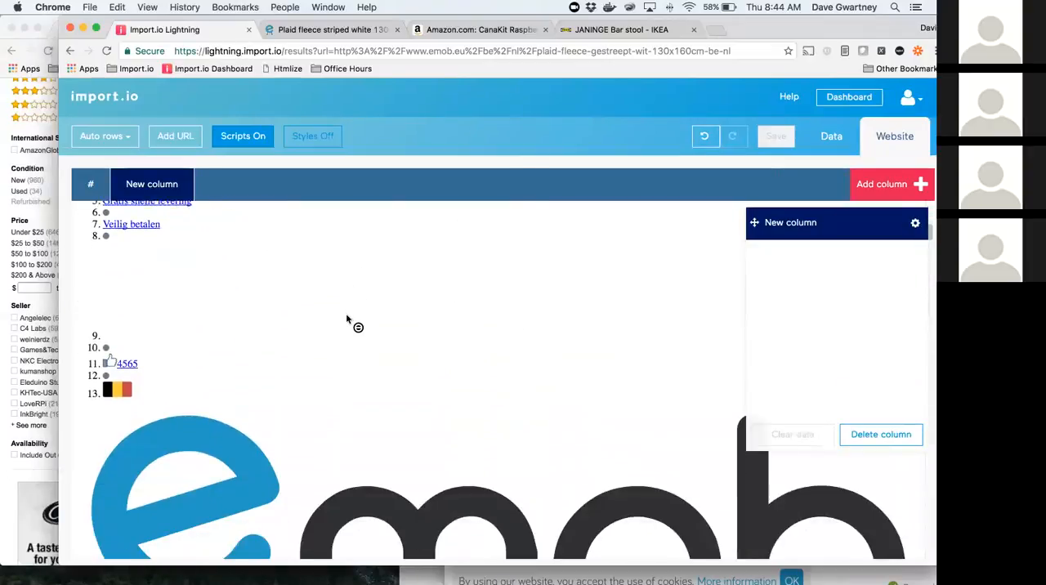
{"action": "scroll", "coordinate": [346, 318], "scroll_direction": "down", "scroll_amount": 10}
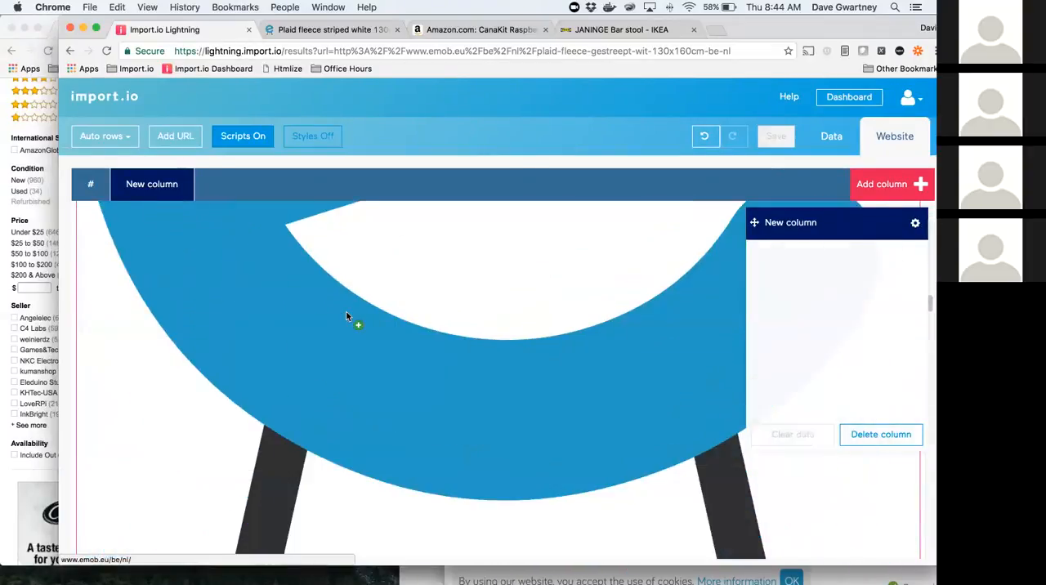
{"action": "scroll", "coordinate": [347, 318], "scroll_direction": "down", "scroll_amount": 10}
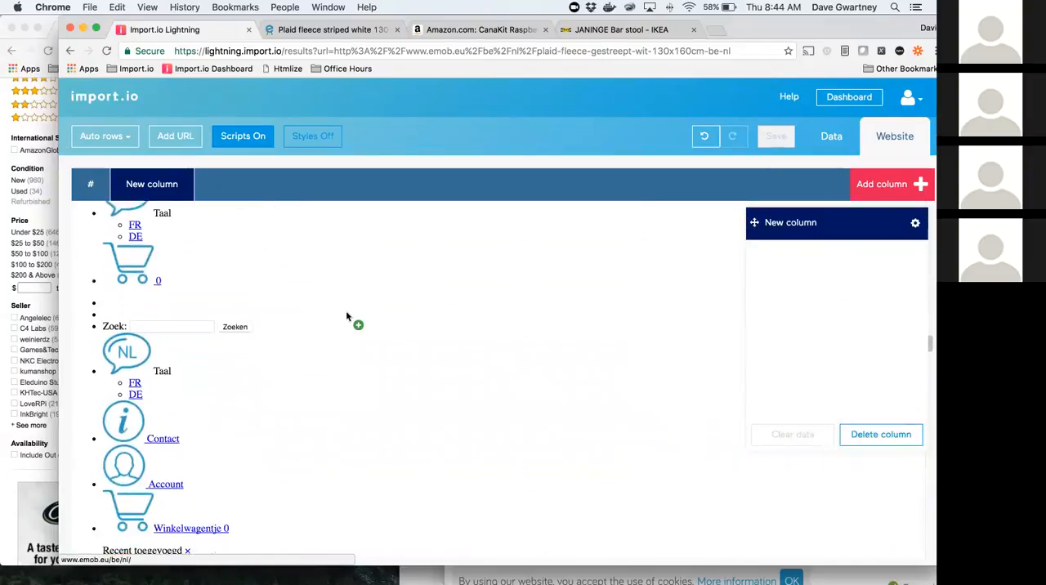
{"action": "scroll", "coordinate": [347, 318], "scroll_direction": "down", "scroll_amount": 10}
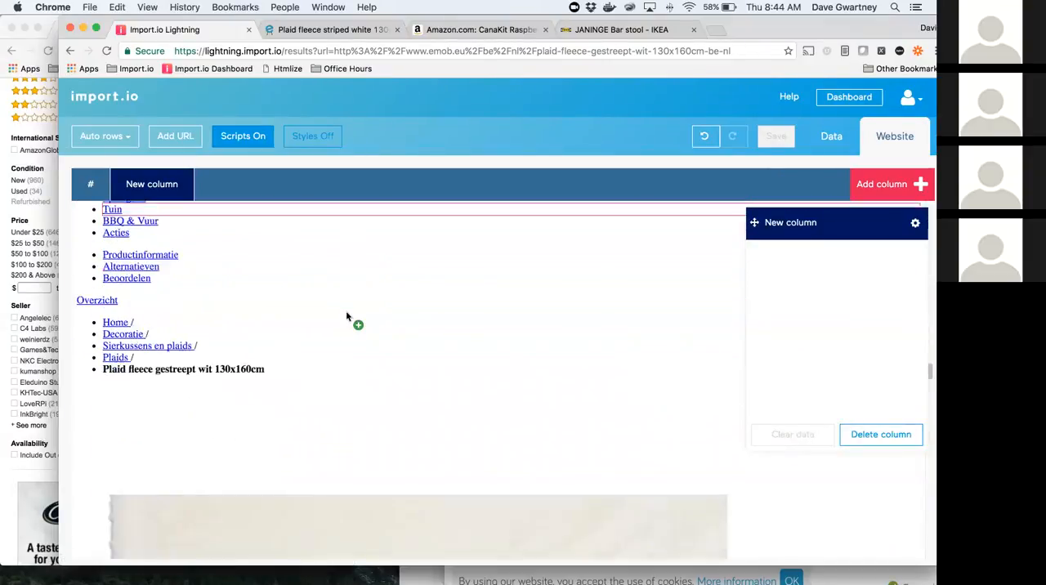
{"action": "scroll", "coordinate": [346, 316], "scroll_direction": "down", "scroll_amount": 10}
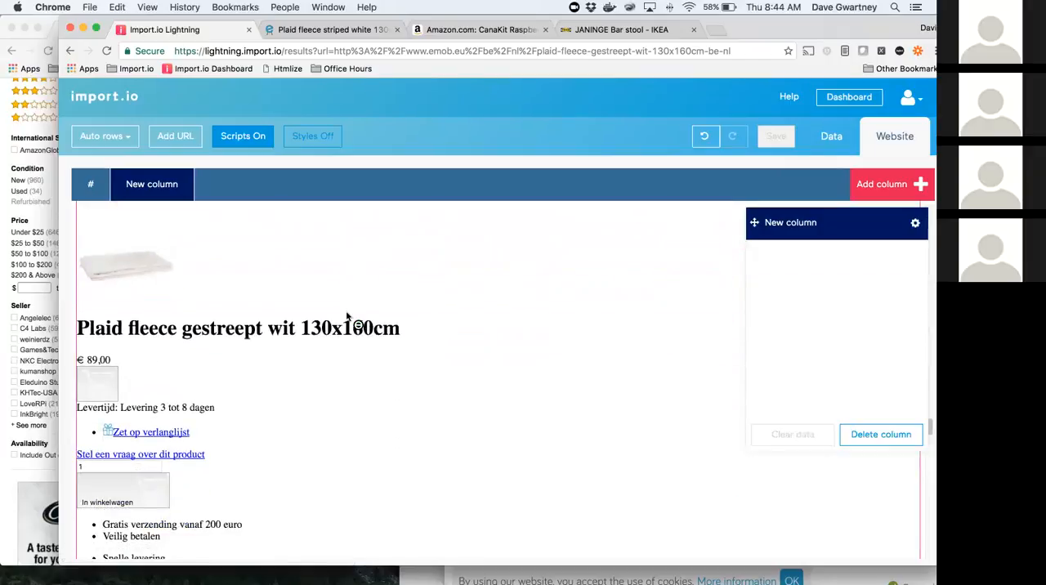
{"action": "scroll", "coordinate": [346, 317], "scroll_direction": "down", "scroll_amount": 5}
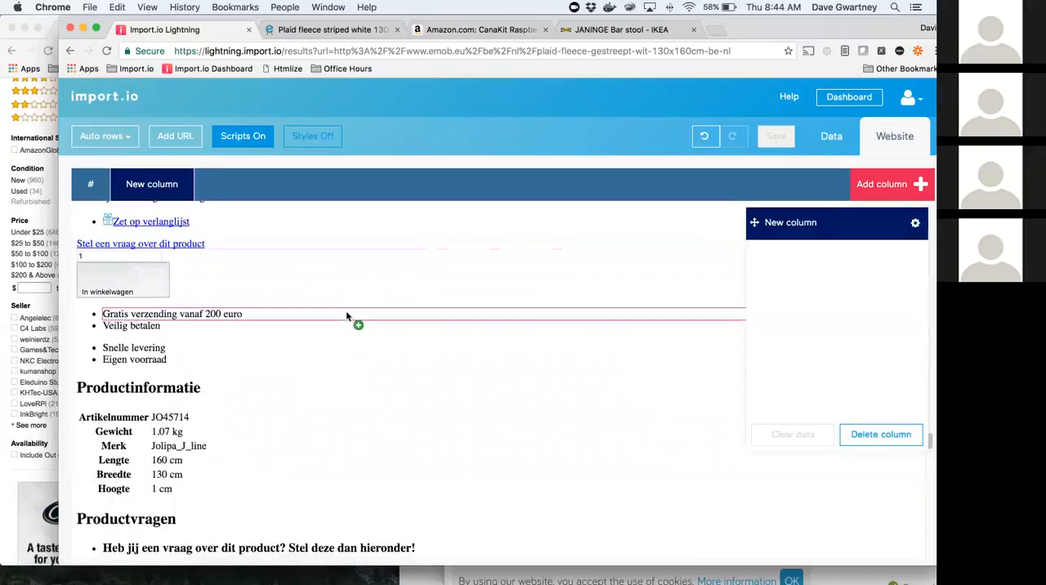
{"action": "scroll", "coordinate": [347, 317], "scroll_direction": "down", "scroll_amount": 1}
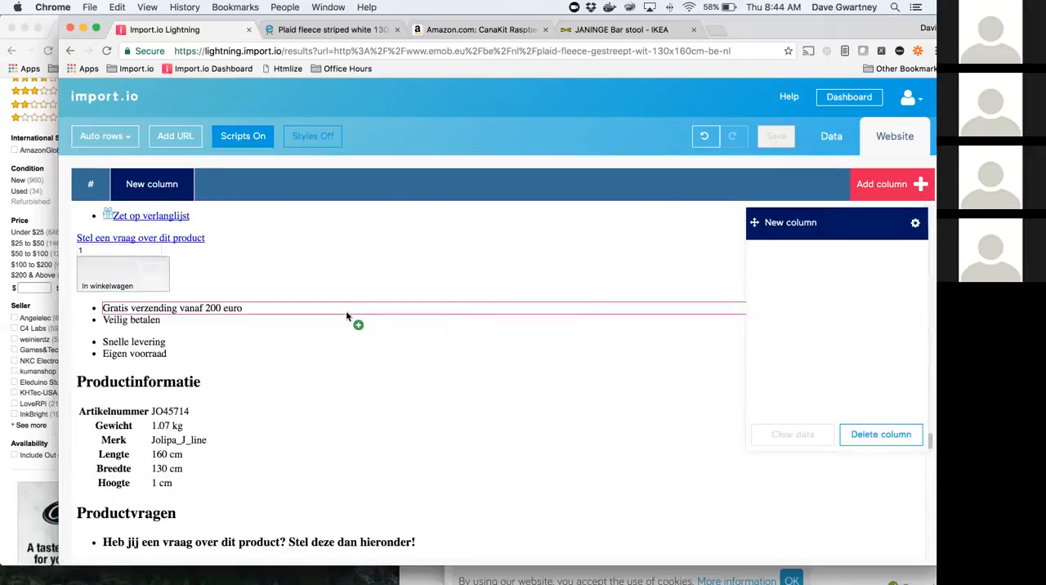
{"action": "scroll", "coordinate": [345, 319], "scroll_direction": "down", "scroll_amount": 1}
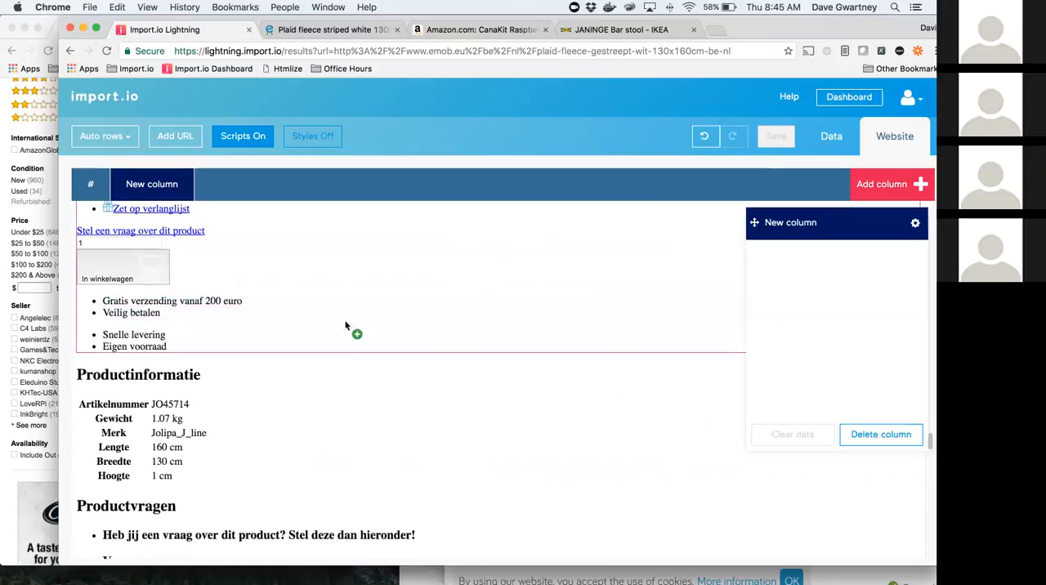
Step: Rename the empty column to name and train it on the product title heading
{"action": "scroll", "coordinate": [351, 327], "scroll_direction": "up", "scroll_amount": 10}
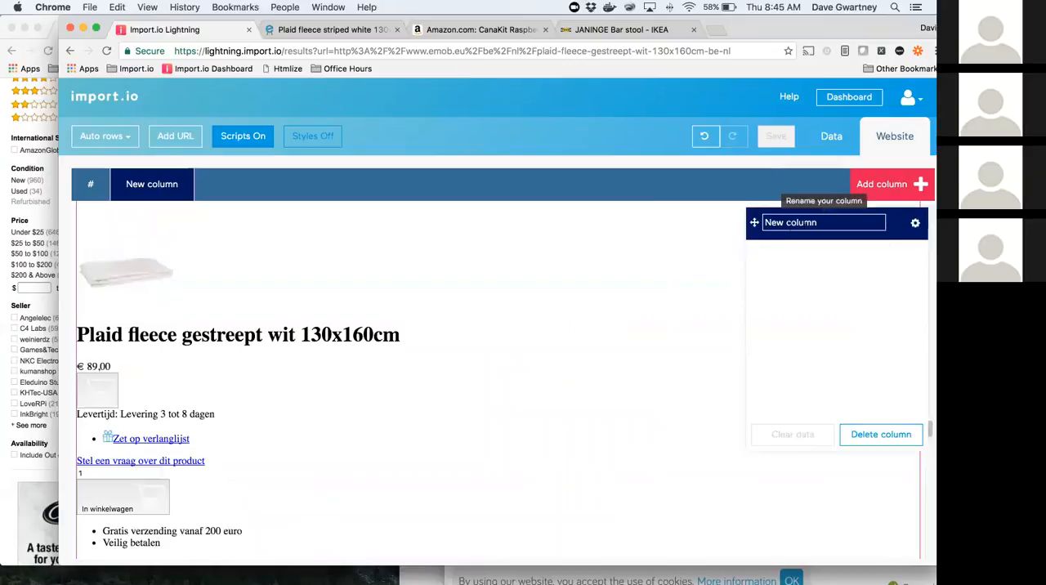
{"action": "left_click", "coordinate": [803, 224]}
{"action": "type", "text": "name"}
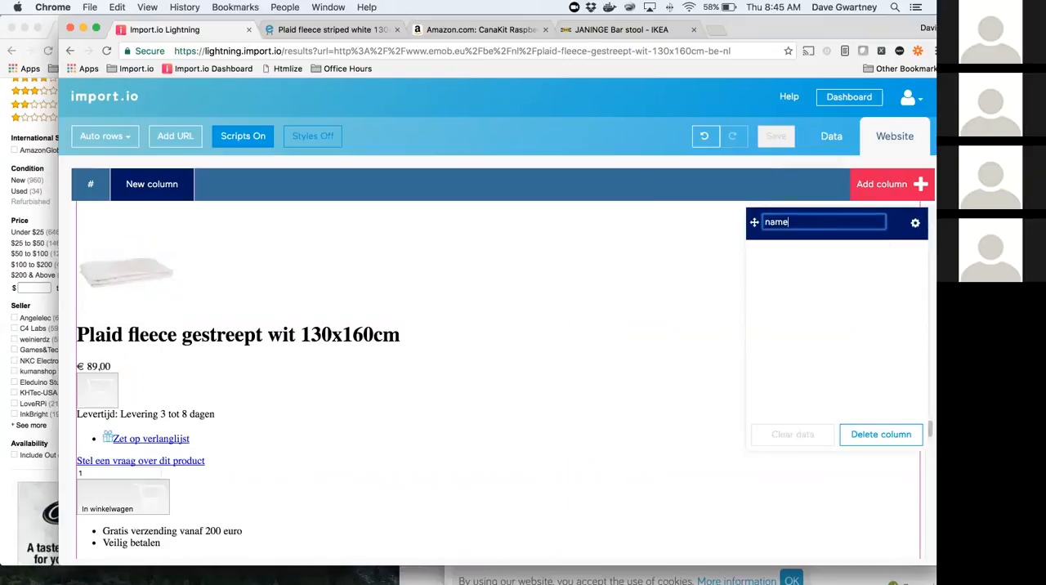
{"action": "left_click", "coordinate": [213, 337]}
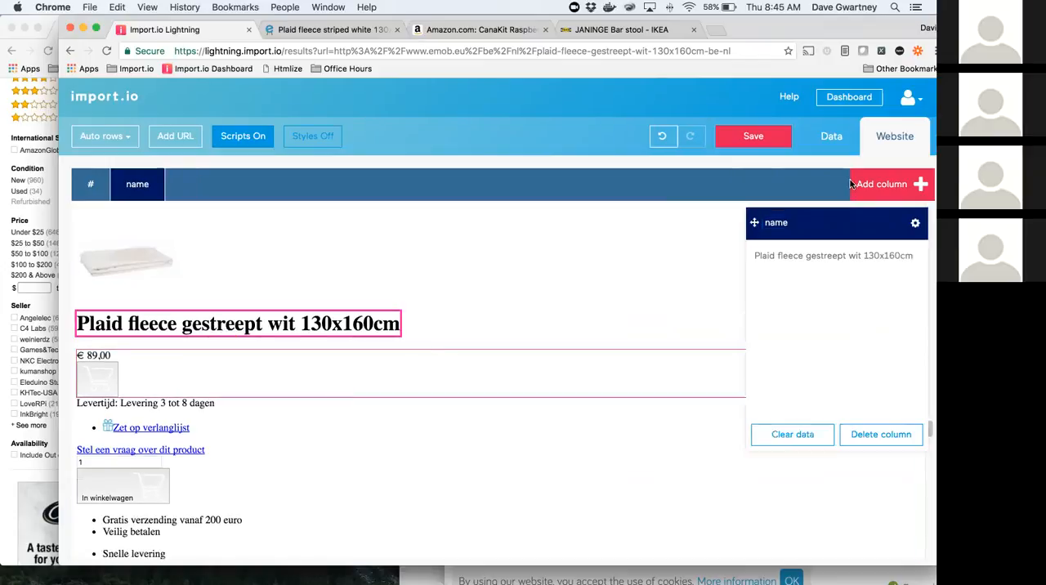
Step: Add a column named SKU and train it on the Artikelnummer value in the product information table
{"action": "left_click", "coordinate": [893, 194]}
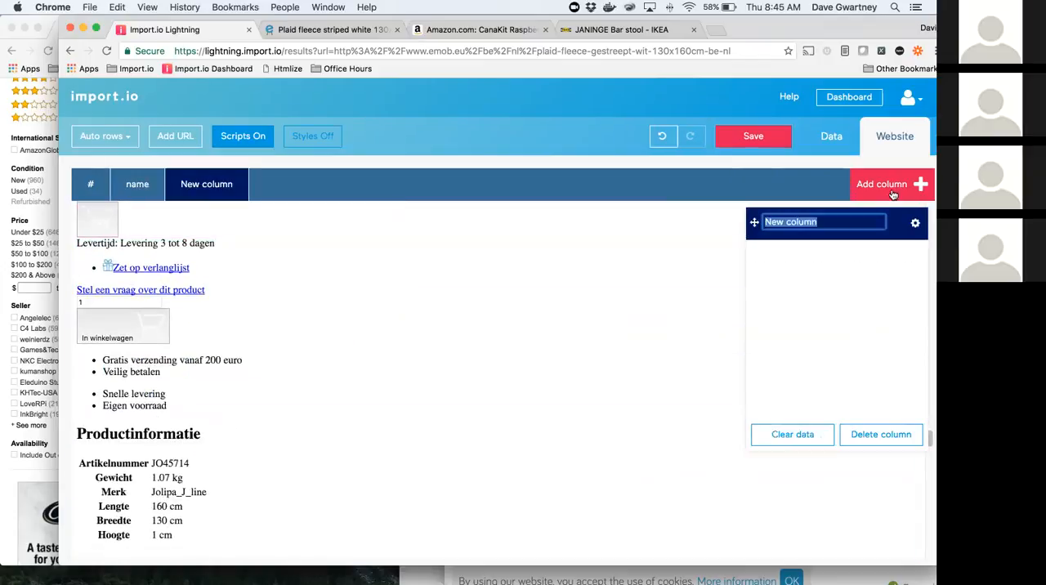
{"action": "type", "text": "SK"}
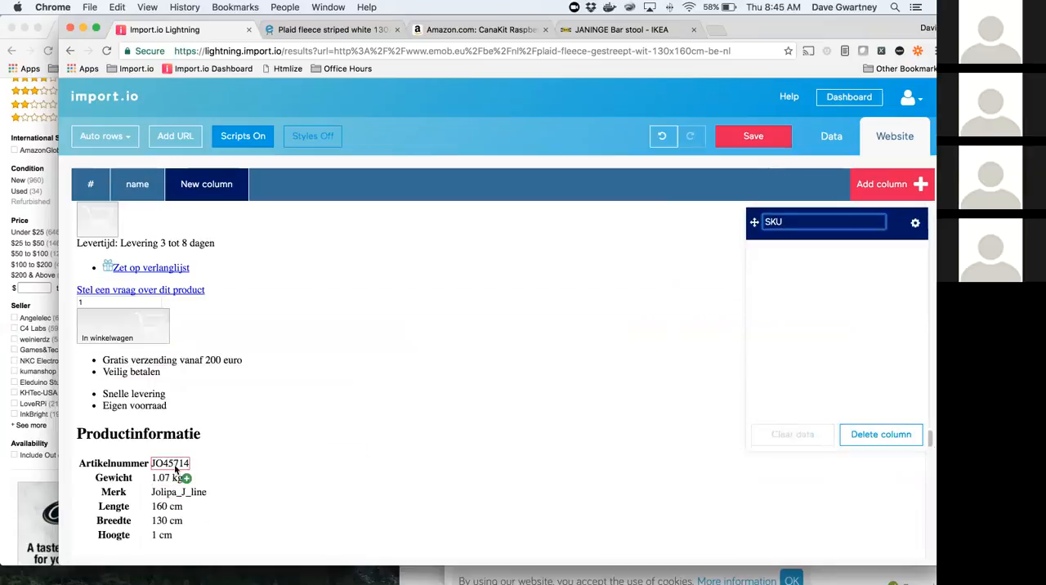
{"action": "type", "text": "U"}
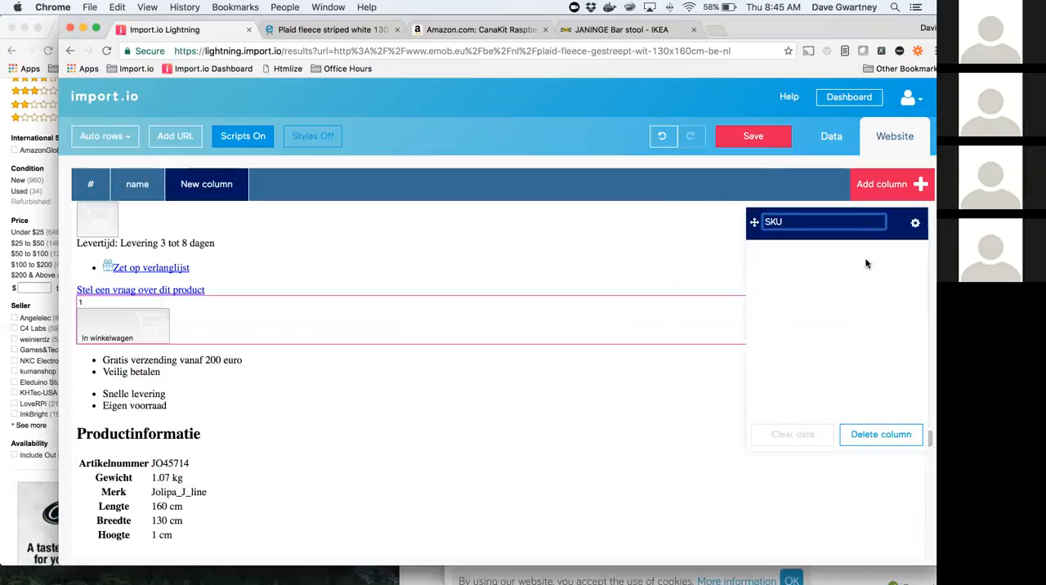
{"action": "left_click", "coordinate": [862, 263]}
{"action": "left_click", "coordinate": [168, 463]}
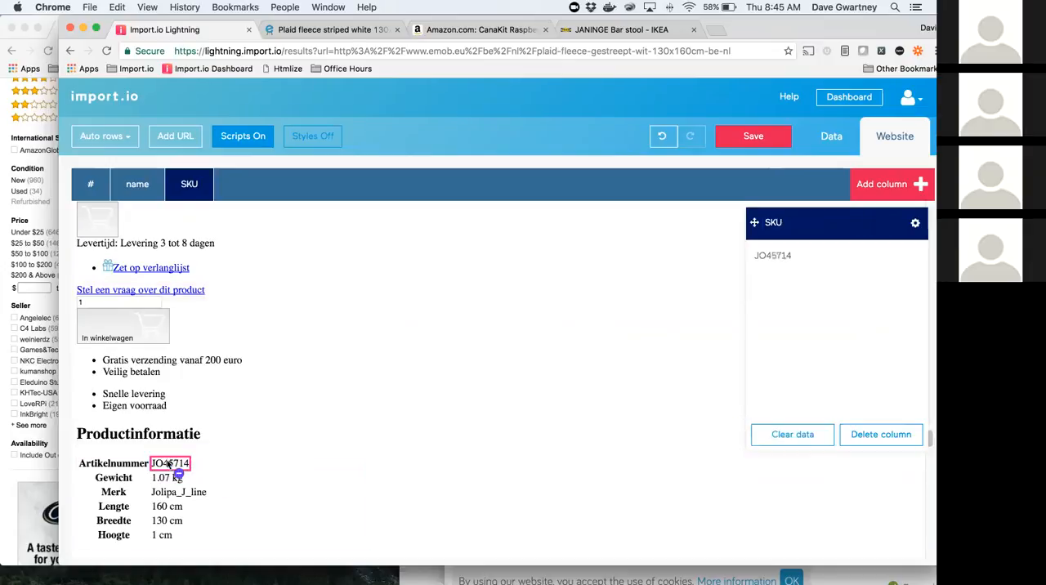
Step: Save the product page extractor, rename it to emob.eu-details, and run its URL
{"action": "scroll", "coordinate": [507, 291], "scroll_direction": "down", "scroll_amount": 2}
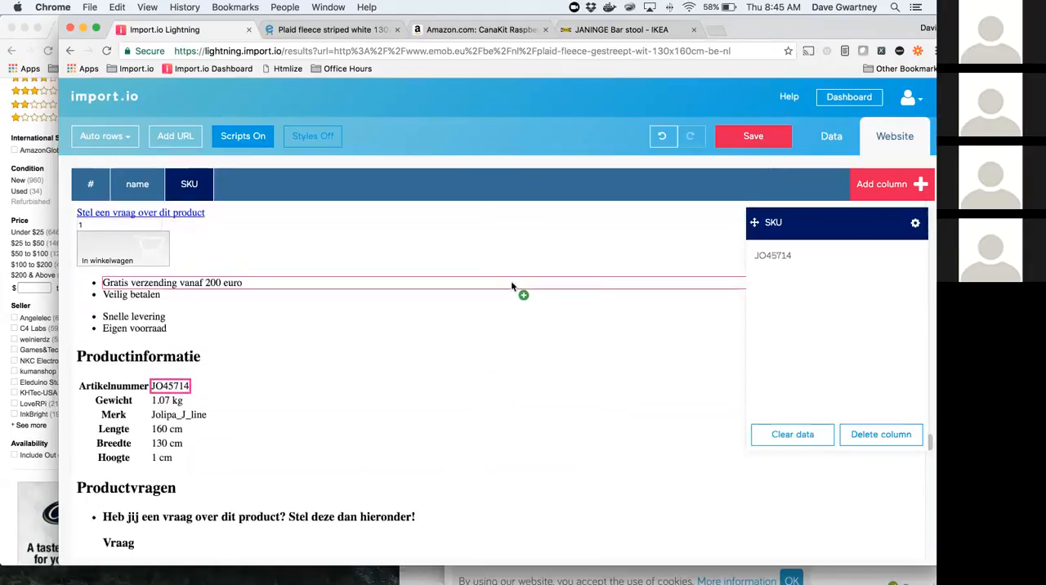
{"action": "left_click", "coordinate": [760, 142]}
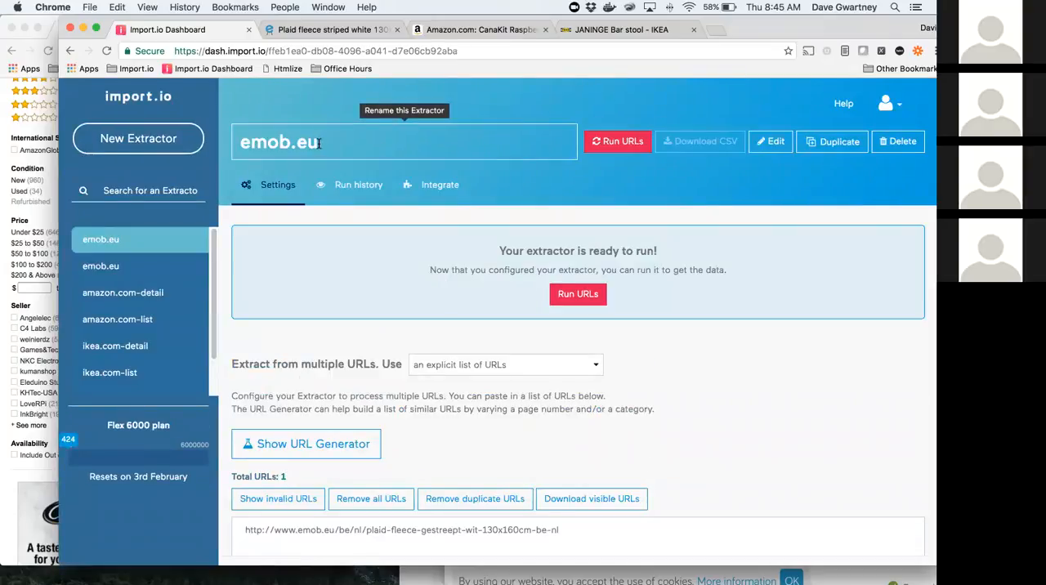
{"action": "type", "text": "details"}
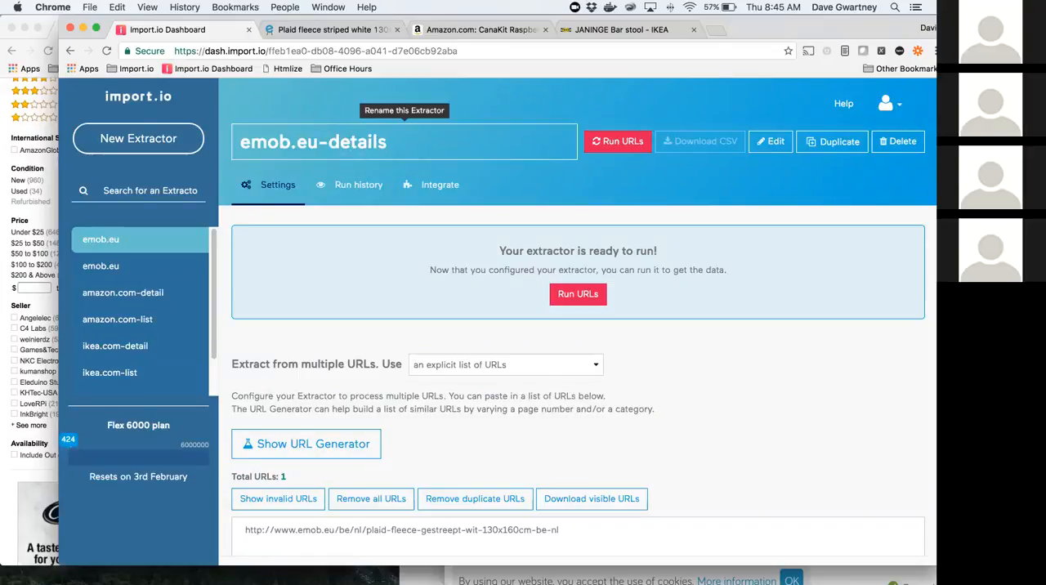
{"action": "left_click", "coordinate": [619, 141]}
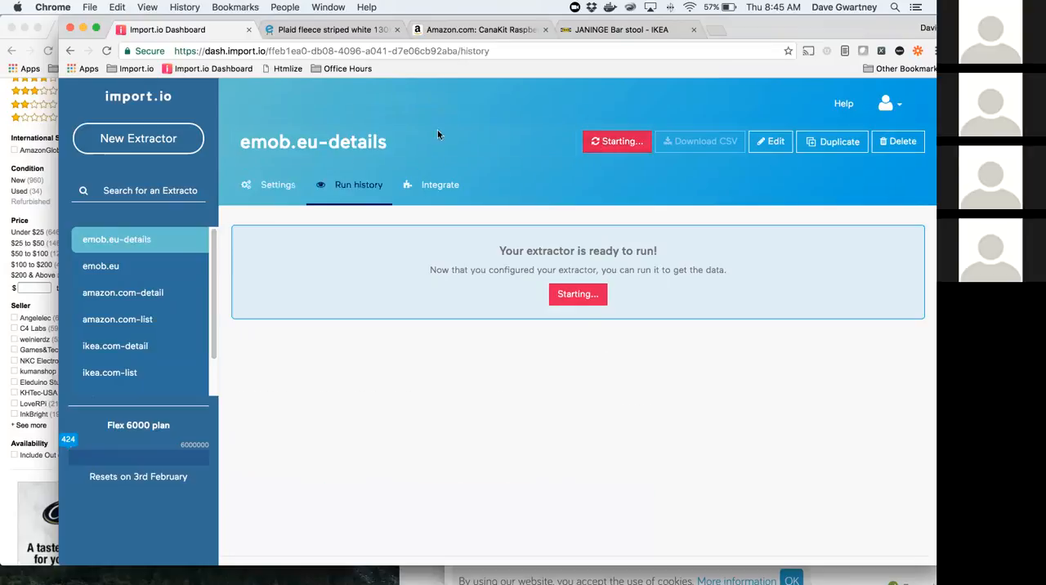
Step: Rename the search results extractor to emob.eu-list, and preview the data of the completed emob.eu-details run
{"action": "left_click", "coordinate": [114, 267]}
{"action": "left_click", "coordinate": [315, 142]}
{"action": "type", "text": "-list"}
{"action": "key", "text": "Return"}
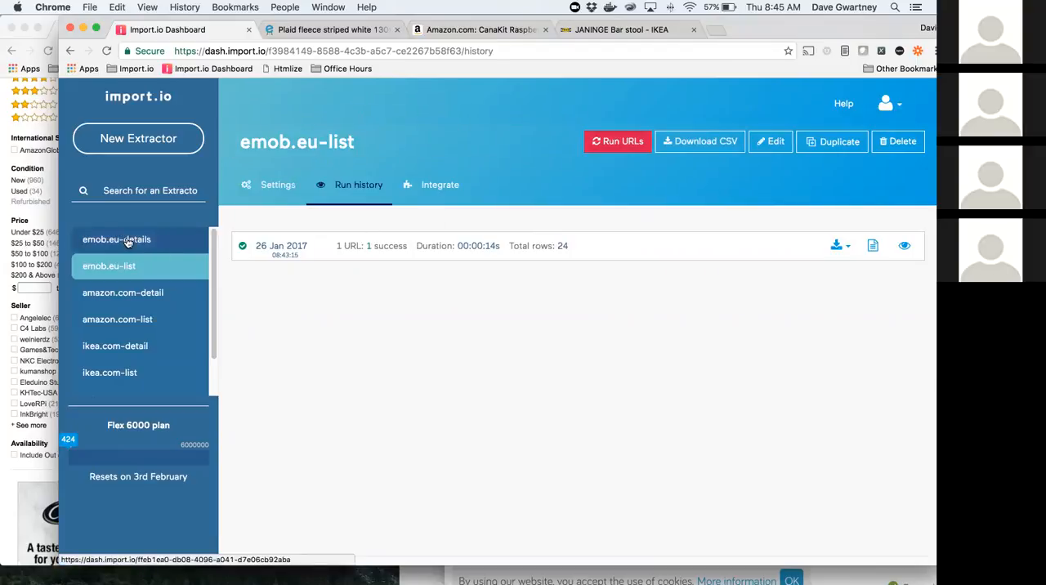
{"action": "left_click", "coordinate": [127, 240]}
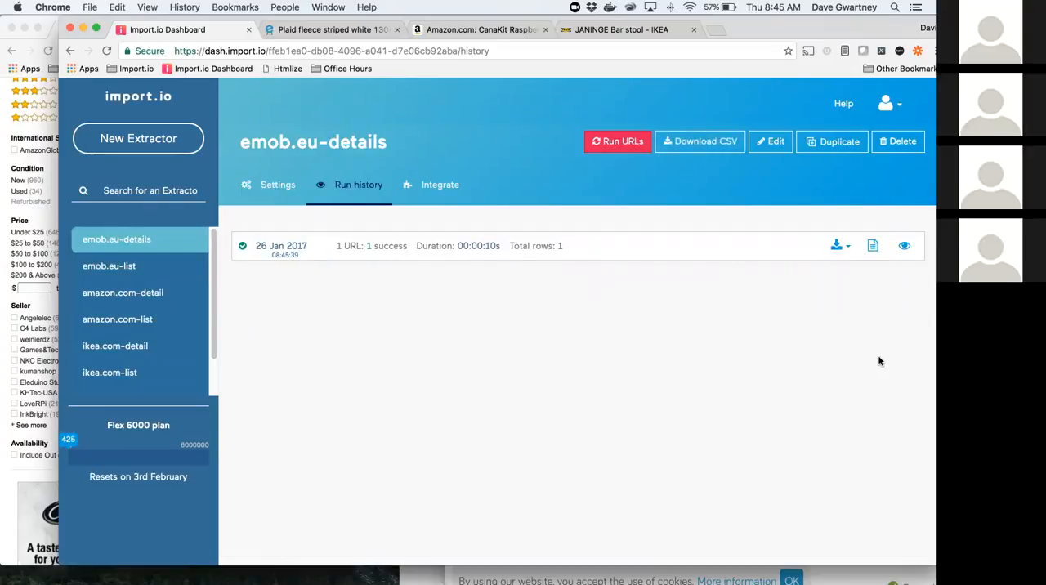
{"action": "left_click", "coordinate": [904, 248]}
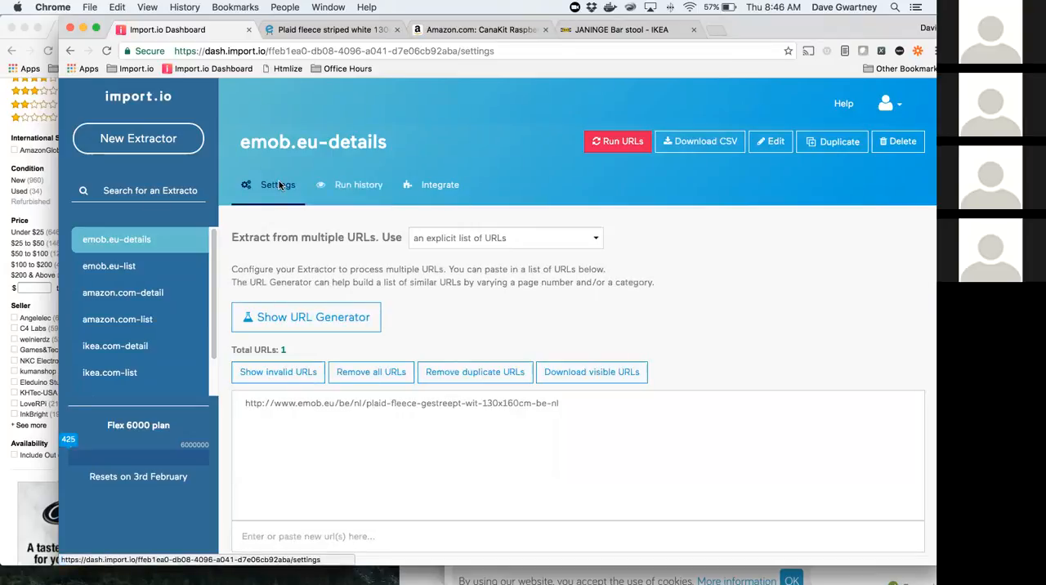
Step: Set emob.eu-details to use URLs from another extractor, selecting emob.eu-list and its URL column as the source
{"action": "scroll", "coordinate": [393, 277], "scroll_direction": "down", "scroll_amount": 3}
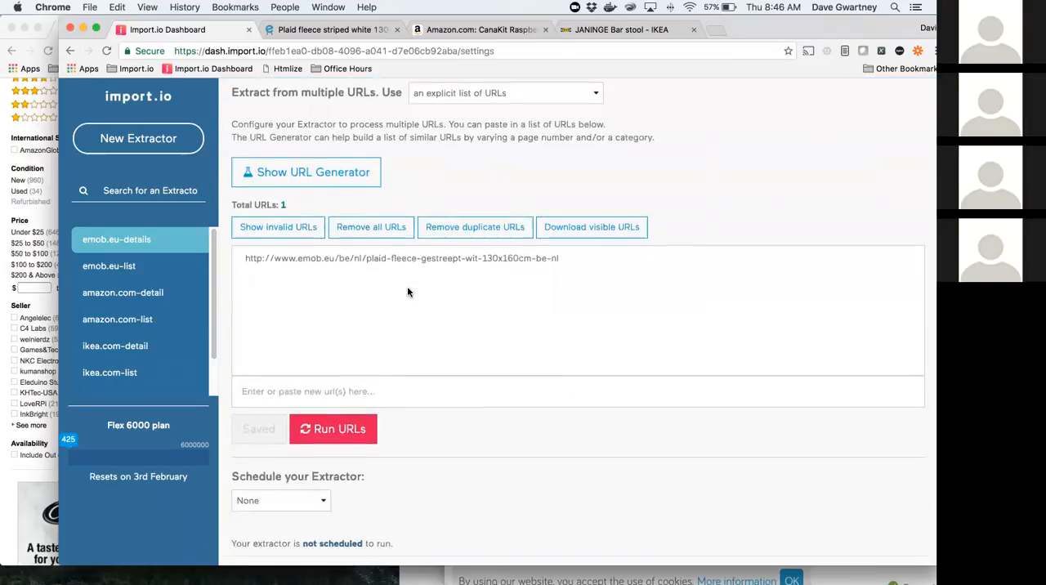
{"action": "left_click", "coordinate": [474, 92]}
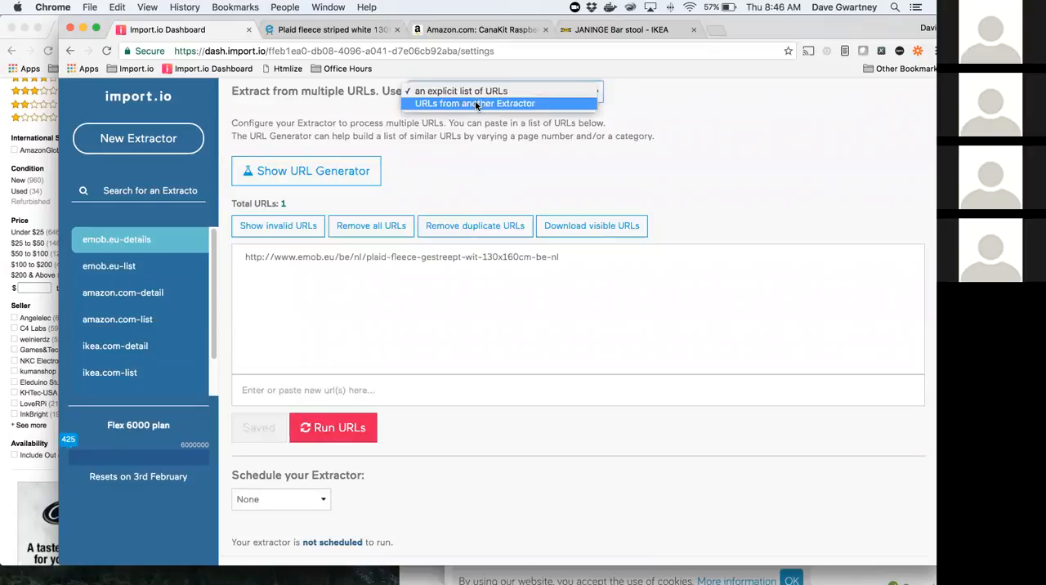
{"action": "left_click", "coordinate": [476, 104]}
{"action": "left_click", "coordinate": [306, 329]}
{"action": "type", "text": "em"}
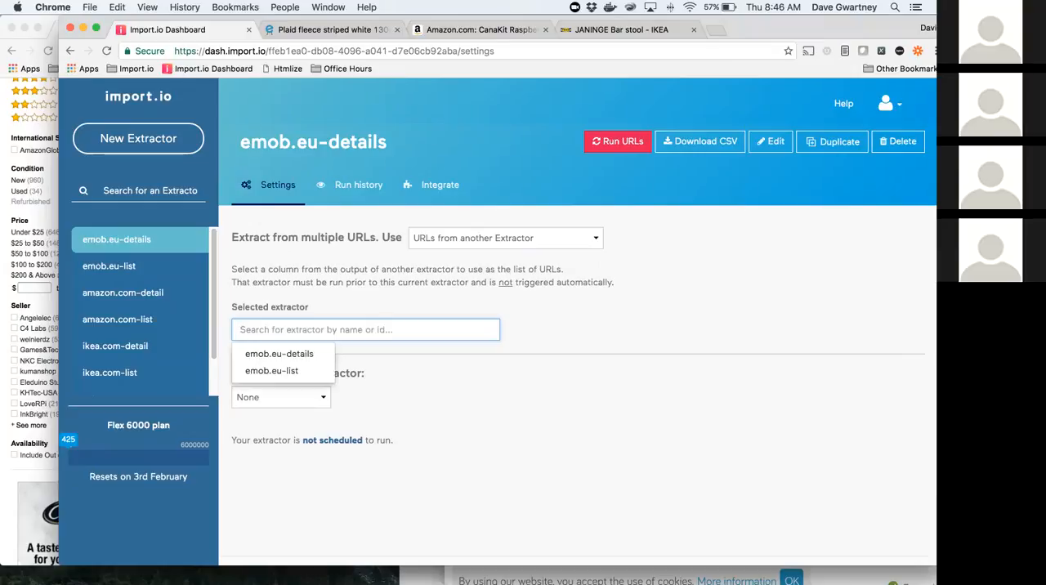
{"action": "type", "text": "em"}
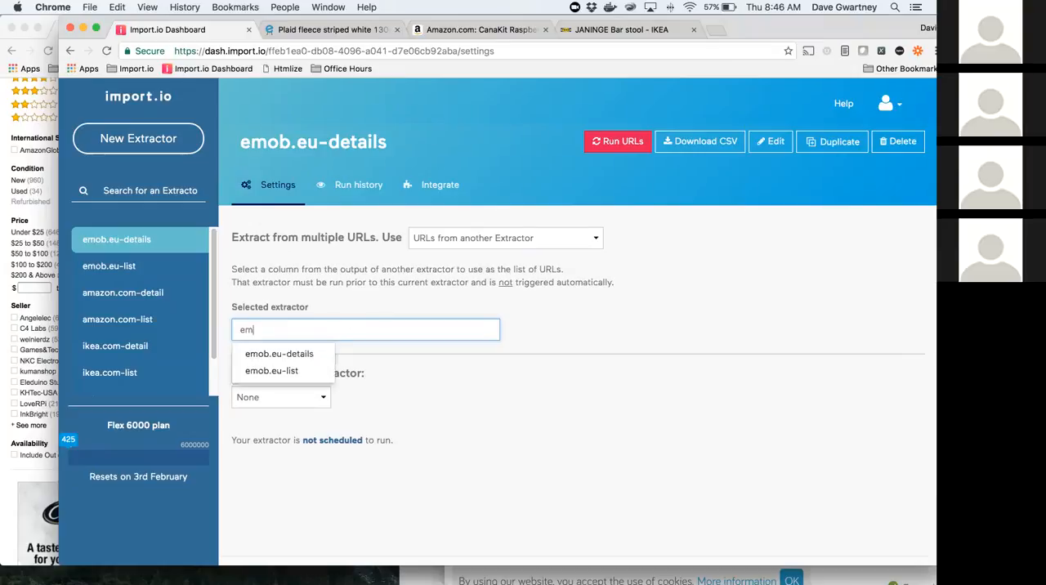
{"action": "left_click", "coordinate": [292, 369]}
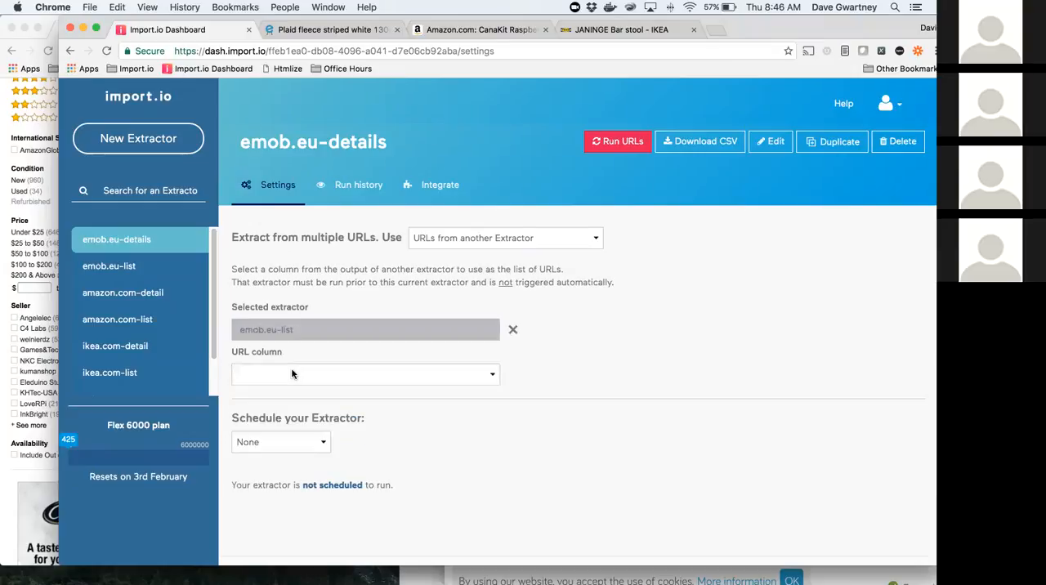
{"action": "left_click", "coordinate": [358, 377]}
{"action": "left_click", "coordinate": [370, 372]}
Step: Run the chained emob.eu-details extractor and preview the product names and SKUs of its newest run
{"action": "left_click", "coordinate": [758, 232]}
{"action": "left_click", "coordinate": [626, 147]}
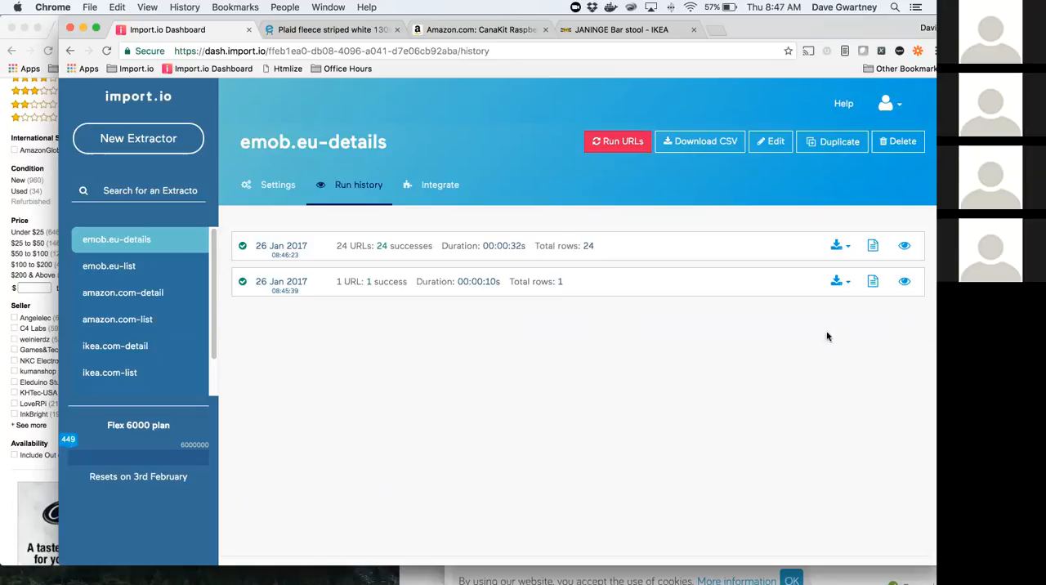
{"action": "left_click", "coordinate": [904, 246]}
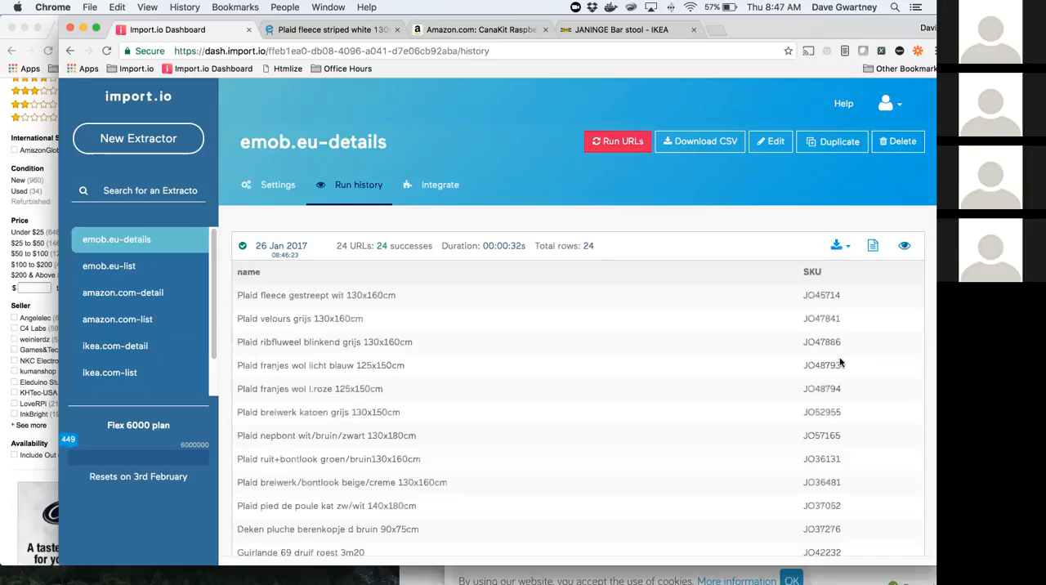
{"action": "scroll", "coordinate": [550, 343], "scroll_direction": "down", "scroll_amount": 5}
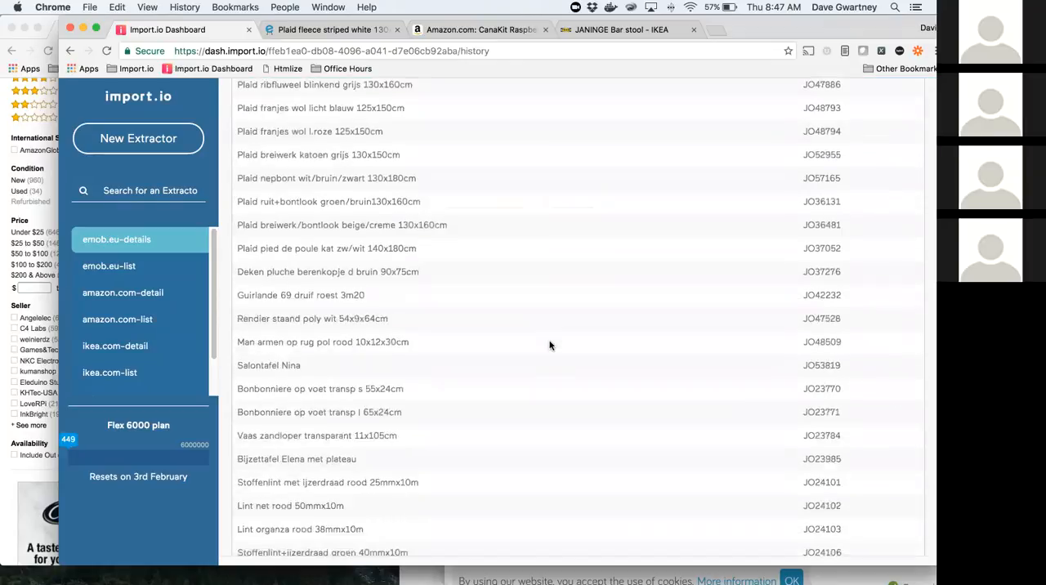
{"action": "scroll", "coordinate": [550, 339], "scroll_direction": "up", "scroll_amount": 5}
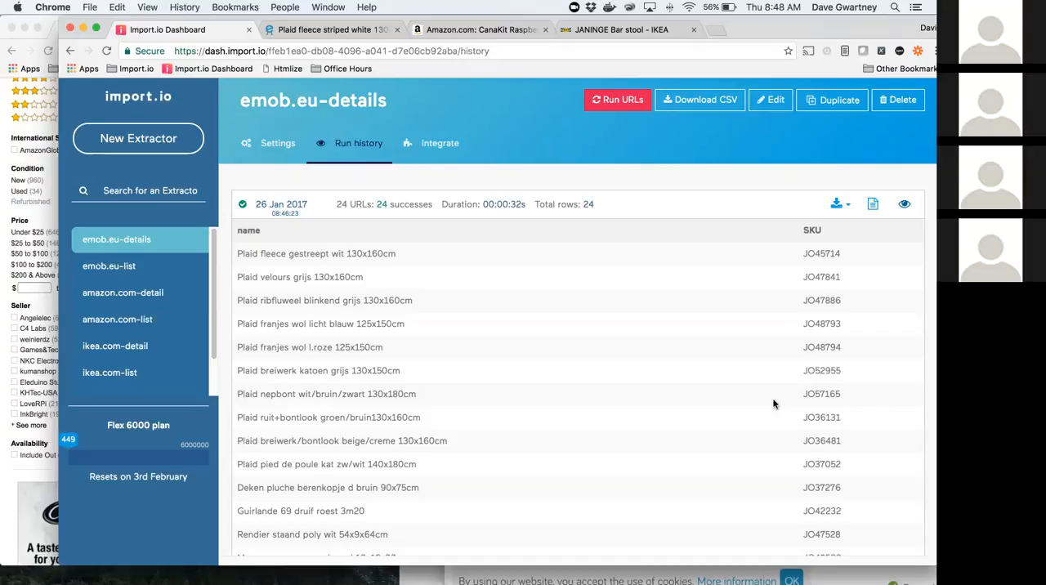
Step: Switch to the office-hours presentation in PowerPoint and show the closing Thank You slide
{"action": "key", "text": "super+Tab"}
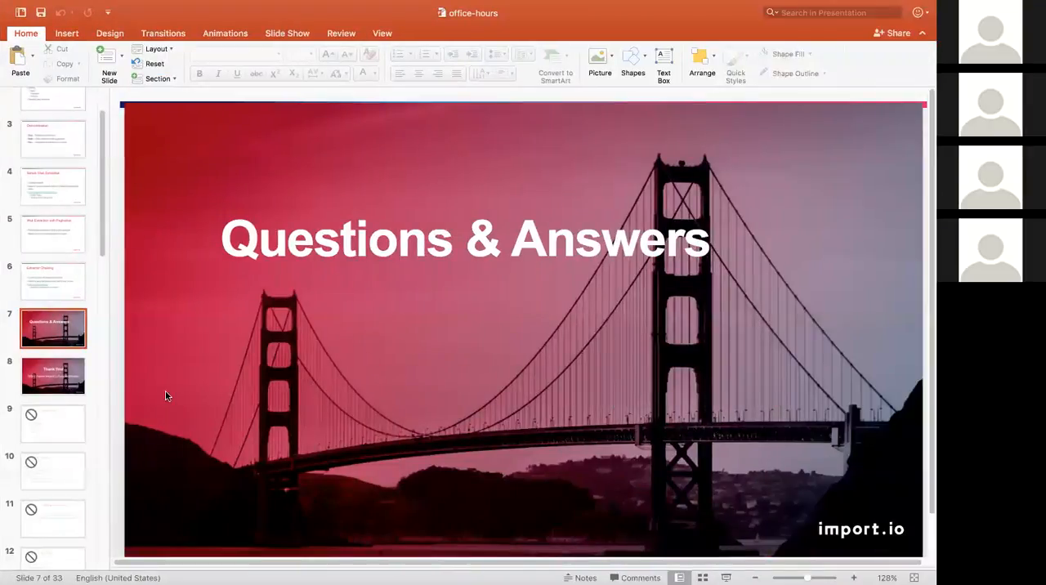
{"action": "left_click", "coordinate": [53, 377]}
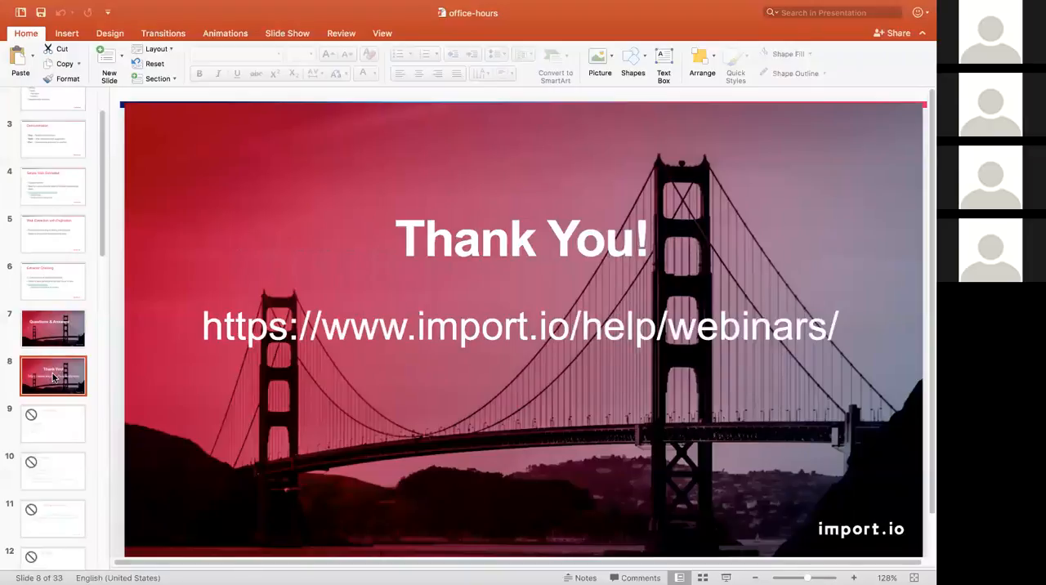